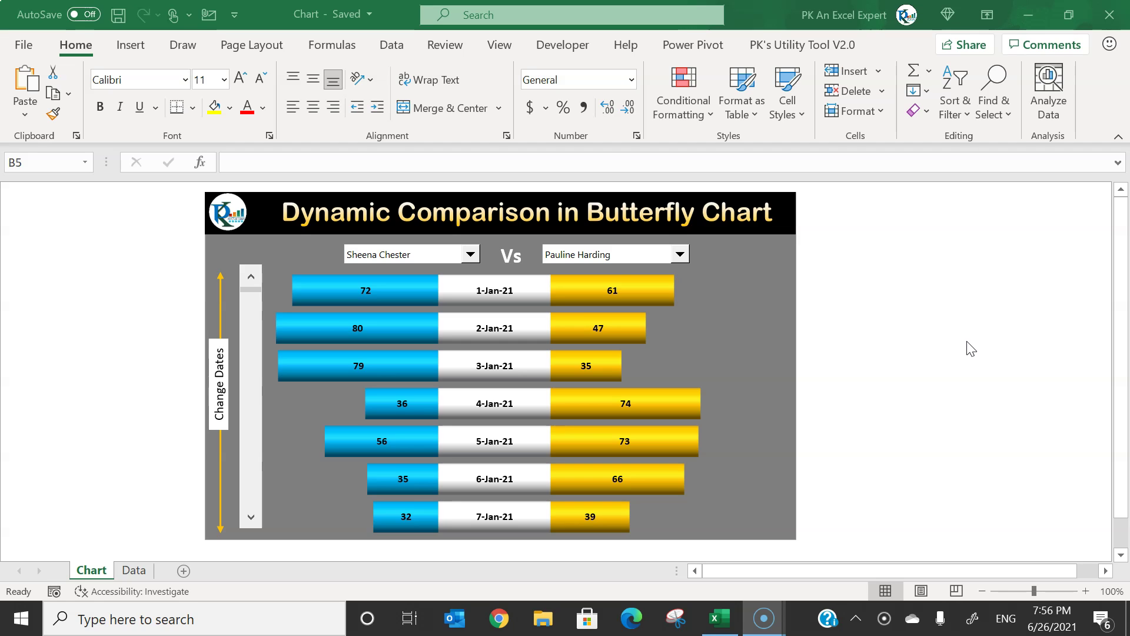
Inspect the Data sheet's Date column and the employee name headings across row 1
click(132, 570)
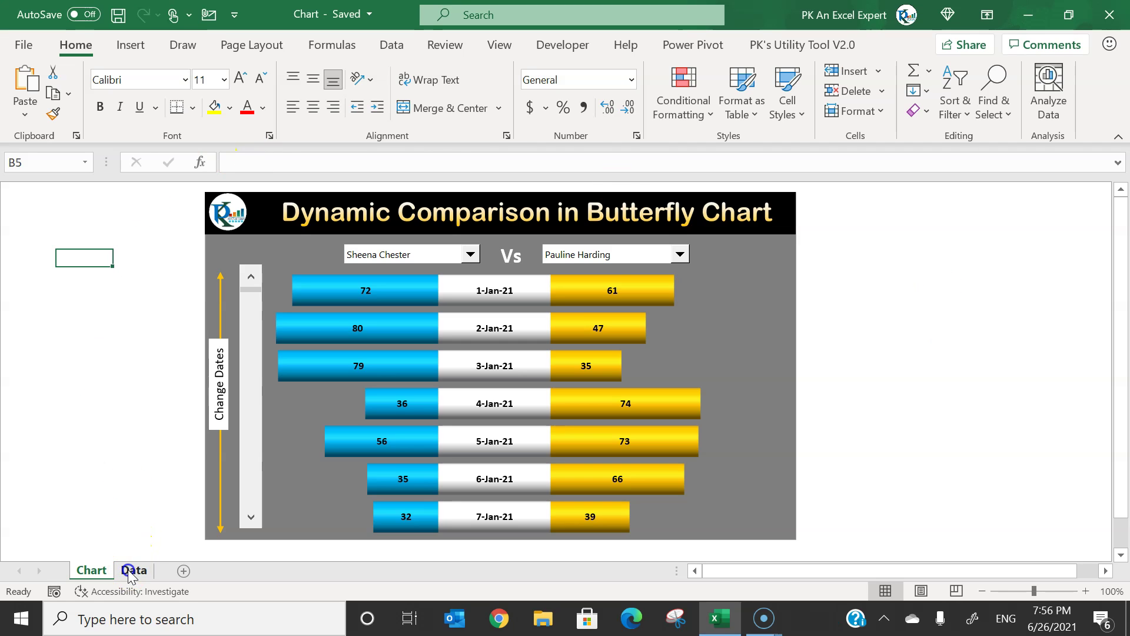
click(75, 206)
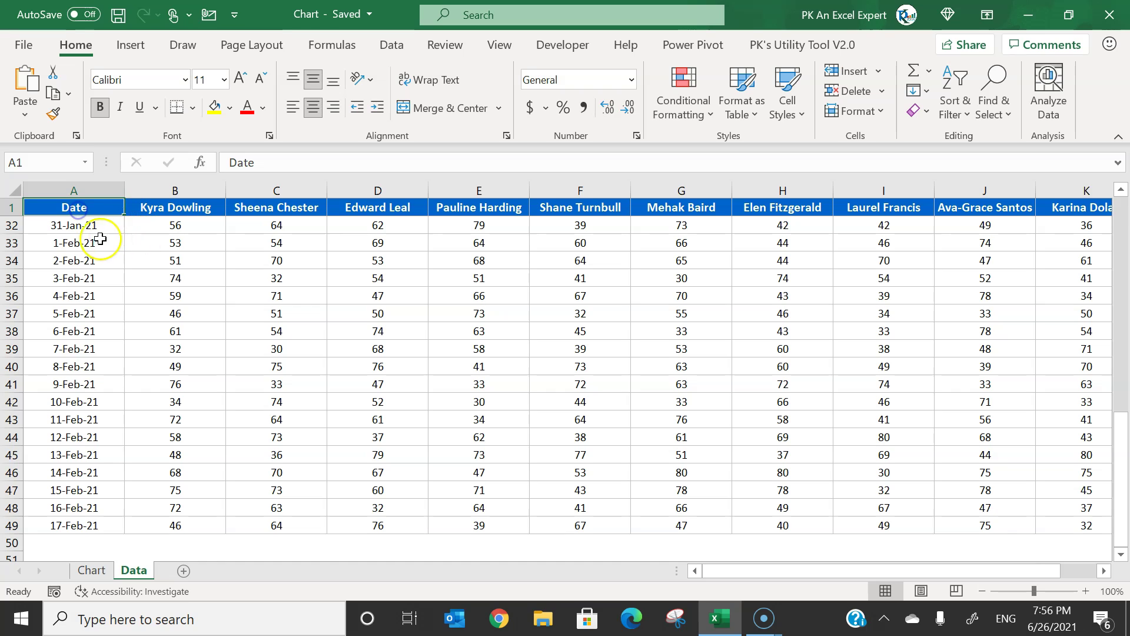
scroll(100, 239, up, 5)
scroll(98, 240, up, 5)
click(88, 189)
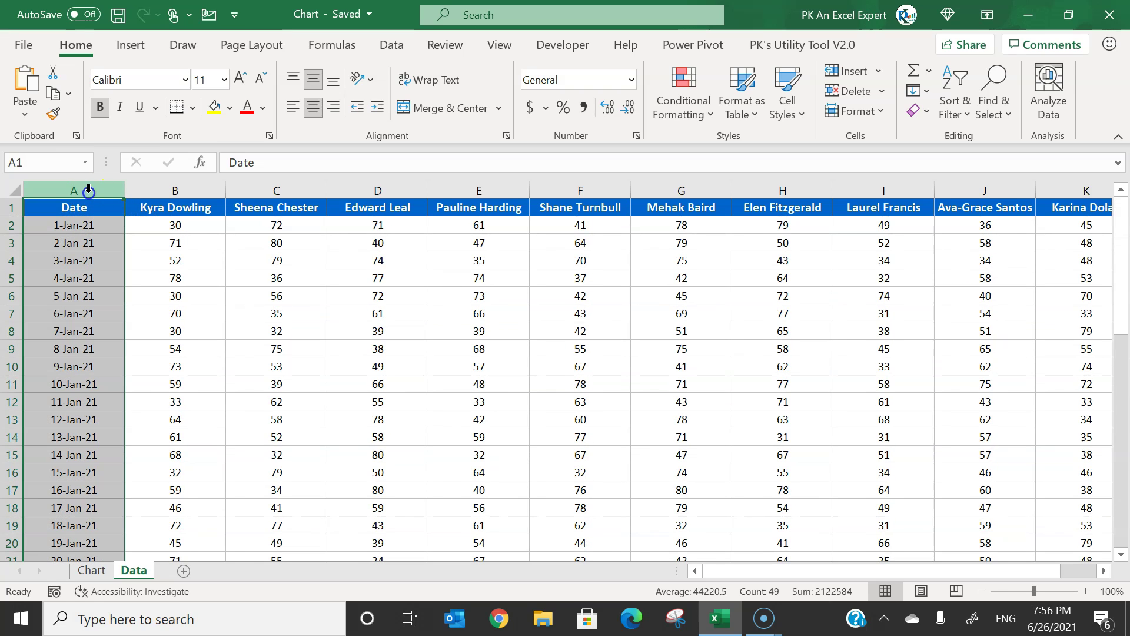
click(176, 205)
drag(176, 208, 887, 209)
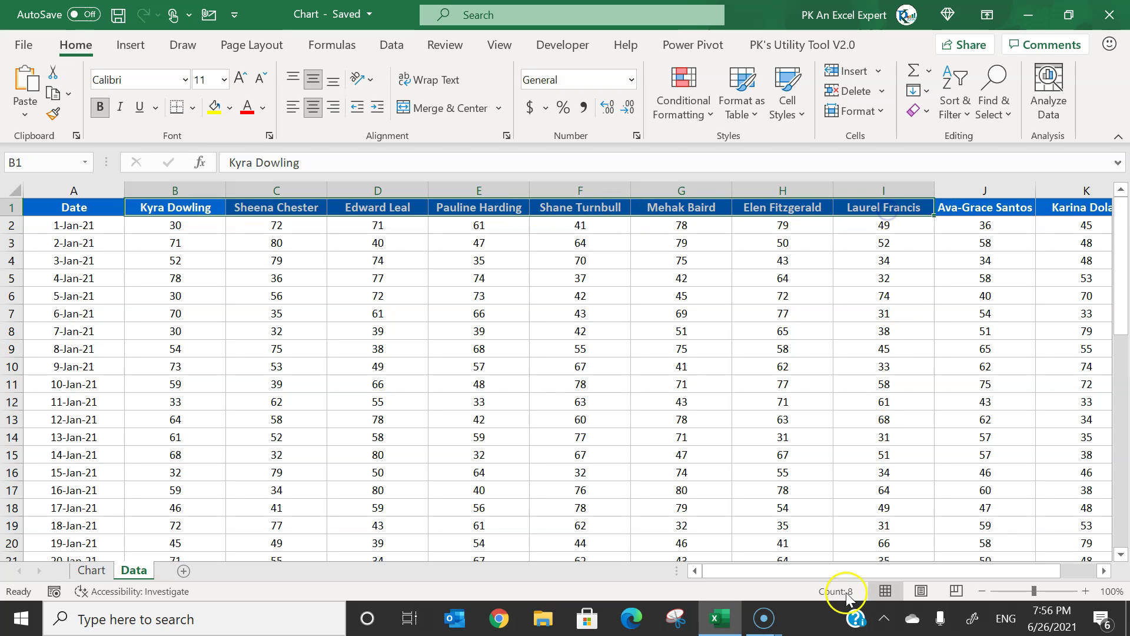
drag(852, 574, 863, 575)
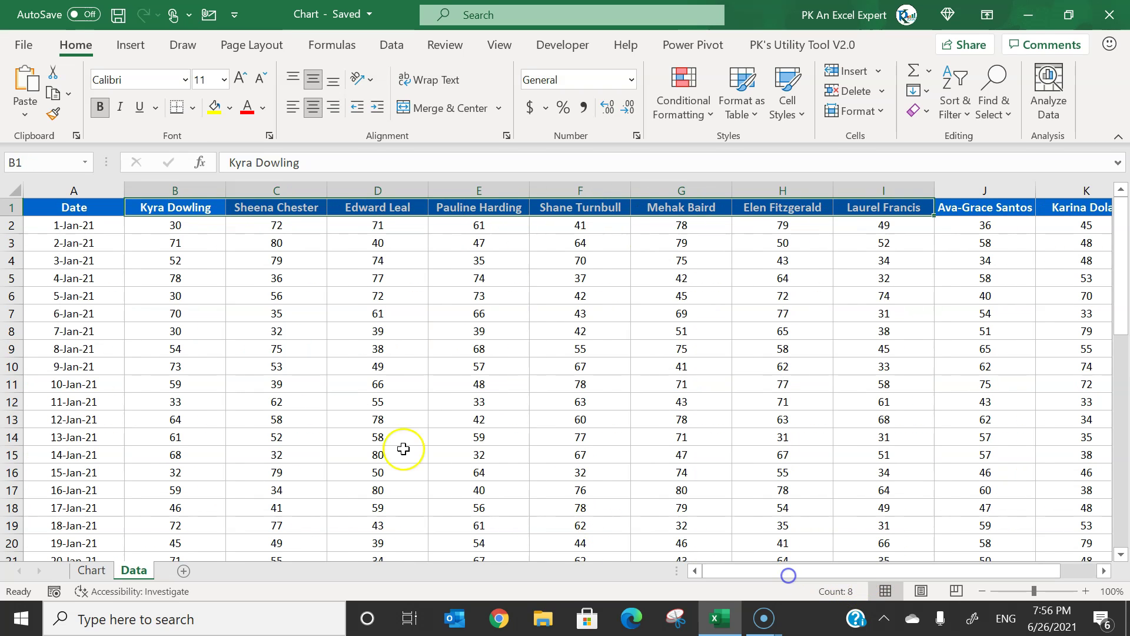
Check the first date and score values in A2, B2 and C2, then return to the Chart sheet
click(175, 225)
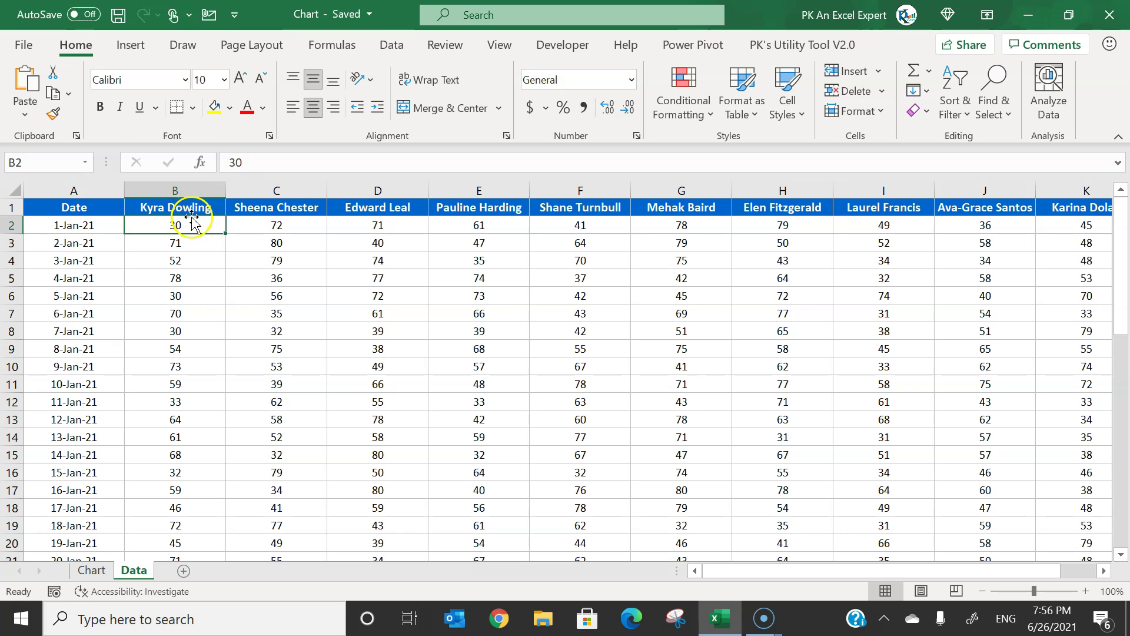
click(83, 225)
click(177, 224)
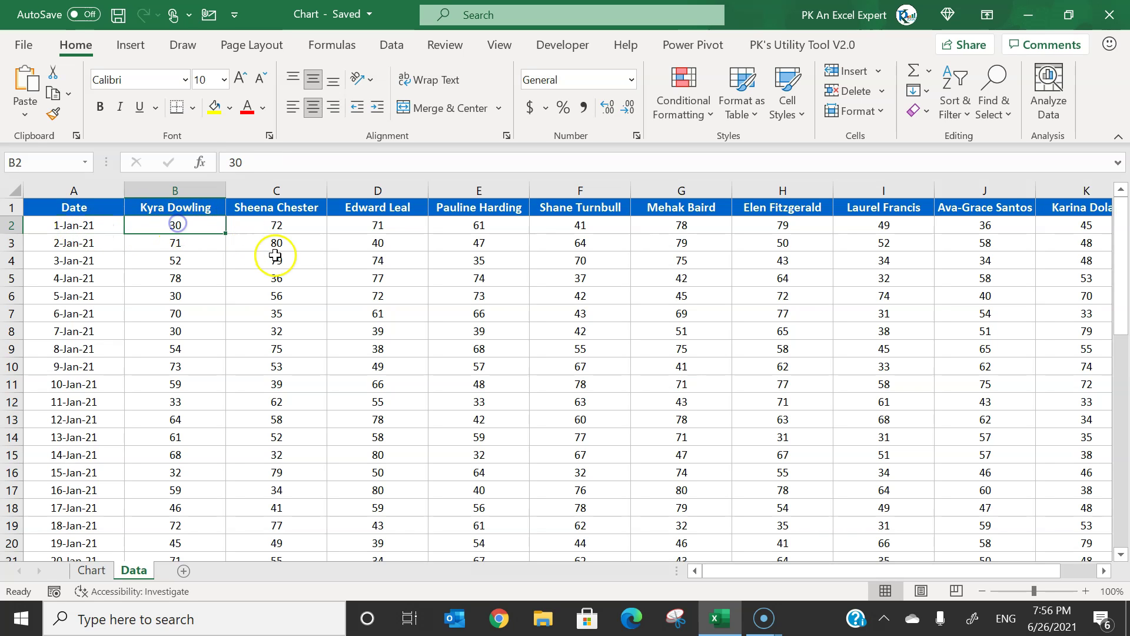
click(270, 224)
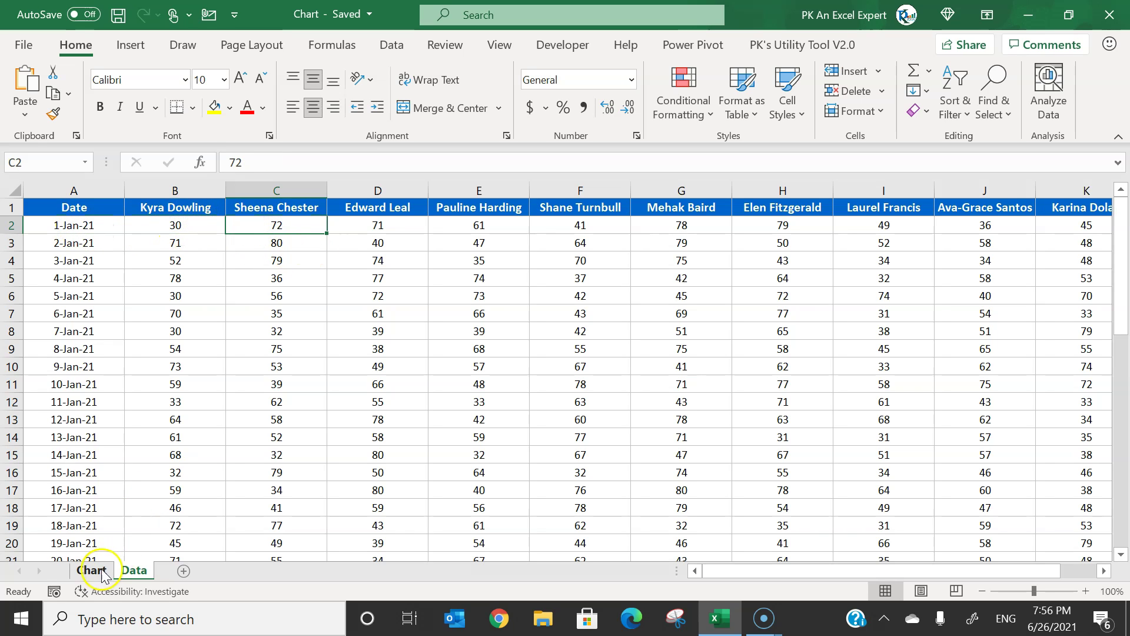
click(93, 571)
click(846, 282)
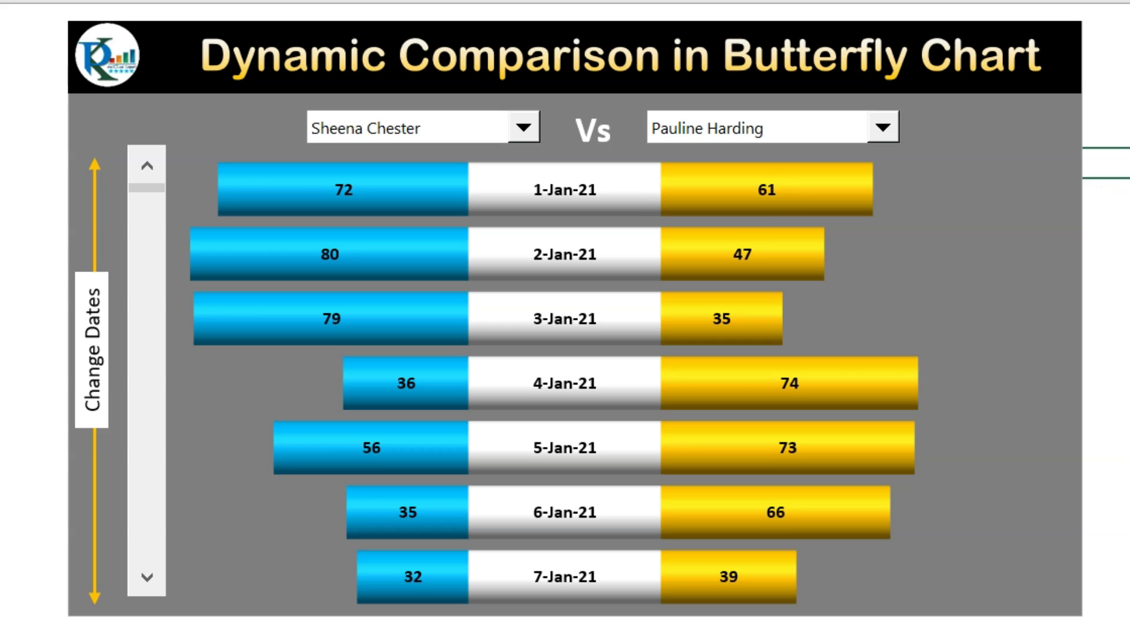
Choose different employees in the left and right butterfly chart dropdowns
click(526, 129)
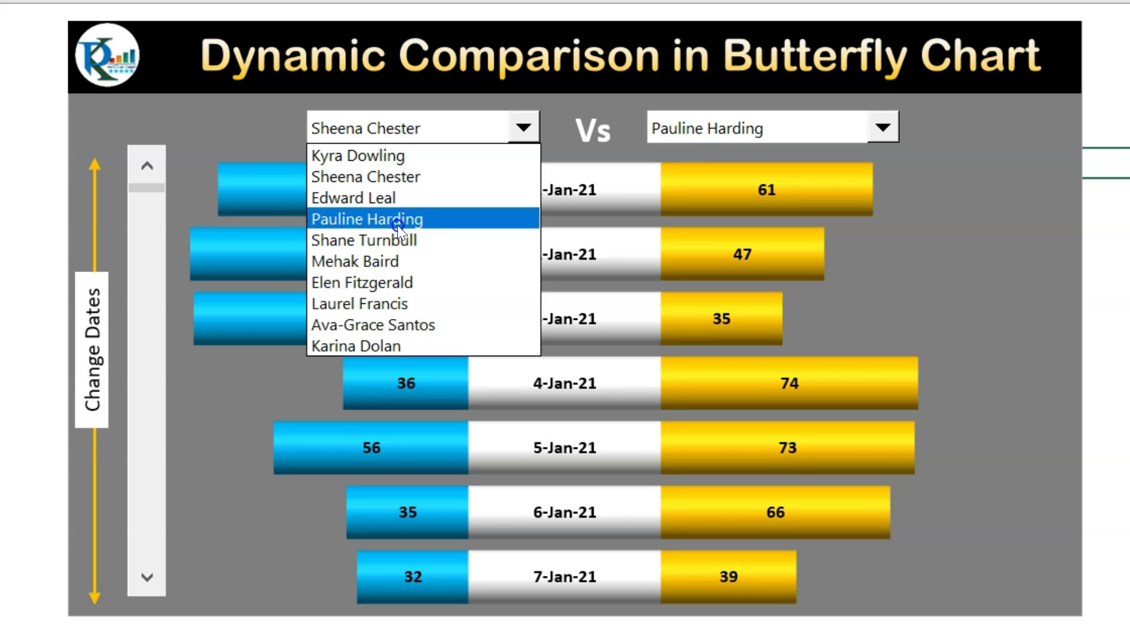
click(398, 221)
click(783, 137)
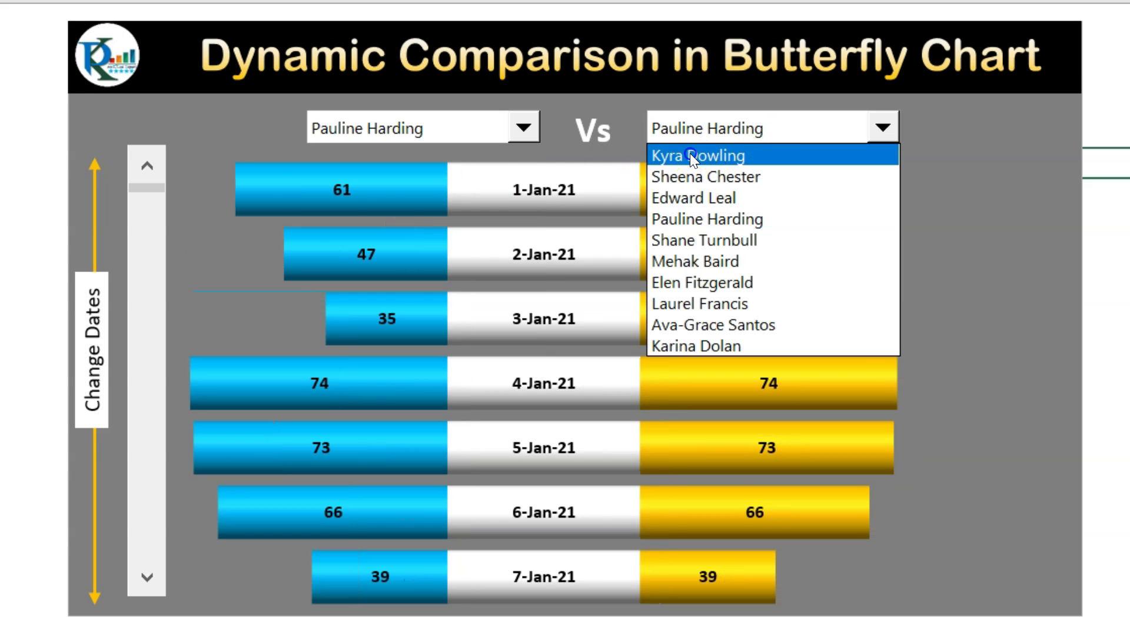
click(690, 155)
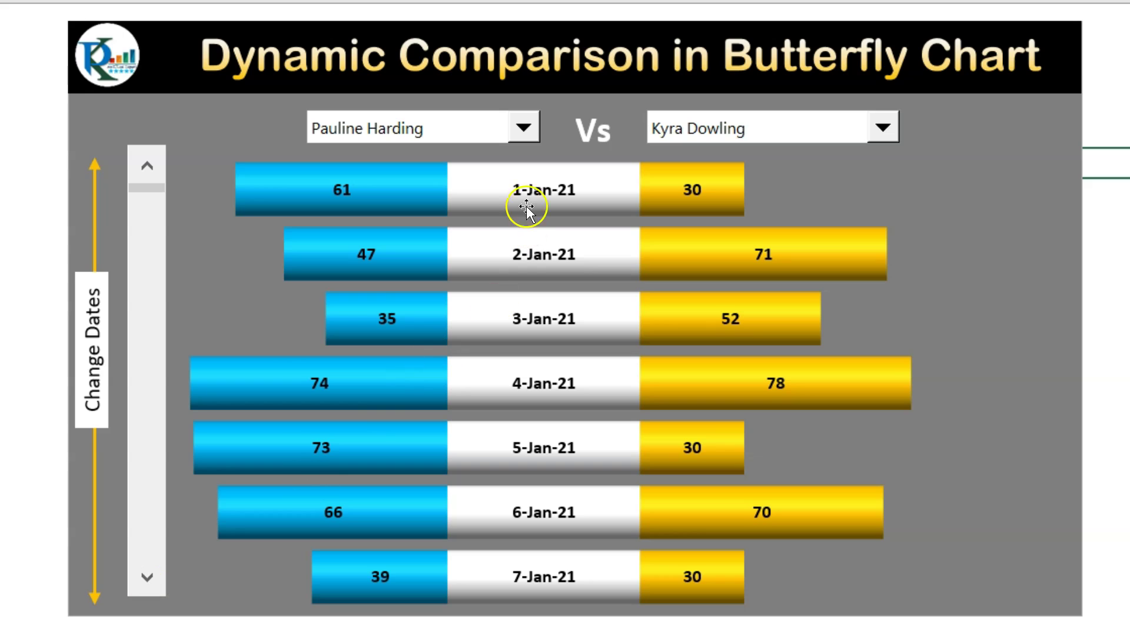
Step the date scroll bar so 9-Jan-21 comes first, then switch the left employee again
click(148, 577)
click(149, 578)
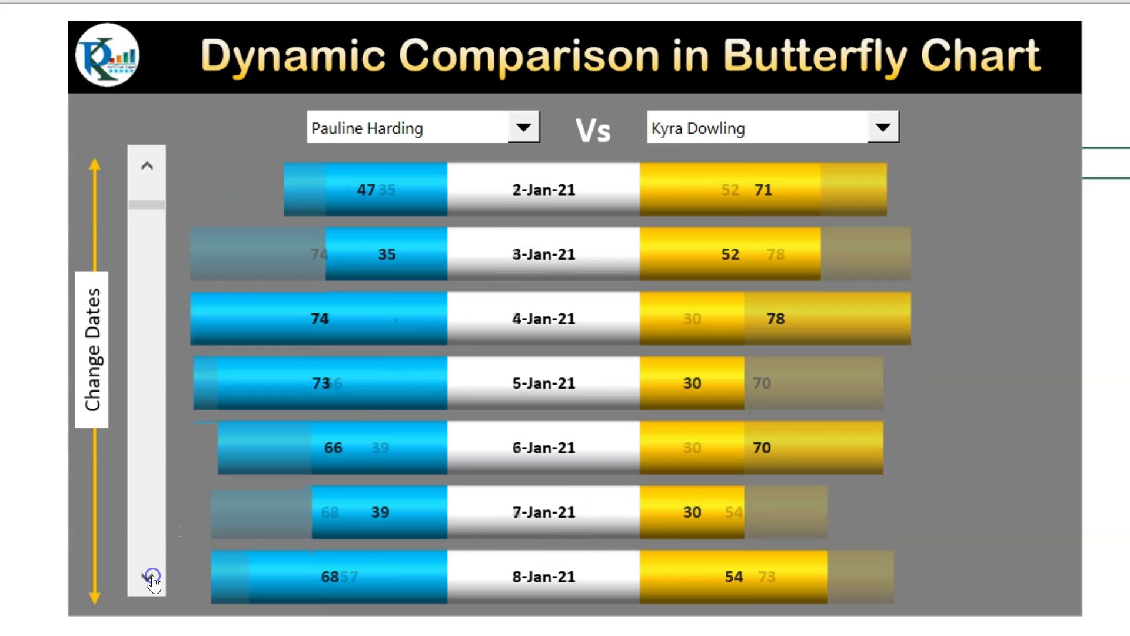
click(148, 578)
click(148, 578)
click(151, 578)
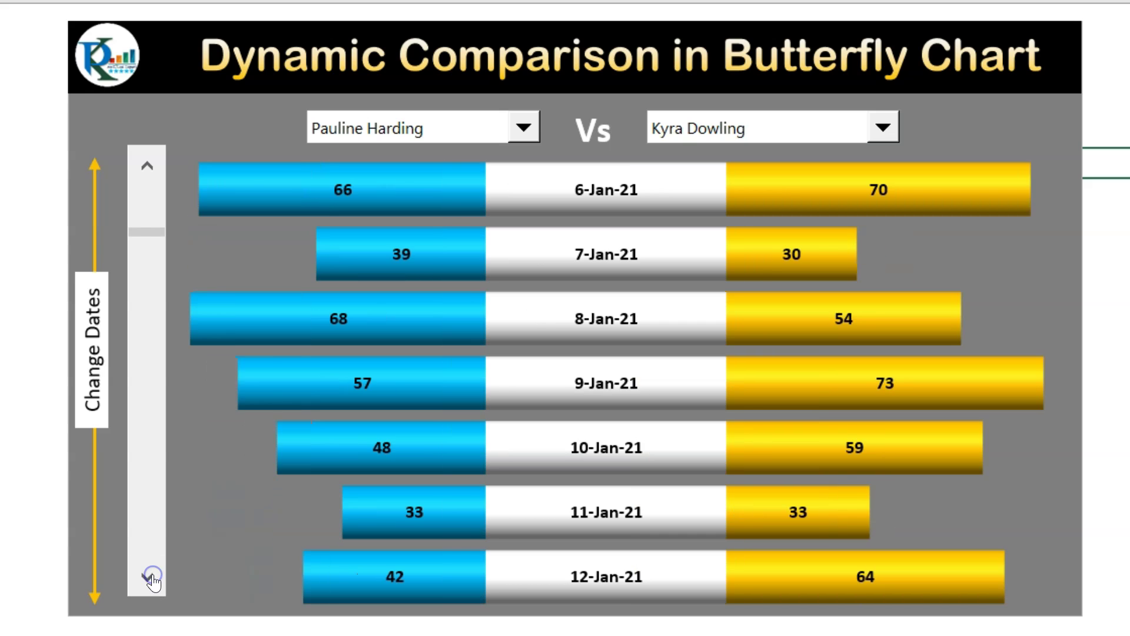
click(150, 578)
click(150, 578)
click(155, 577)
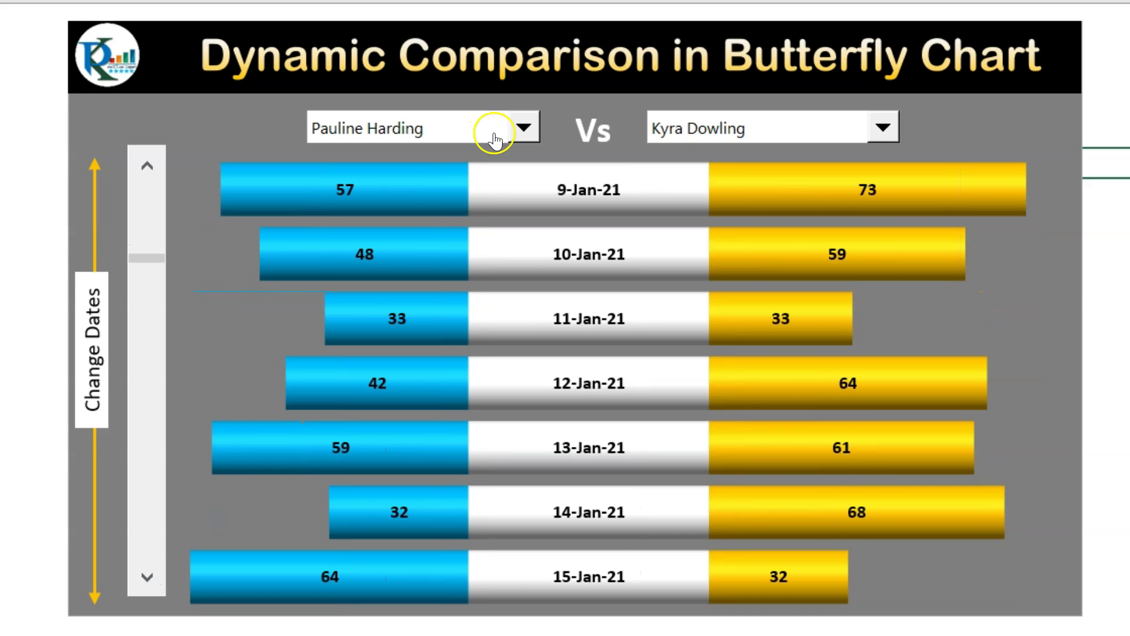
click(495, 133)
click(453, 303)
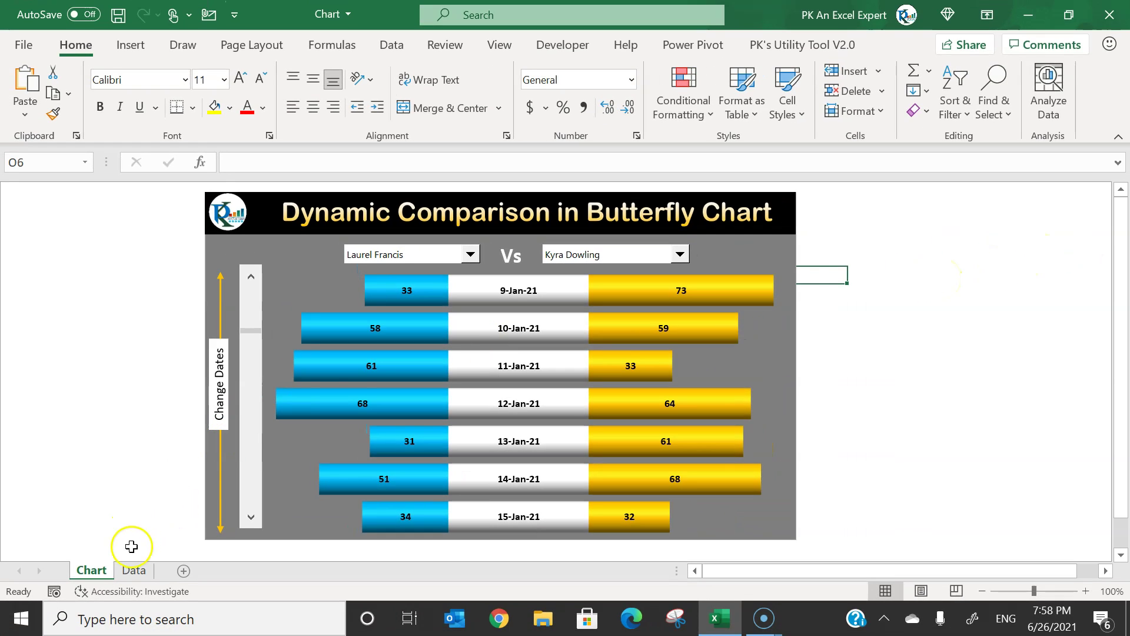
Copy the score table A1:K49 into a new workbook and autofit its columns
click(134, 570)
click(290, 211)
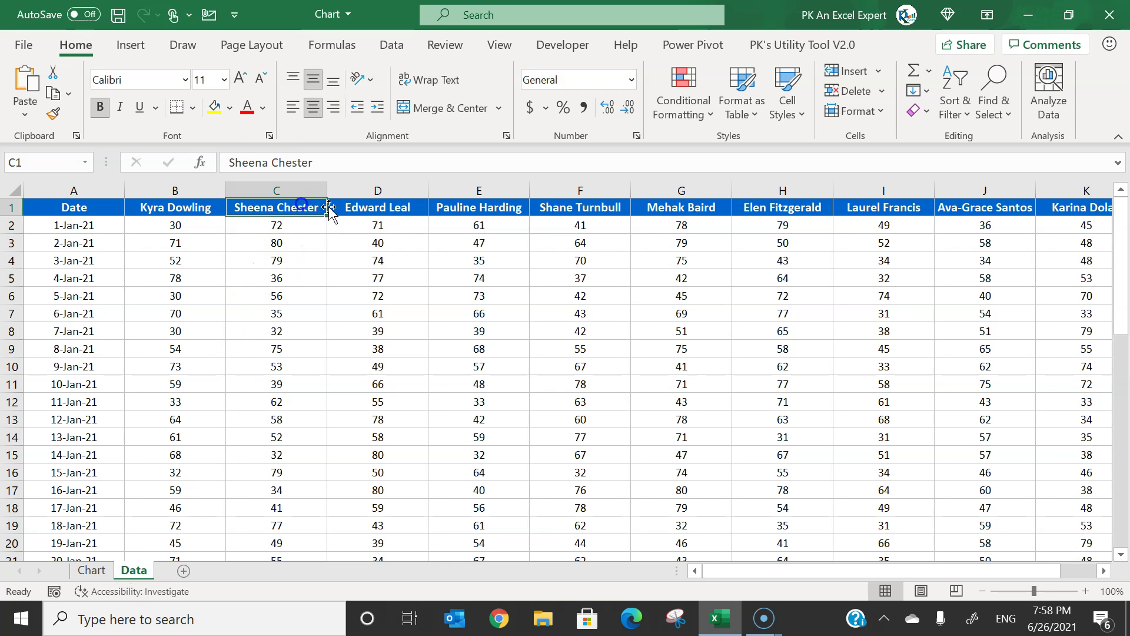
key(ctrl+a)
key(ctrl+c)
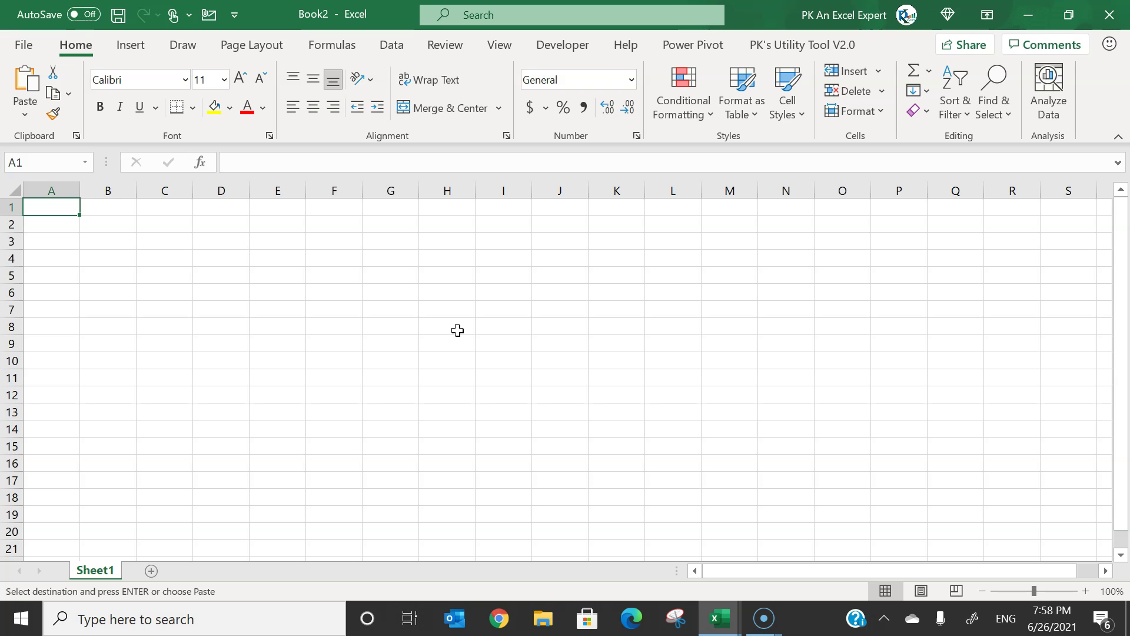
key(ctrl+v)
key(alt+h)
key(o)
key(i)
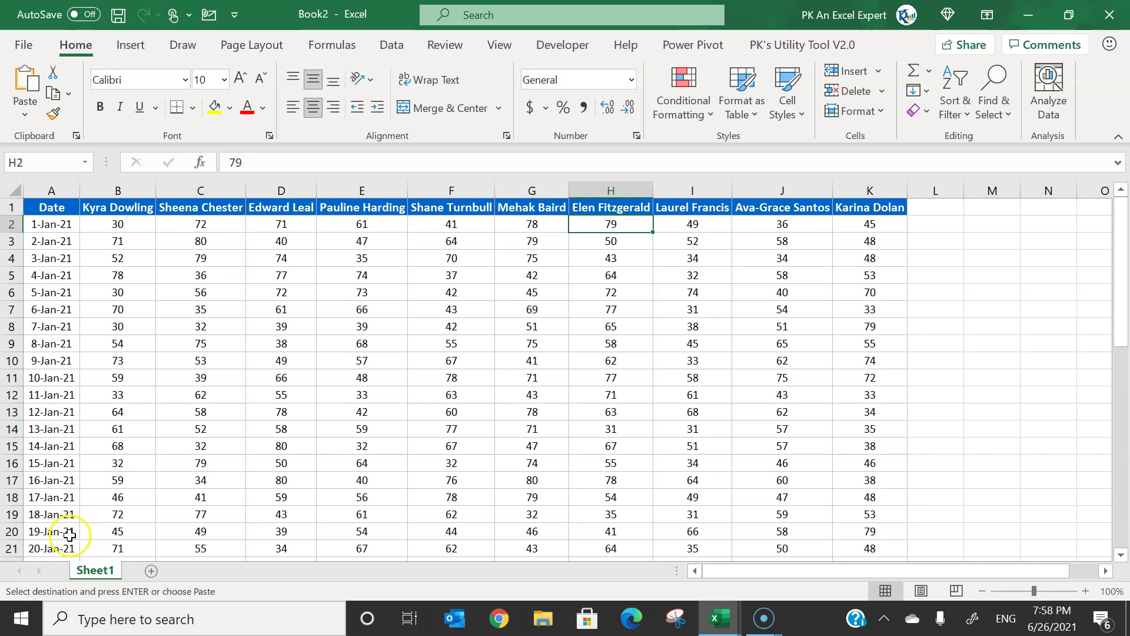
Rename Sheet1 to Data and add two new sheets named Support and Chart
double_click(88, 571)
text(Data)
key(Return)
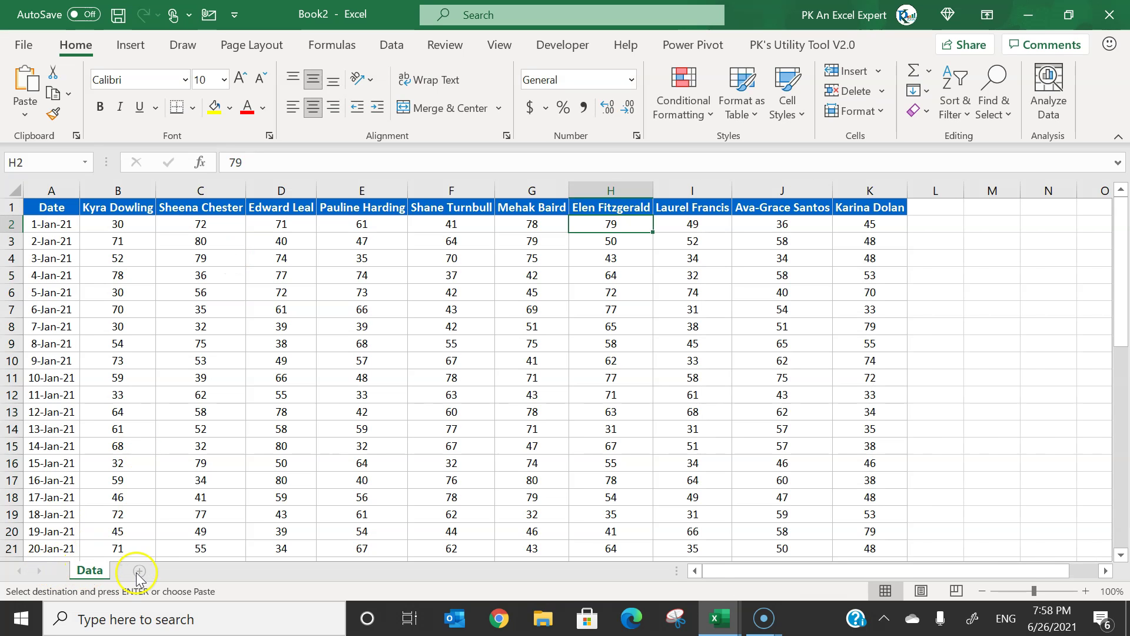
click(140, 570)
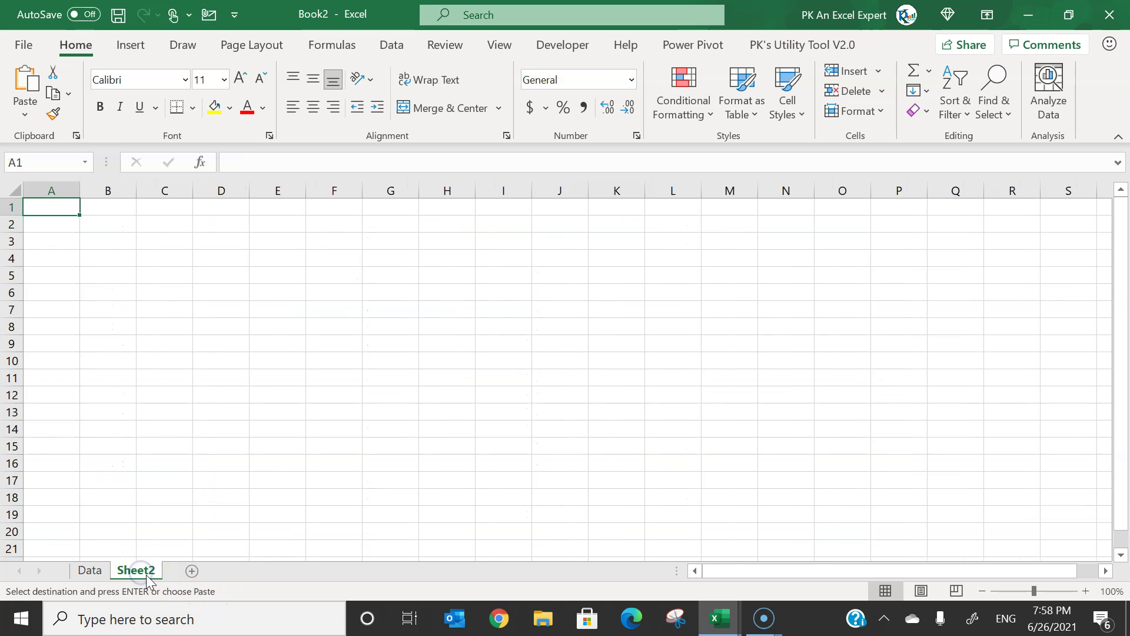
double_click(146, 571)
text(Support)
key(Return)
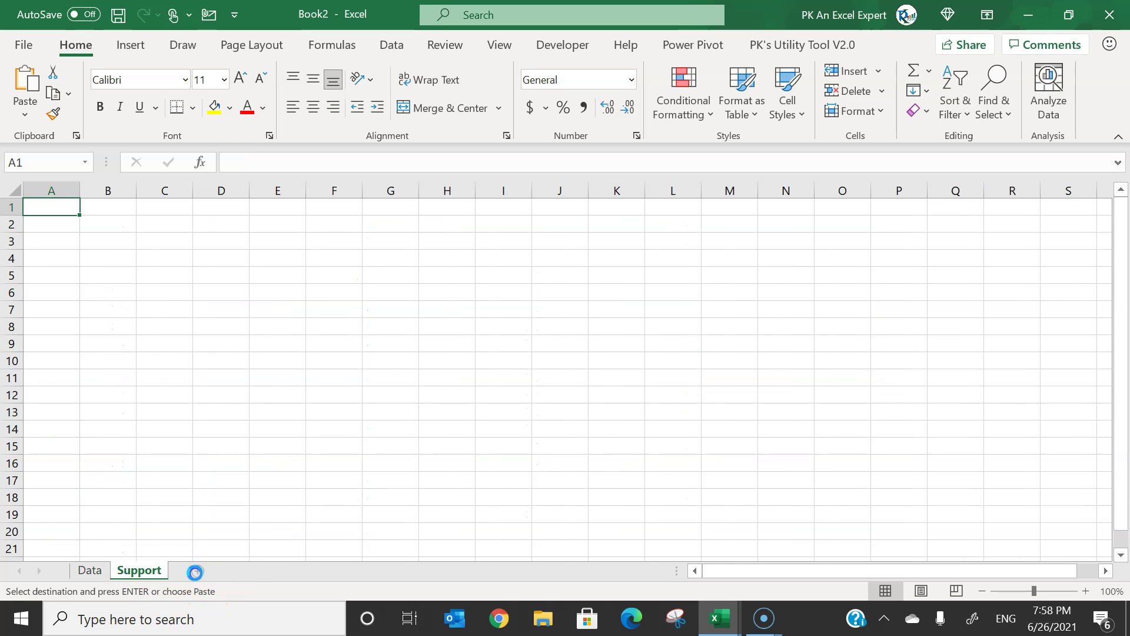
click(195, 571)
double_click(199, 571)
text(Chart)
key(Return)
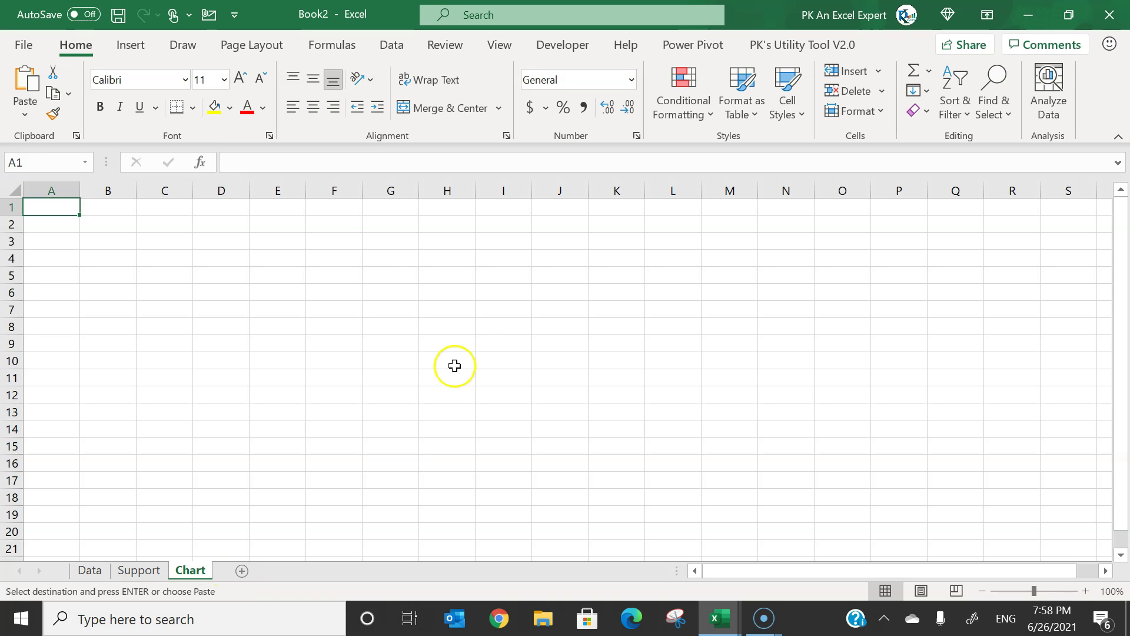
Select the employee name headings B1:K1 on the Data sheet
click(376, 260)
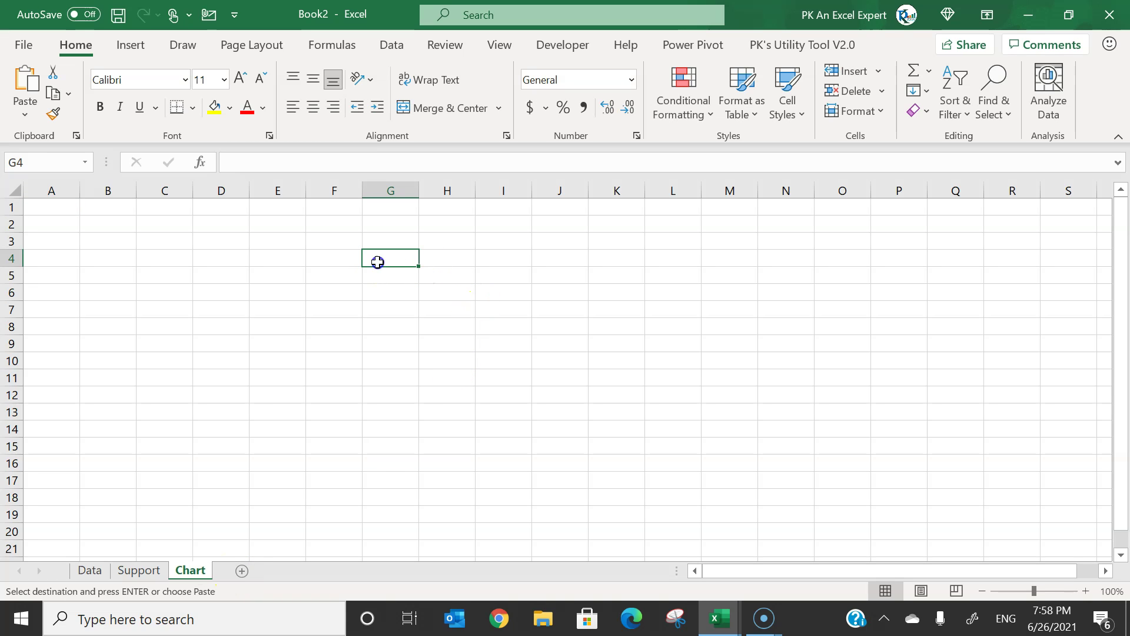
click(135, 570)
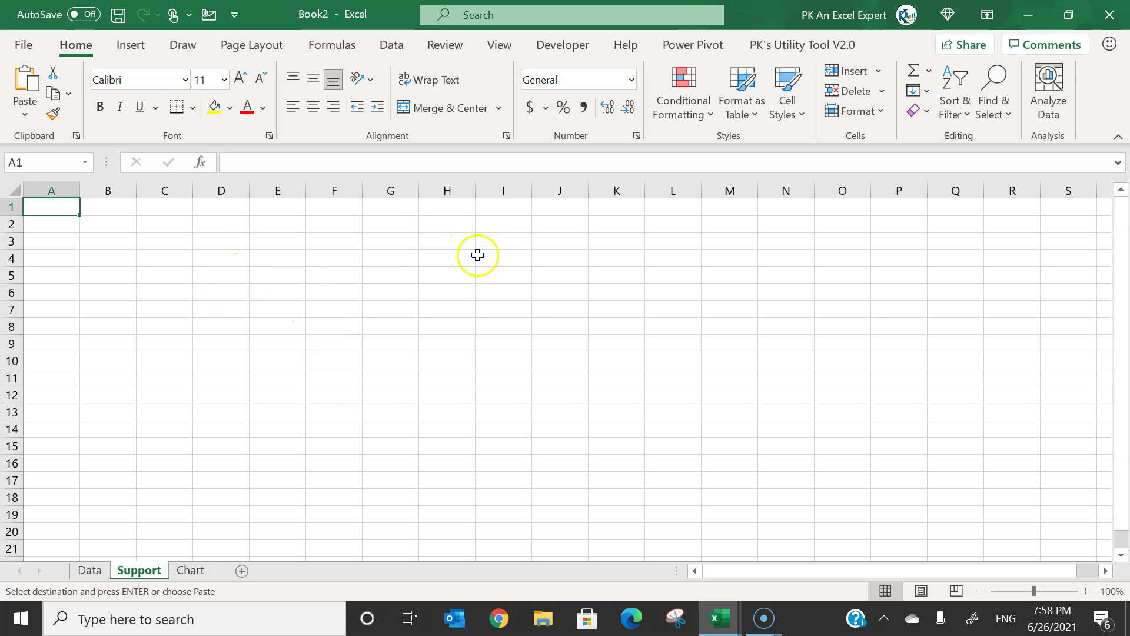
click(90, 570)
drag(118, 209, 842, 203)
Paste the ten employee names transposed down column N of the Support sheet and widen it
key(ctrl+c)
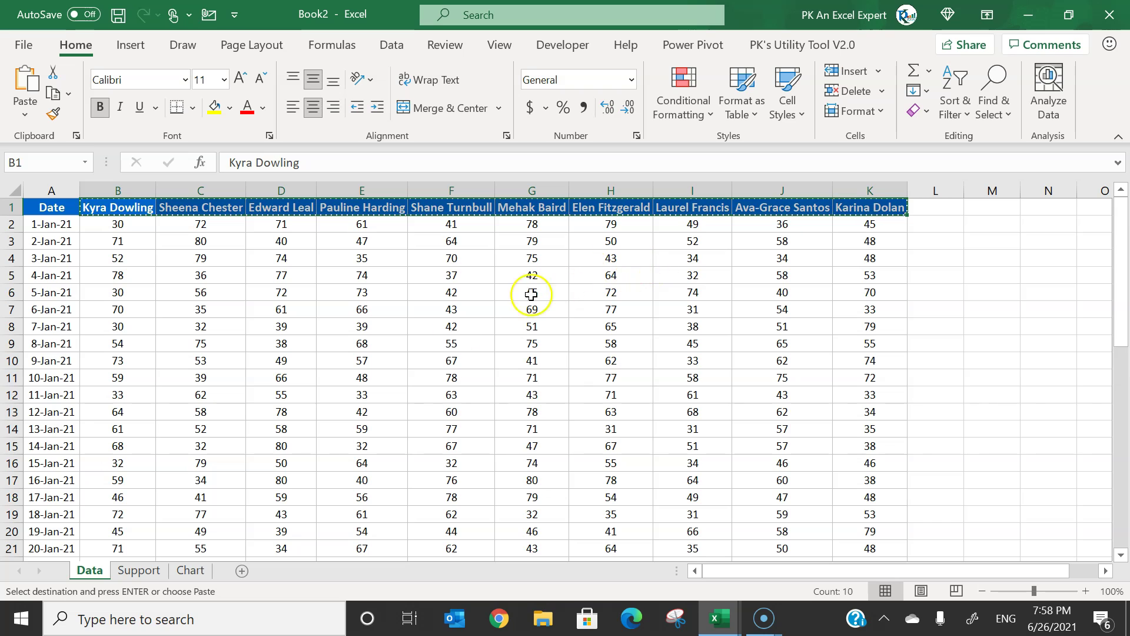
click(139, 570)
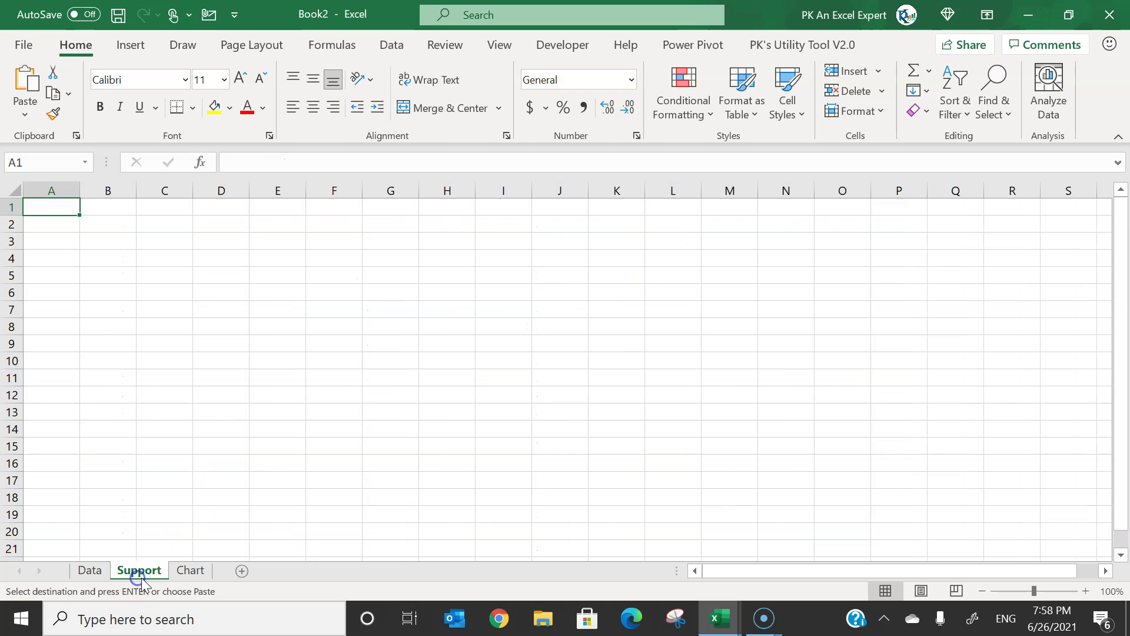
click(771, 211)
key(alt+e)
key(s)
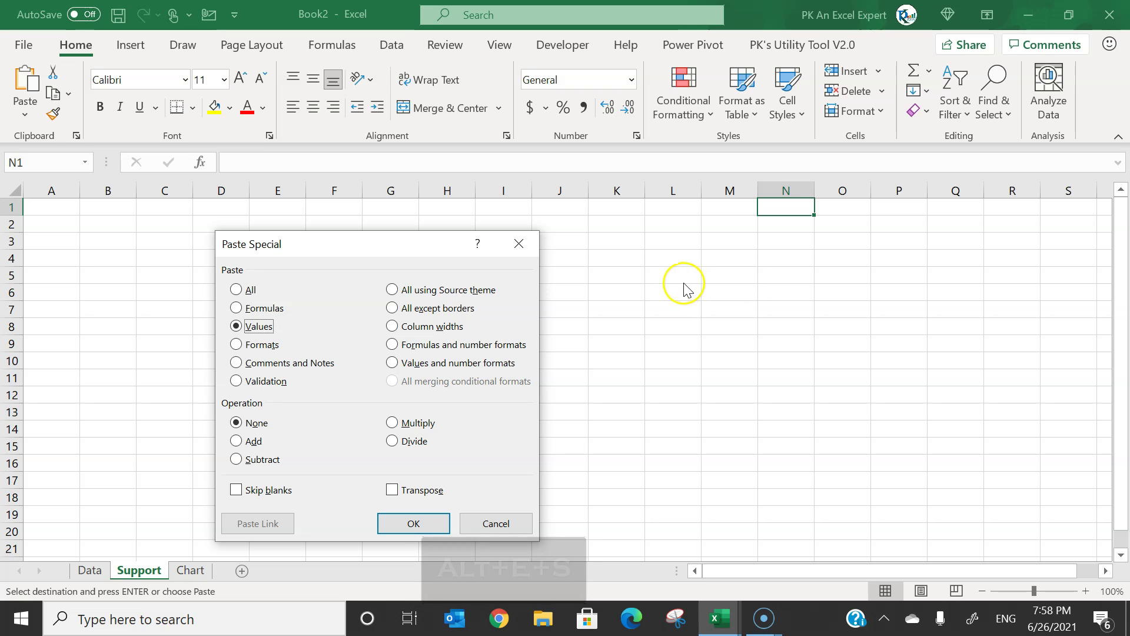
click(419, 491)
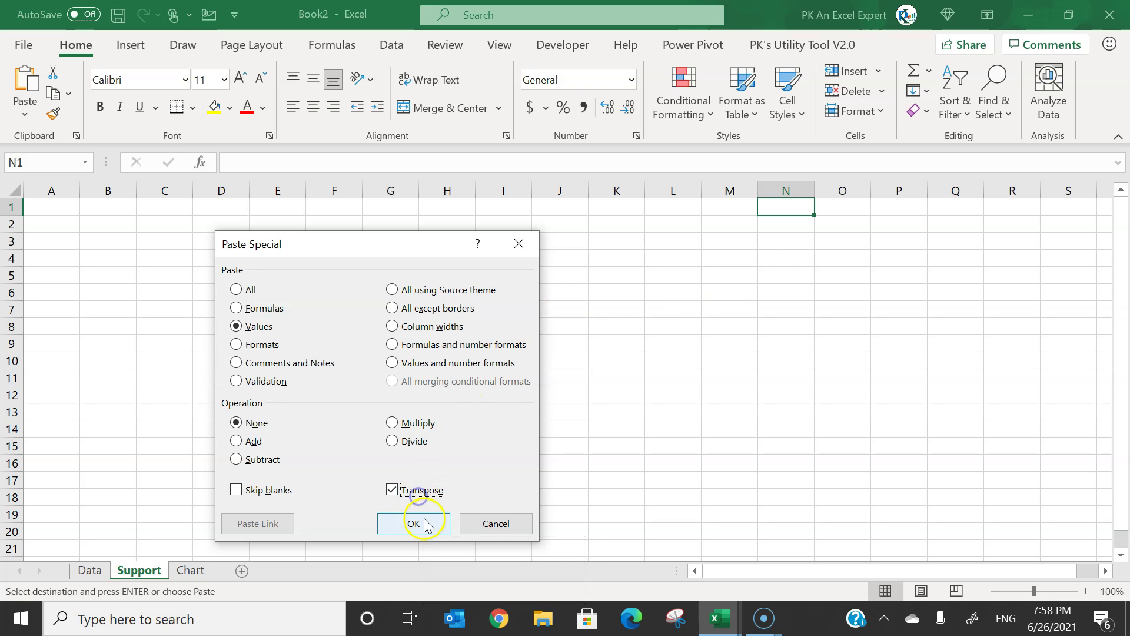
click(421, 524)
click(789, 207)
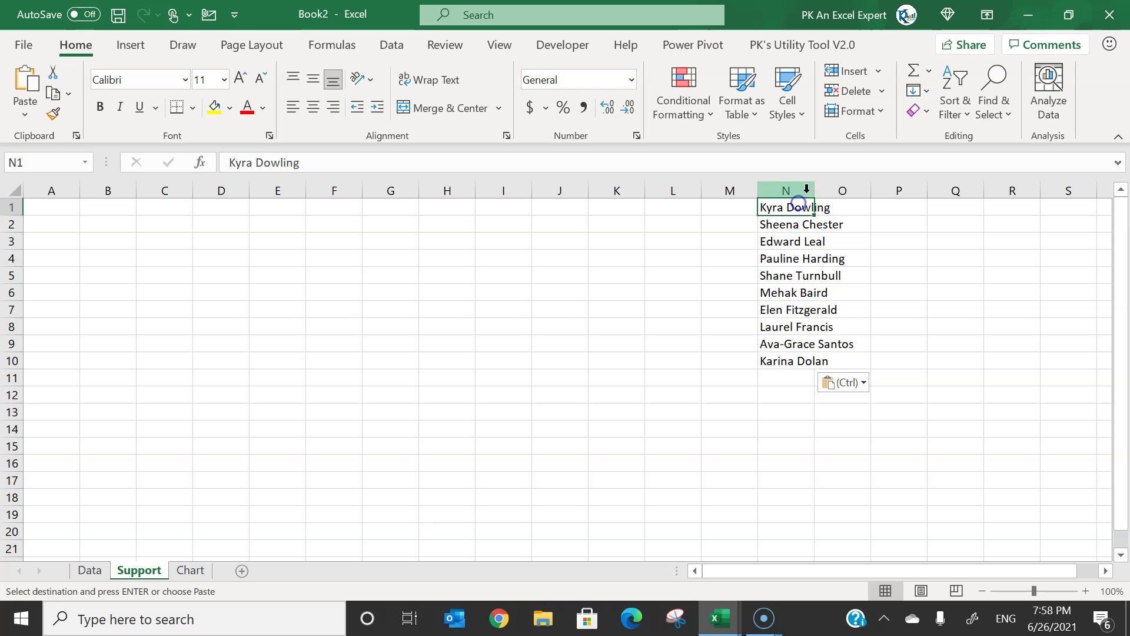
double_click(814, 190)
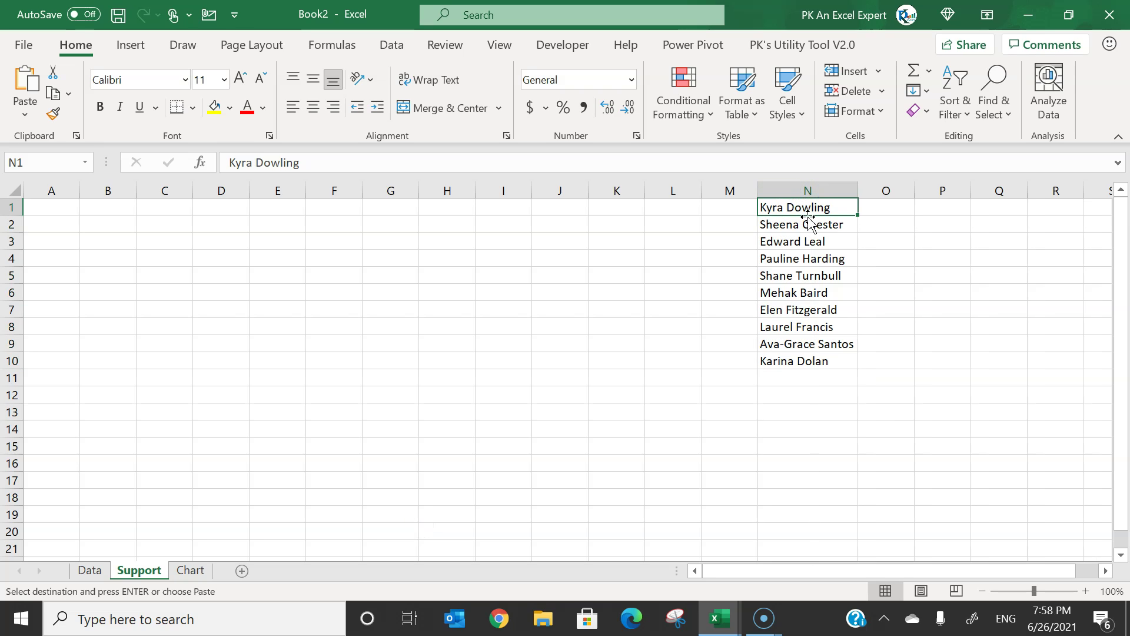
Enter the header 'Scroll Bar Value' in J1 and autofit its column
click(550, 207)
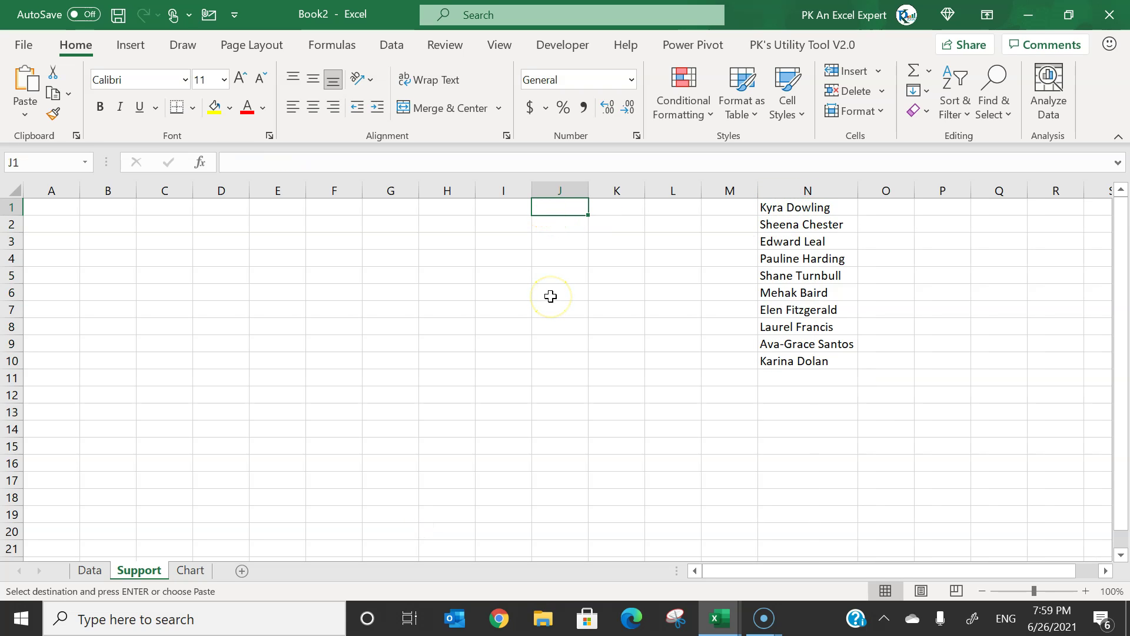
text(Scr)
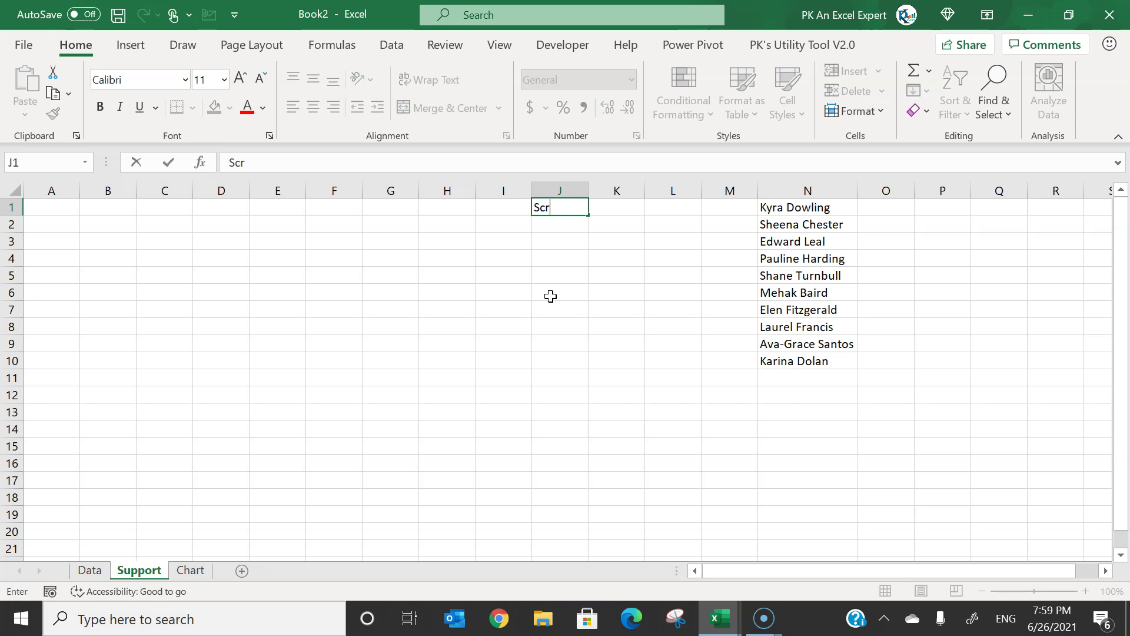
text(oll Bar Value)
key(Return)
key(alt+h)
key(o)
key(i)
key(Up)
key(Right)
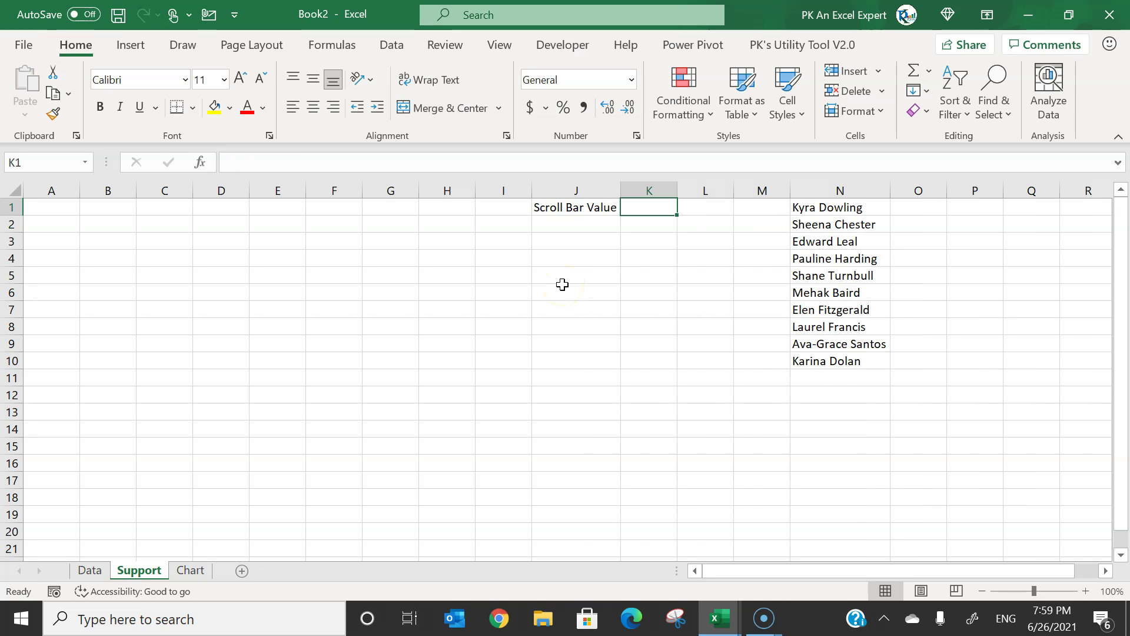
Add headers Employee 1 in K1 and Employee 2 in L1, and autofit columns K:L
text(Employee 1)
key(ctrl+Return)
drag(677, 215, 723, 218)
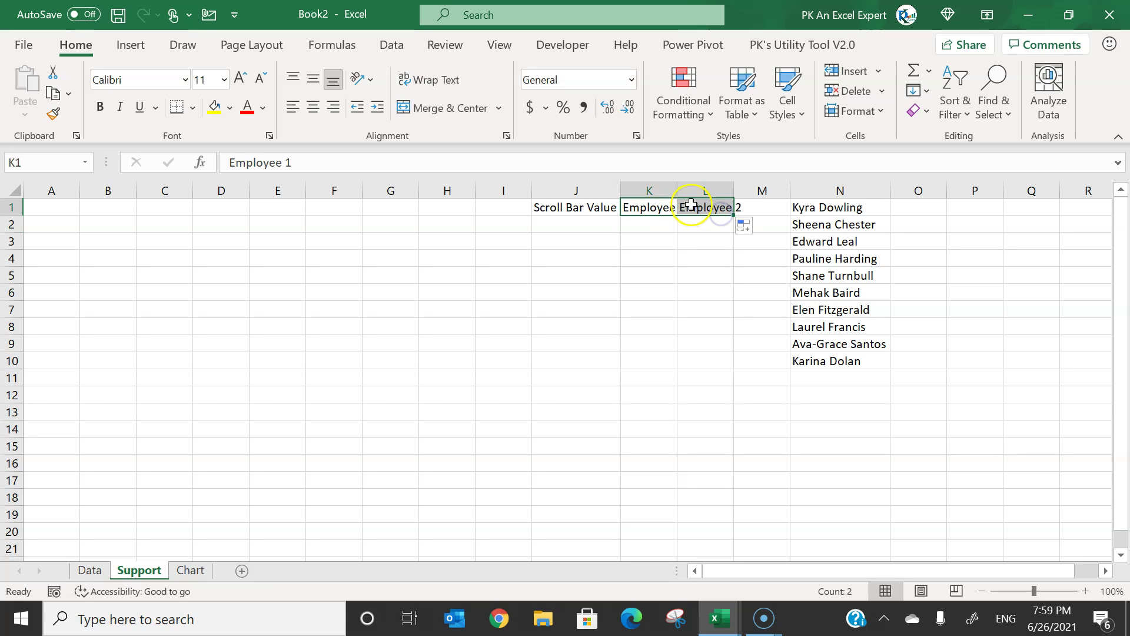
drag(671, 190, 734, 191)
double_click(736, 190)
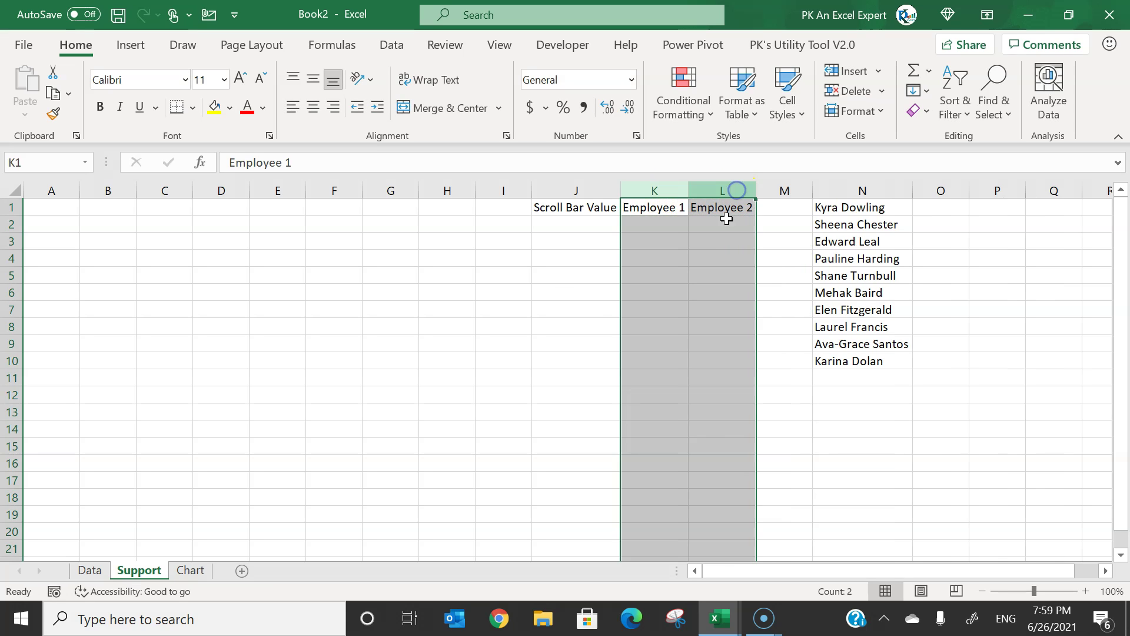
Review the J1:L1 header cells, then go to the Chart sheet
click(713, 238)
drag(590, 206, 713, 207)
click(724, 209)
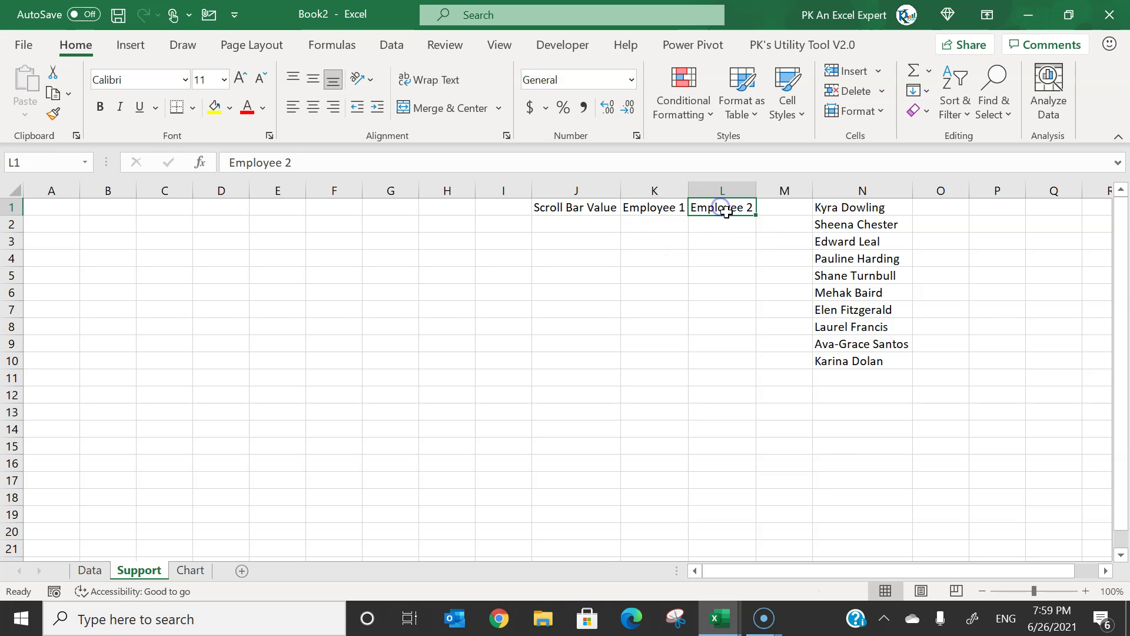
click(579, 205)
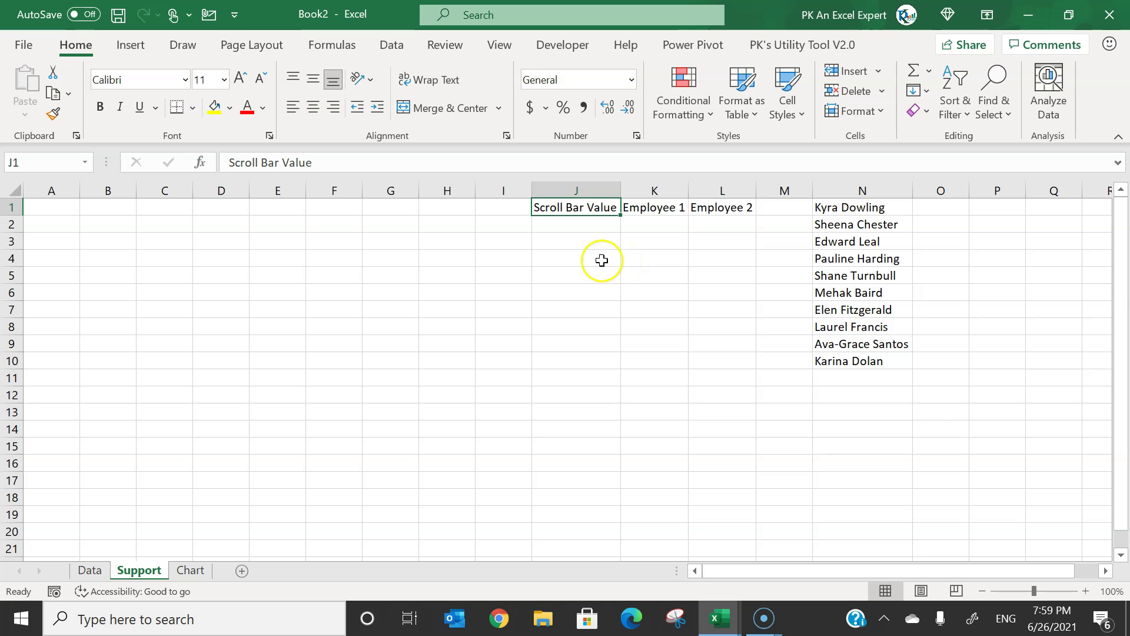
click(191, 570)
Turn off gridlines on the Chart sheet
click(527, 303)
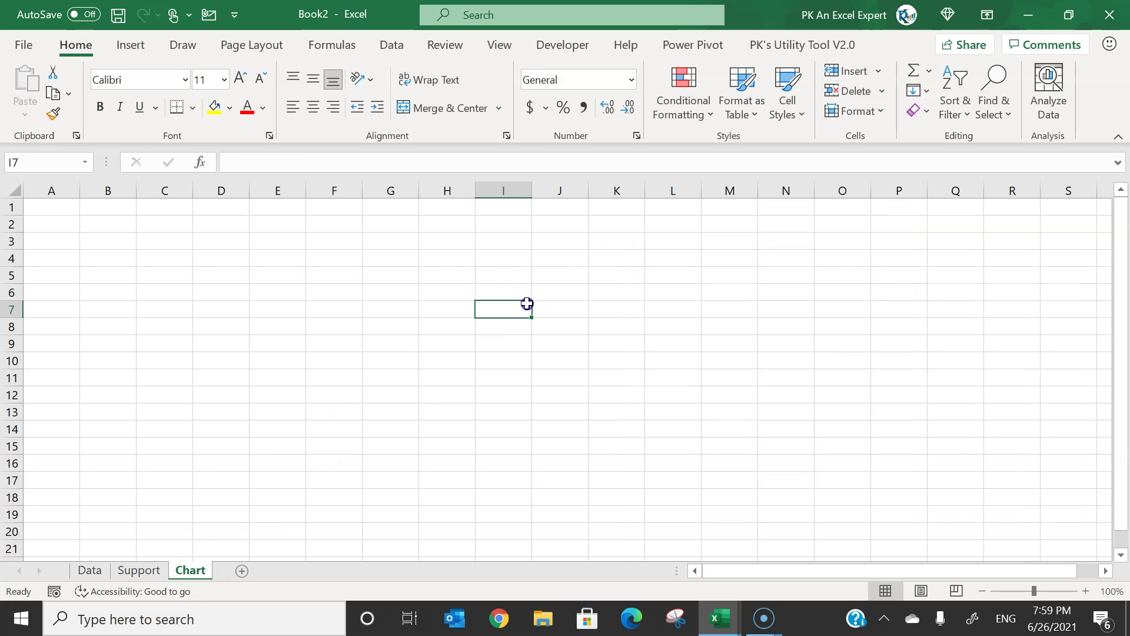
click(501, 45)
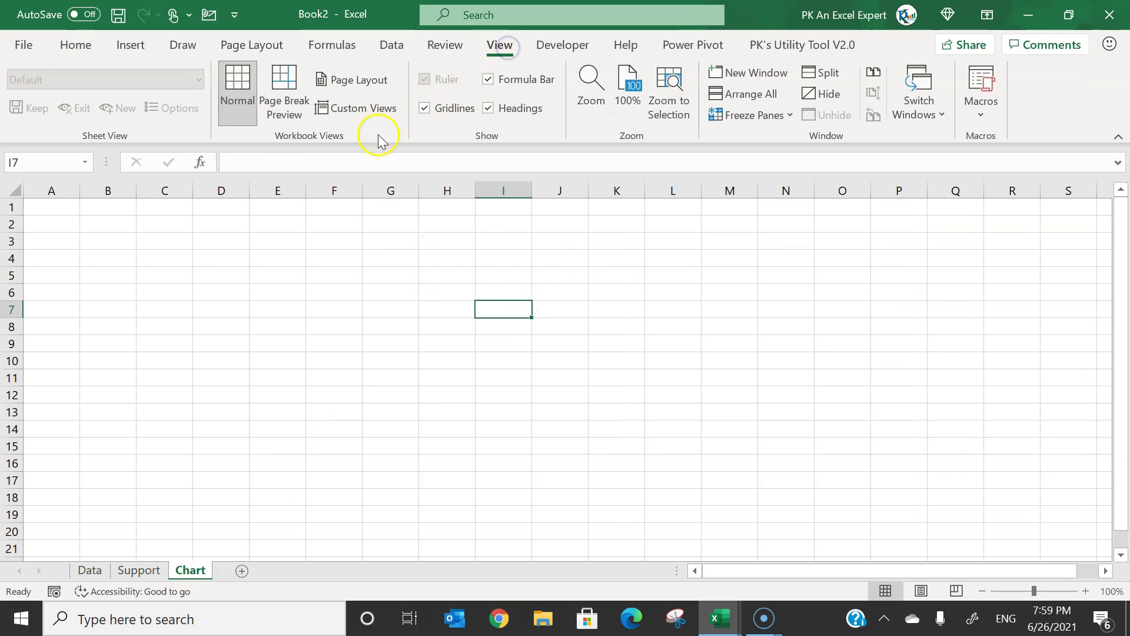
click(450, 109)
click(359, 276)
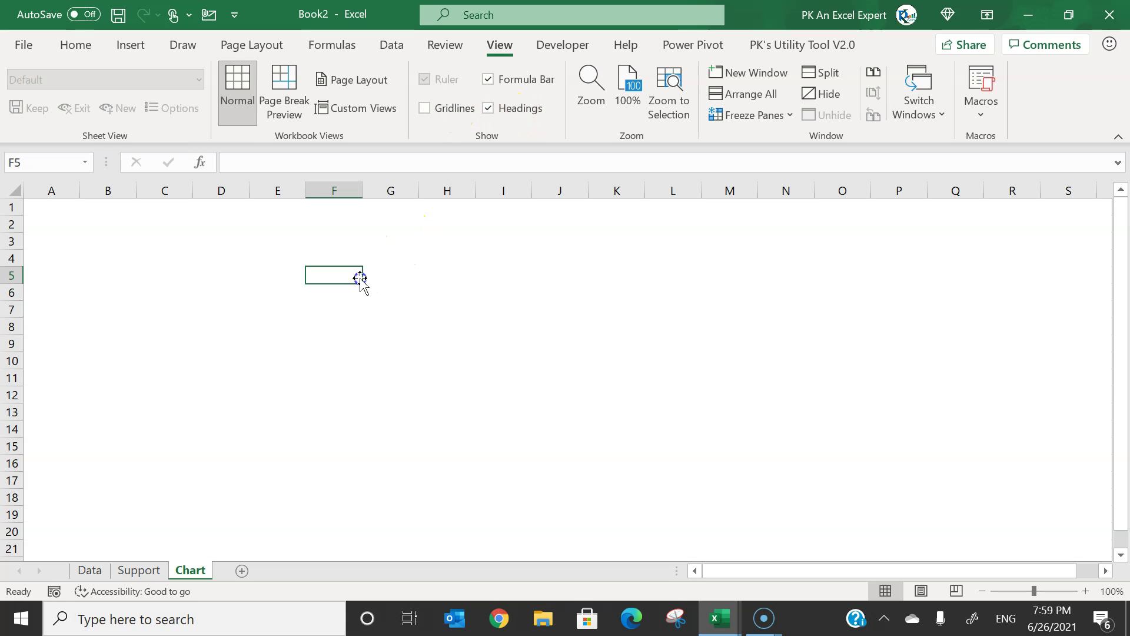
Draw a Form Controls combo box near cell F4
click(577, 47)
click(379, 95)
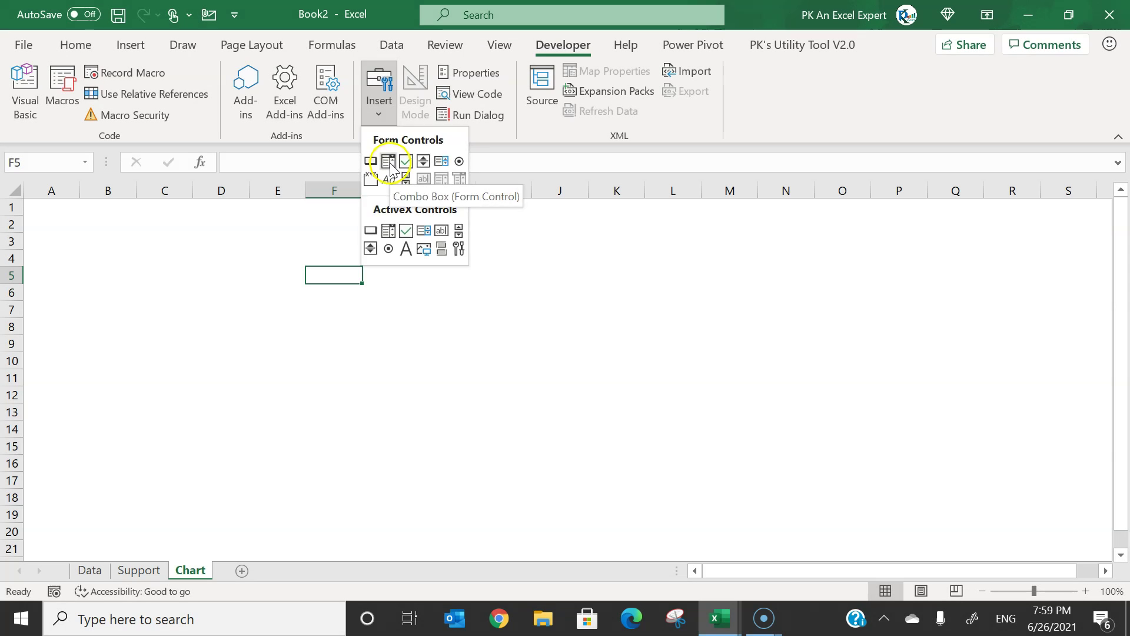
click(395, 157)
drag(356, 250, 344, 254)
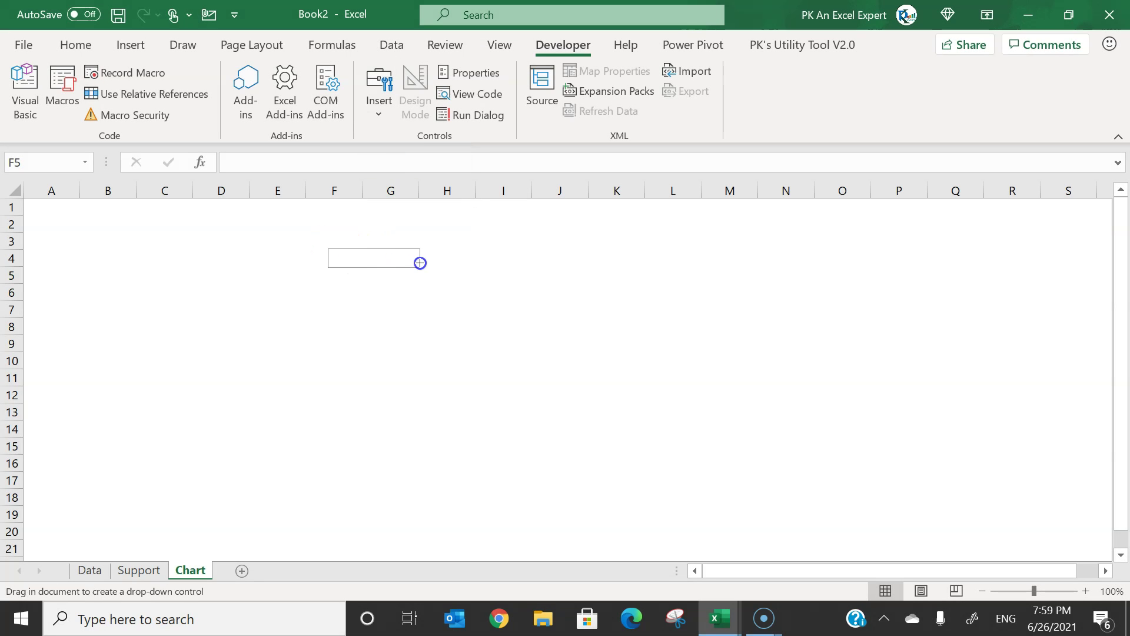
drag(458, 263, 386, 265)
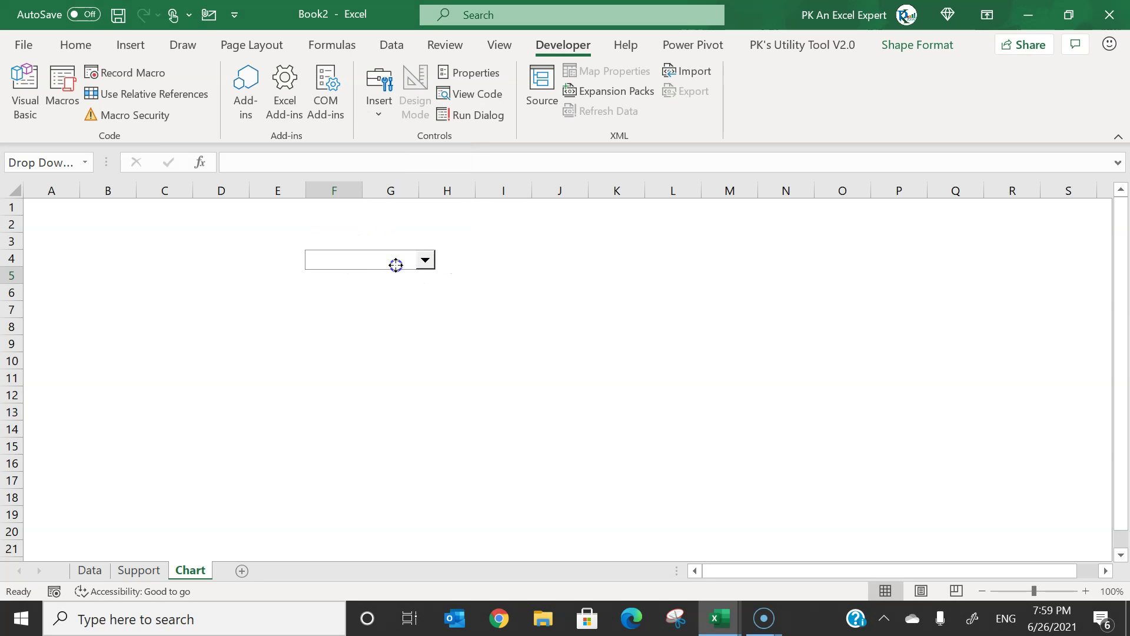
Set the combo box input range to Support!$N$1:$N$10
right_click(386, 263)
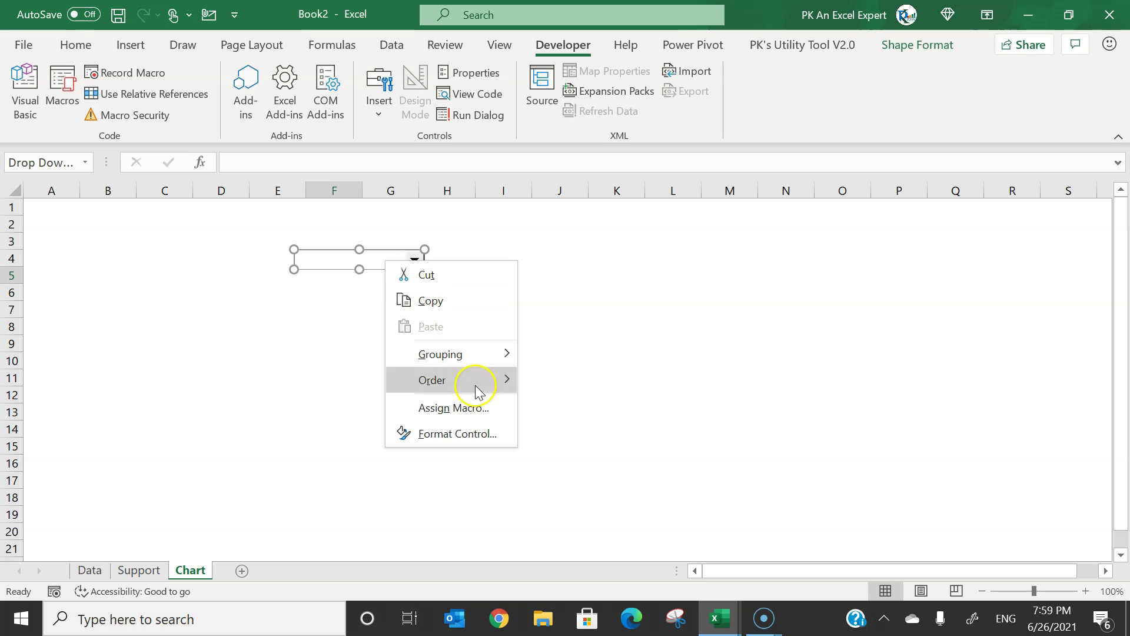
click(465, 434)
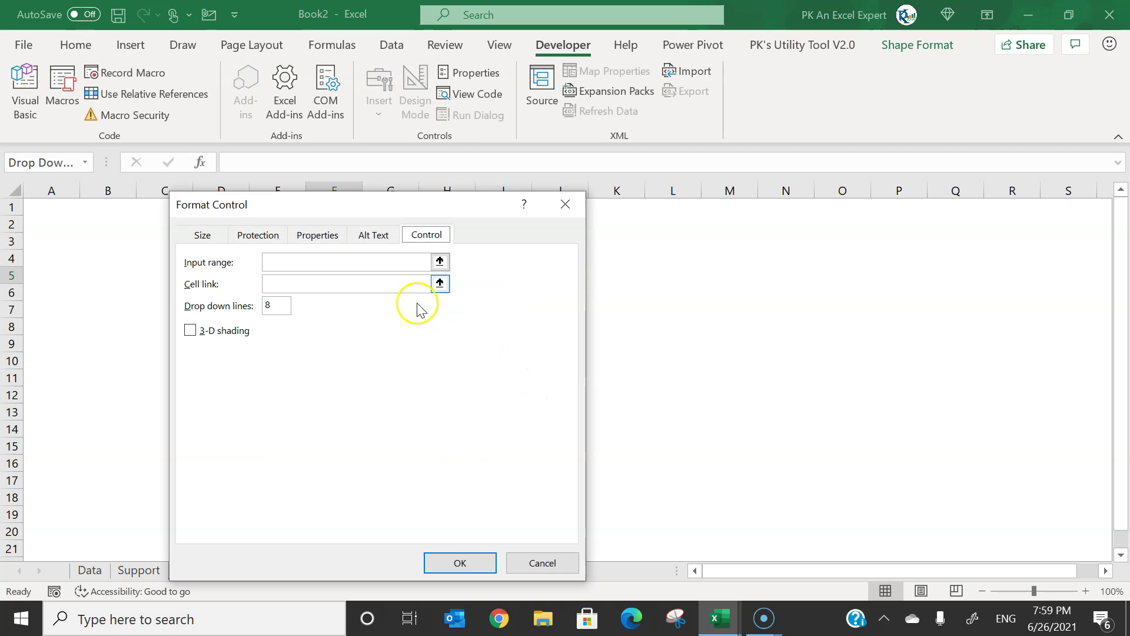
click(295, 263)
drag(371, 211, 515, 168)
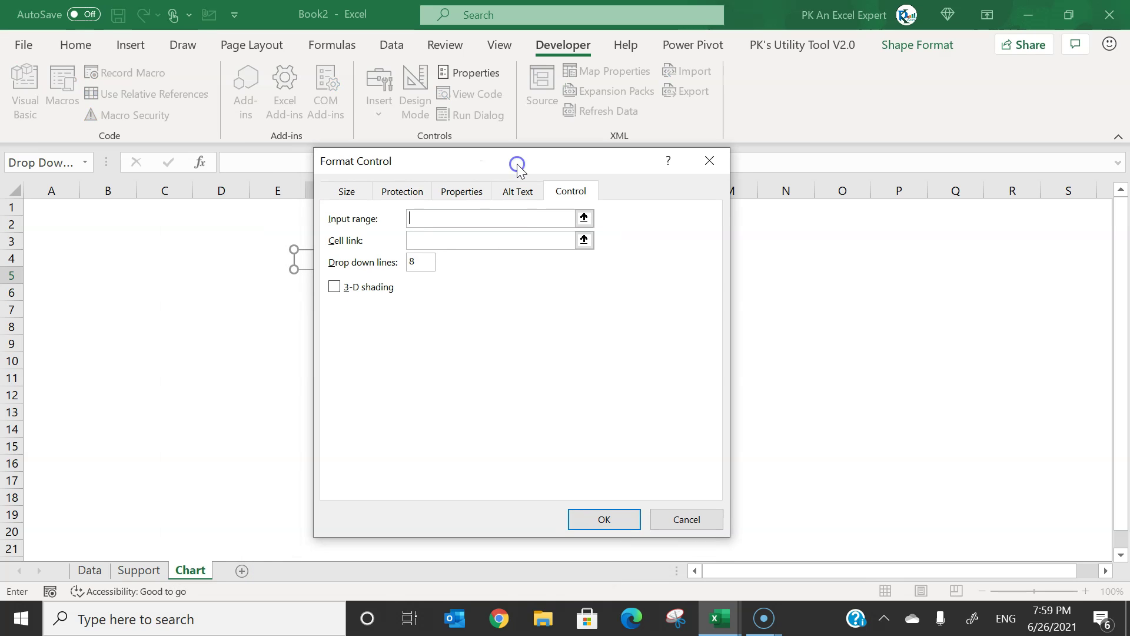
click(139, 570)
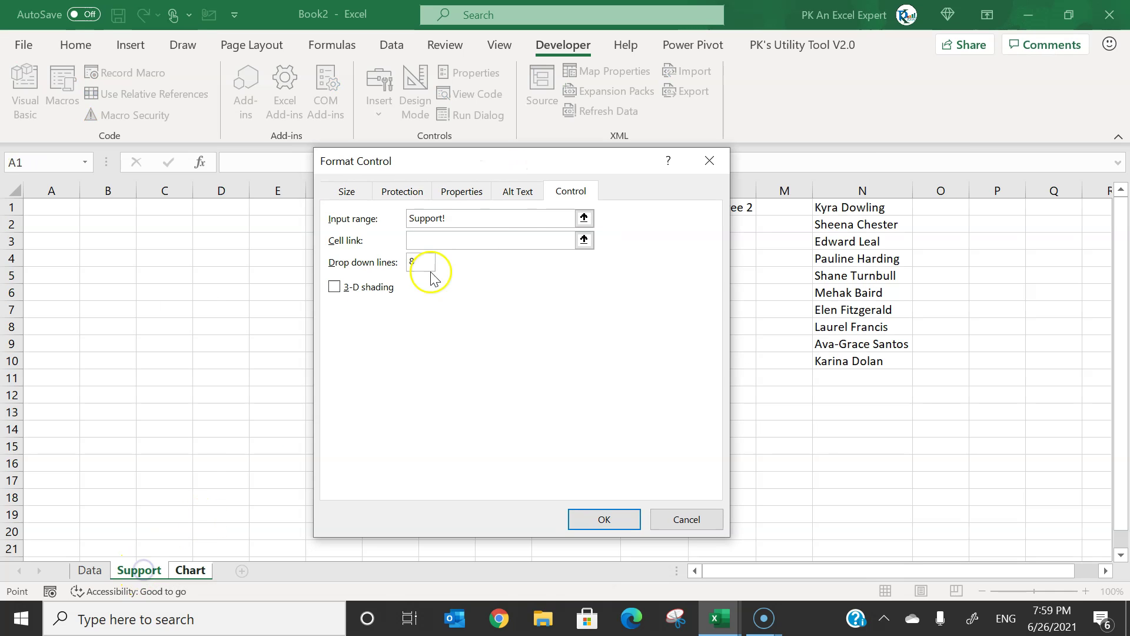
drag(864, 206, 863, 320)
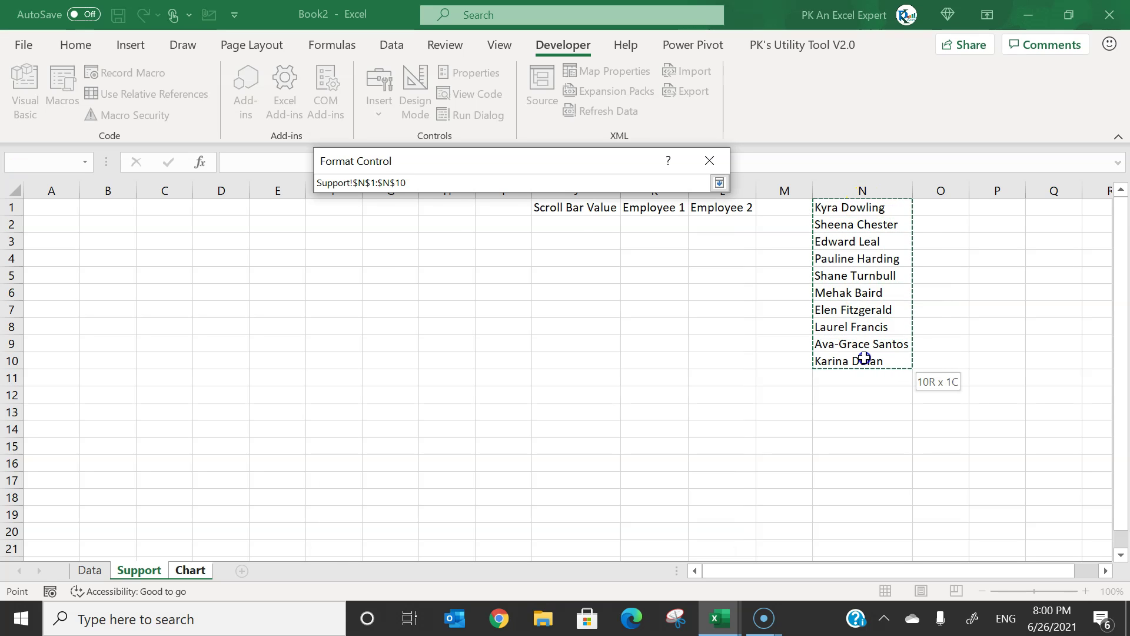
drag(864, 358, 863, 359)
Link the combo box to Support!$K$2 with 20 drop-down lines and apply
click(446, 241)
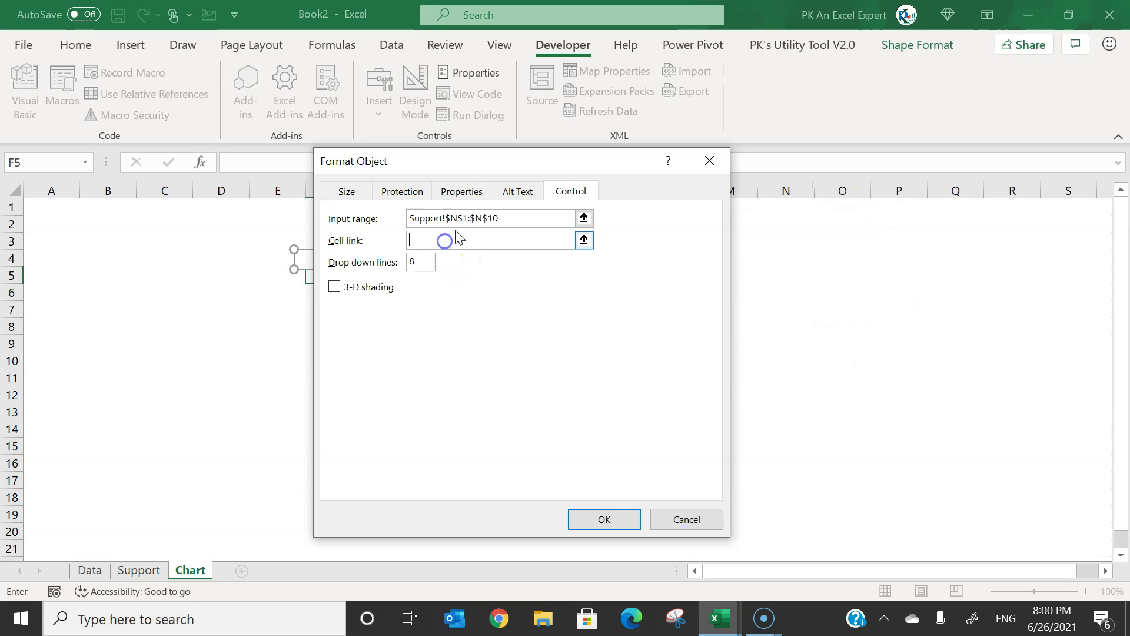
drag(559, 171, 784, 171)
click(128, 571)
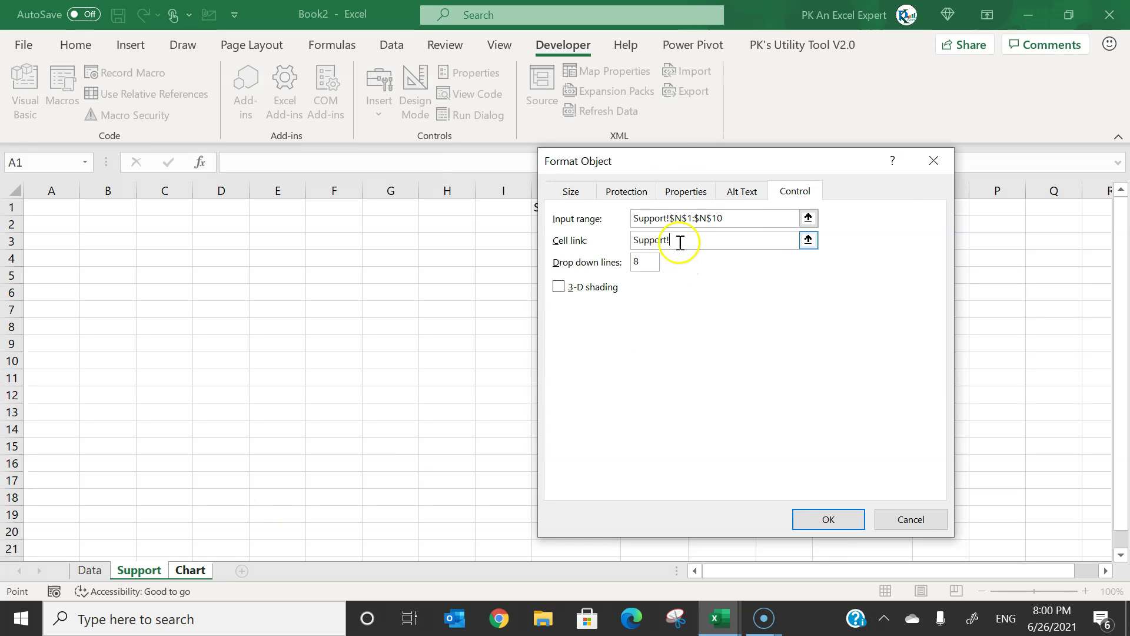
drag(698, 169, 229, 185)
click(654, 224)
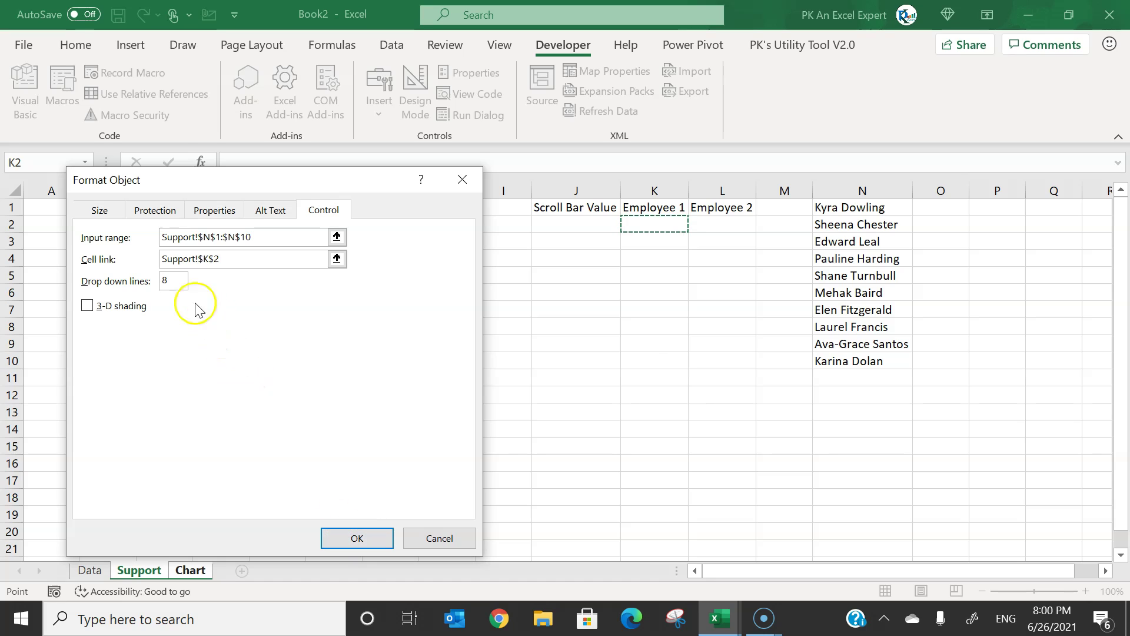
click(174, 280)
text(20)
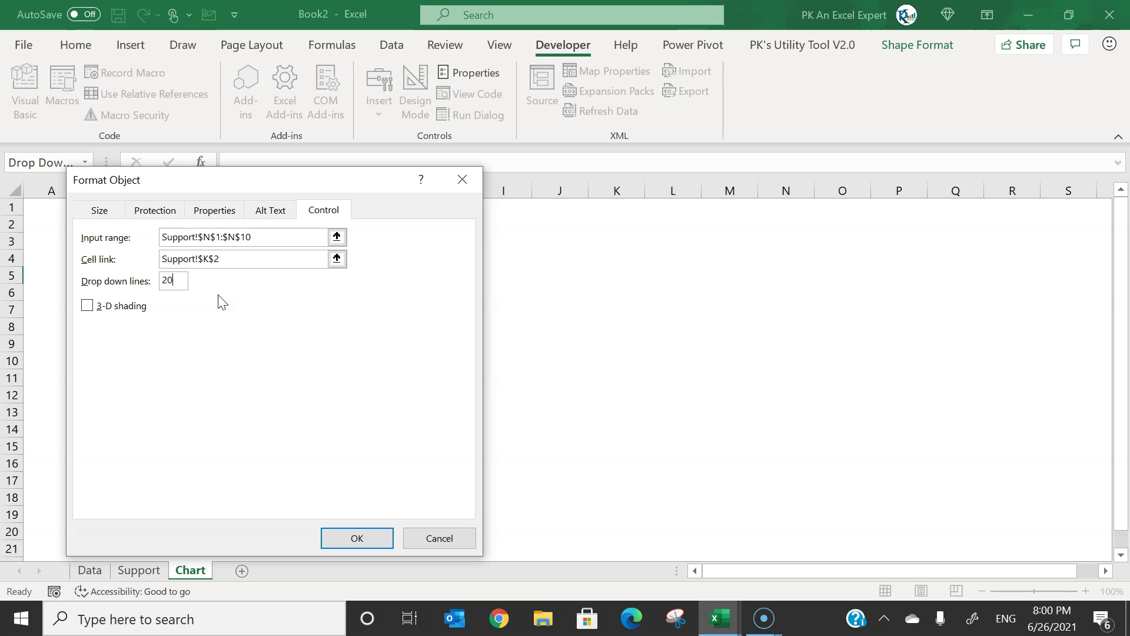
click(358, 538)
click(523, 322)
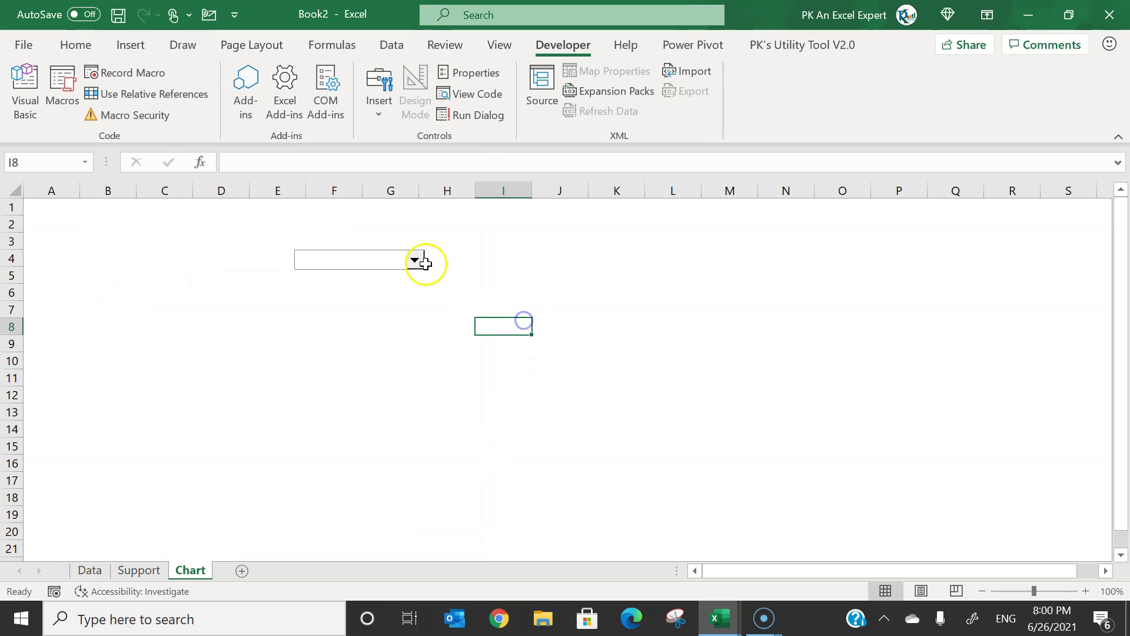
click(415, 259)
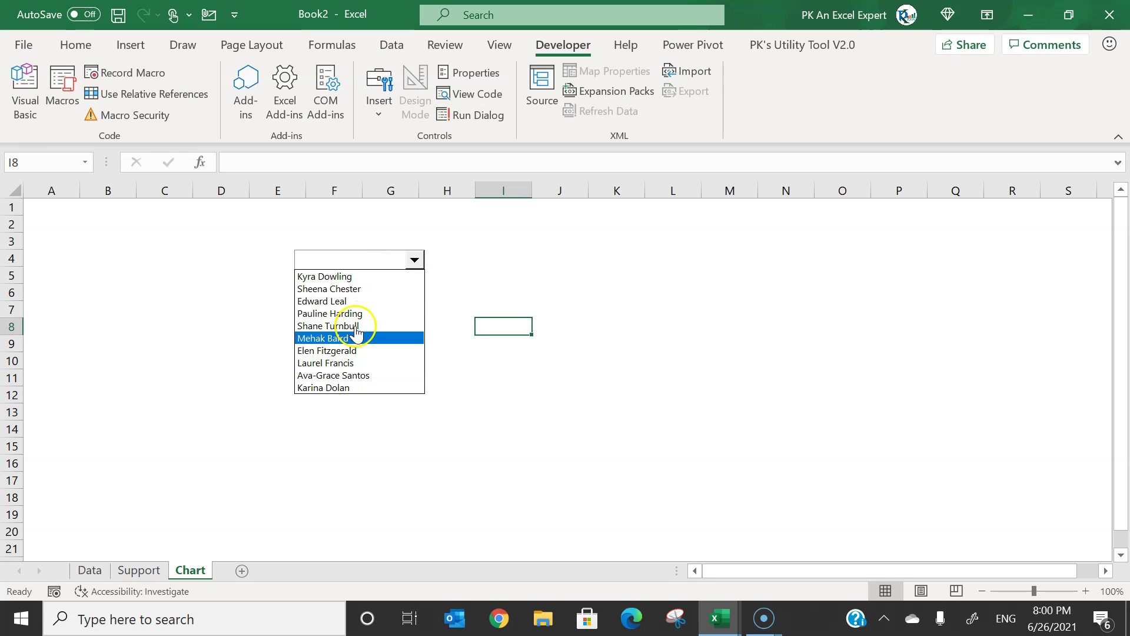
click(353, 276)
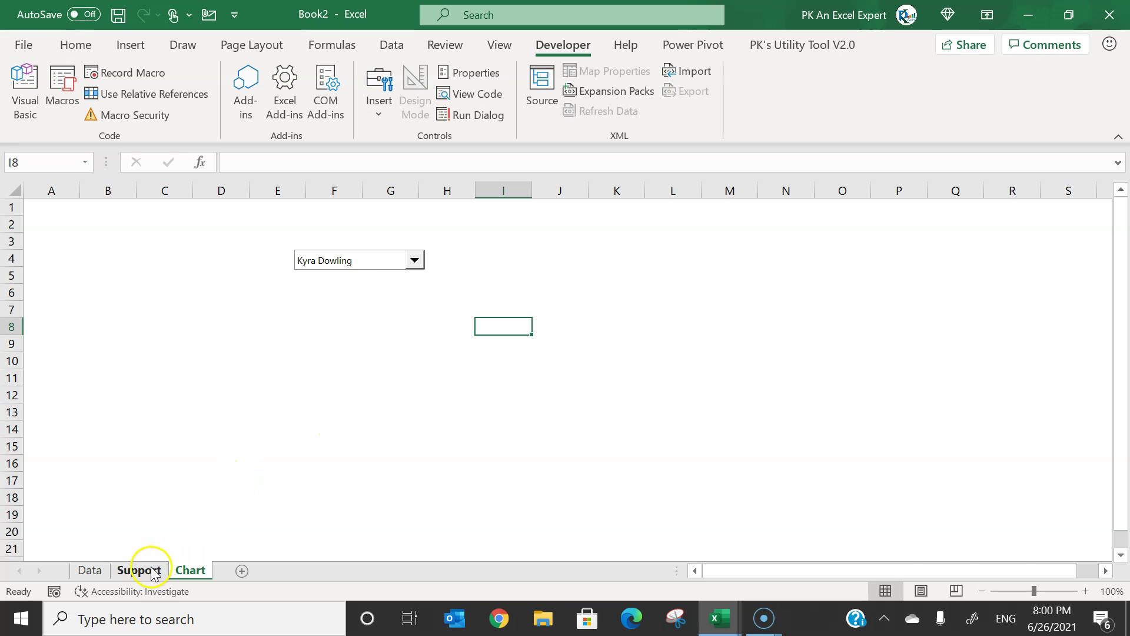
click(152, 571)
click(518, 412)
click(662, 209)
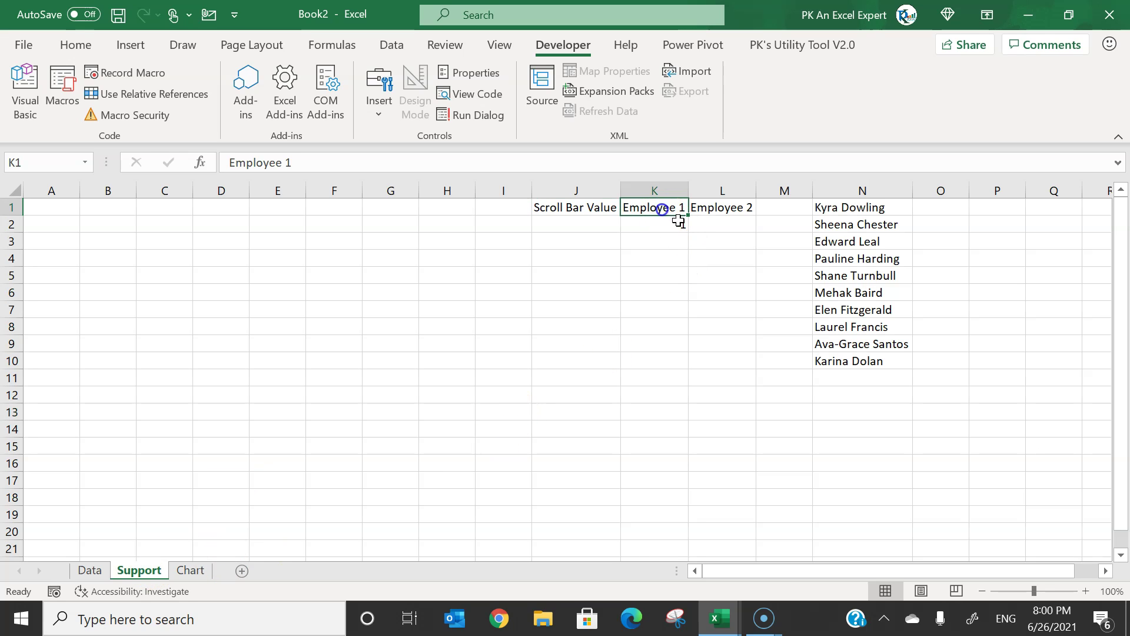
click(676, 230)
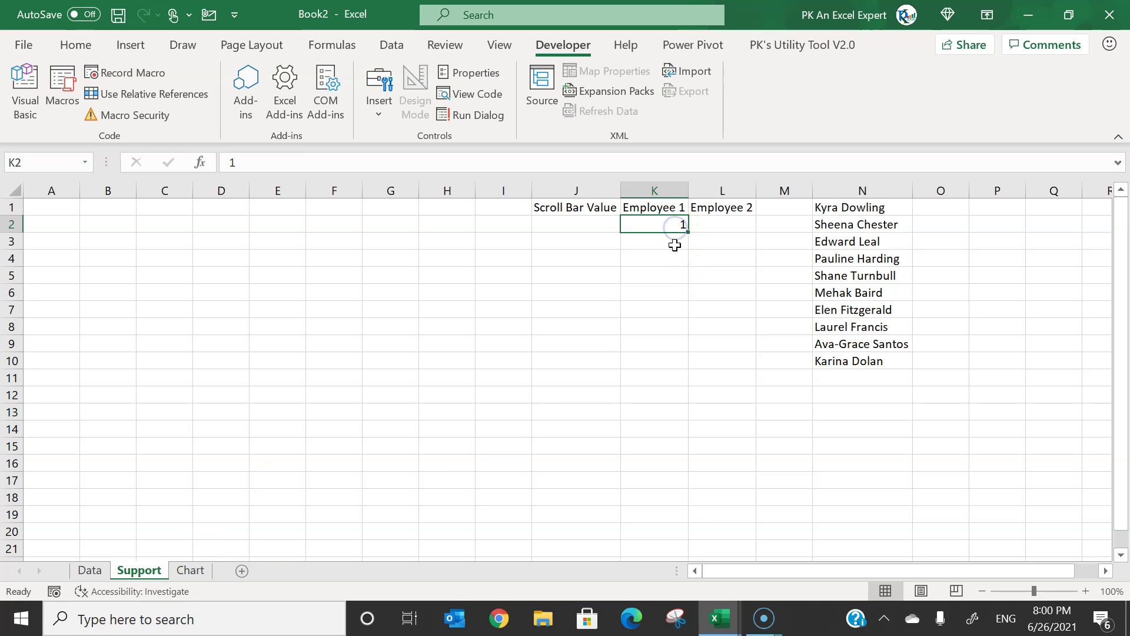
click(190, 569)
click(336, 260)
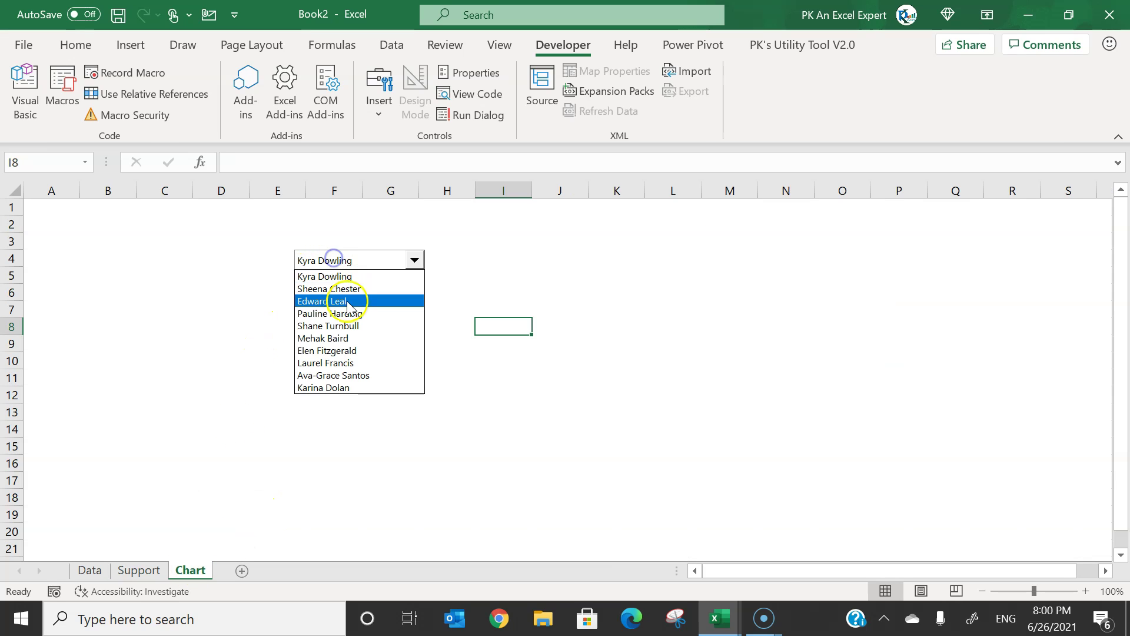
click(345, 302)
click(139, 569)
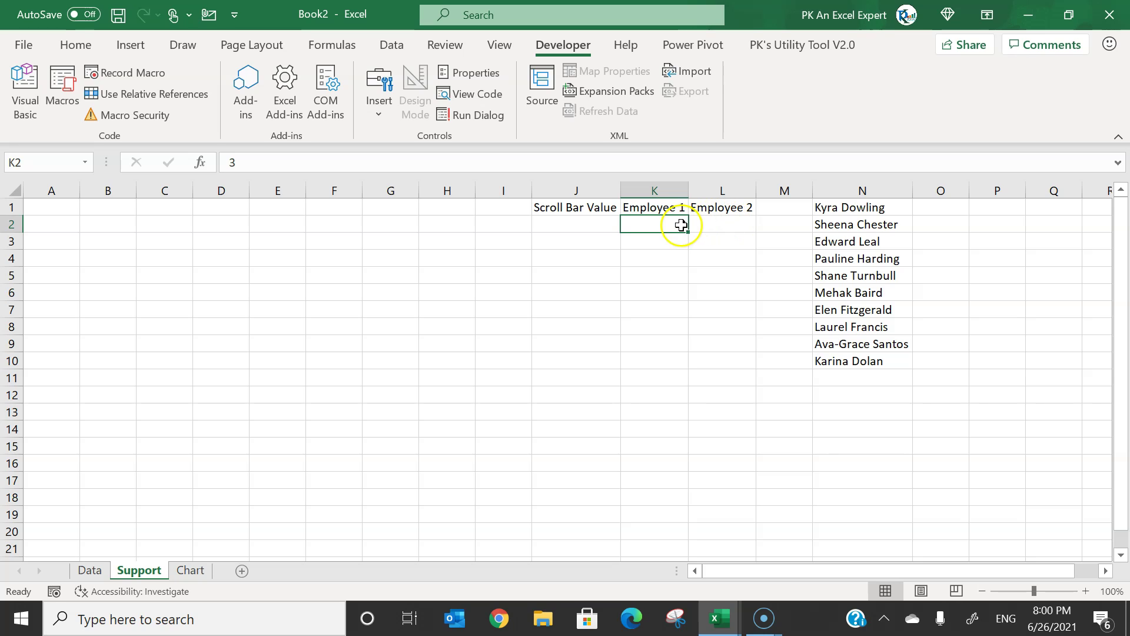
click(195, 569)
click(357, 261)
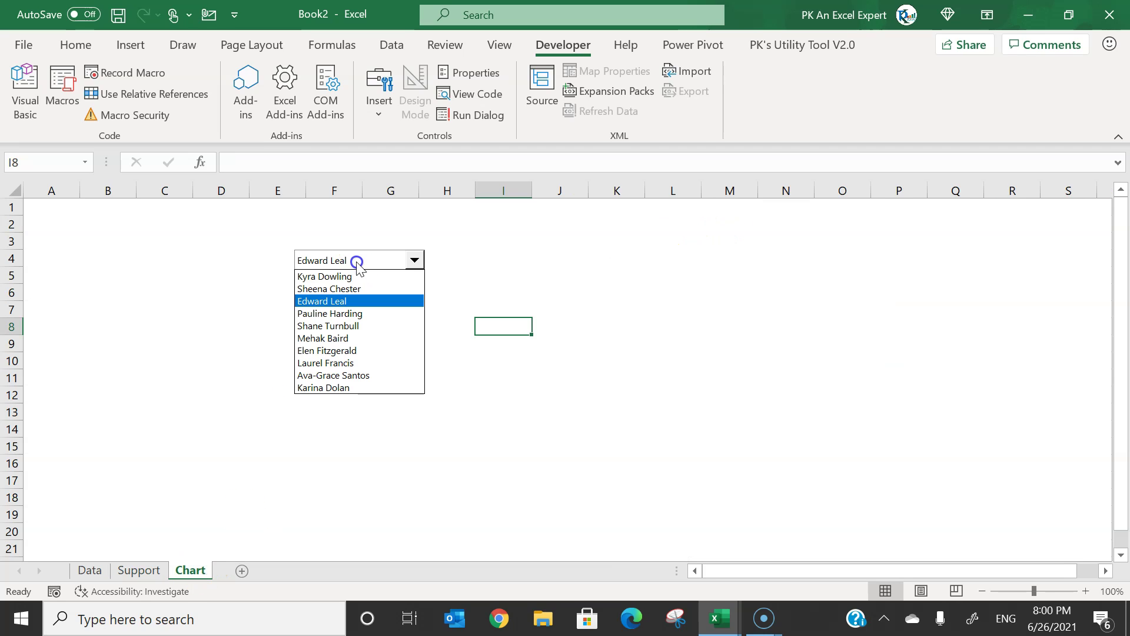
click(359, 288)
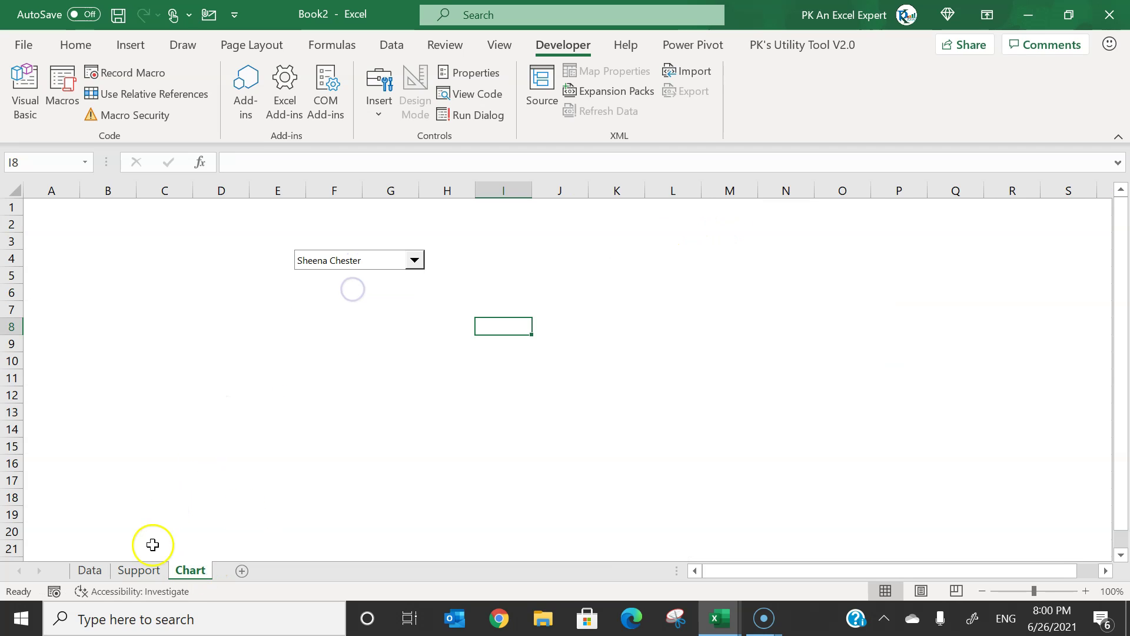
click(139, 570)
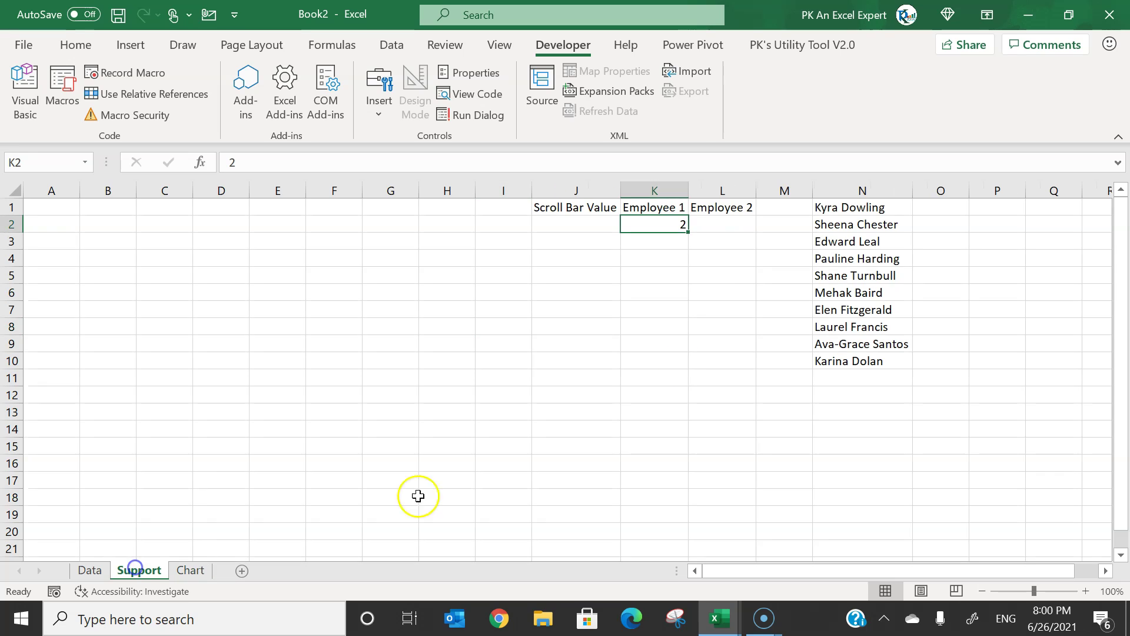
click(722, 223)
key(ctrl+Page_Down)
click(404, 288)
Duplicate the employee drop-down to a second one near I4:K4
right_click(404, 270)
click(686, 311)
drag(372, 260, 581, 258)
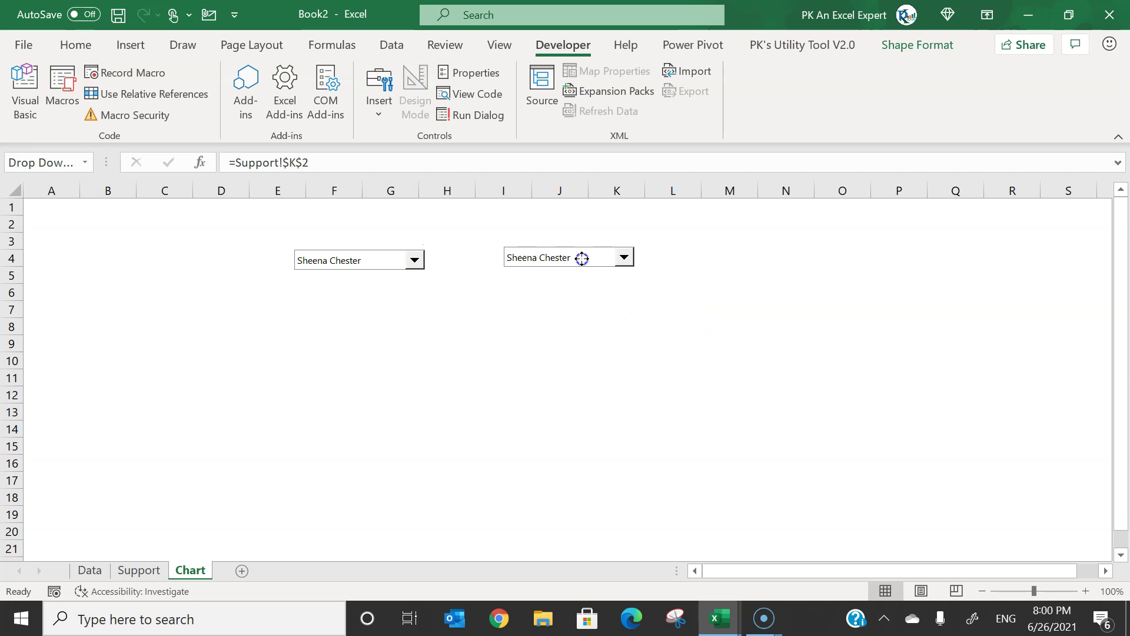
Change the second drop-down's cell link to Support!$L$2
right_click(581, 263)
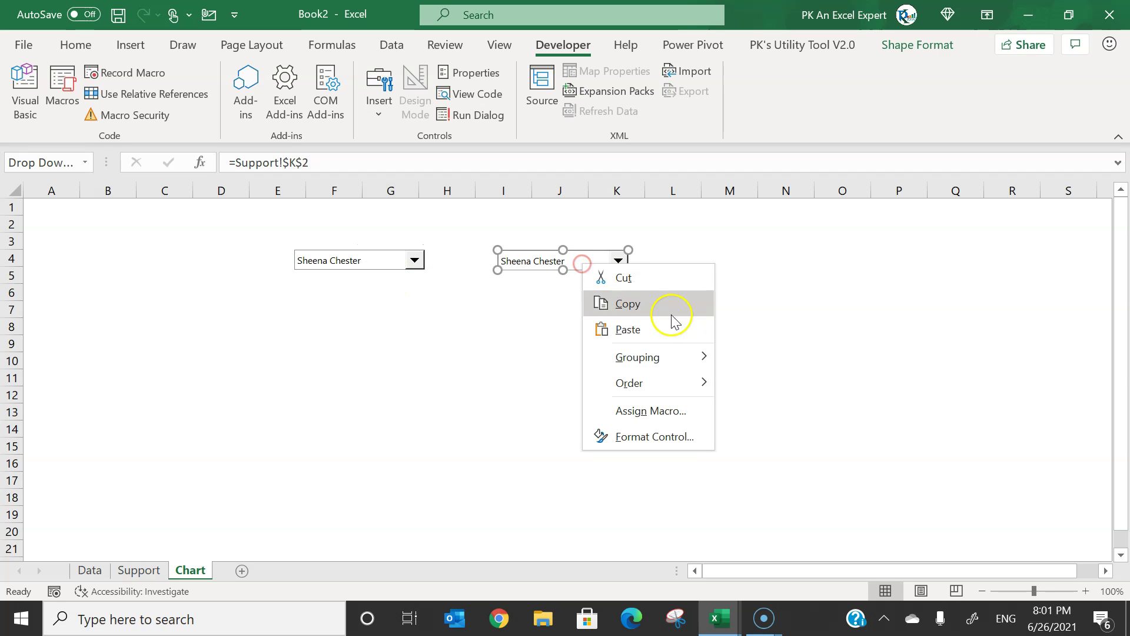
click(674, 436)
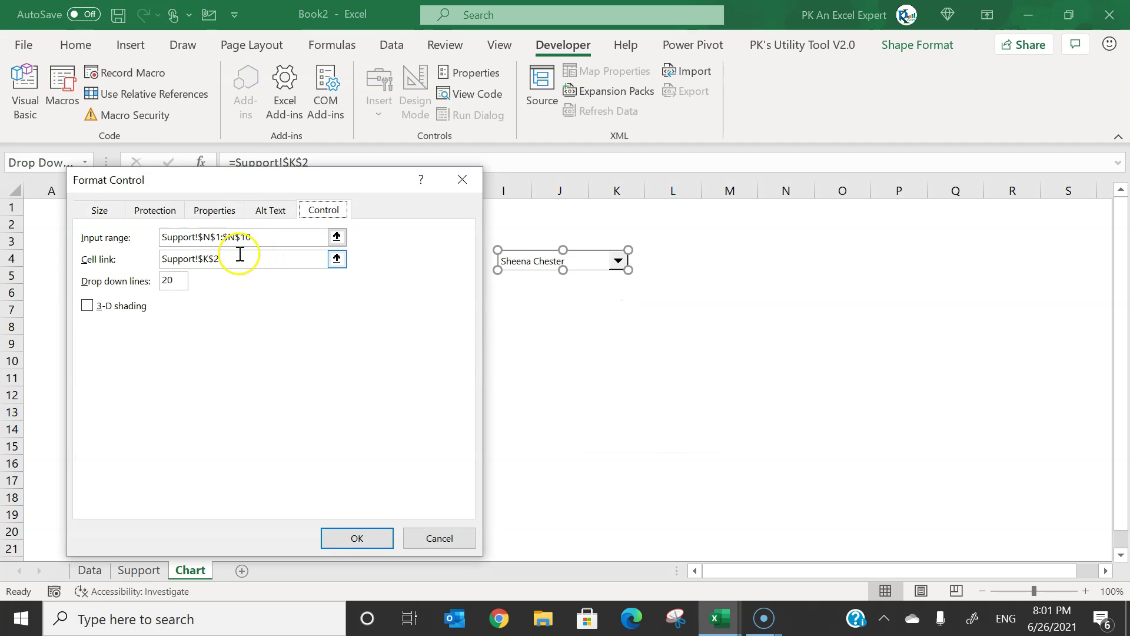
click(205, 259)
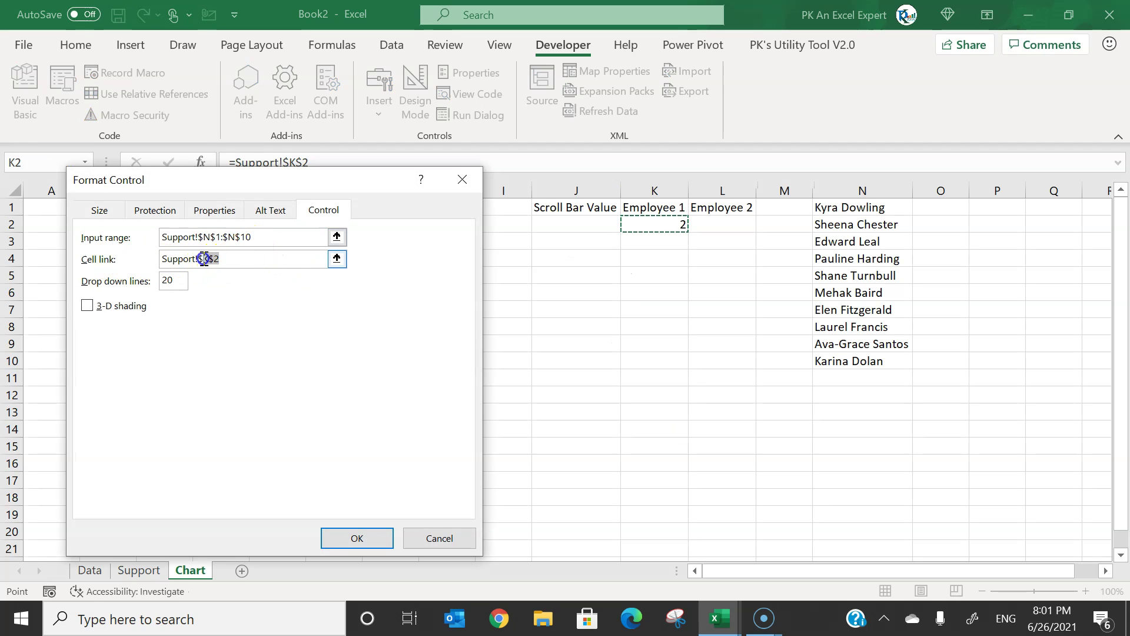
drag(154, 258, 263, 263)
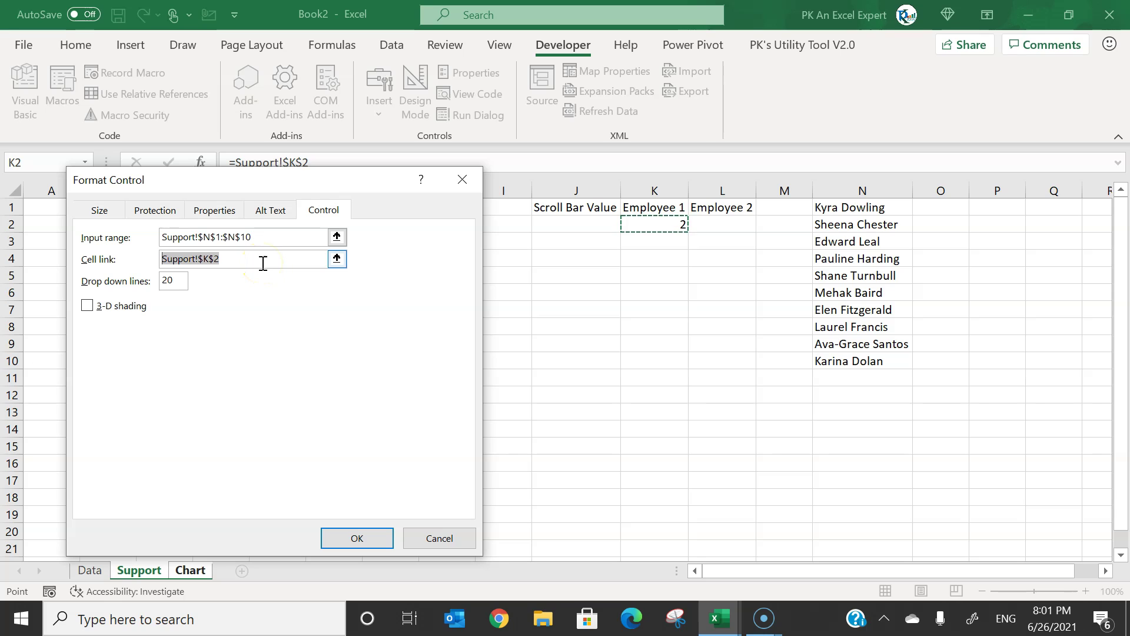
key(Delete)
click(714, 221)
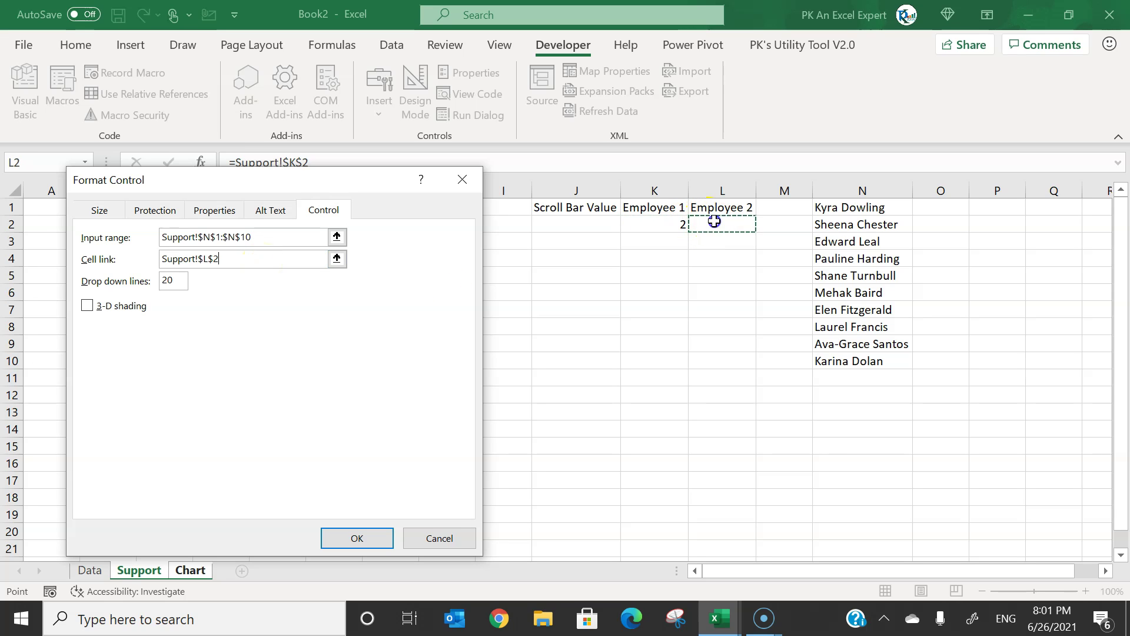
click(356, 538)
Choose Shane Turnbull in the second drop-down
click(651, 426)
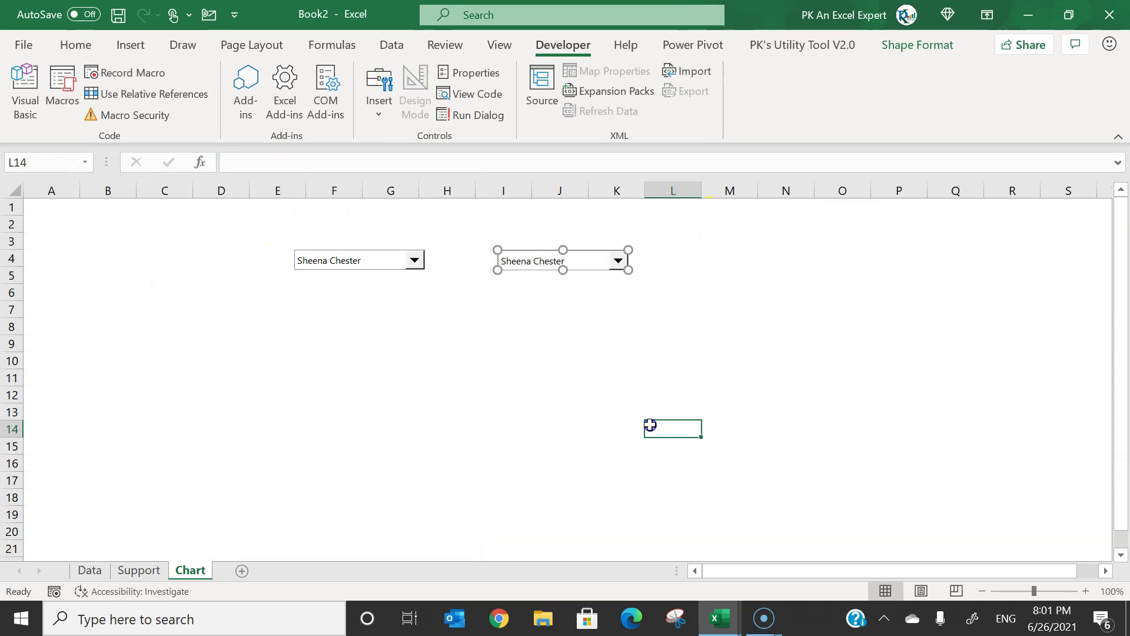
click(574, 263)
click(537, 328)
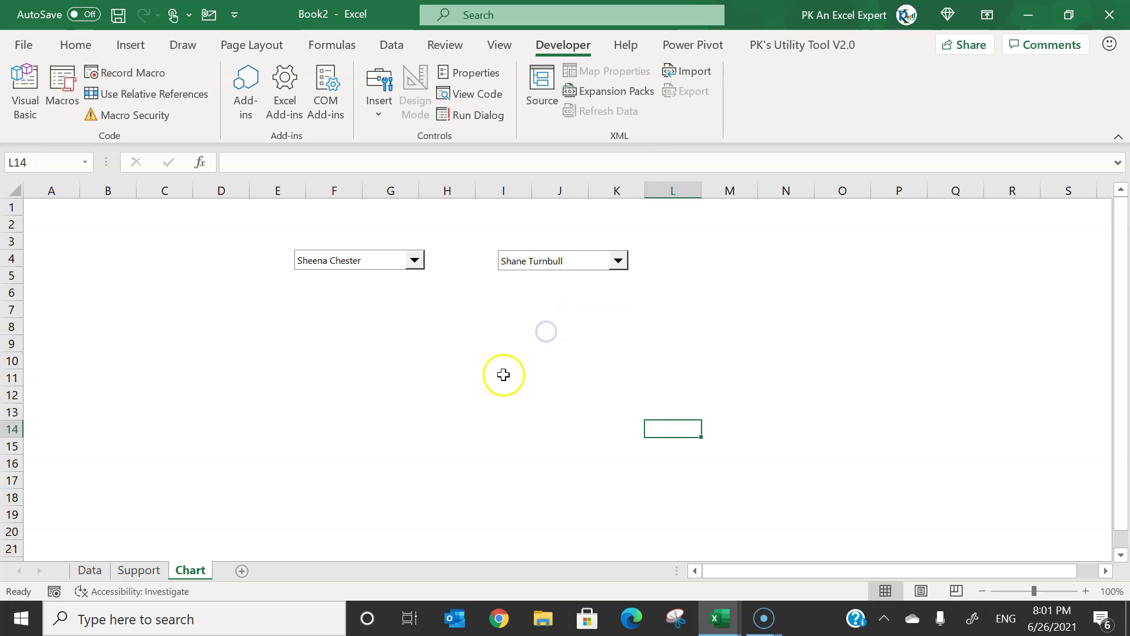
Verify on the Support sheet that K2:L2 hold the picks, with L2 showing 5
click(138, 570)
click(647, 360)
click(675, 221)
drag(675, 222, 736, 224)
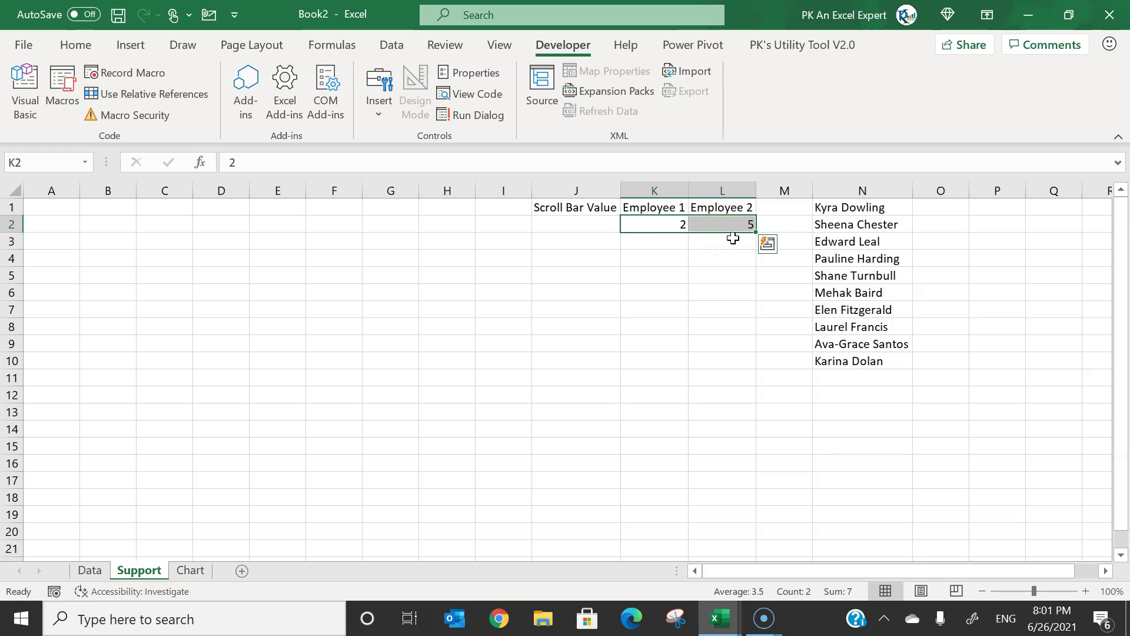
click(691, 233)
click(675, 262)
drag(676, 225, 716, 224)
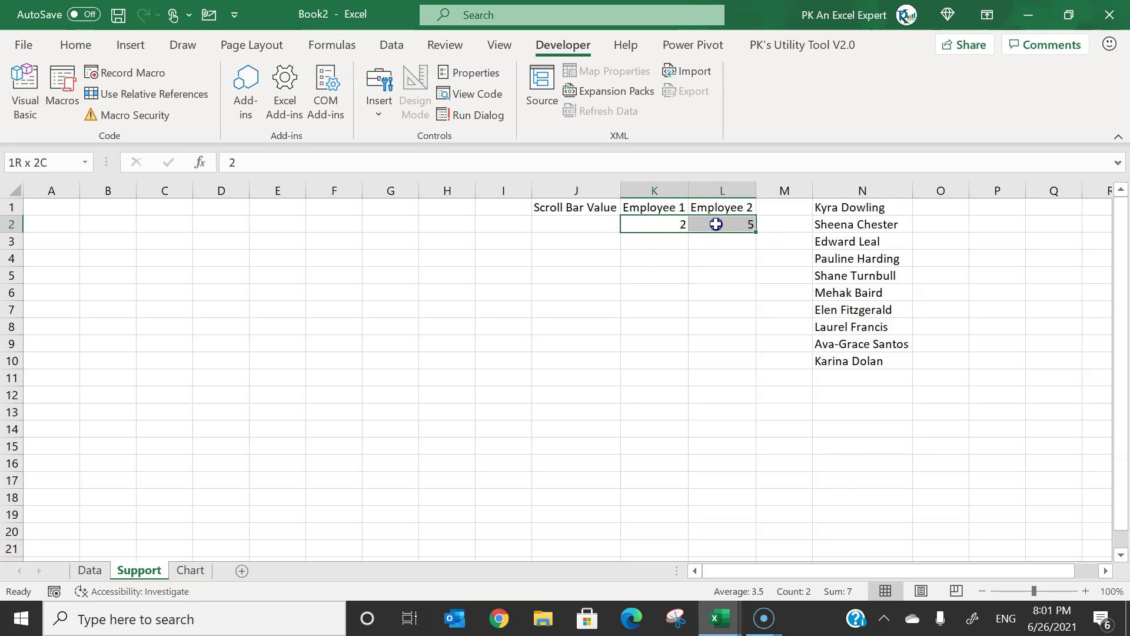
click(575, 224)
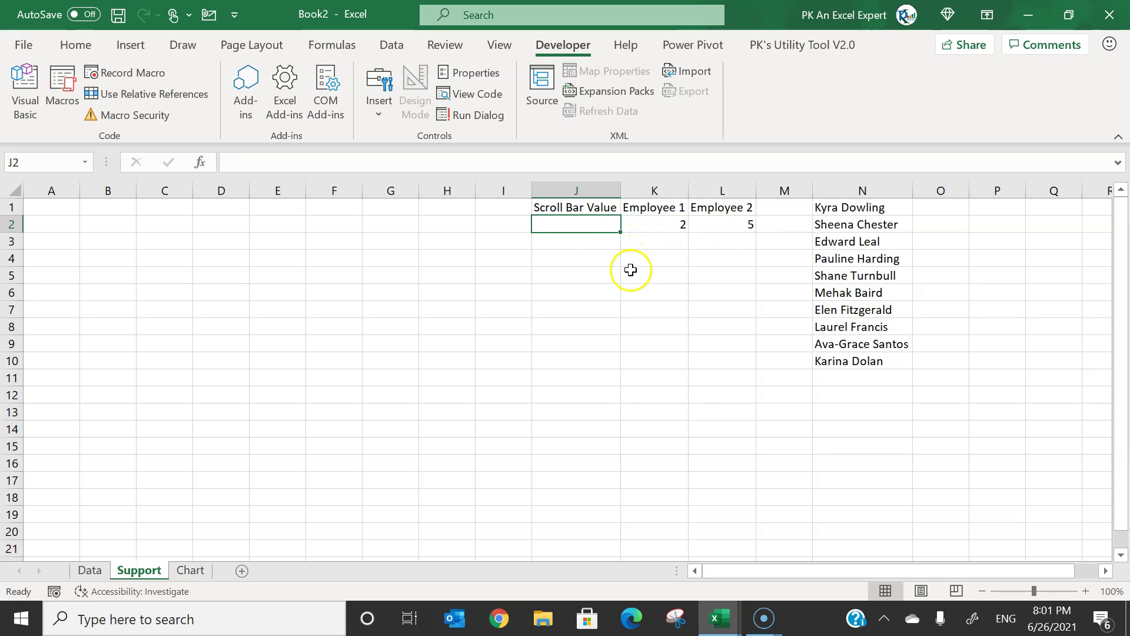
Insert a Form Control vertical scroll bar and draw it tall in column D of the Chart sheet
key(alt+h)
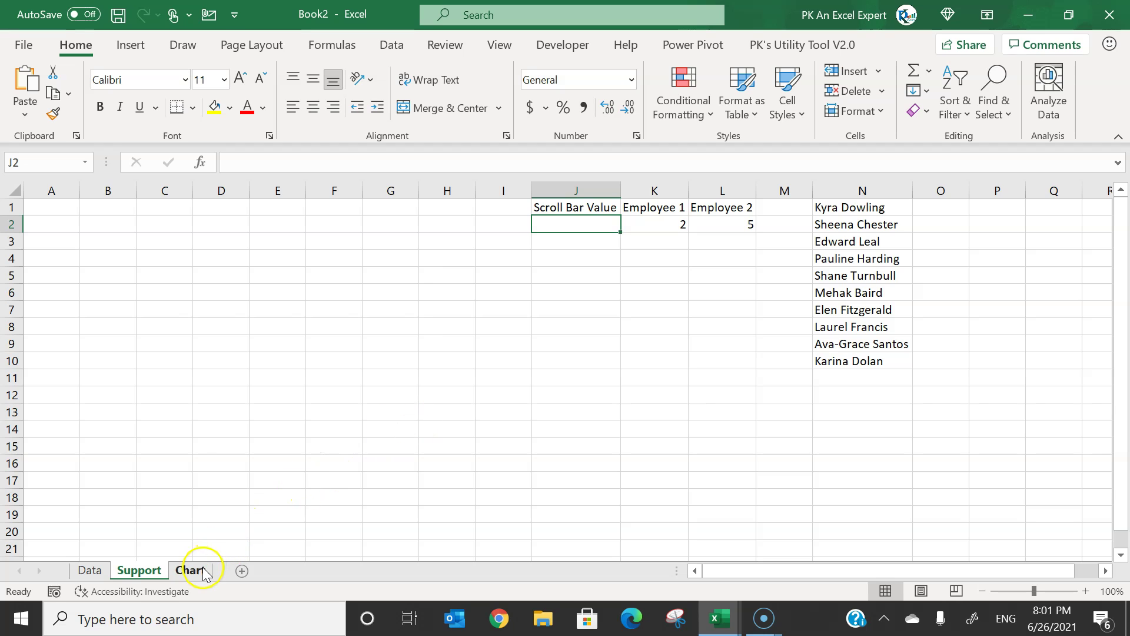
click(197, 574)
click(537, 343)
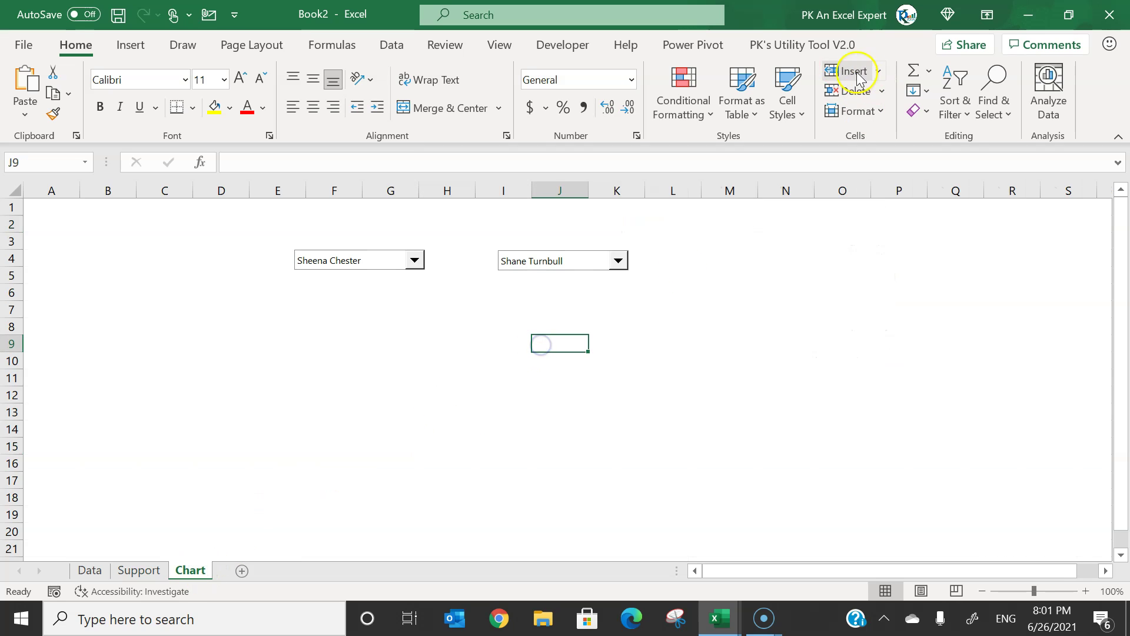
click(564, 47)
click(389, 115)
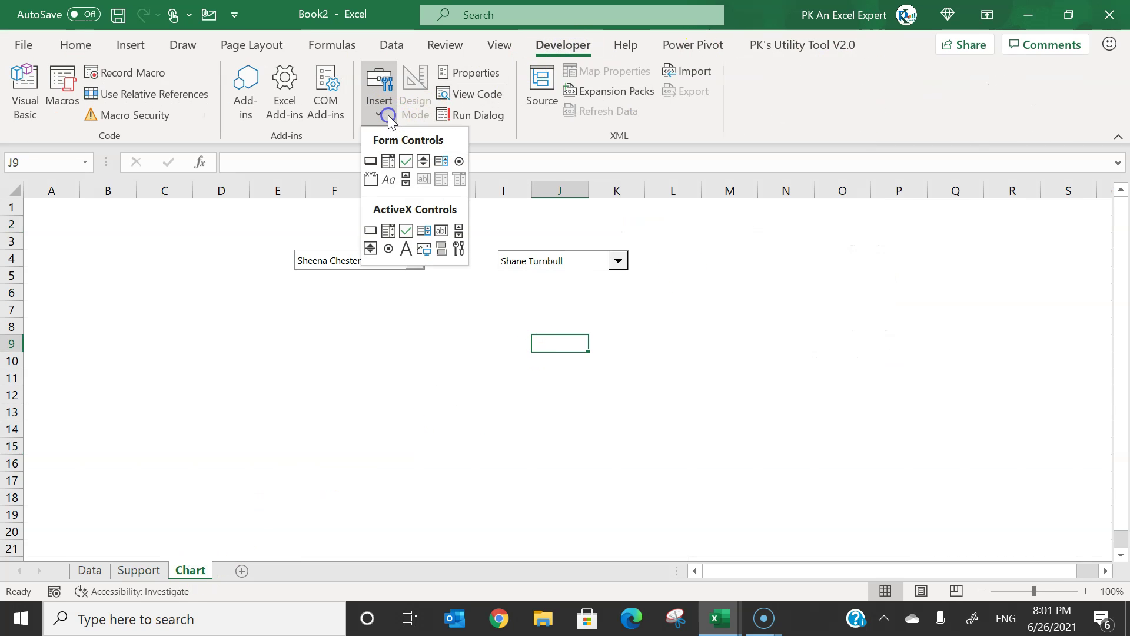
click(438, 149)
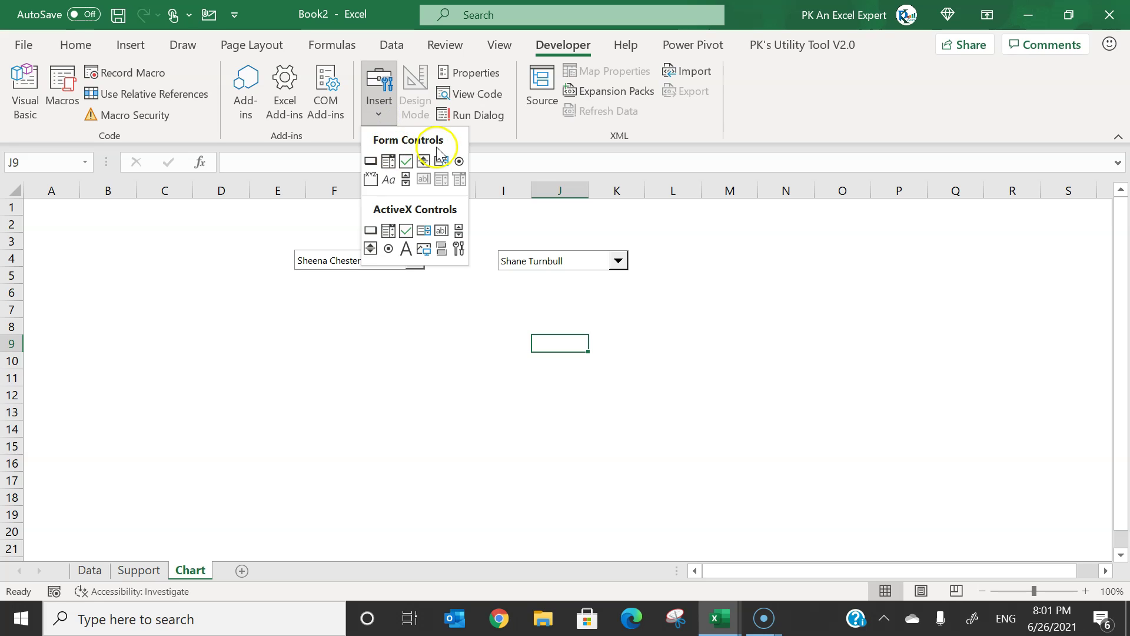
click(406, 177)
drag(194, 253, 193, 375)
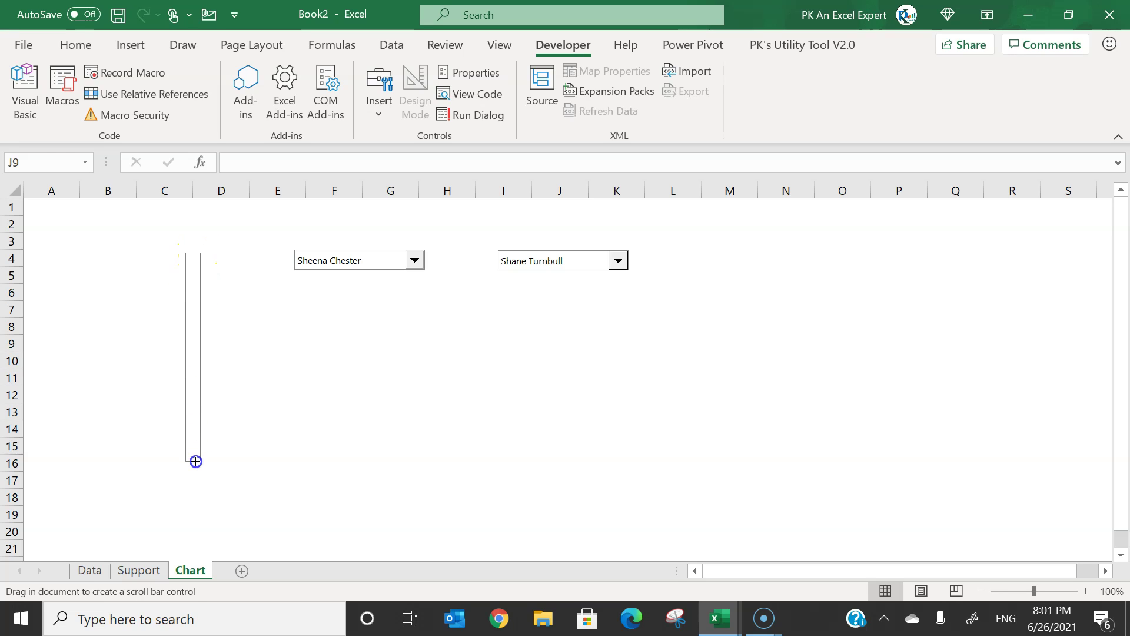
drag(195, 461, 195, 461)
drag(184, 336, 216, 340)
Open the scroll bar's Format Control settings, showing minimum 0, maximum 100 and step 1
right_click(220, 330)
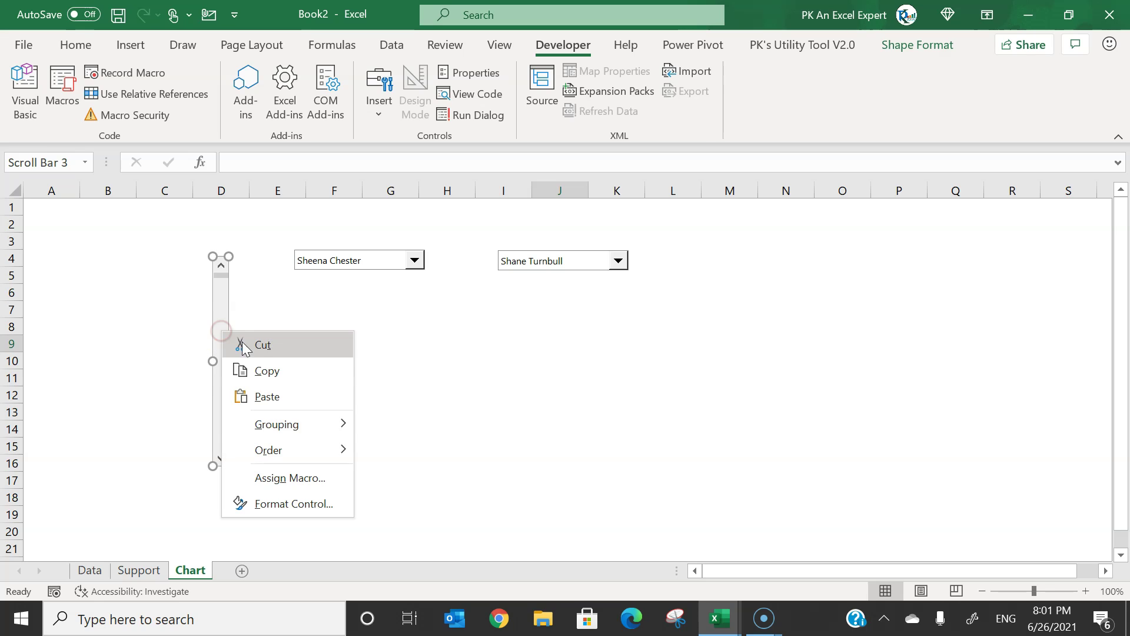
click(301, 505)
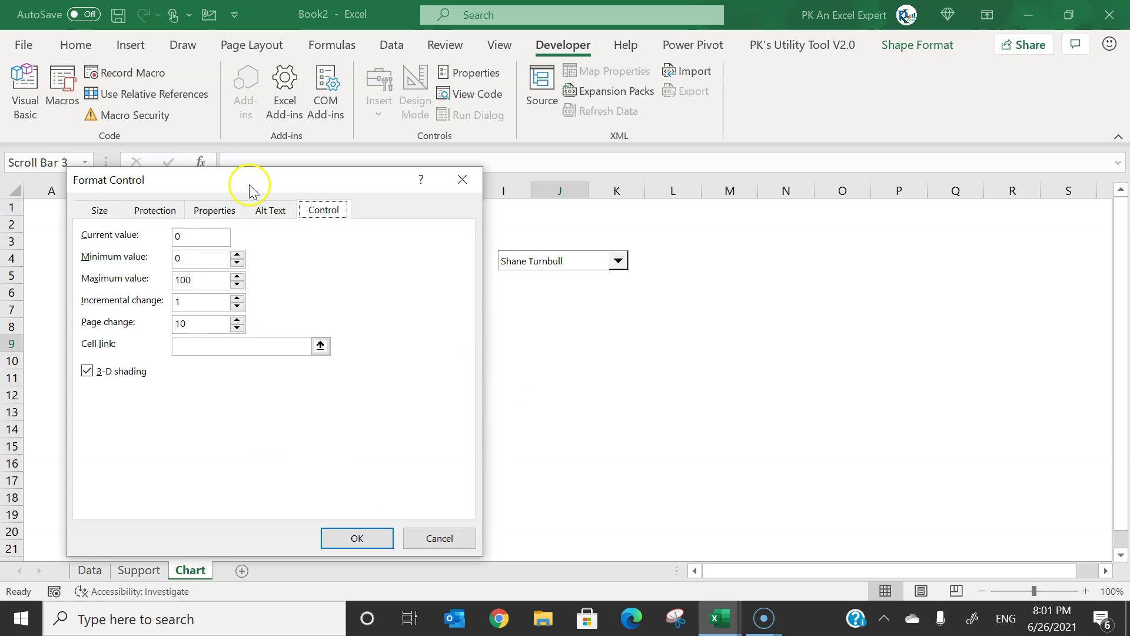
drag(252, 184, 539, 181)
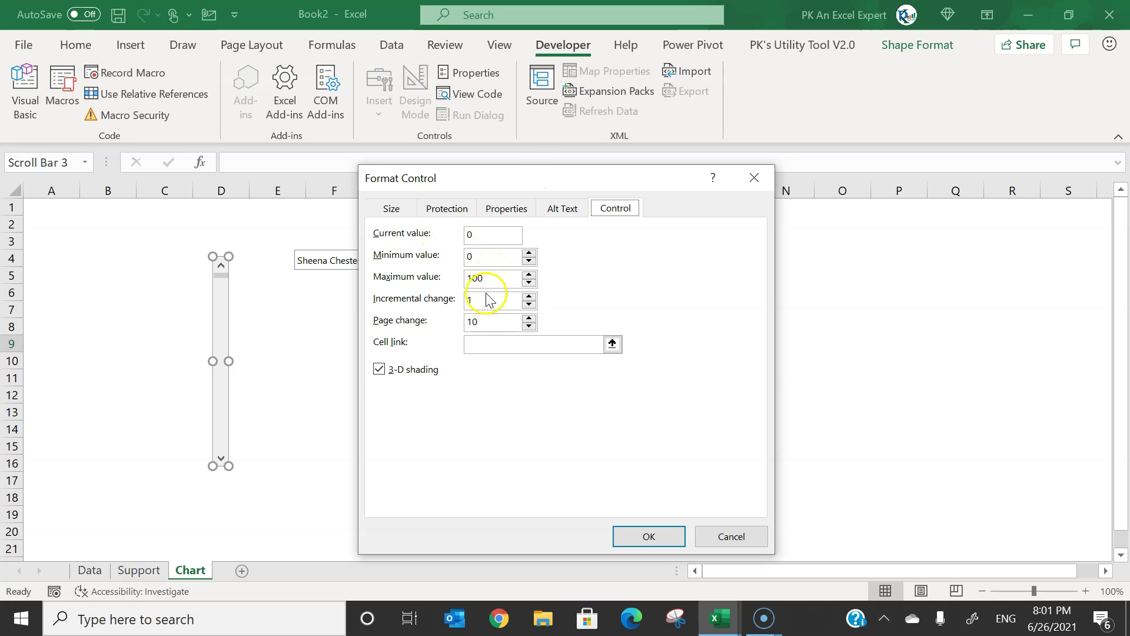
click(505, 341)
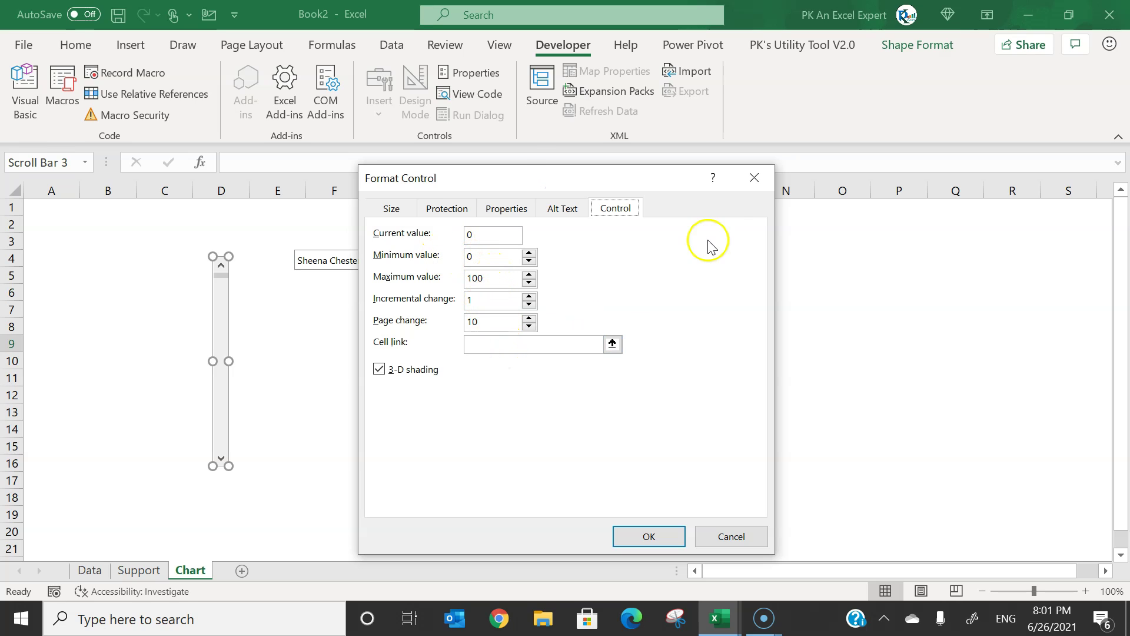
Close the scroll bar settings unchanged and review the Data sheet's dates, 1-Jan-21 through 17-Feb-21
click(755, 178)
click(91, 571)
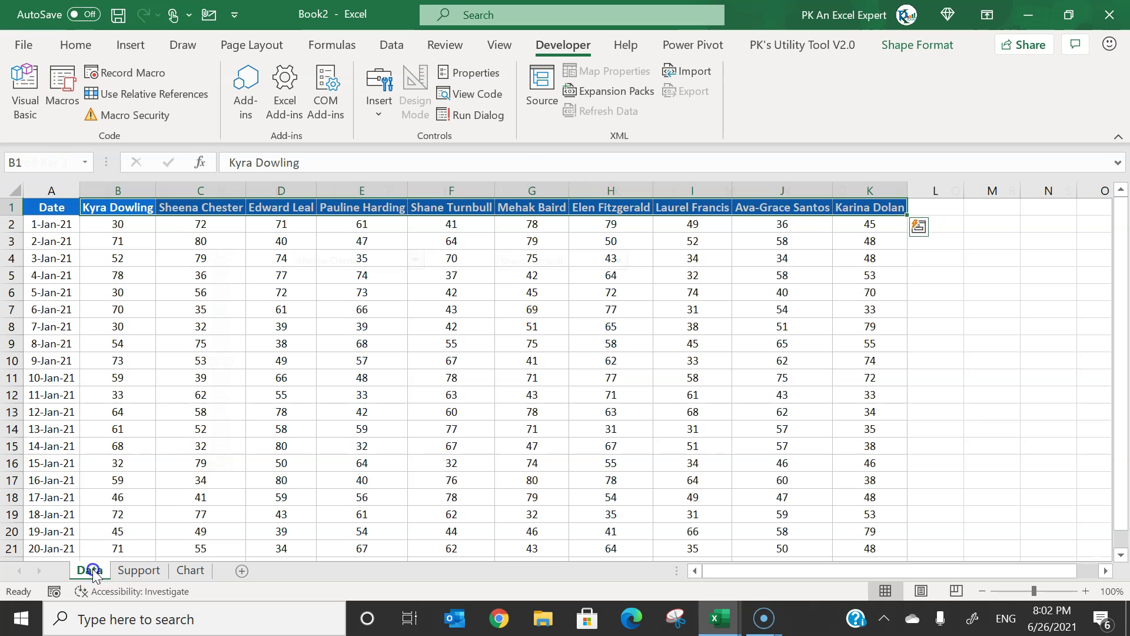
click(217, 396)
click(70, 221)
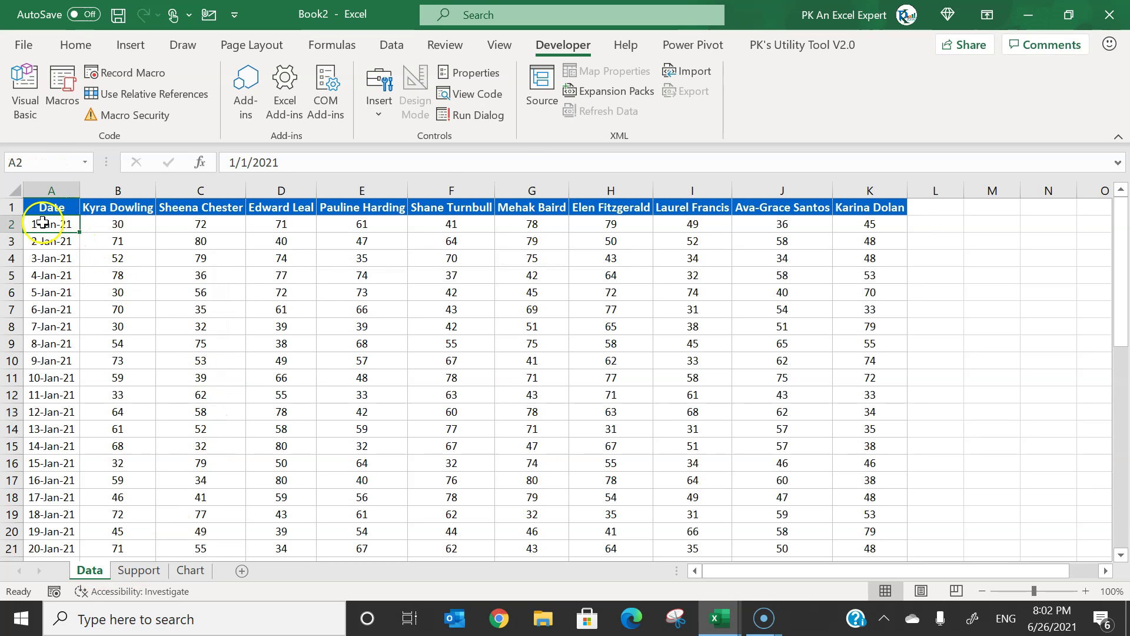
key(shift+space)
click(51, 226)
mouse_move(62, 202)
mouse_down()
mouse_move(32, 591)
mouse_move(53, 528)
mouse_up()
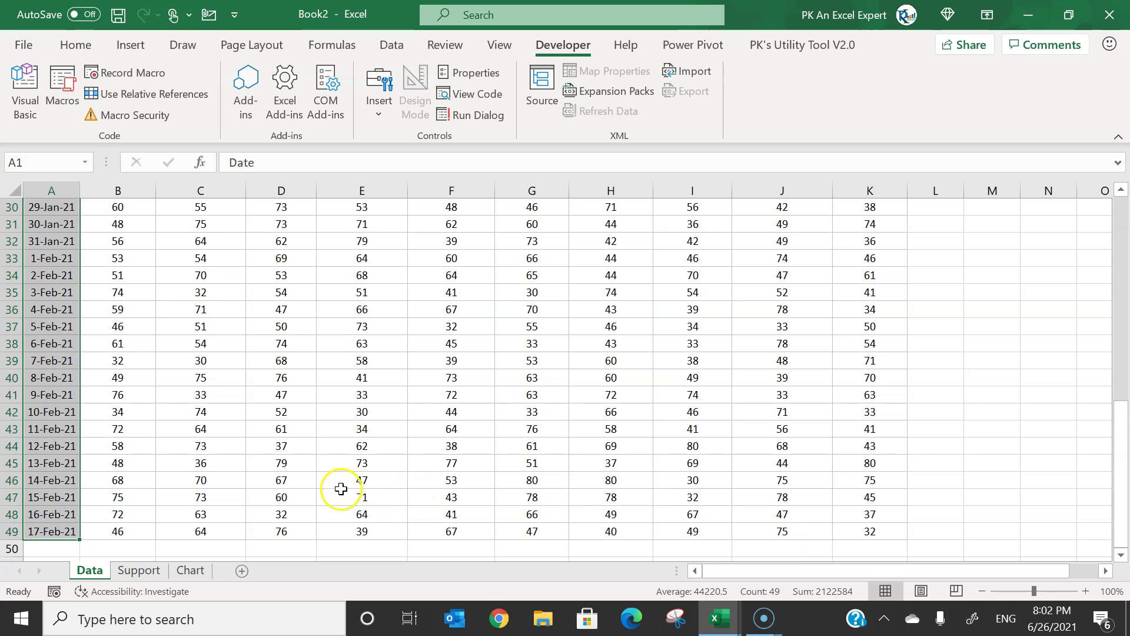
Go back to the first date in A2, then return via Support to the Chart sheet
drag(1122, 436, 1121, 235)
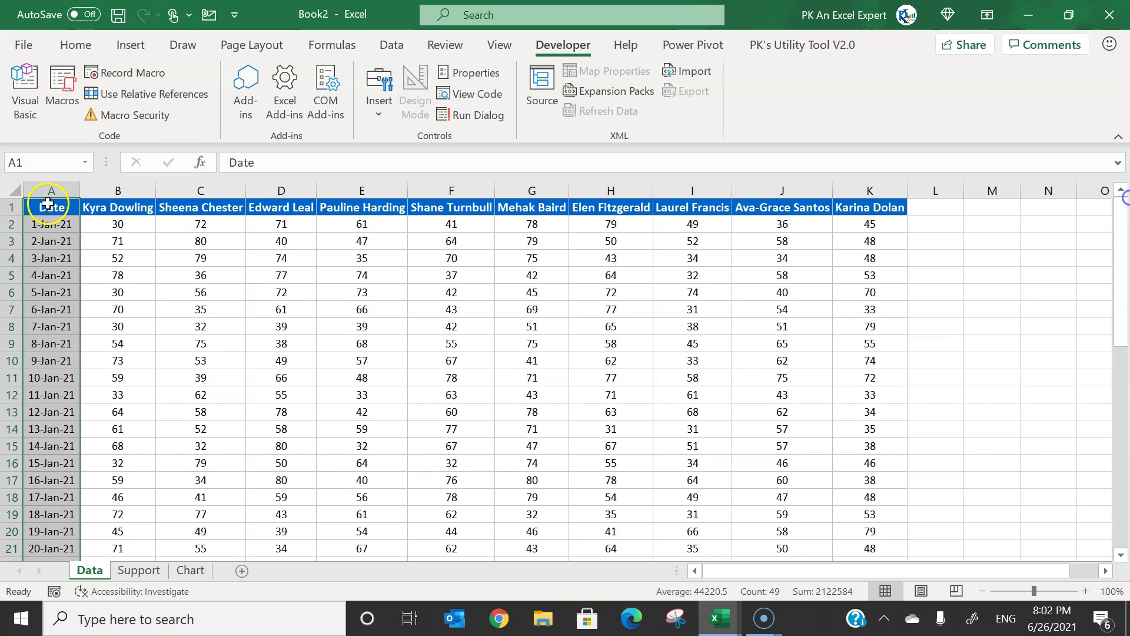
click(12, 206)
key(Down)
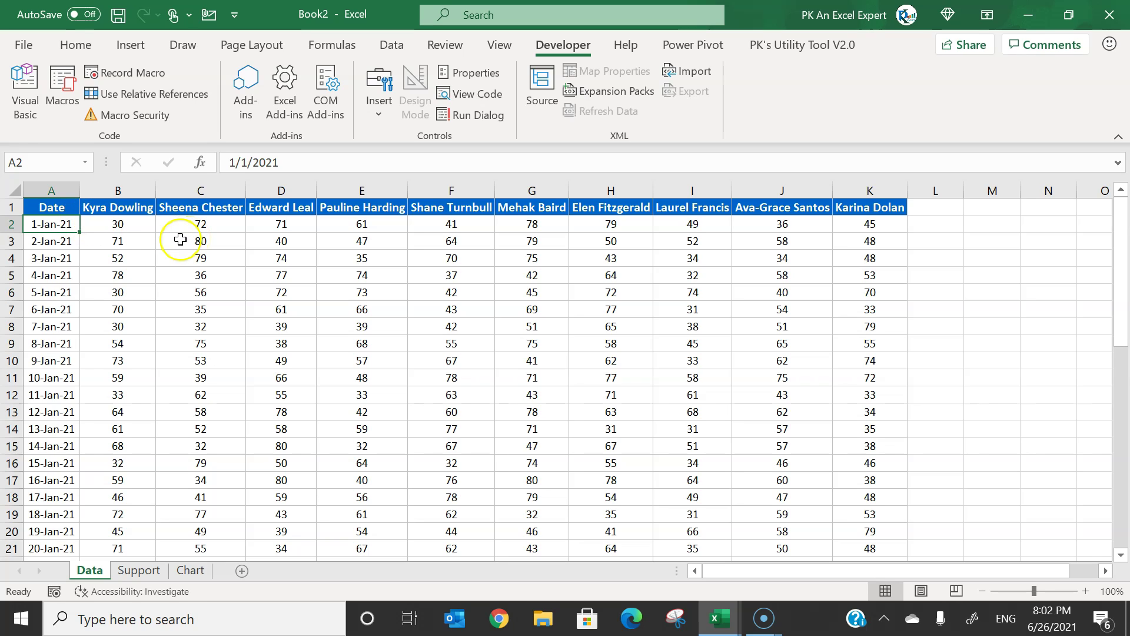
click(139, 570)
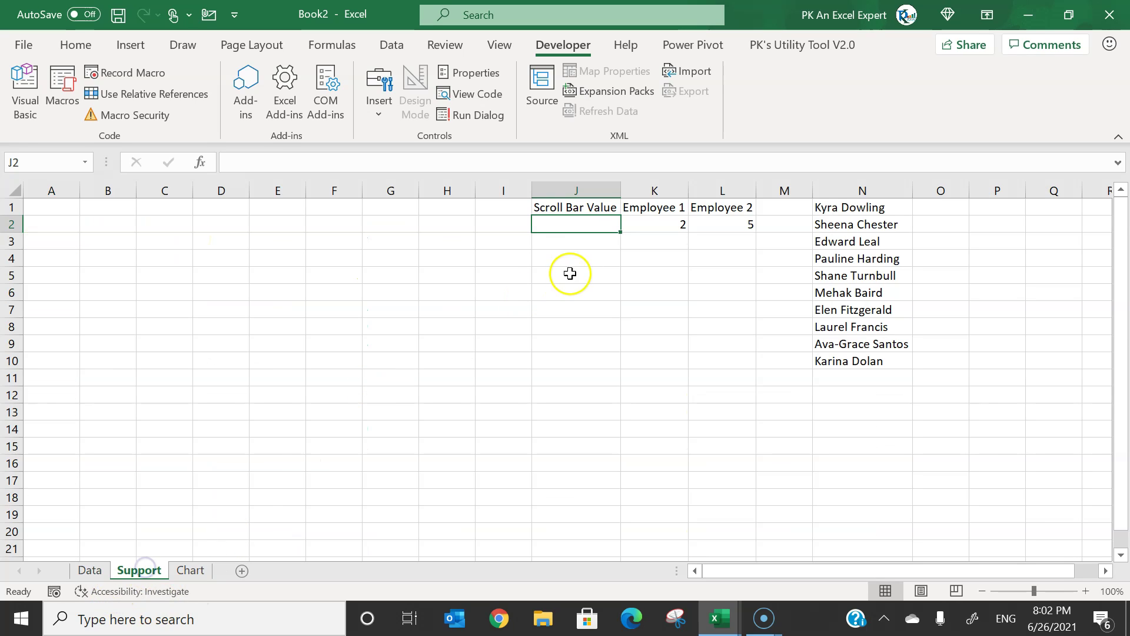
click(190, 570)
Set the scroll bar to minimum 2, maximum 43, increment 1, page change 10, linked to Support!$J$2
click(333, 393)
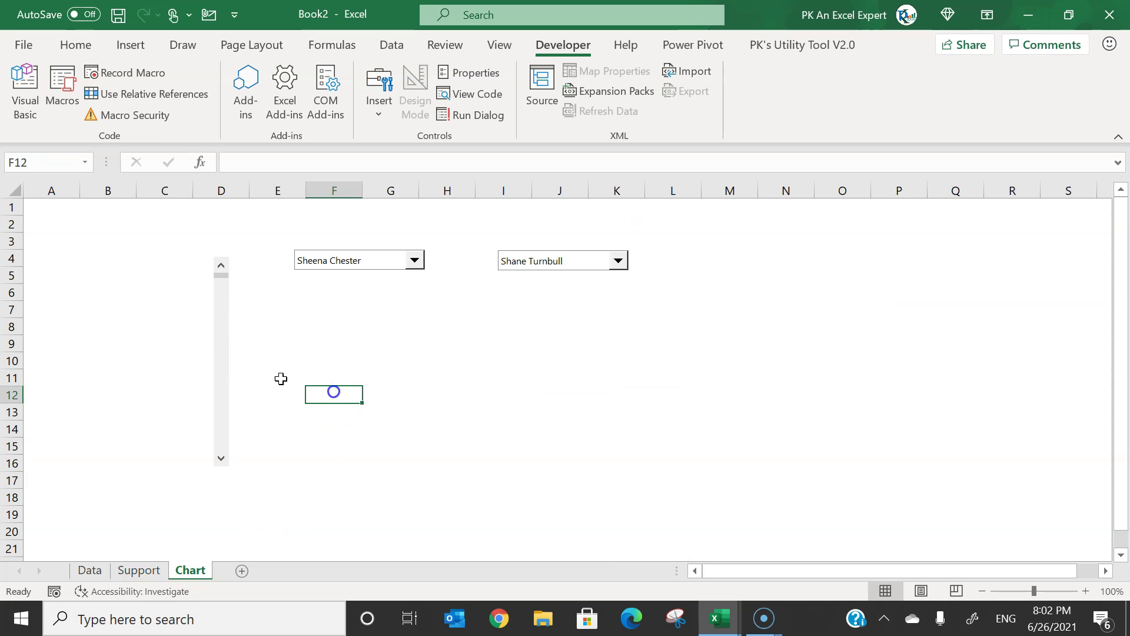
right_click(223, 322)
click(299, 494)
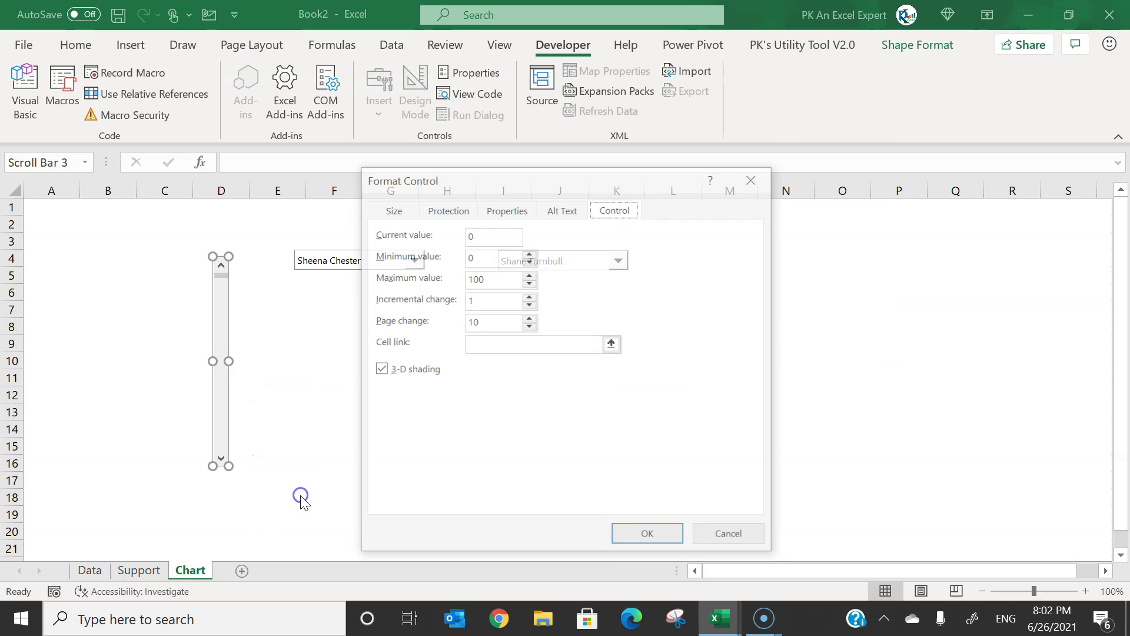
click(509, 257)
text(43)
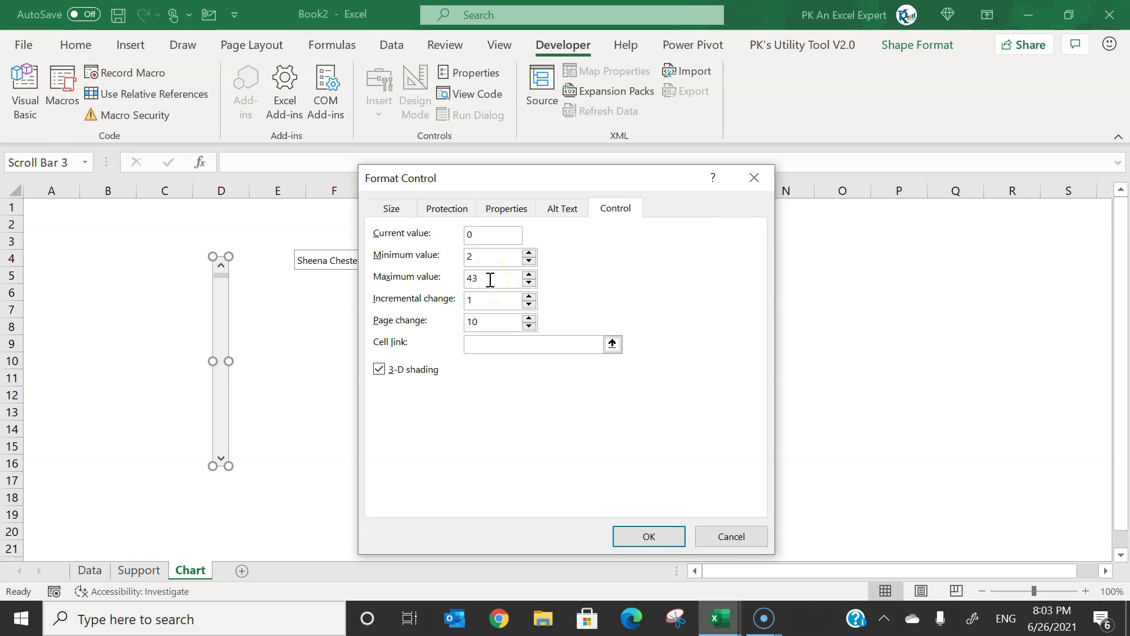
click(481, 295)
click(493, 342)
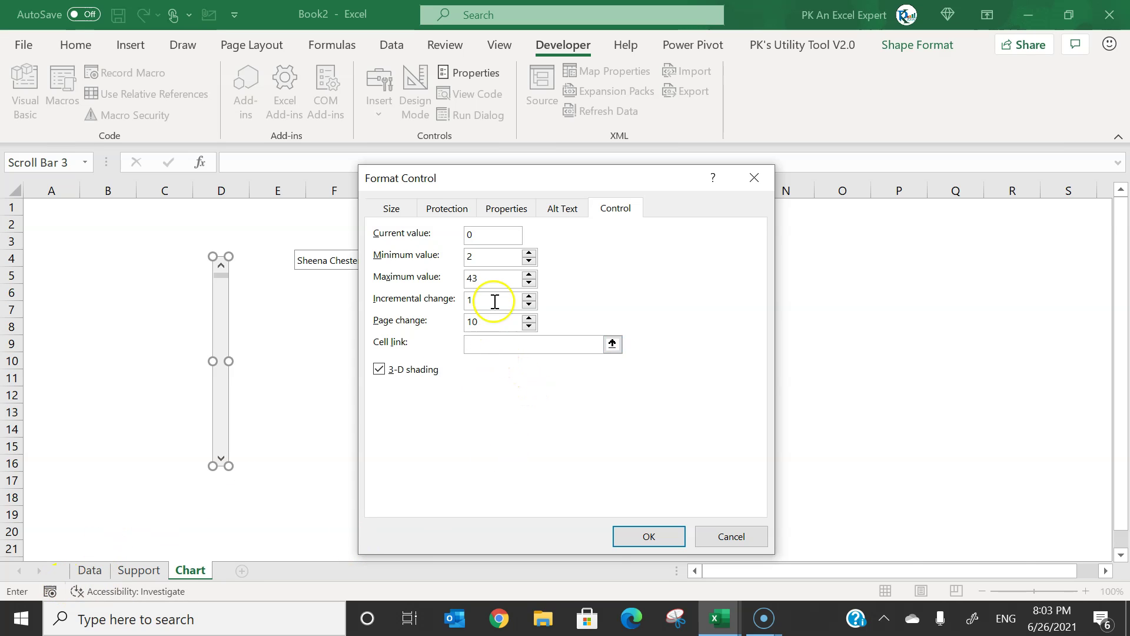
click(137, 570)
drag(616, 177, 277, 203)
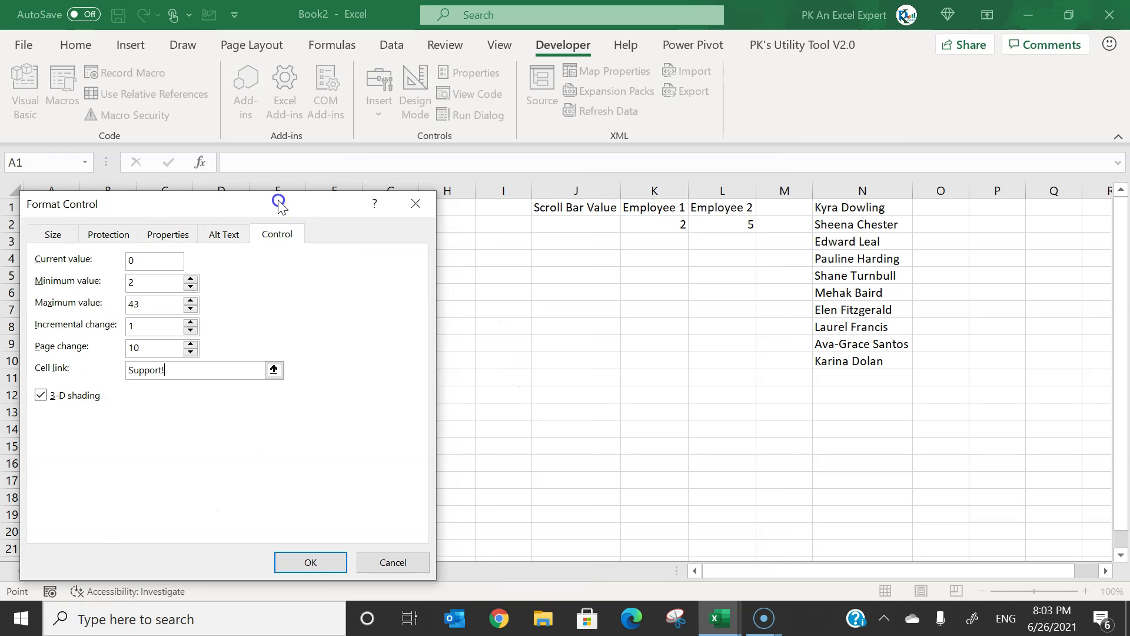
click(588, 222)
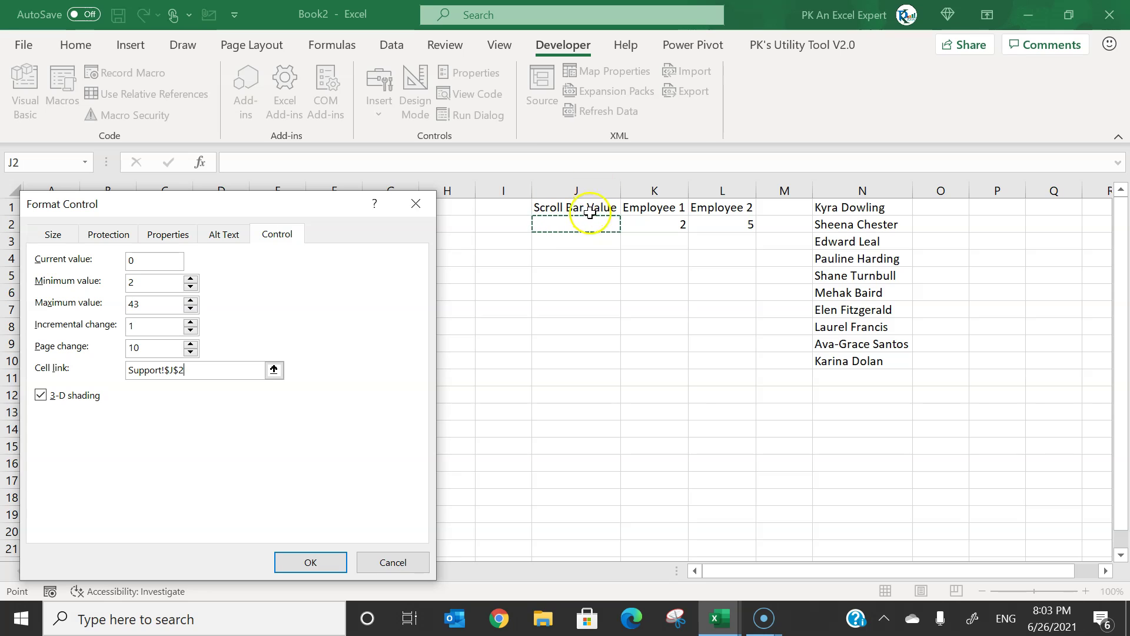
click(310, 562)
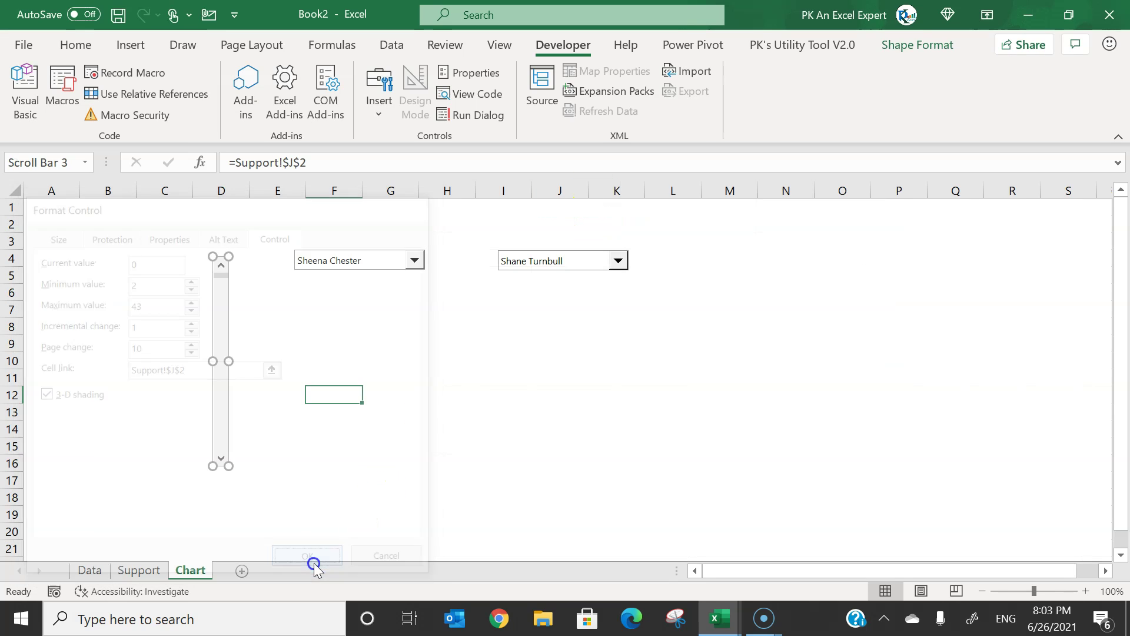
click(580, 362)
Test the scroll bar and confirm Support cell J2 now reads 9
click(221, 459)
click(140, 570)
click(644, 297)
click(601, 226)
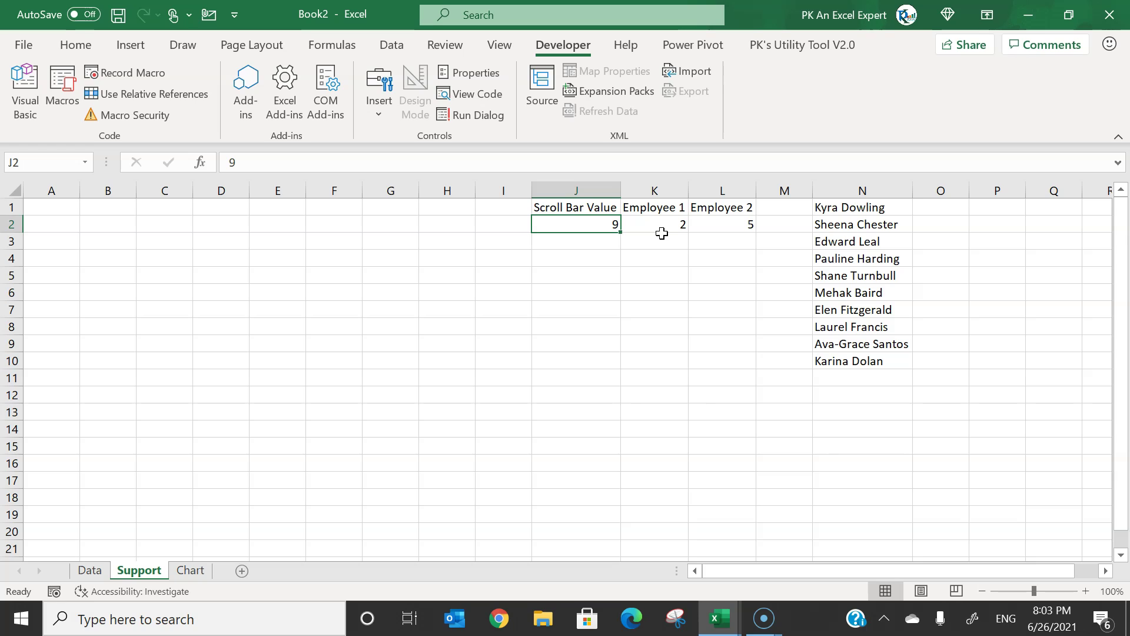
Enter the heading 'Date' in Support cell A1
click(46, 207)
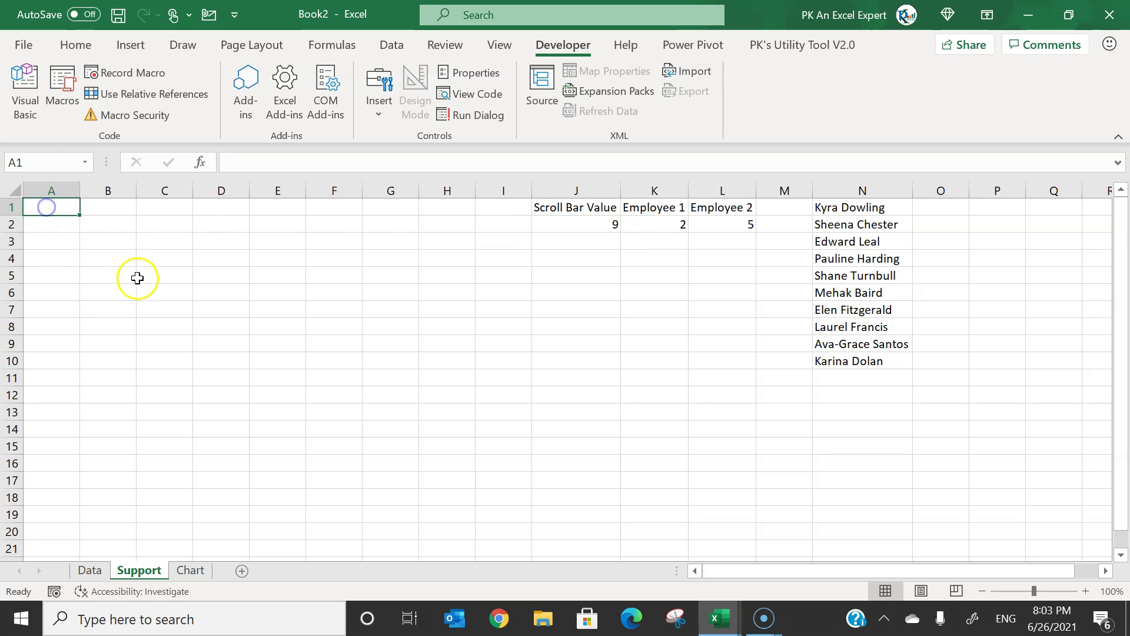
text(DAte)
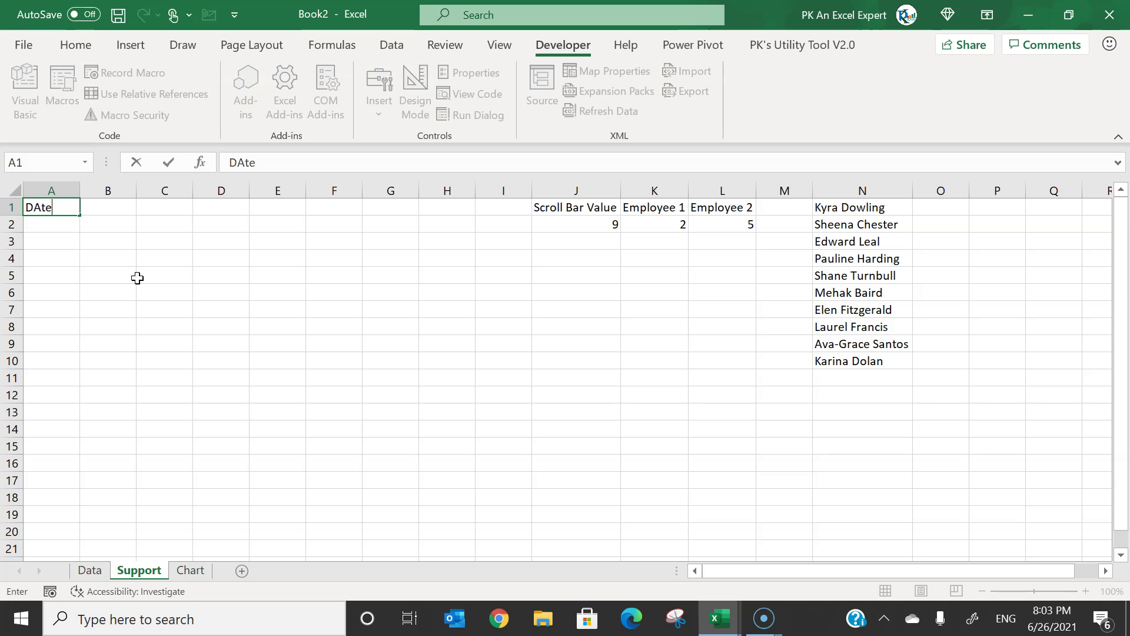
key(Return)
key(Up)
key(Right)
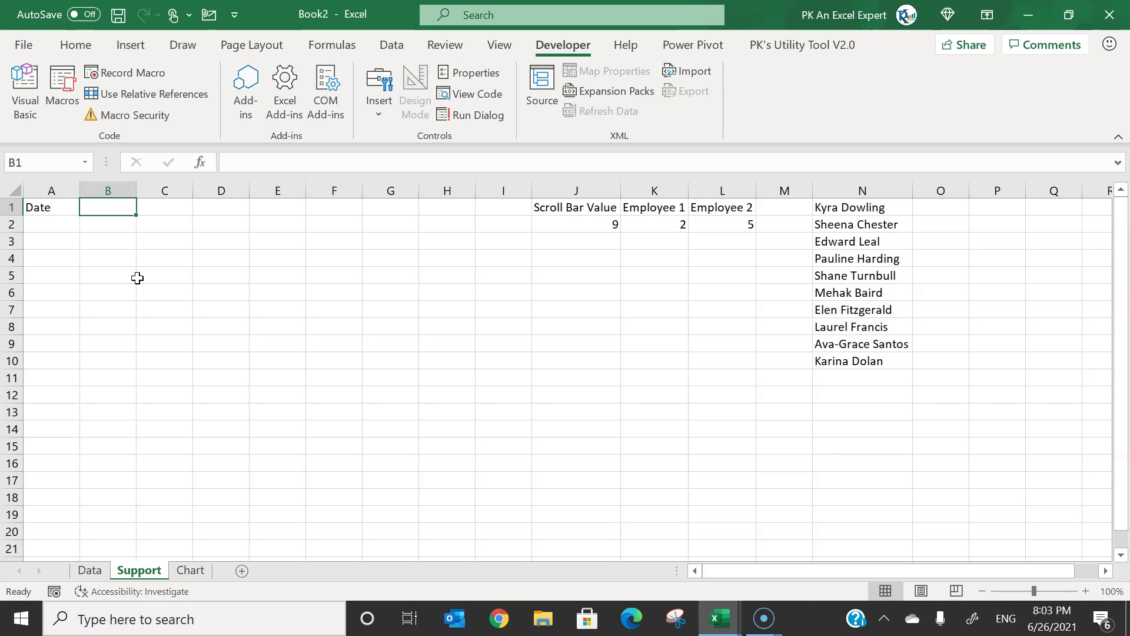
key(Left)
key(Down)
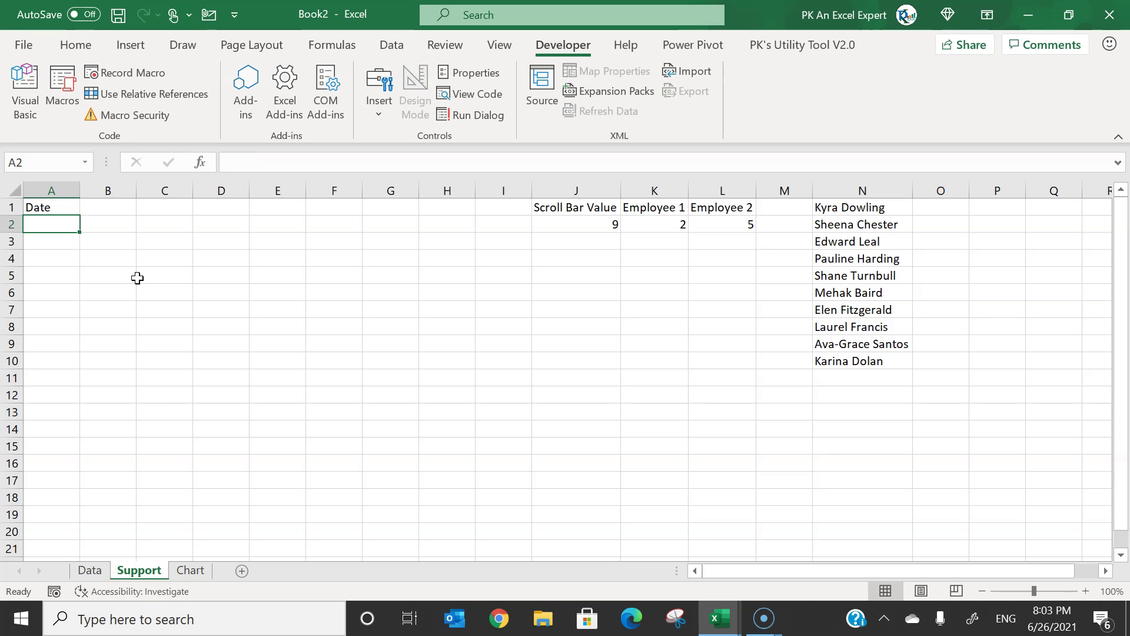
Enter =INDEX(Data!A:A,Support!J2) in A2 to return the scroll bar's date, 8-Jan-21
text(=in)
key(Tab)
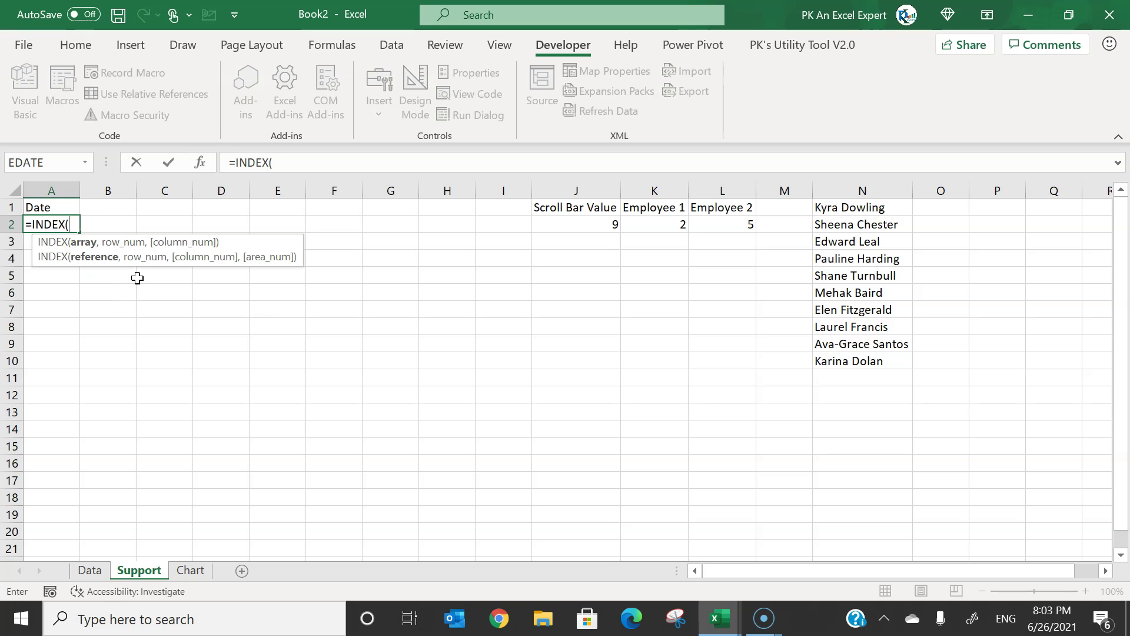
click(90, 569)
click(56, 185)
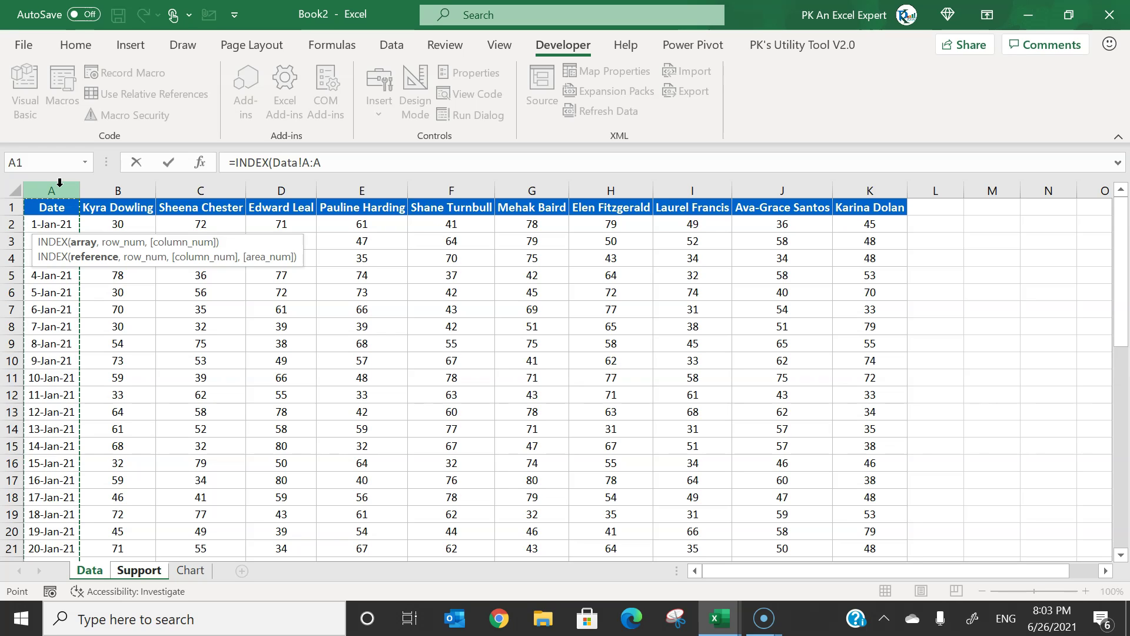
text(,Support!)
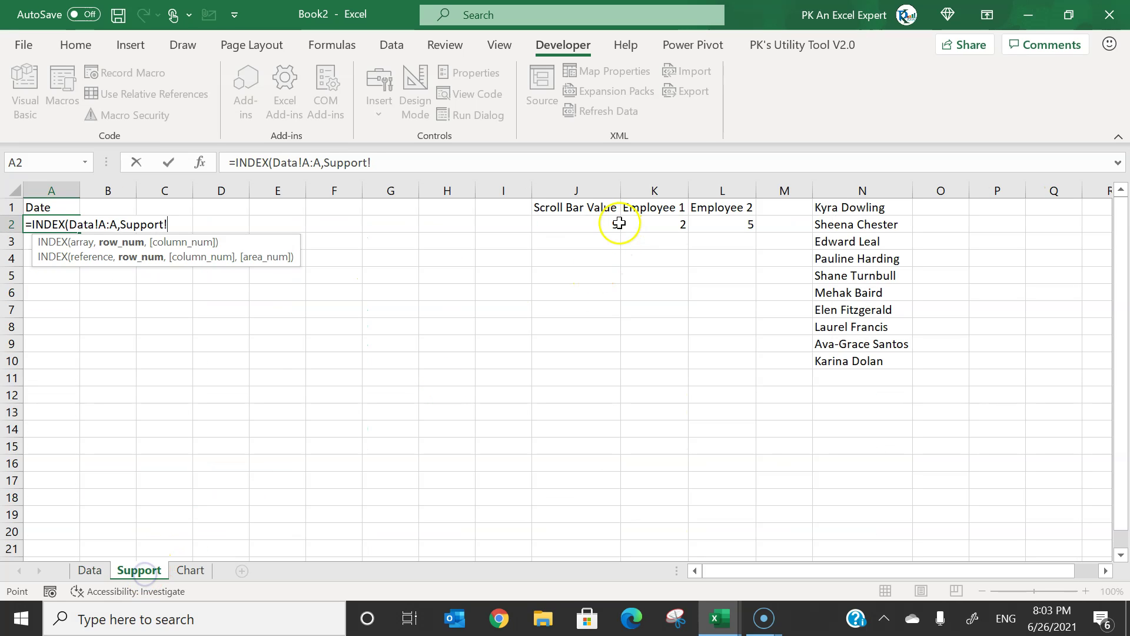
click(612, 222)
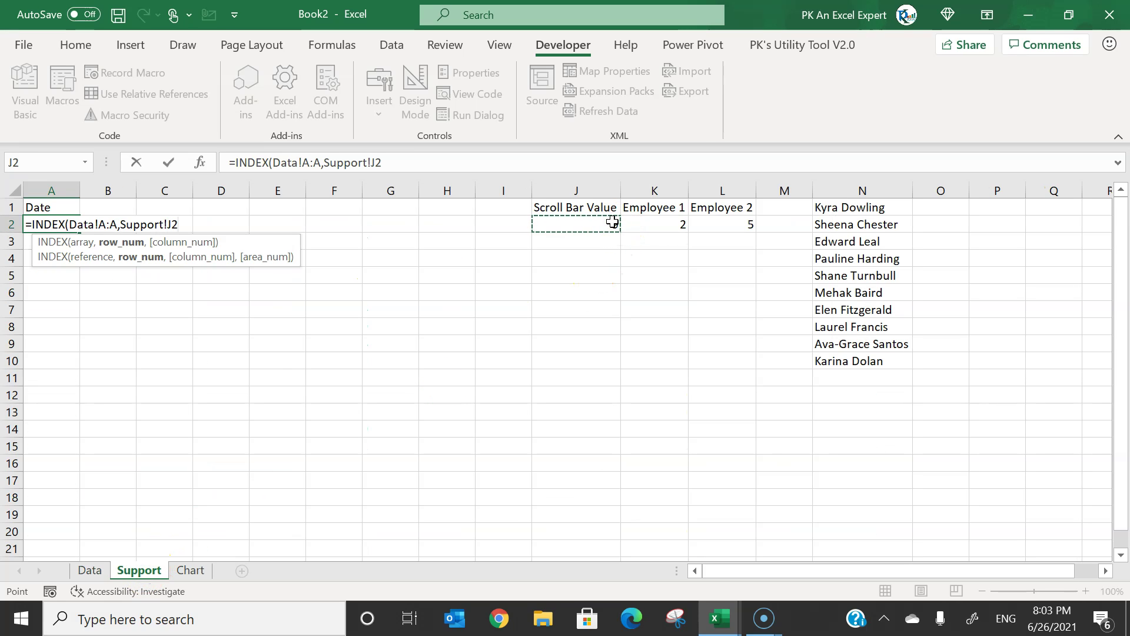
key(Return)
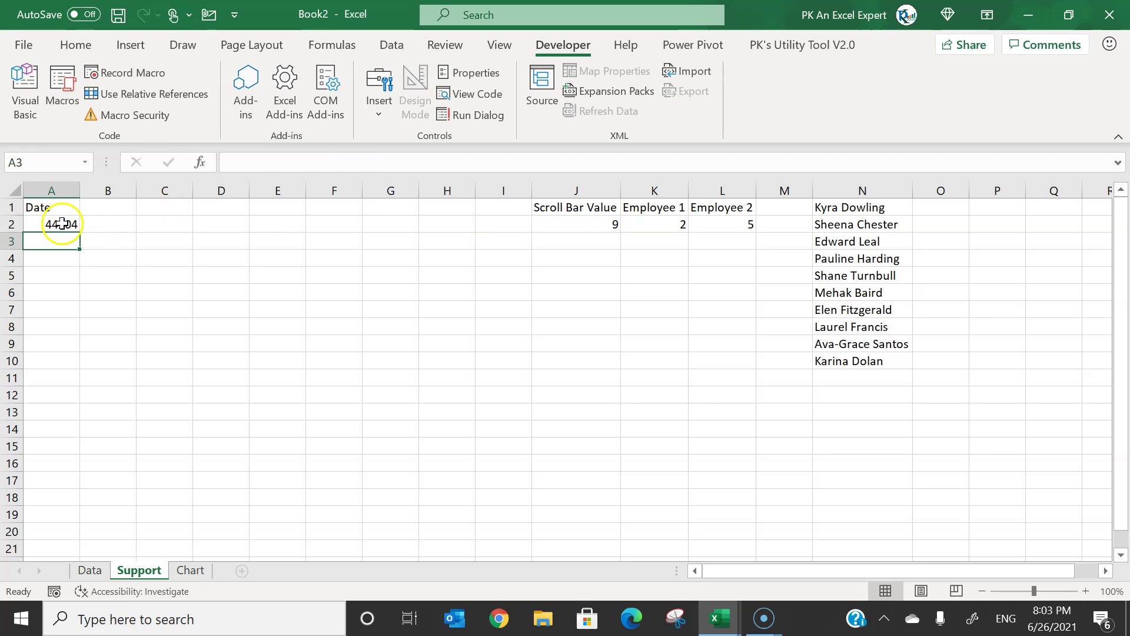
click(56, 224)
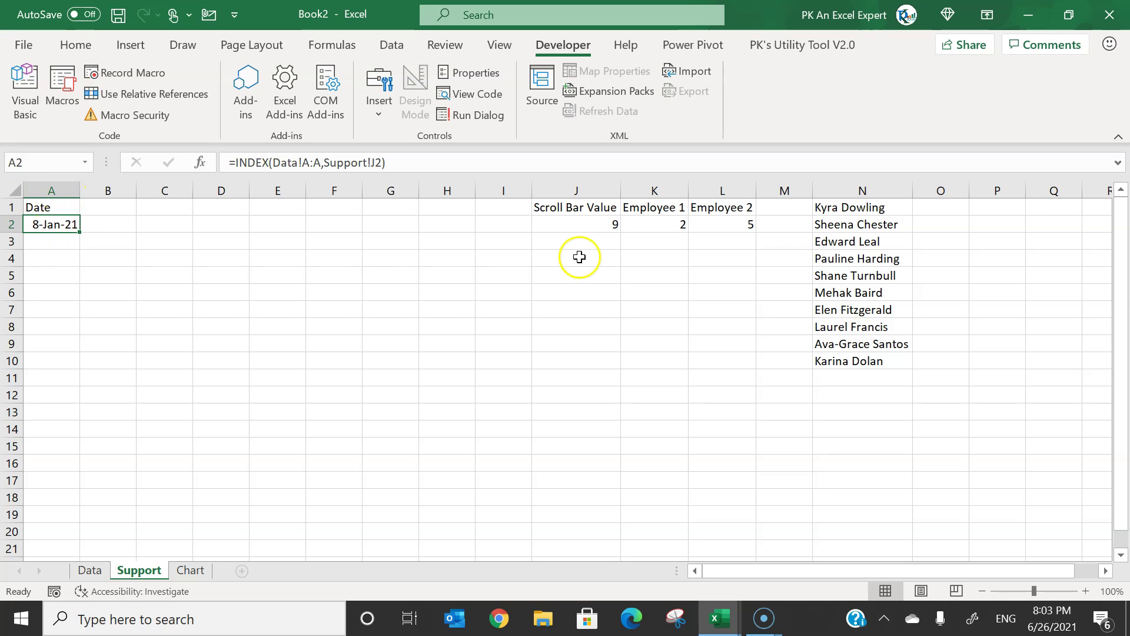
click(190, 570)
Move the date scroll bar to its top so the start date becomes 1-Jan-21
click(221, 312)
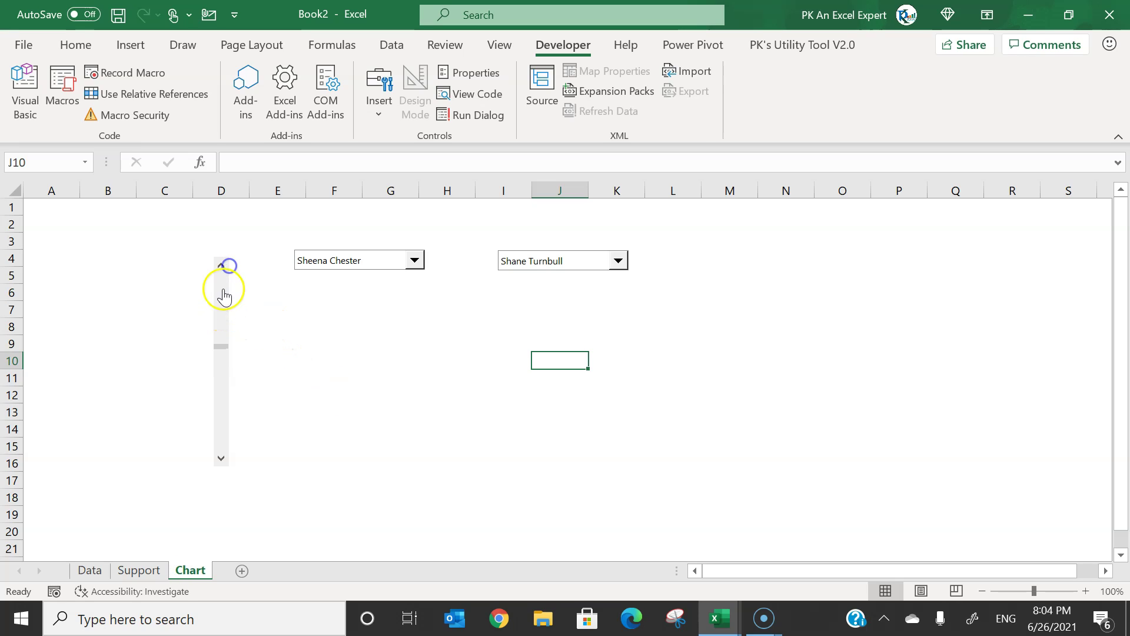
drag(219, 352, 227, 336)
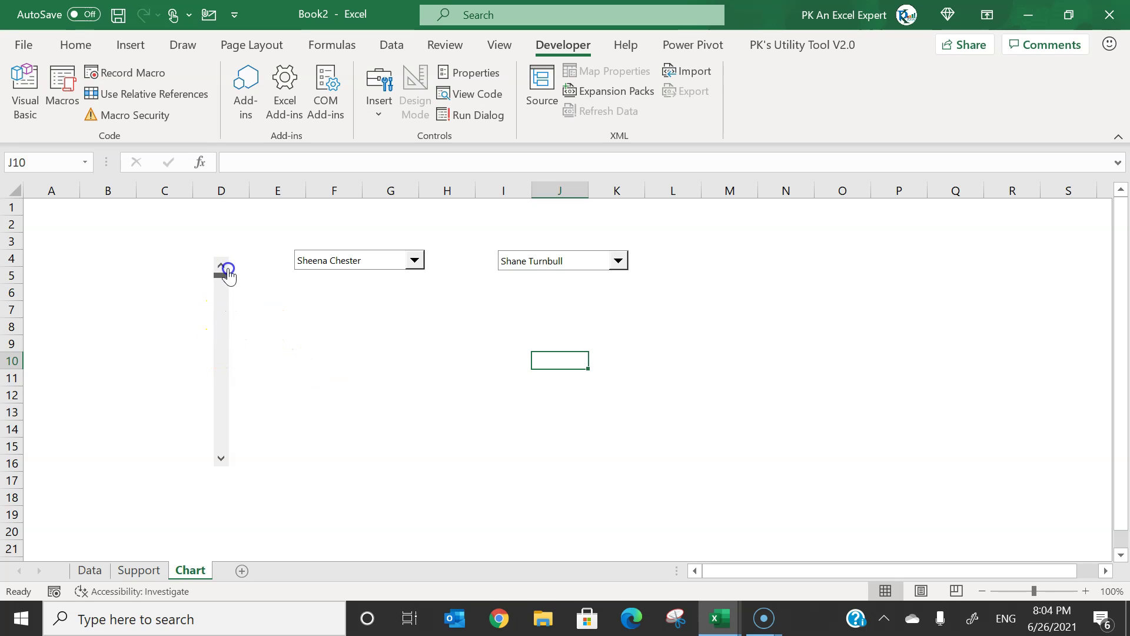
click(138, 570)
Enter =A2+1 in A3 and fill it down to A8, listing 1-Jan-21 to 7-Jan-21
click(56, 237)
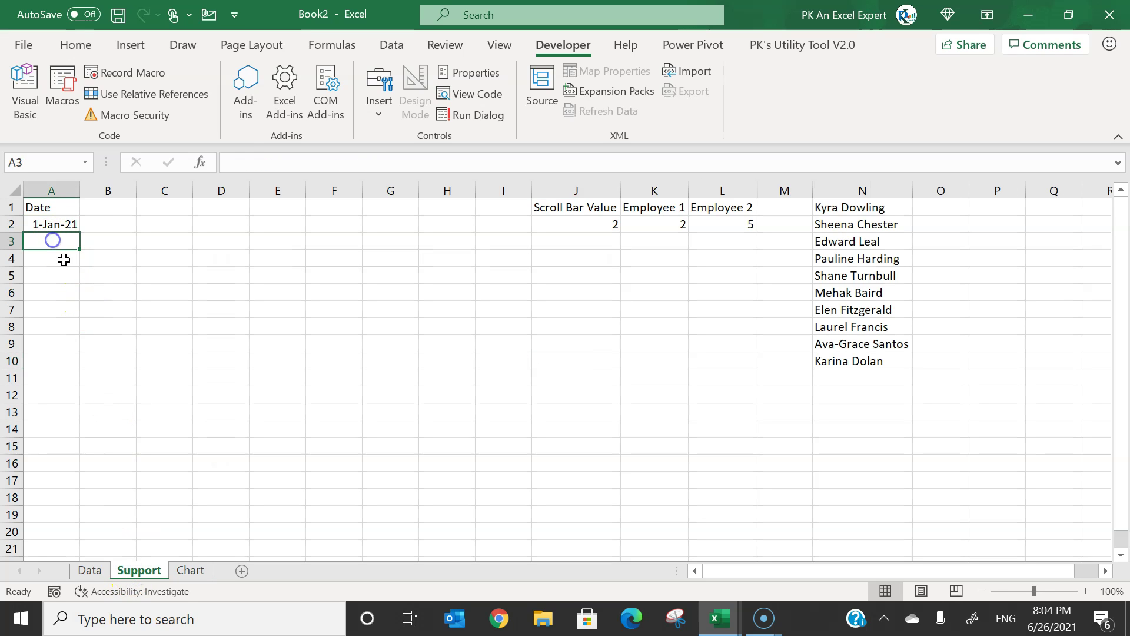
text(=)
key(Up)
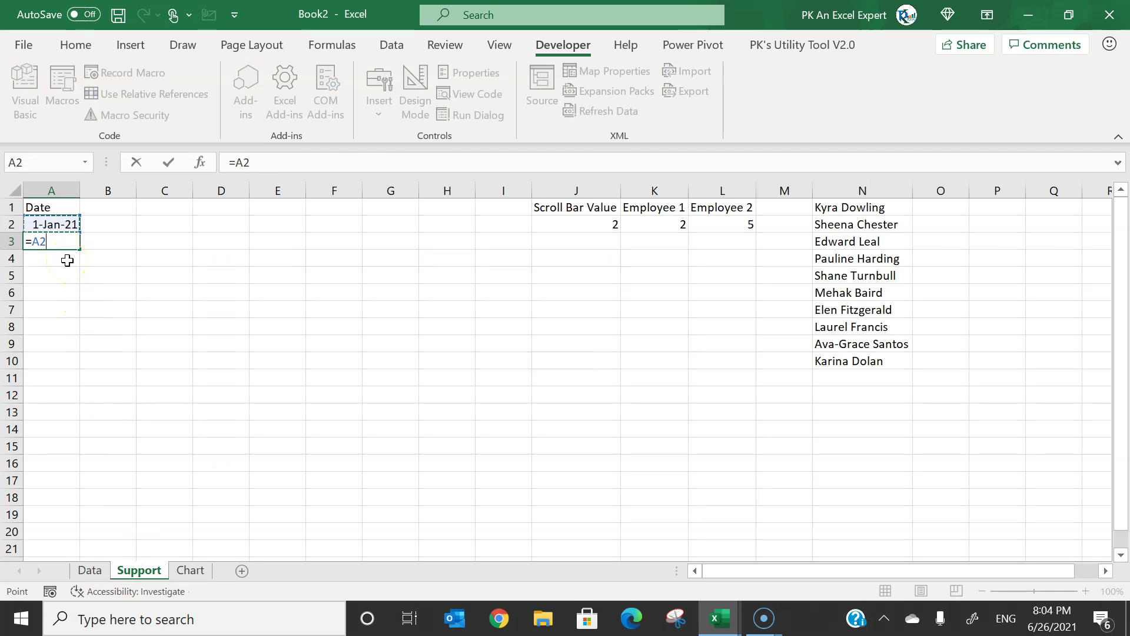
key(Return)
key(Up)
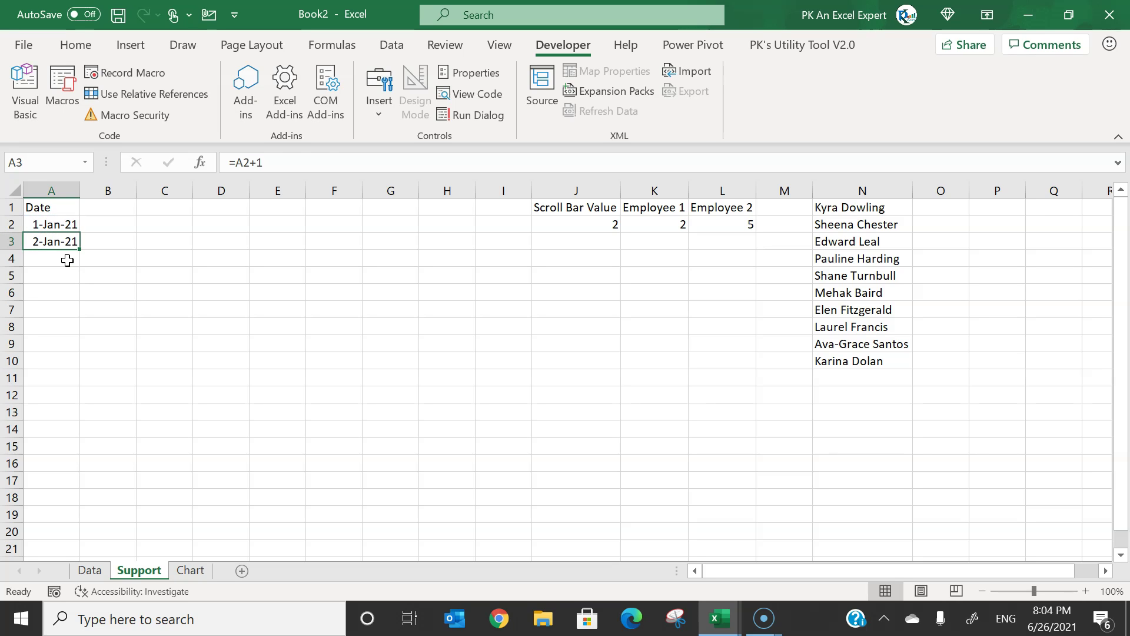
key(shift+Down)
key(shift+Down)
key(shift+Down)
key(shift+Down)
key(shift+Down)
key(ctrl+d)
click(221, 292)
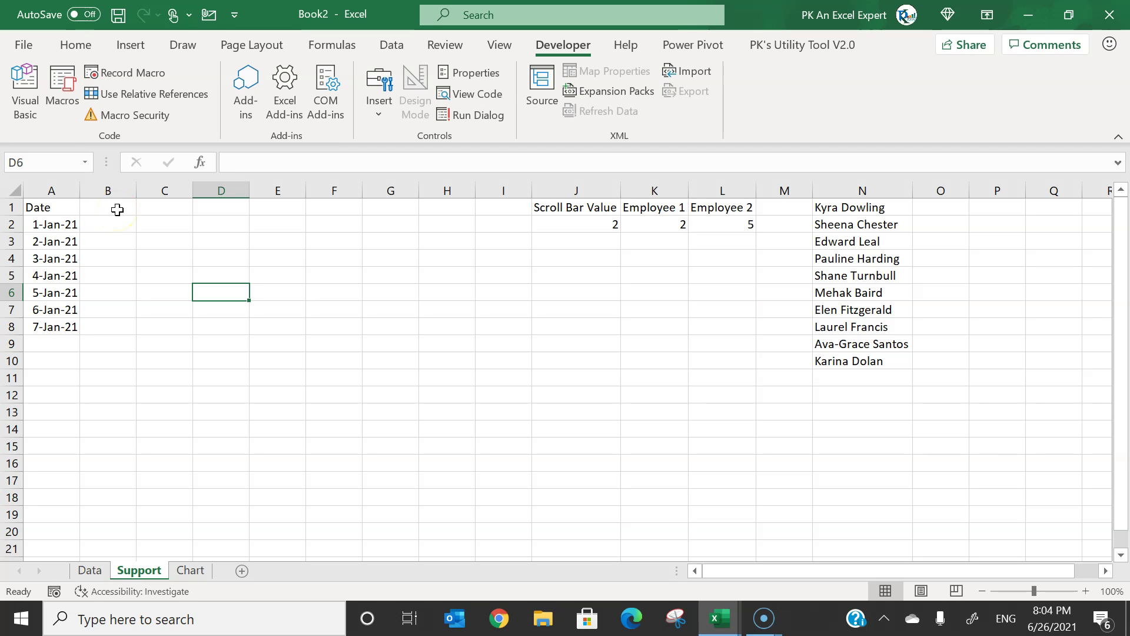
click(117, 209)
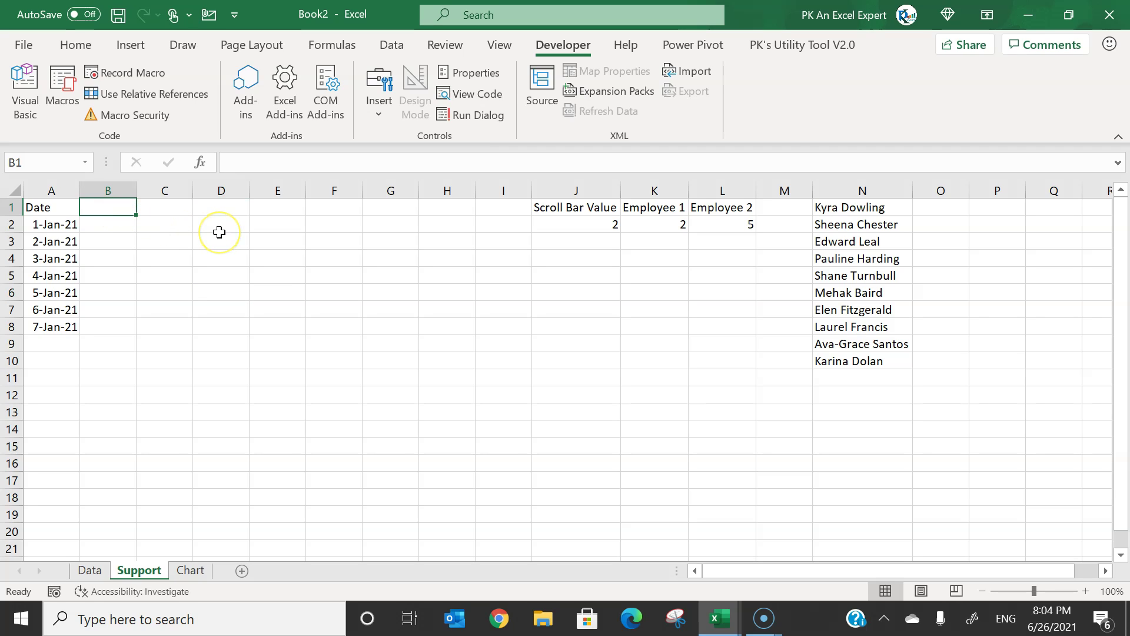
Keep the first employee and choose a different second employee in the Chart sheet dropdowns
click(164, 207)
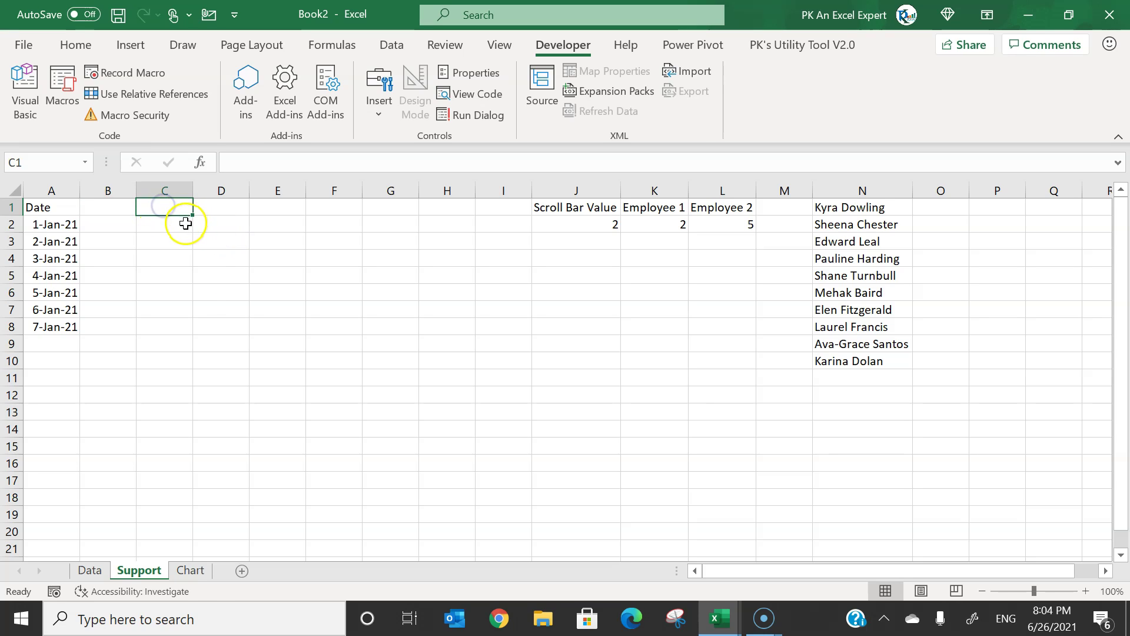
click(190, 569)
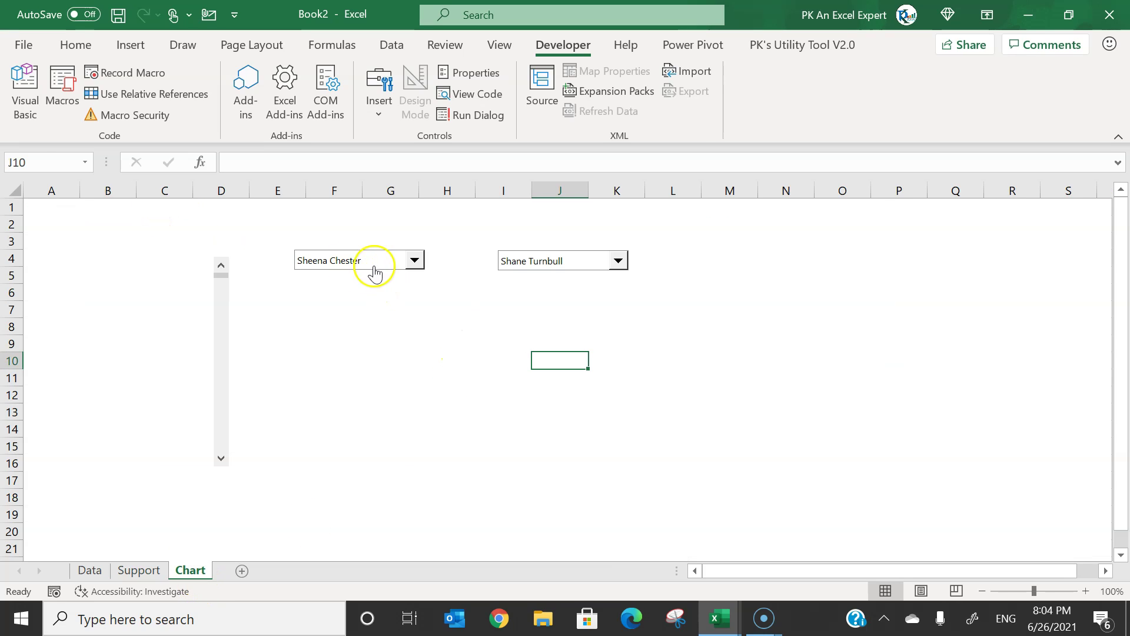
click(415, 261)
click(567, 267)
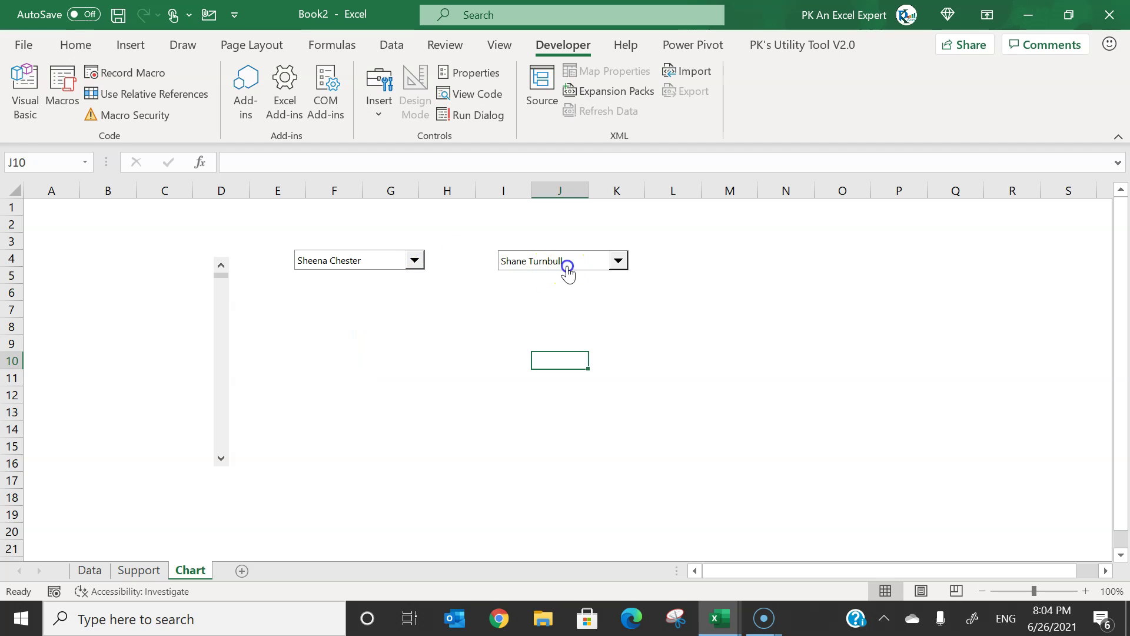
click(559, 274)
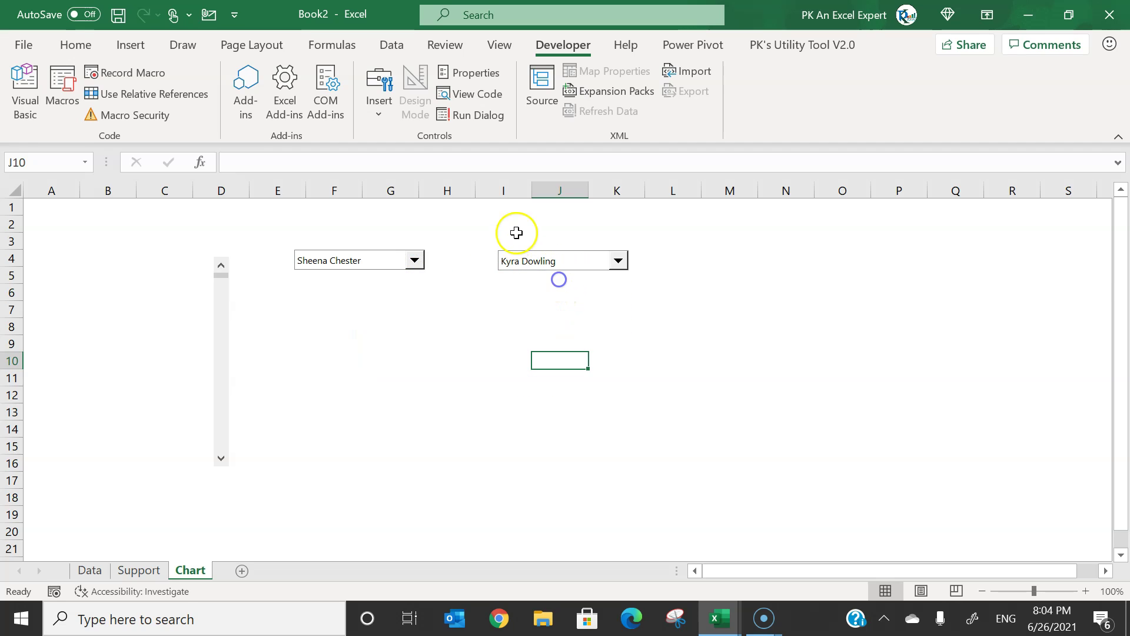
click(521, 225)
click(139, 570)
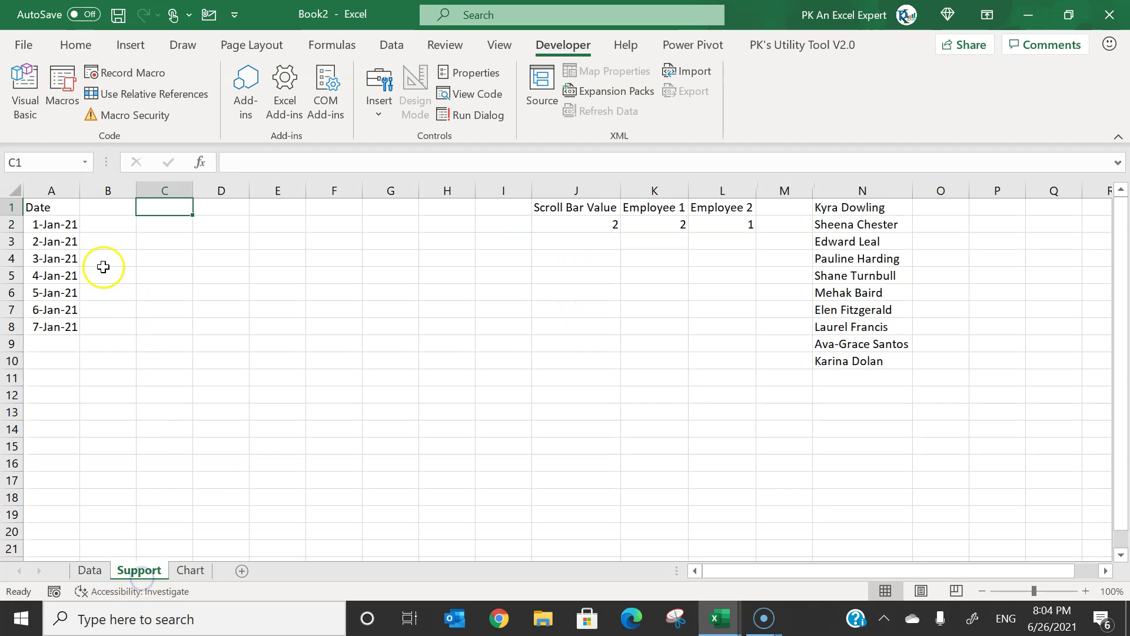
Enter =INDEX(N:N,K2) in B1 for the first employee's name and auto-fit column B
click(114, 209)
text(=IN)
key(Tab)
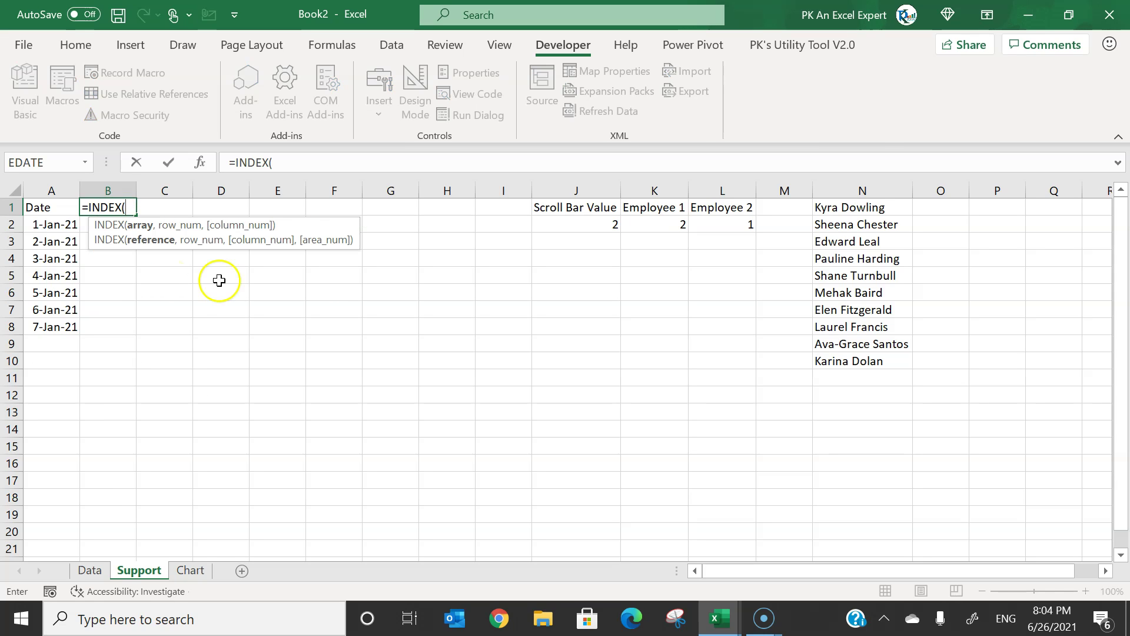
click(865, 184)
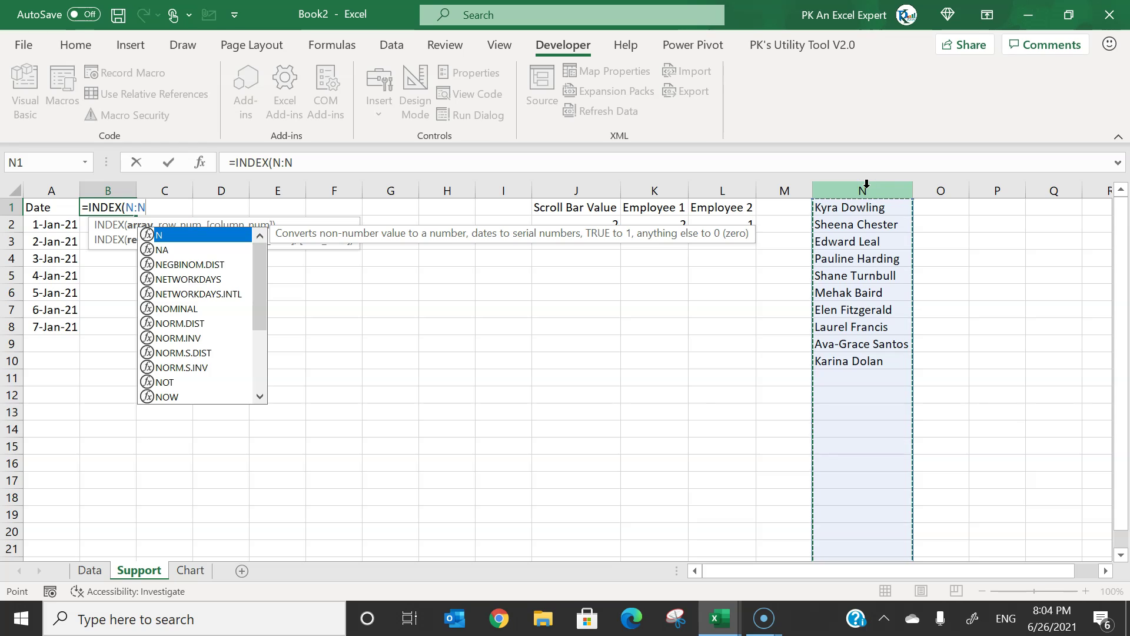
text(,)
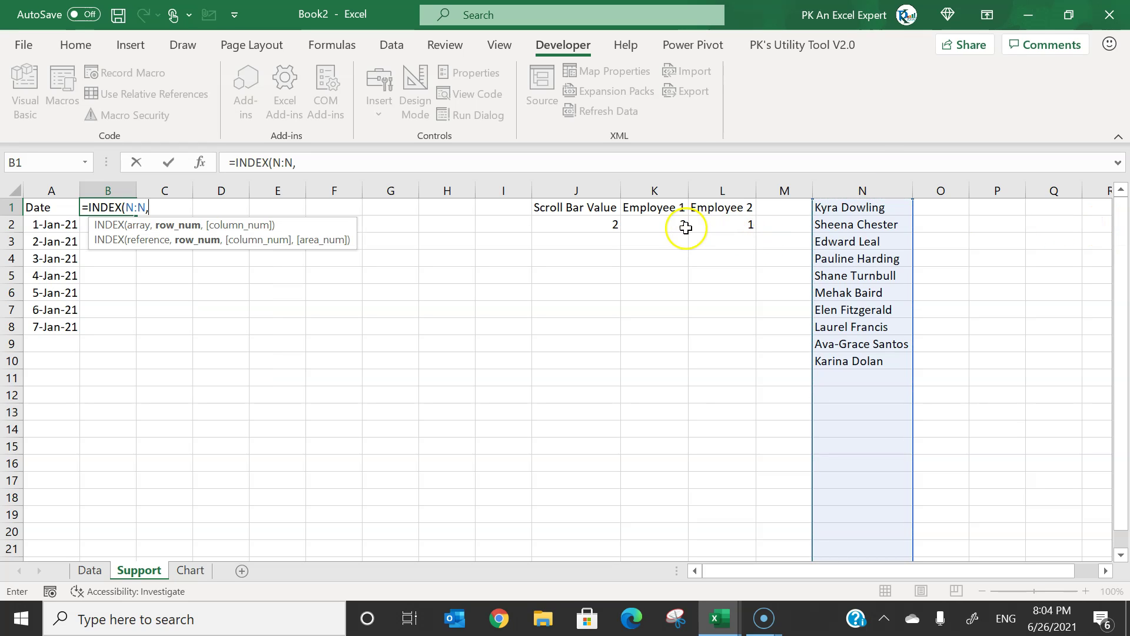
click(664, 224)
text())
key(Return)
key(Up)
key(alt+o)
key(c)
key(a)
Enter =INDEX(N:N,L2) in C1 for the second employee's name and widen column C
key(Right)
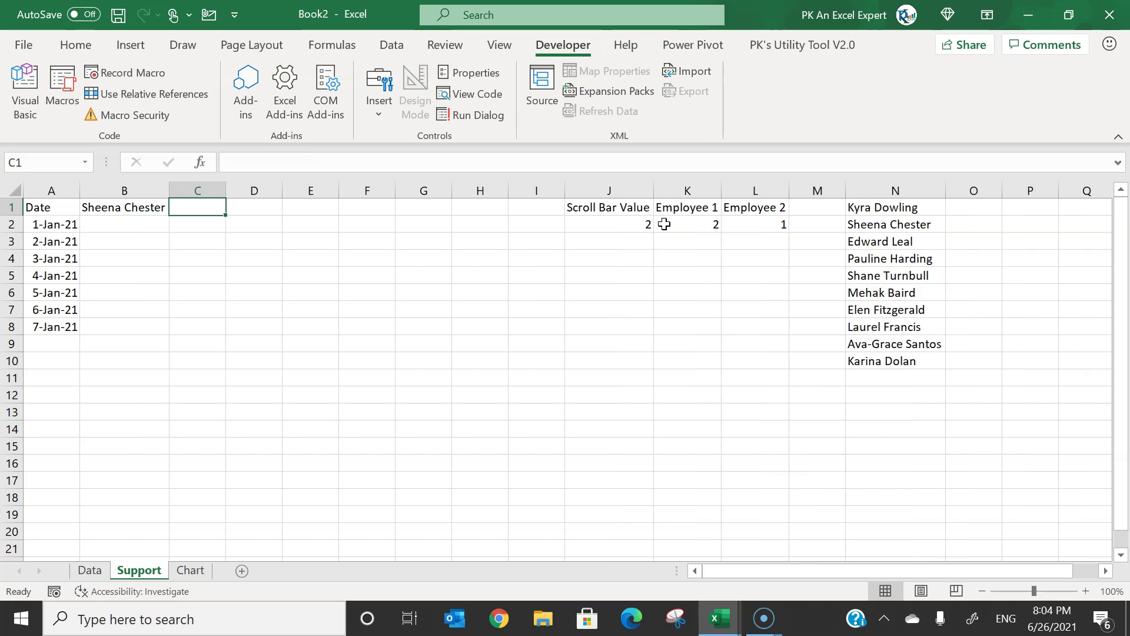
text(=in)
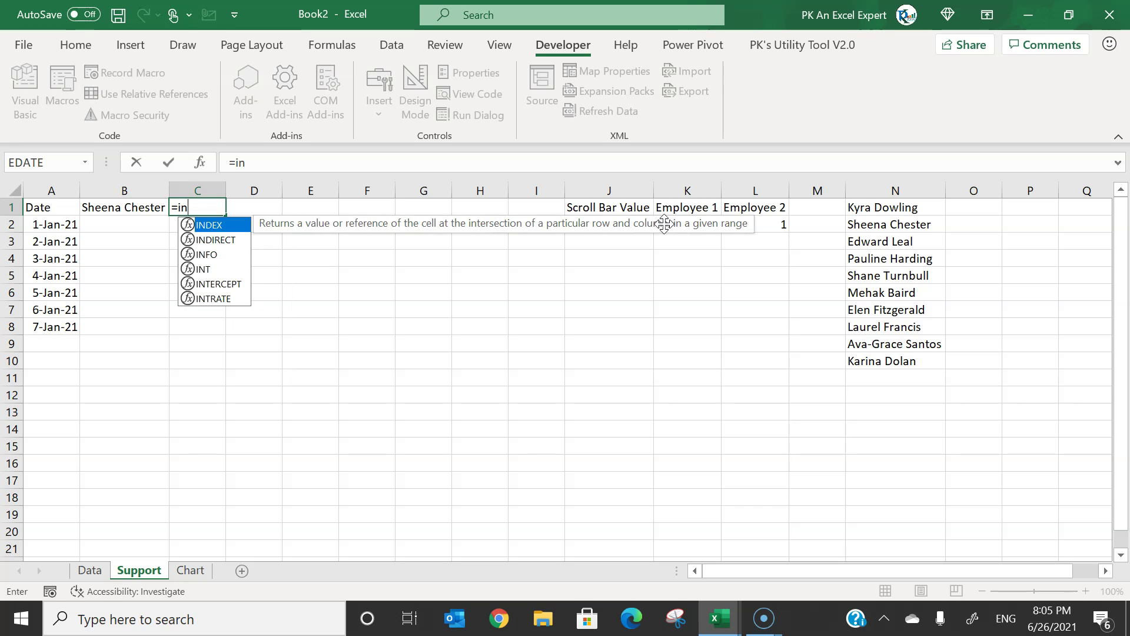
key(Tab)
key(ctrl+Right)
key(ctrl+Right)
key(Right)
key(Right)
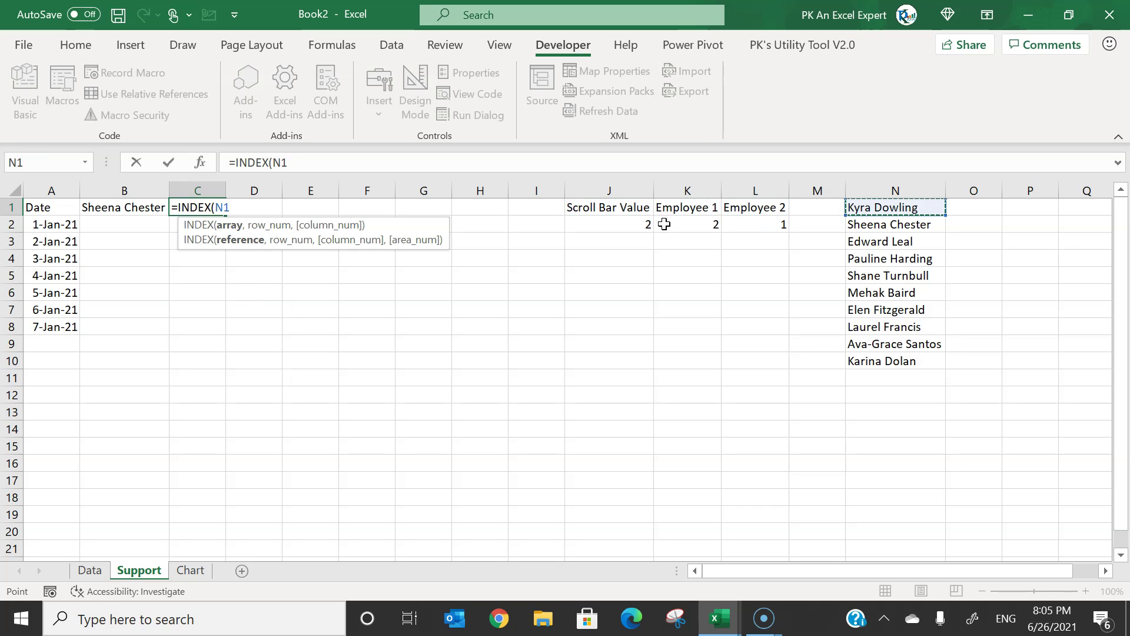
key(ctrl+space)
text(,)
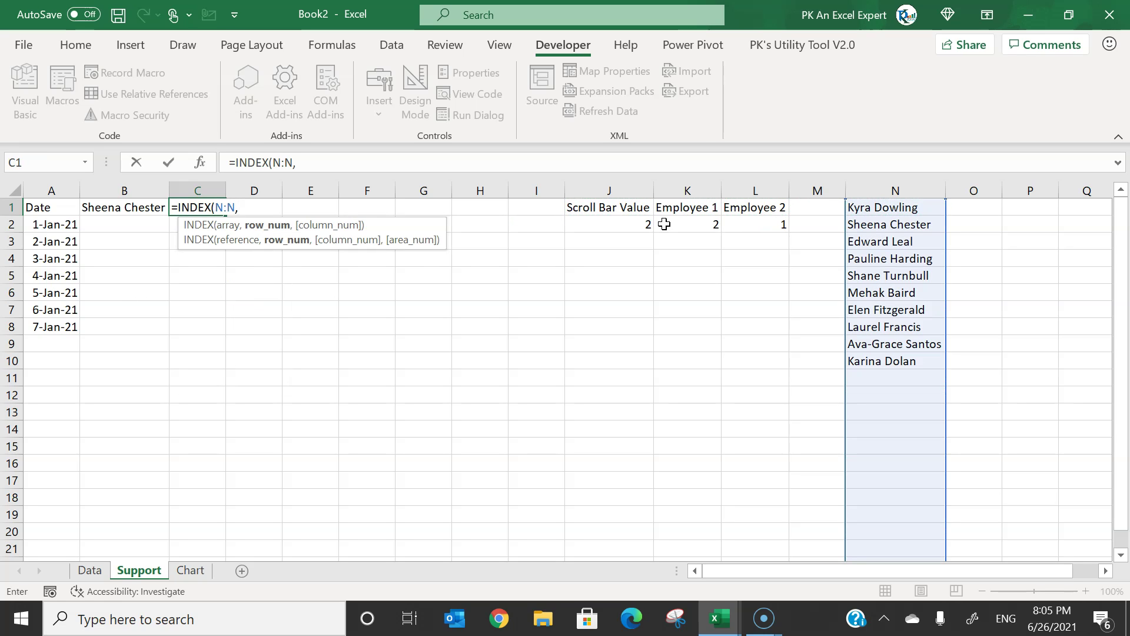
click(757, 225)
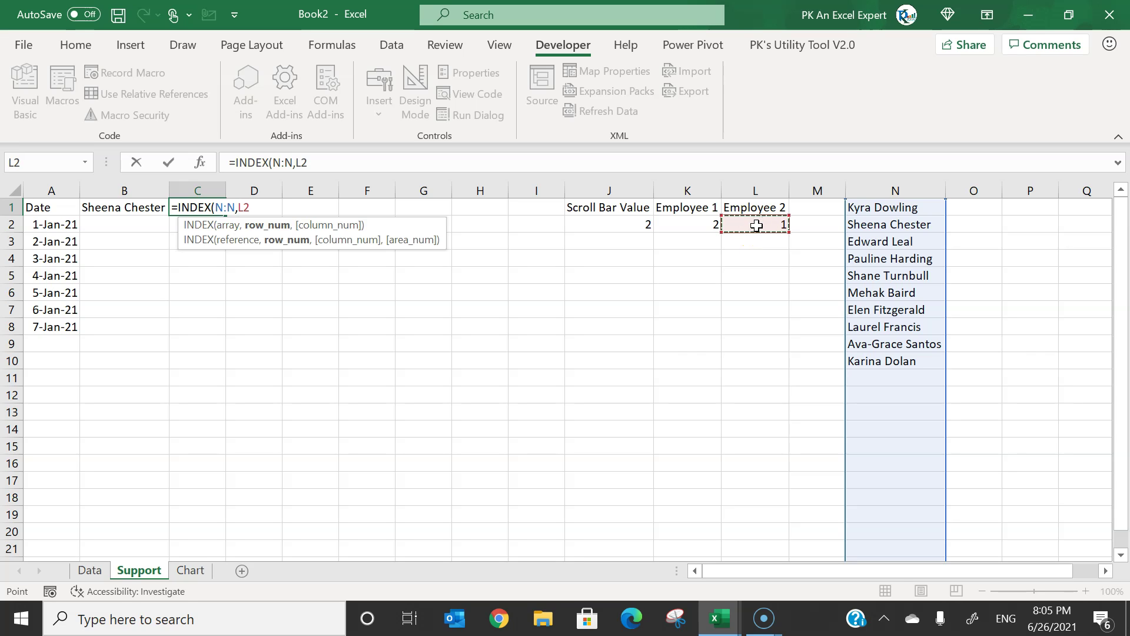
key(Return)
drag(226, 190, 245, 190)
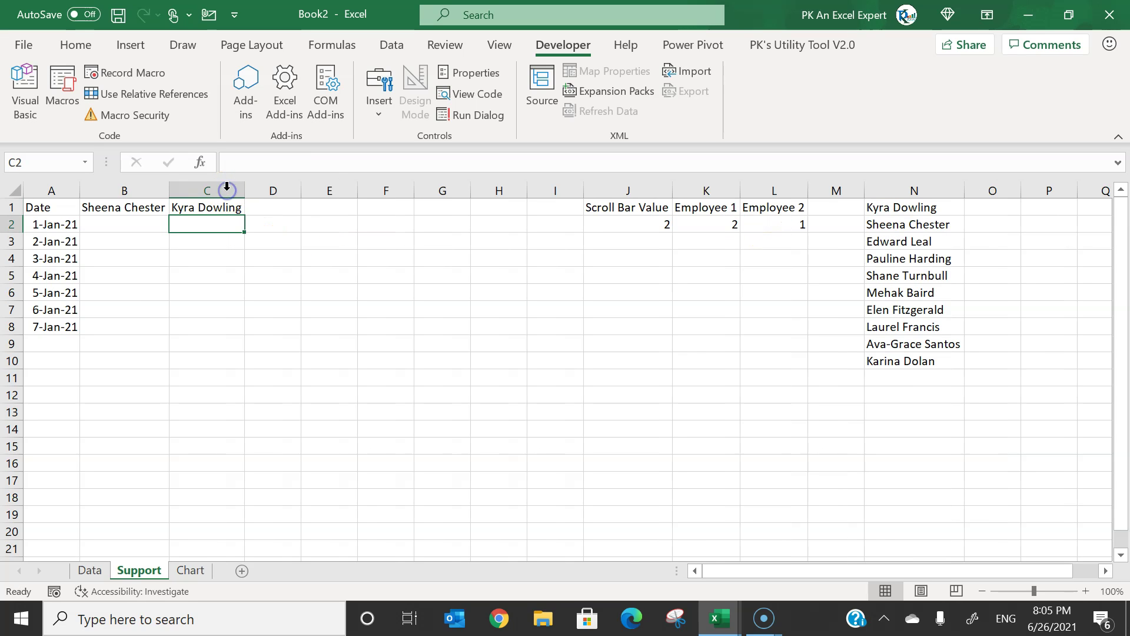
Give columns B and C the same 155 px width and centre the C1 heading
click(146, 190)
drag(146, 191, 258, 190)
click(230, 224)
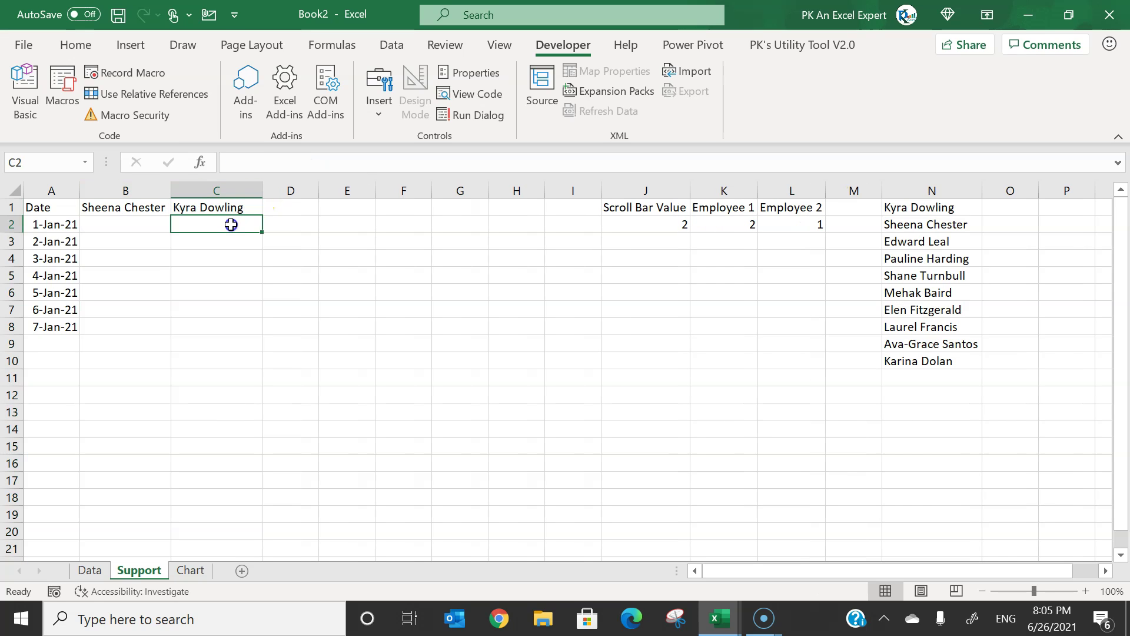
click(222, 211)
click(76, 45)
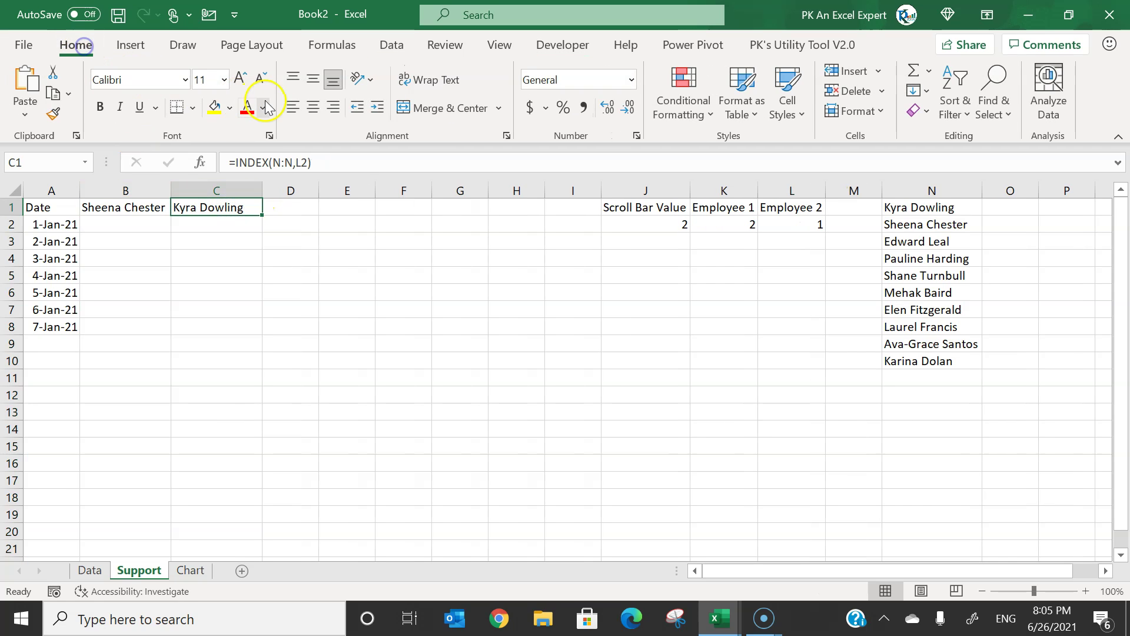
click(314, 107)
Review the empty B2:C8 value area and the employee scores on the Data sheet
click(290, 245)
click(115, 228)
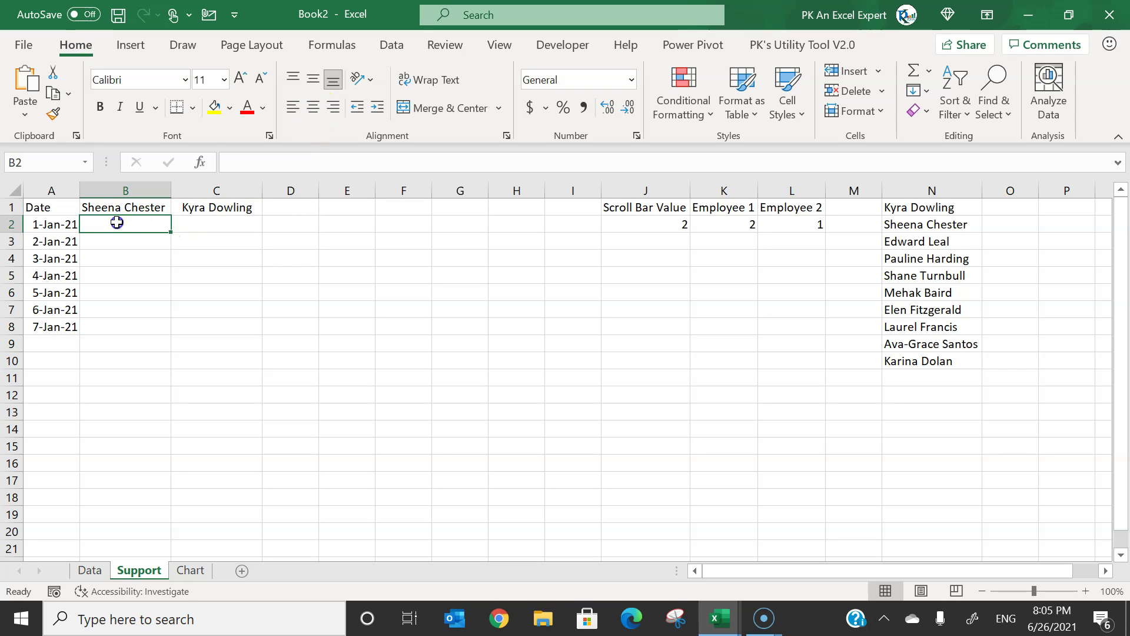
drag(118, 222, 200, 325)
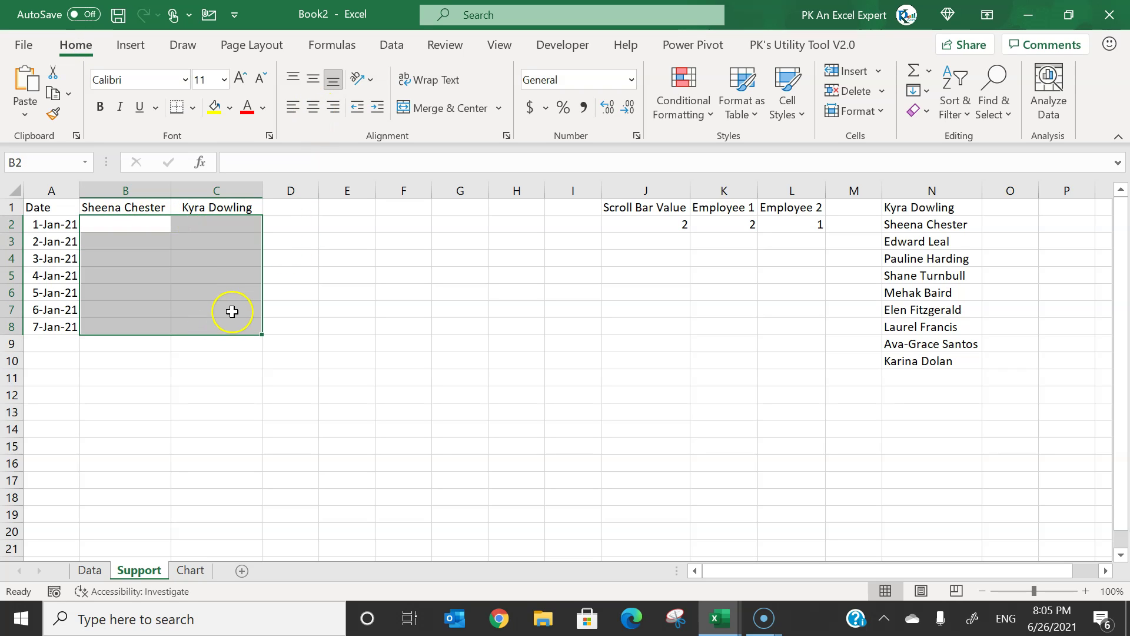
click(121, 209)
click(122, 224)
click(235, 226)
click(133, 223)
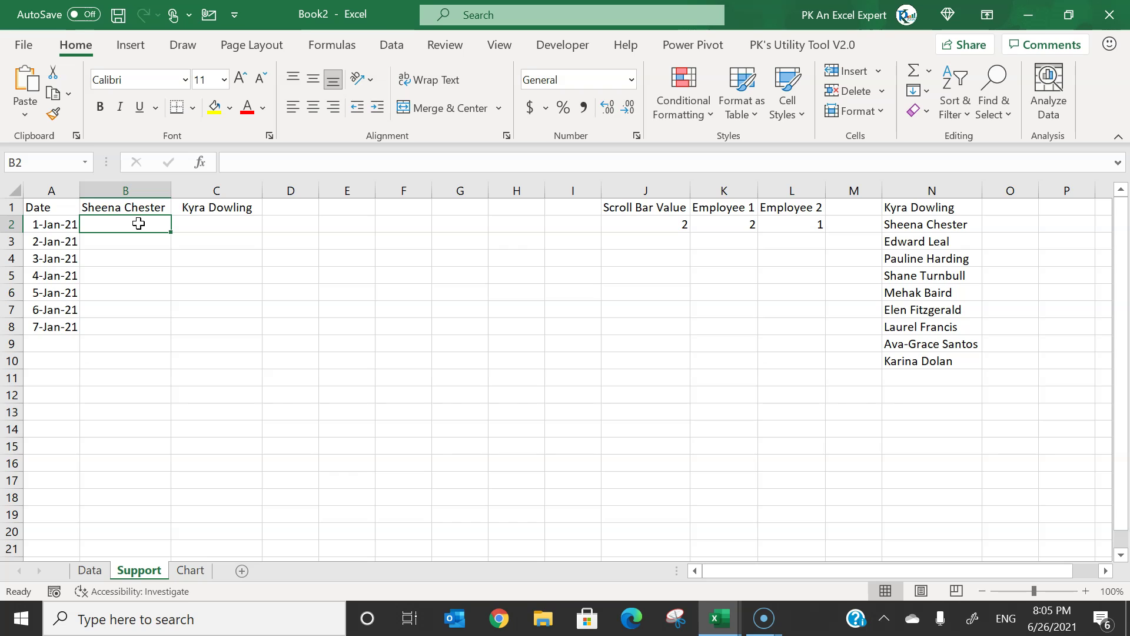
click(89, 570)
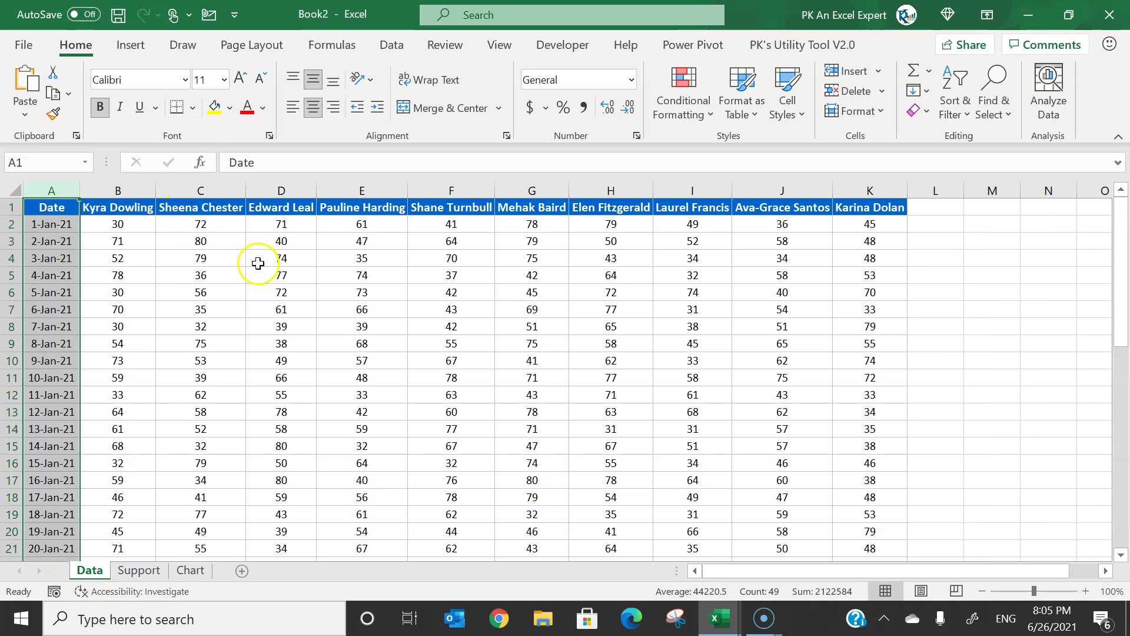
click(139, 570)
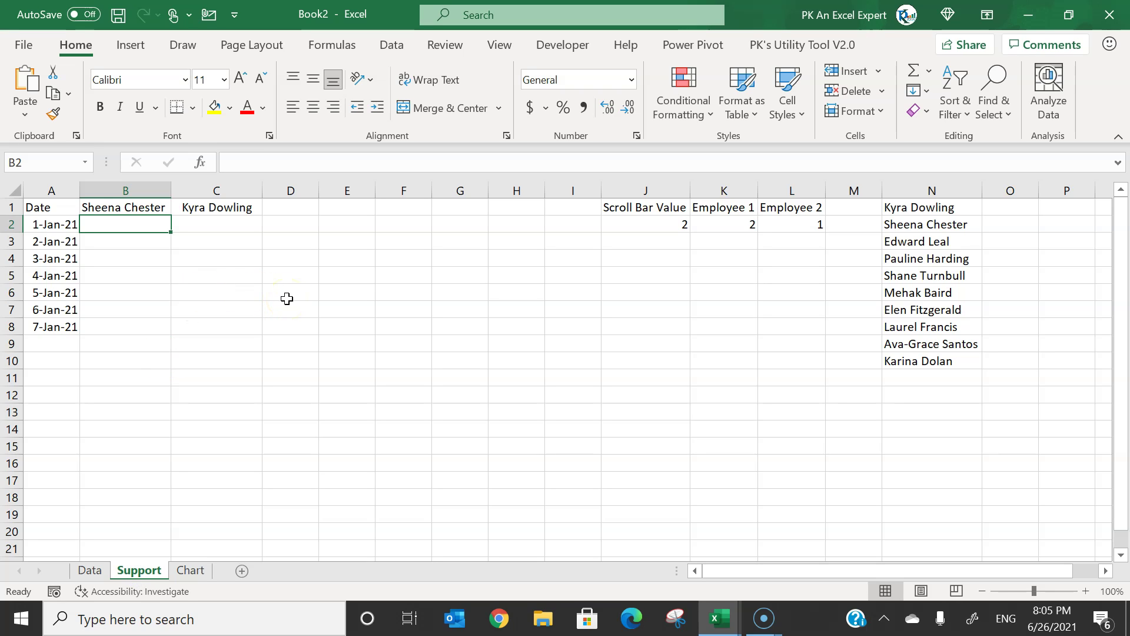
Enter =VLOOKUP(A2,Data!A:K,2,0) in B2 and verify its result of 30 against Data column B
text(=vl)
key(Tab)
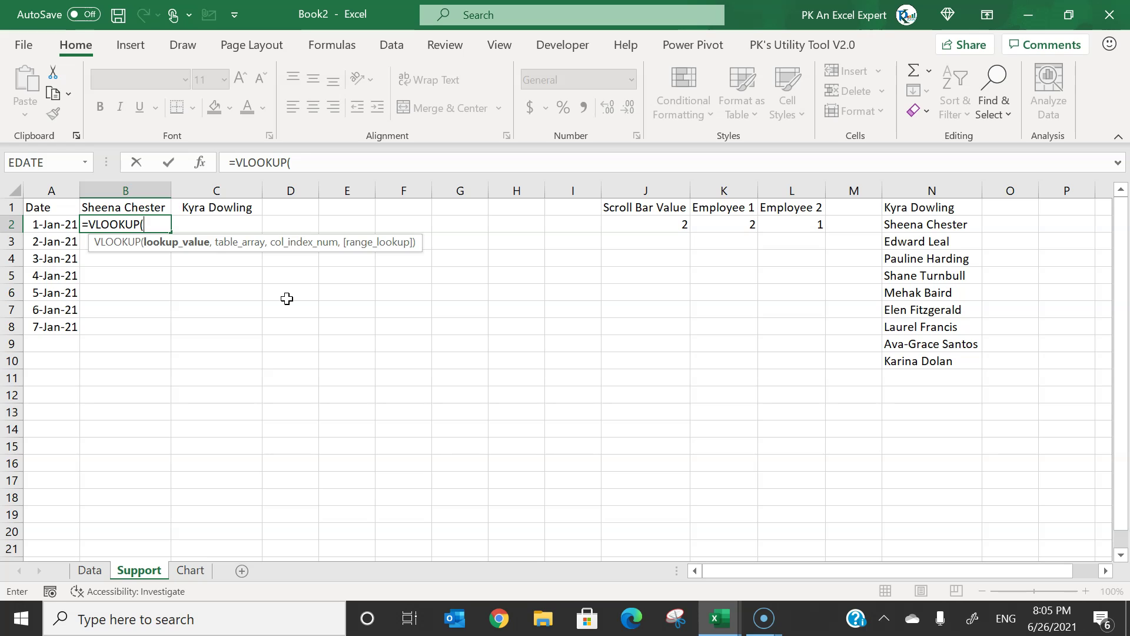
key(Left)
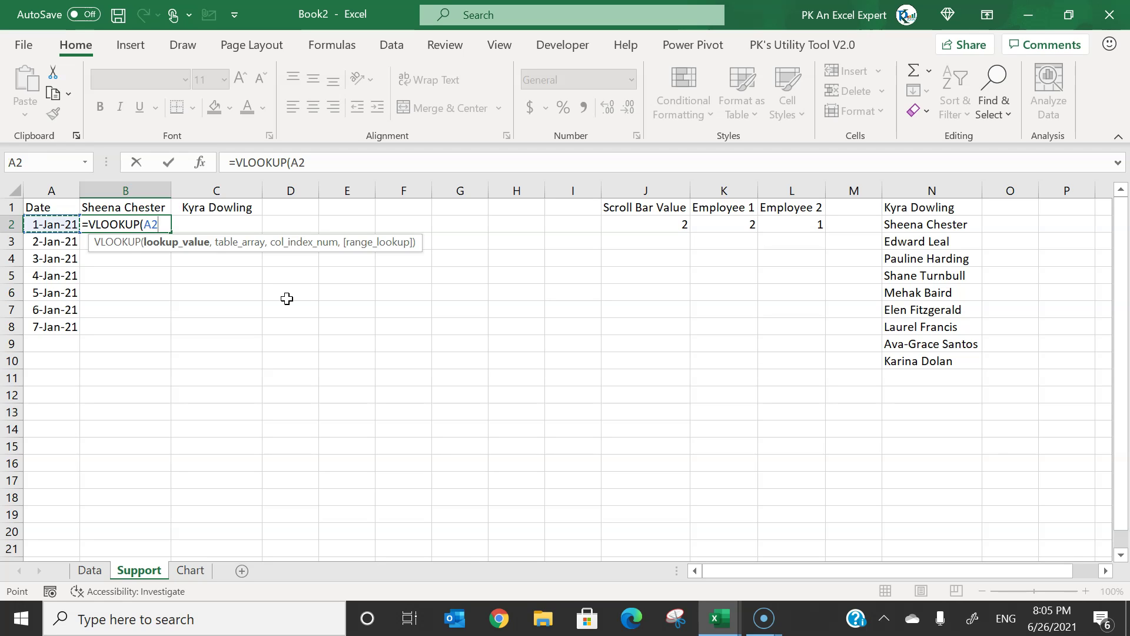
text(,)
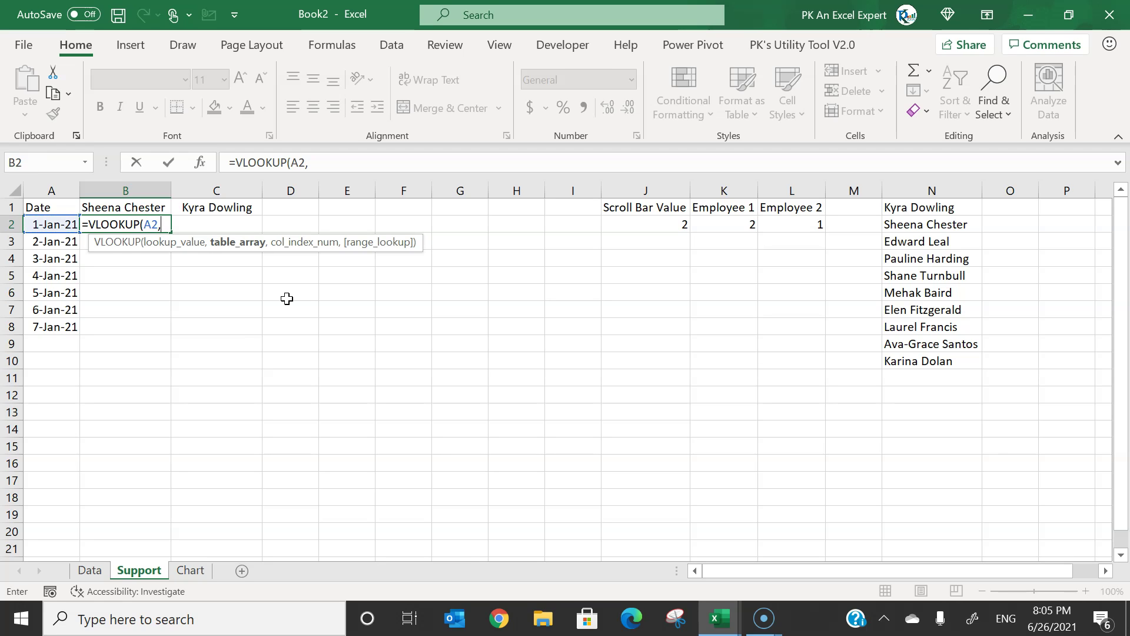
click(90, 570)
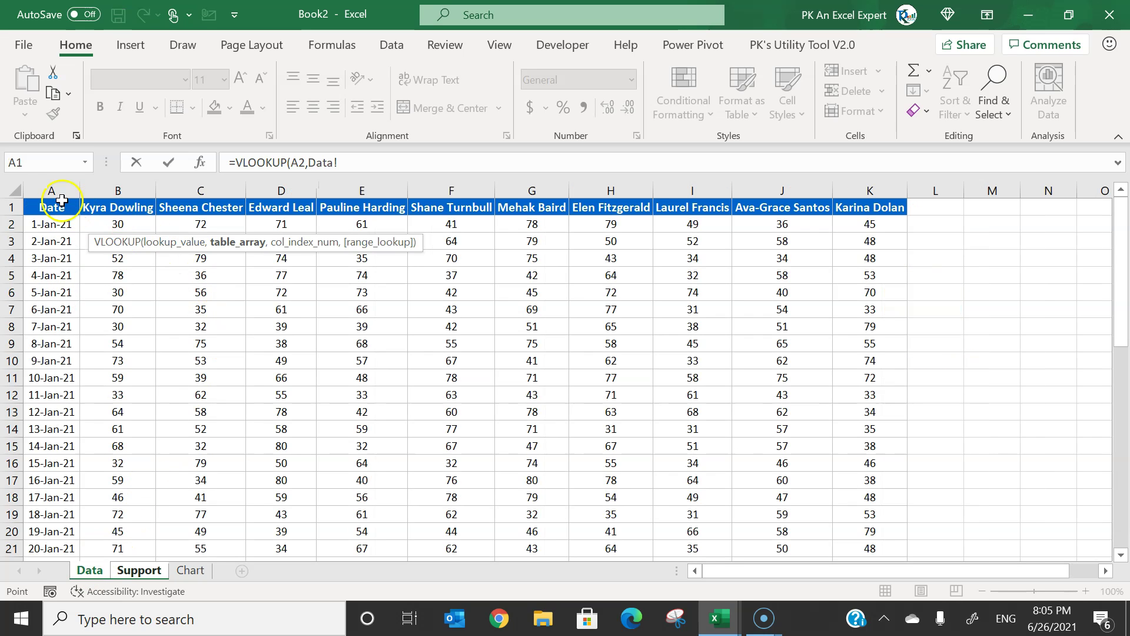
drag(46, 183, 867, 205)
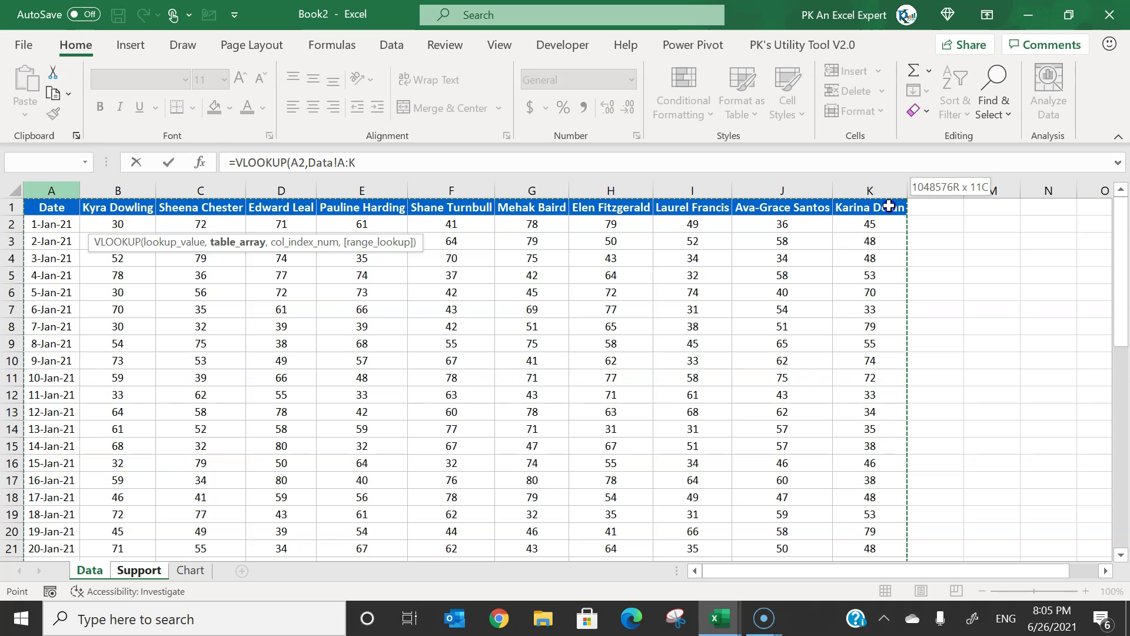
text(,)
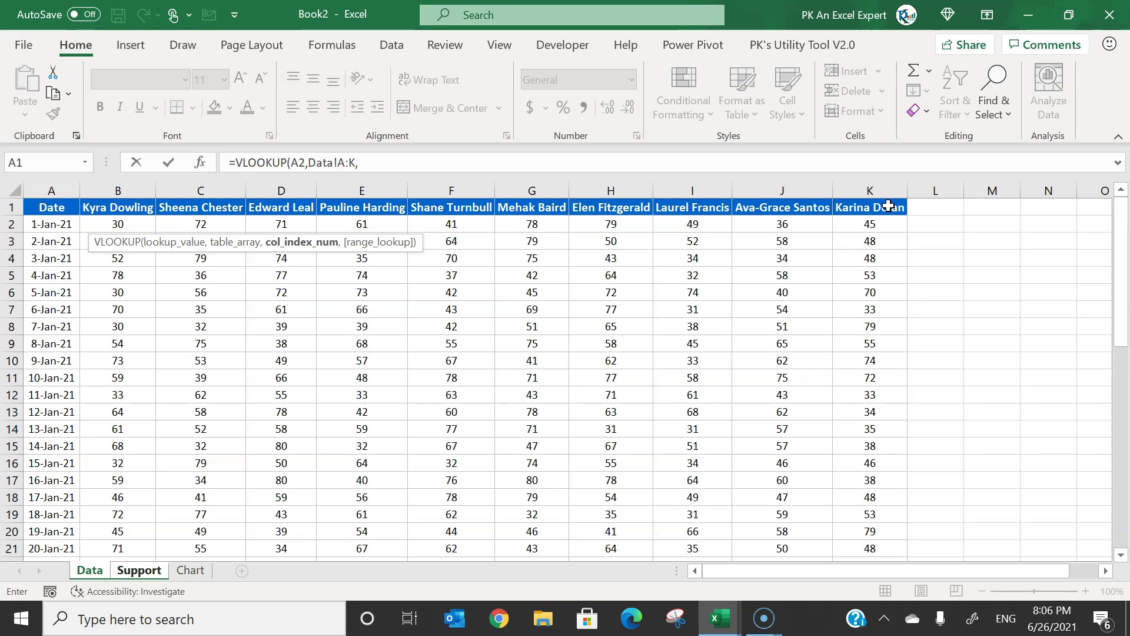
text(2,)
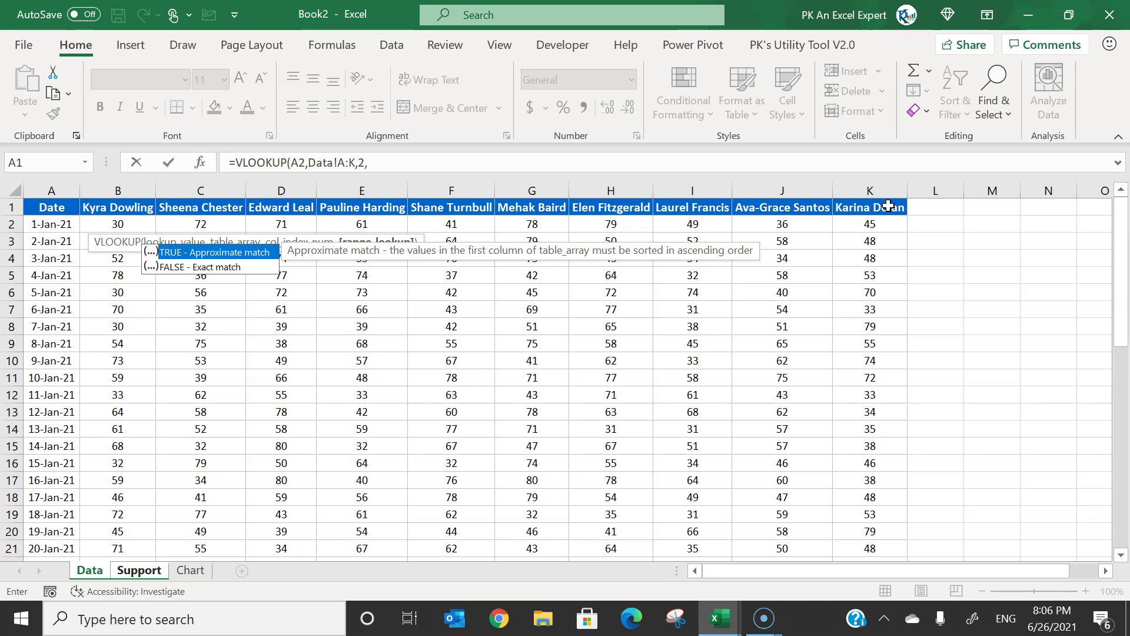
text())
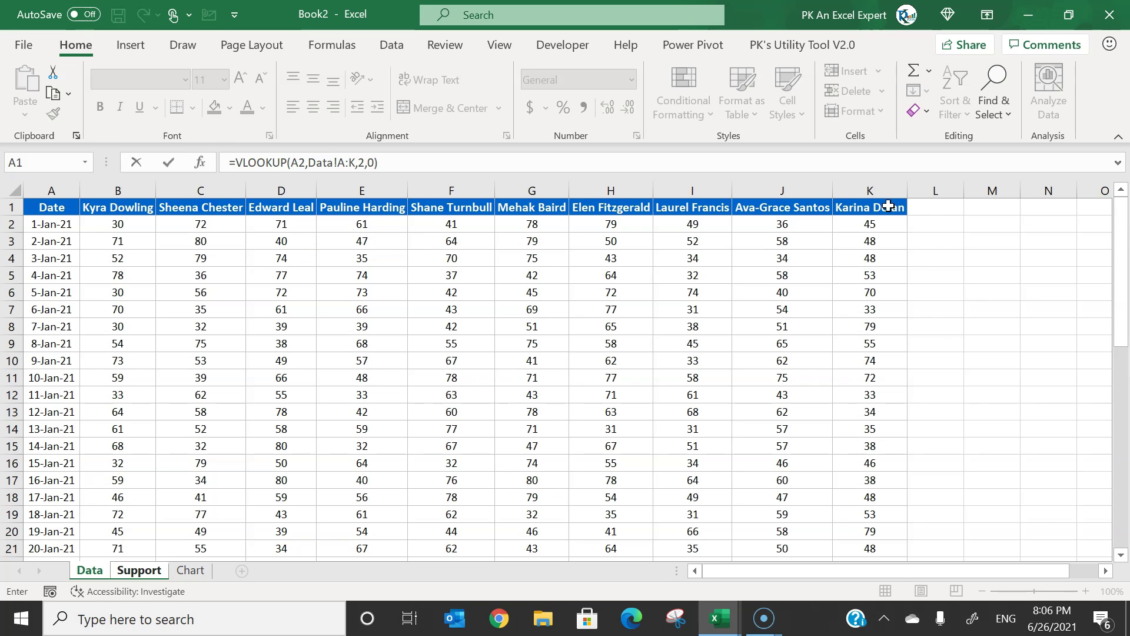
key(Return)
click(157, 223)
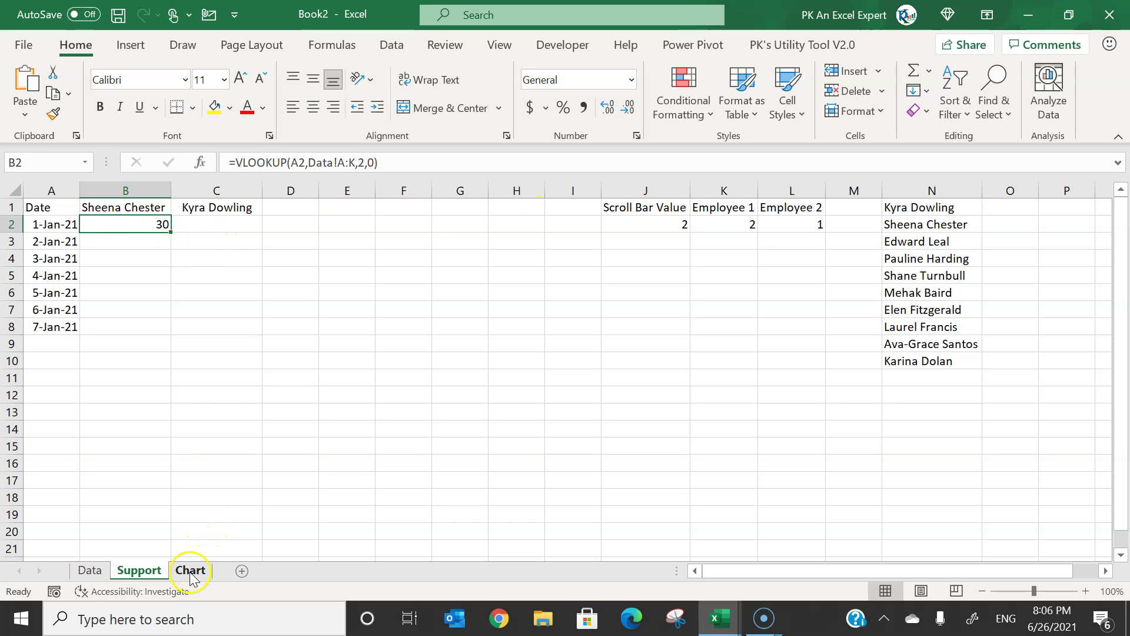
click(90, 570)
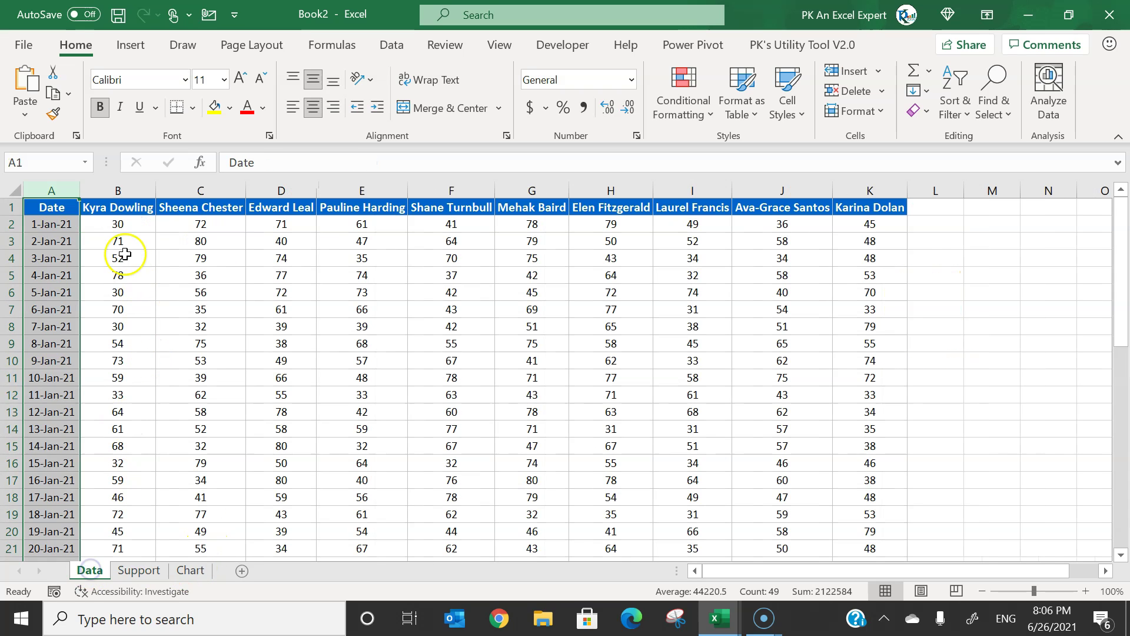
click(112, 208)
key(ctrl+Page_Down)
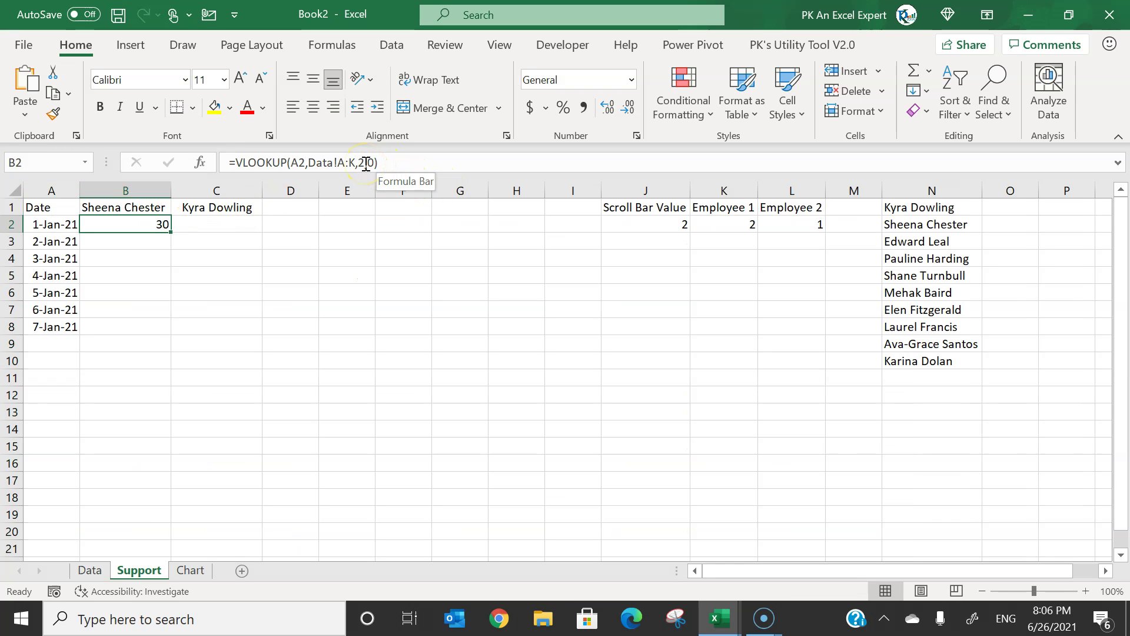
Switch the first employee dropdown to the fifth name, then review B2's formula unchanged
click(192, 570)
click(412, 259)
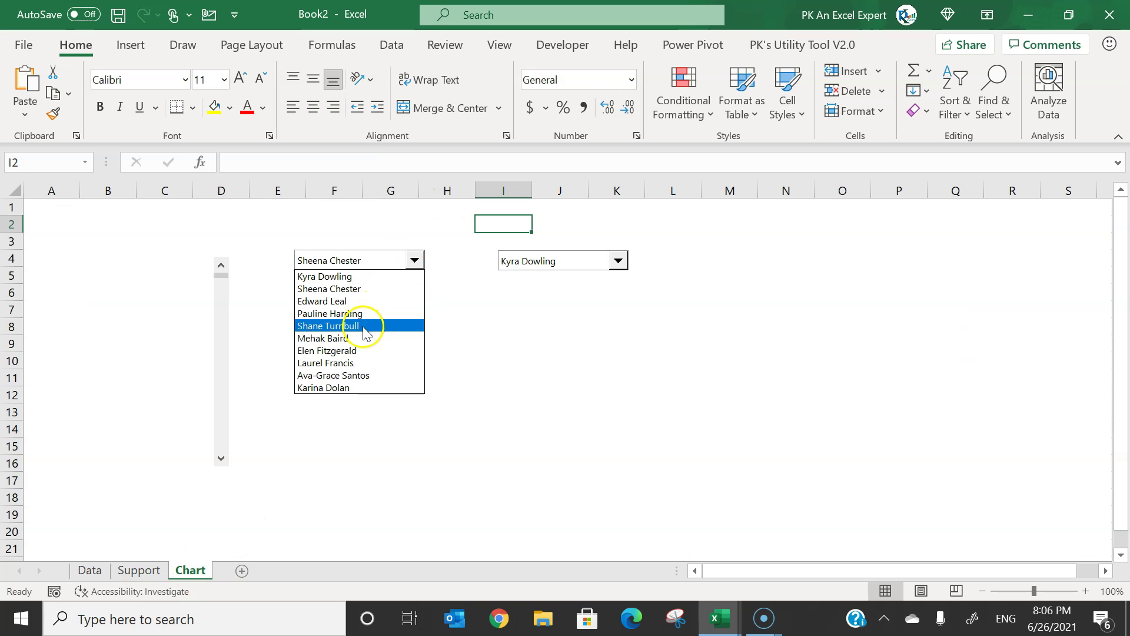
click(354, 328)
click(135, 568)
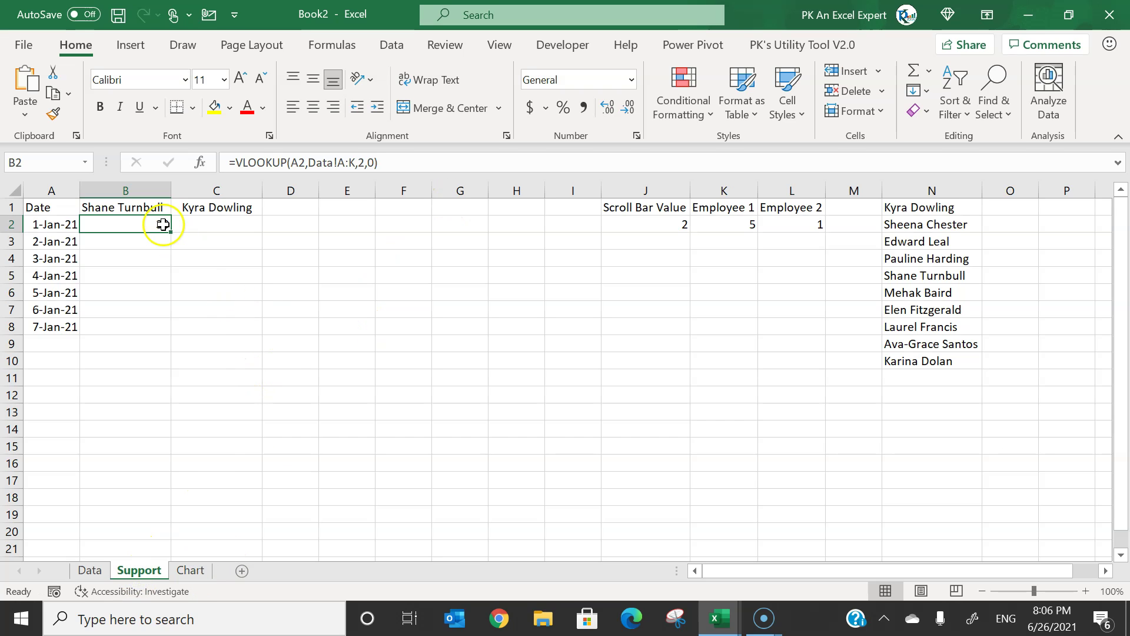
double_click(362, 162)
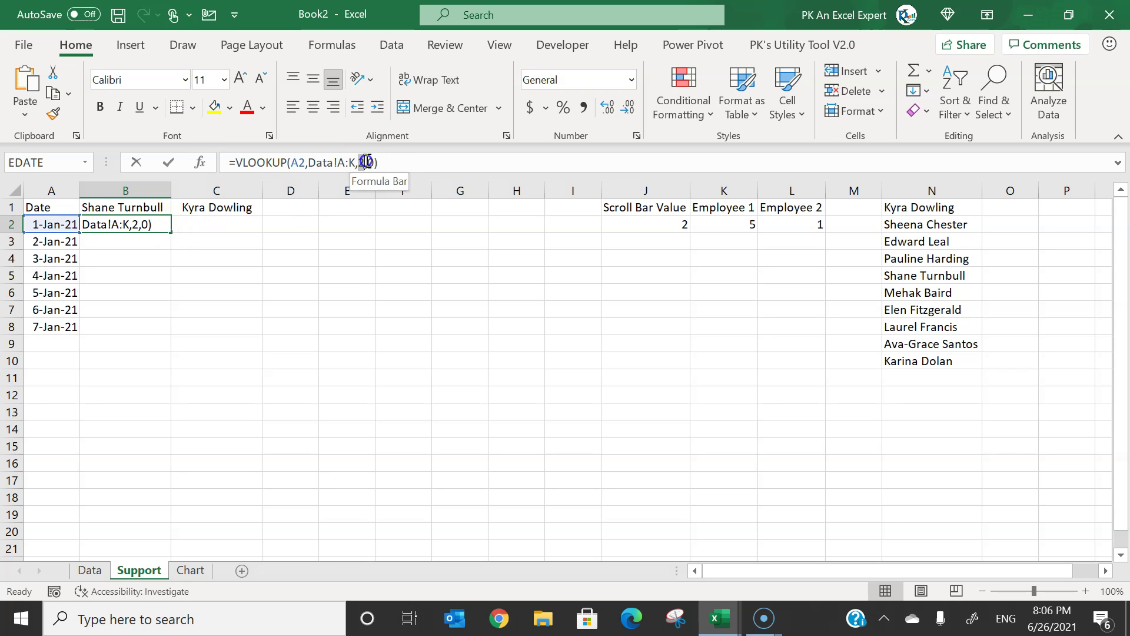
key(ctrl+Return)
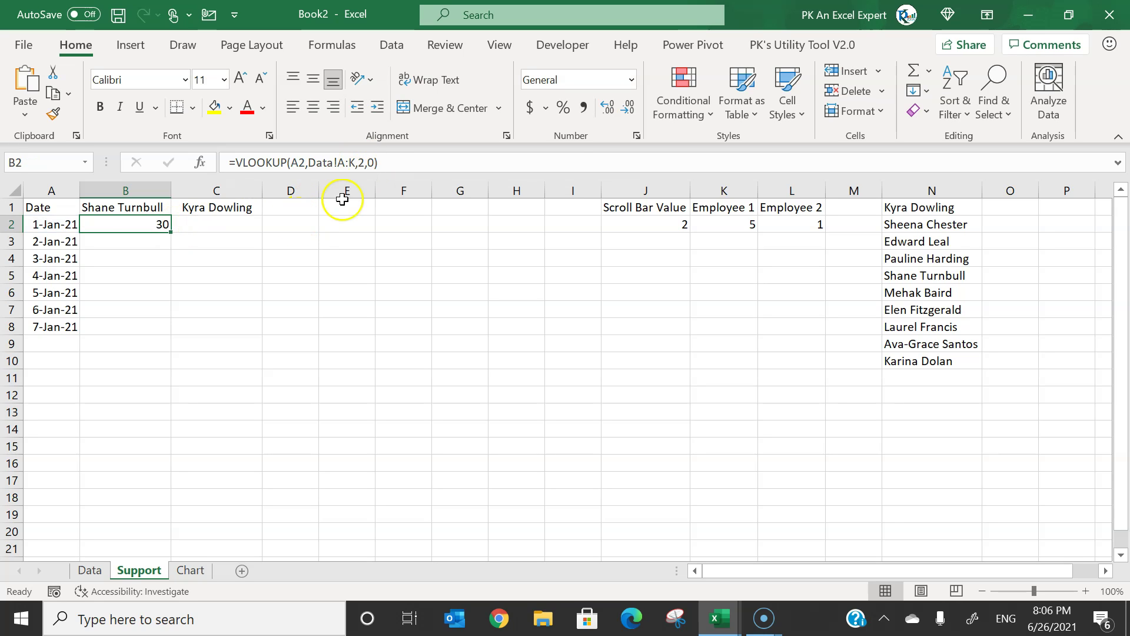
double_click(363, 162)
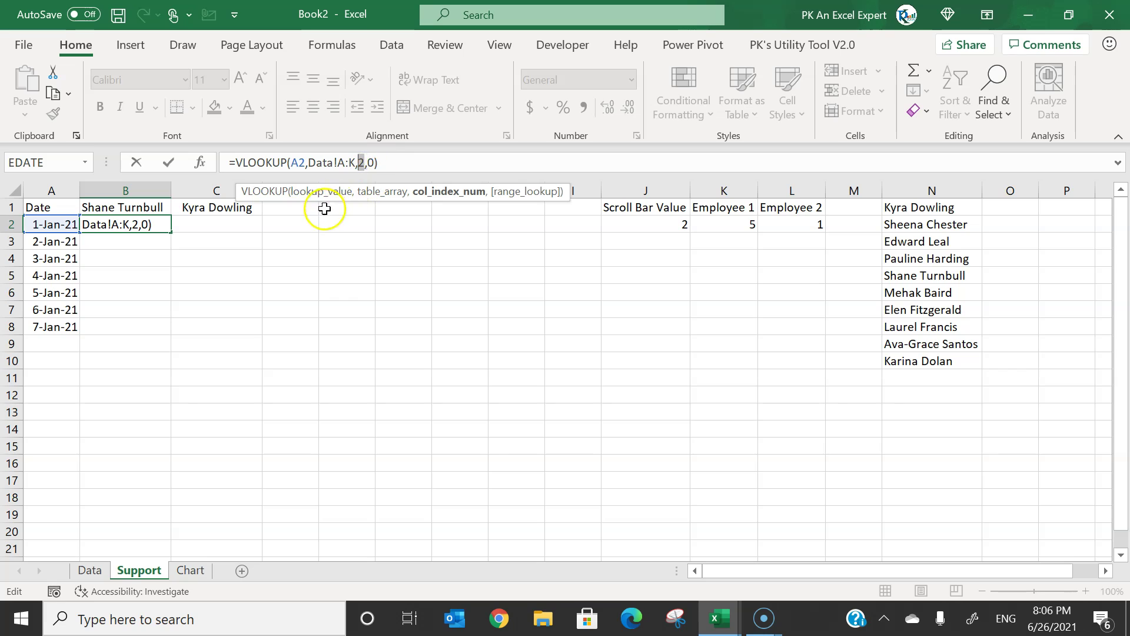
key(Escape)
click(336, 241)
Start a MATCH formula in Support E3 using B$1 as the lookup value
click(140, 223)
click(332, 243)
text(=ma)
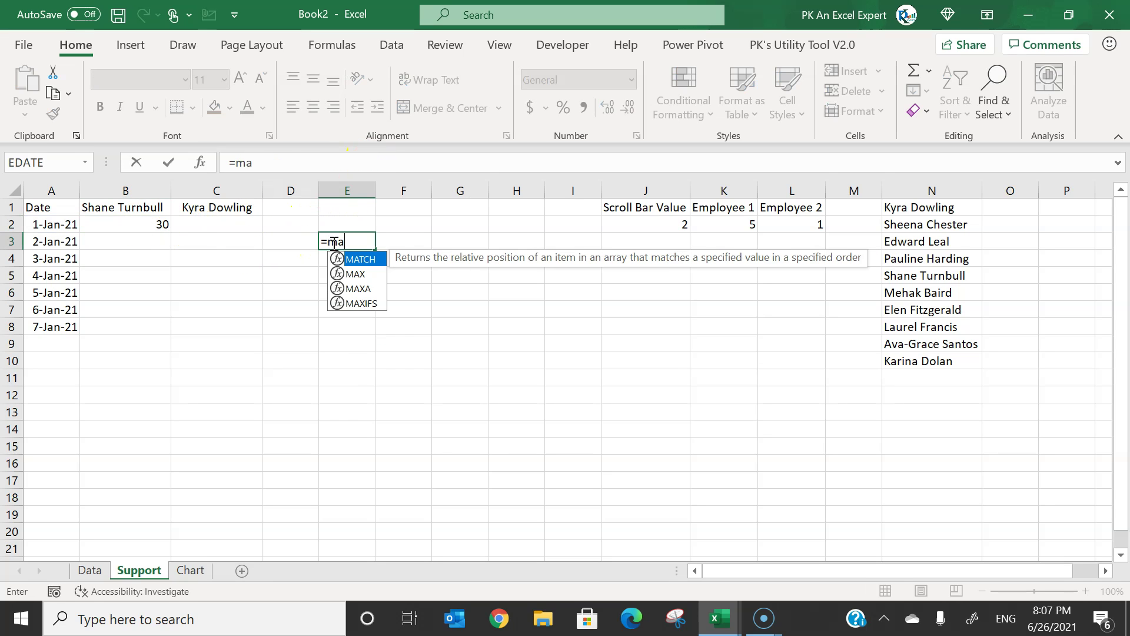
key(Tab)
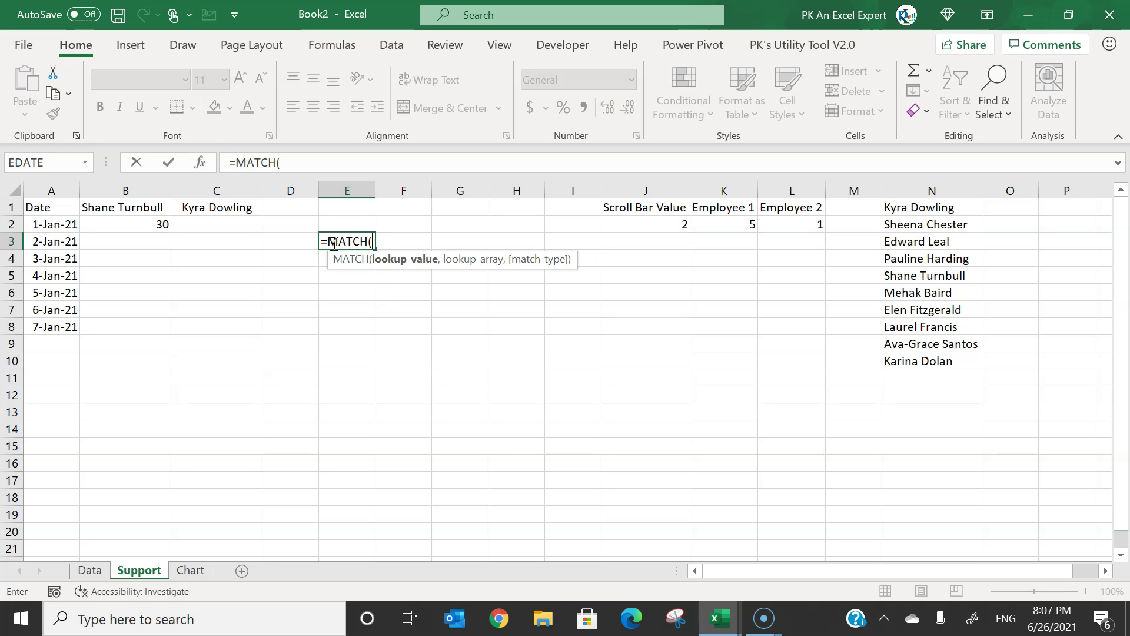
key(Up)
key(Up)
key(Home)
key(Right)
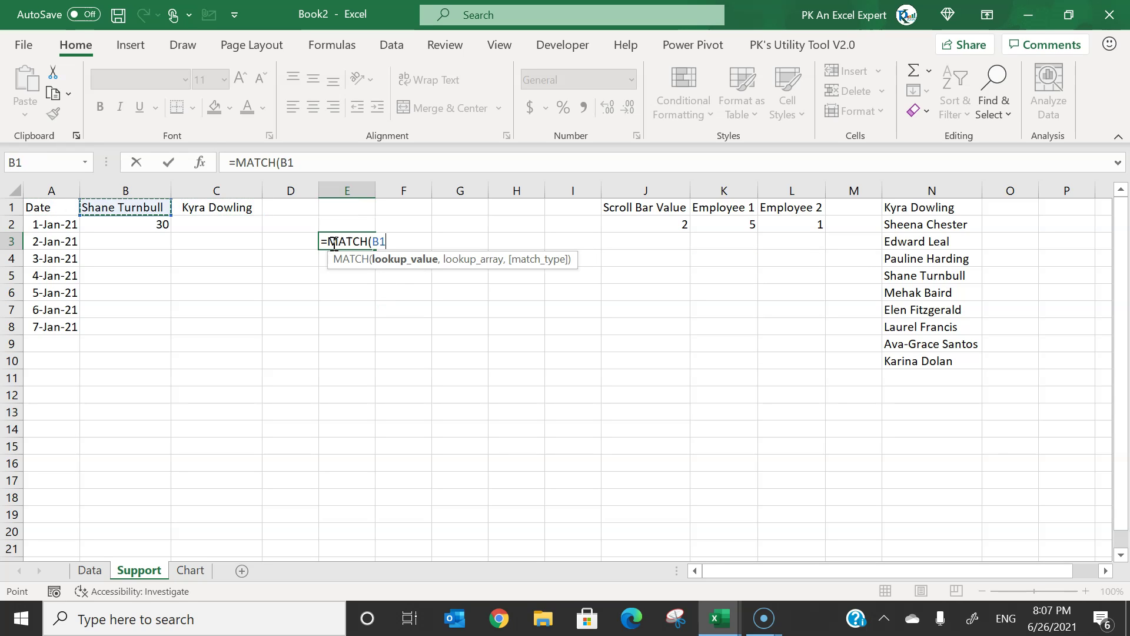
click(319, 157)
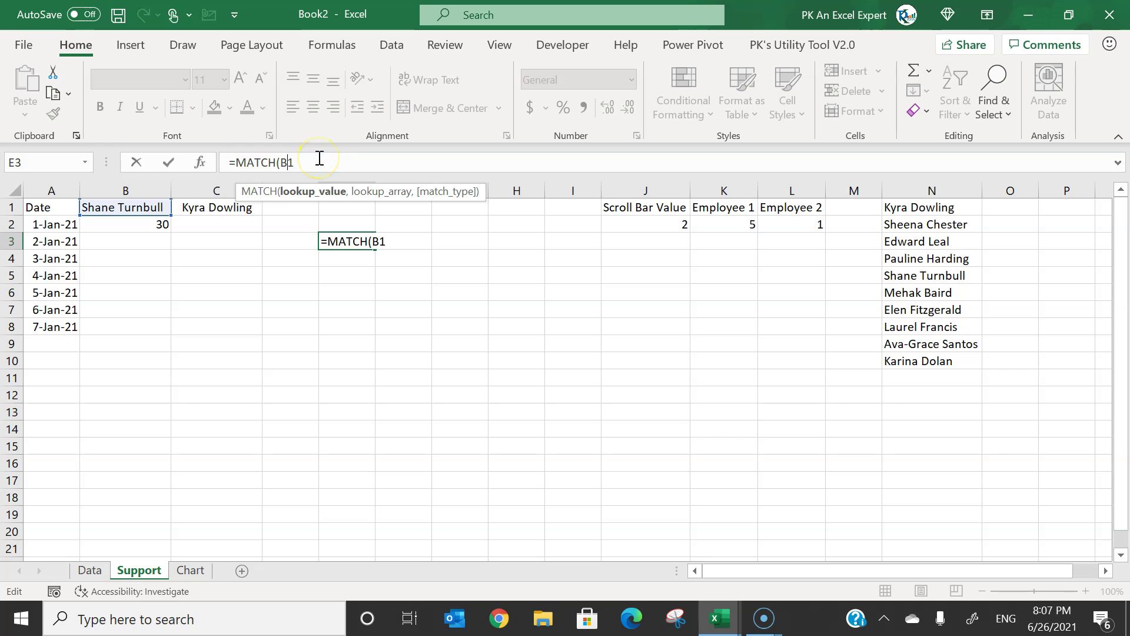
text($,)
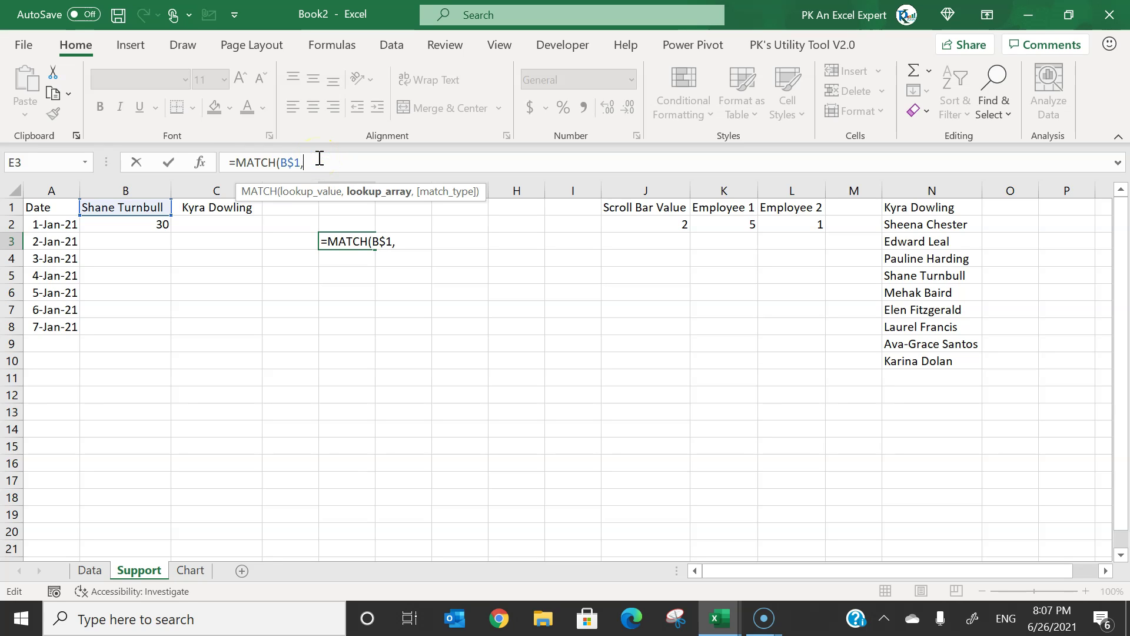
Complete it as =MATCH(B$1,Data!$1:$1,0) so E3 returns 6
click(90, 570)
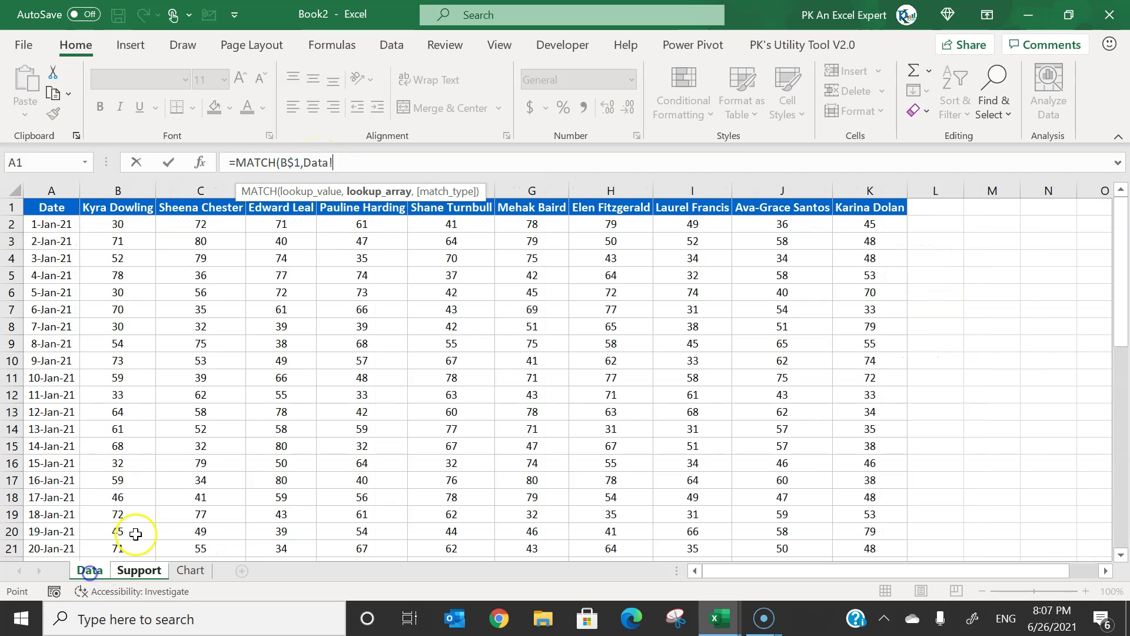
click(12, 207)
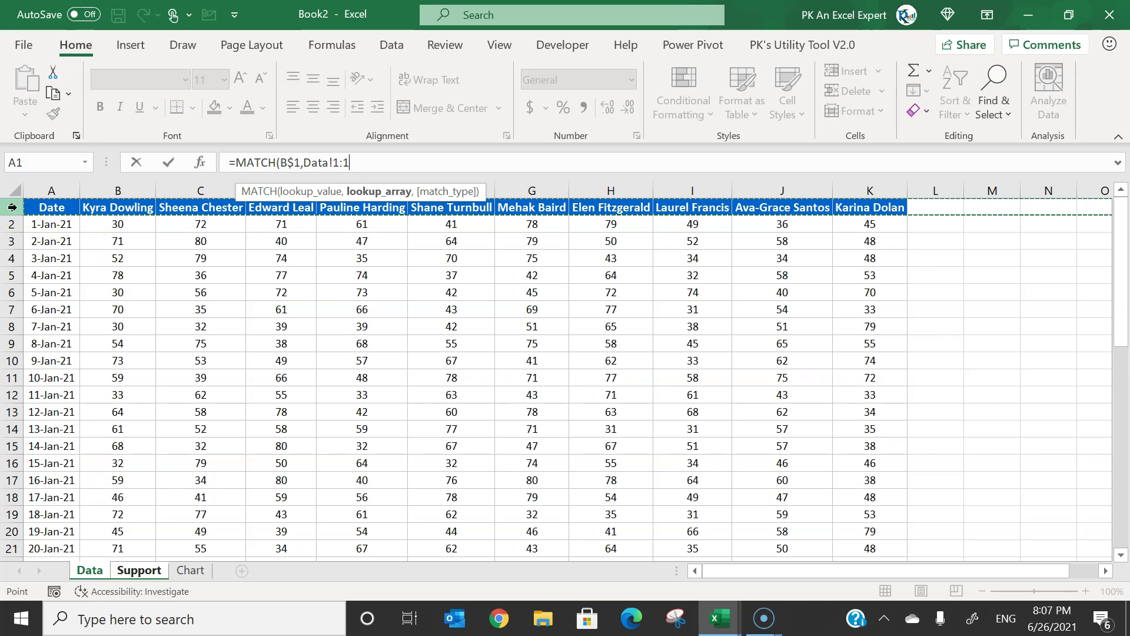
key(F4)
text($1,)
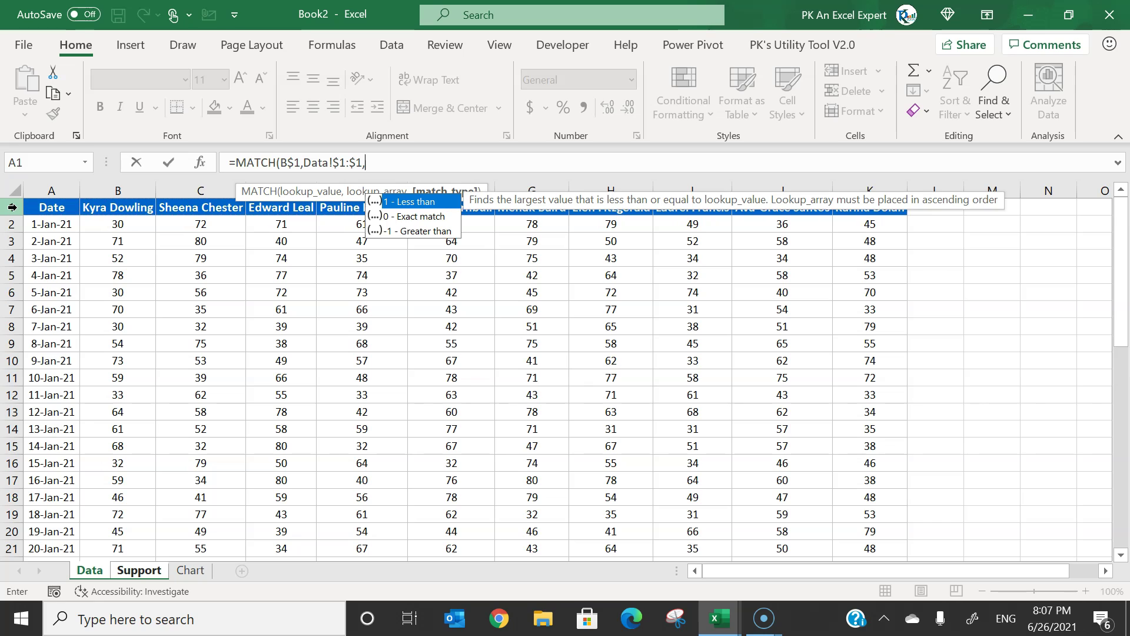
text(0))
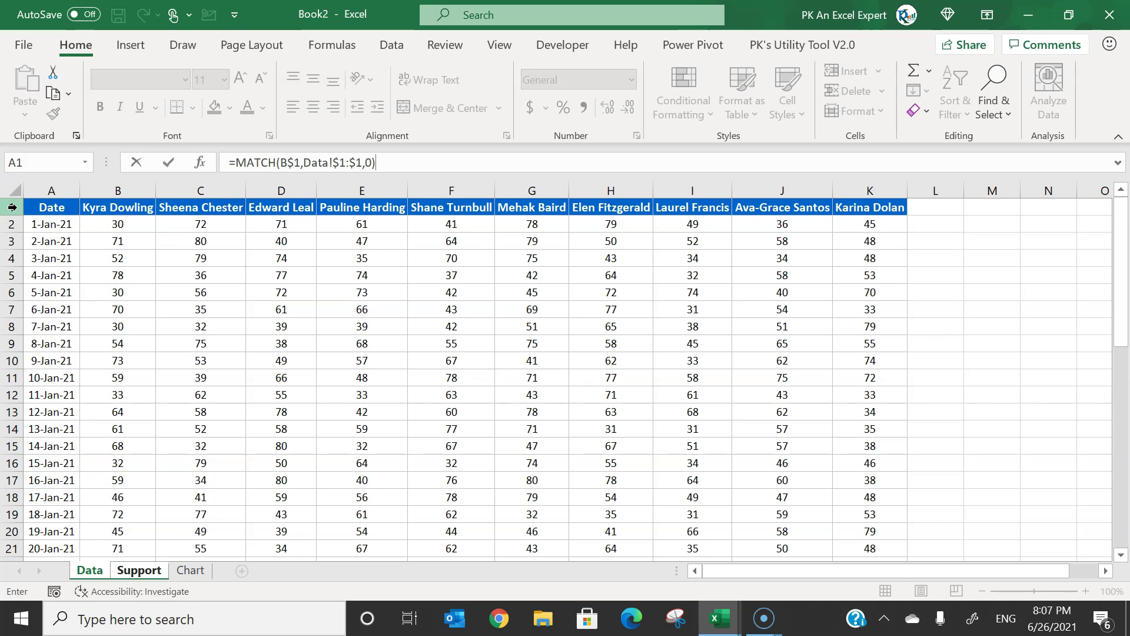
key(Return)
click(345, 239)
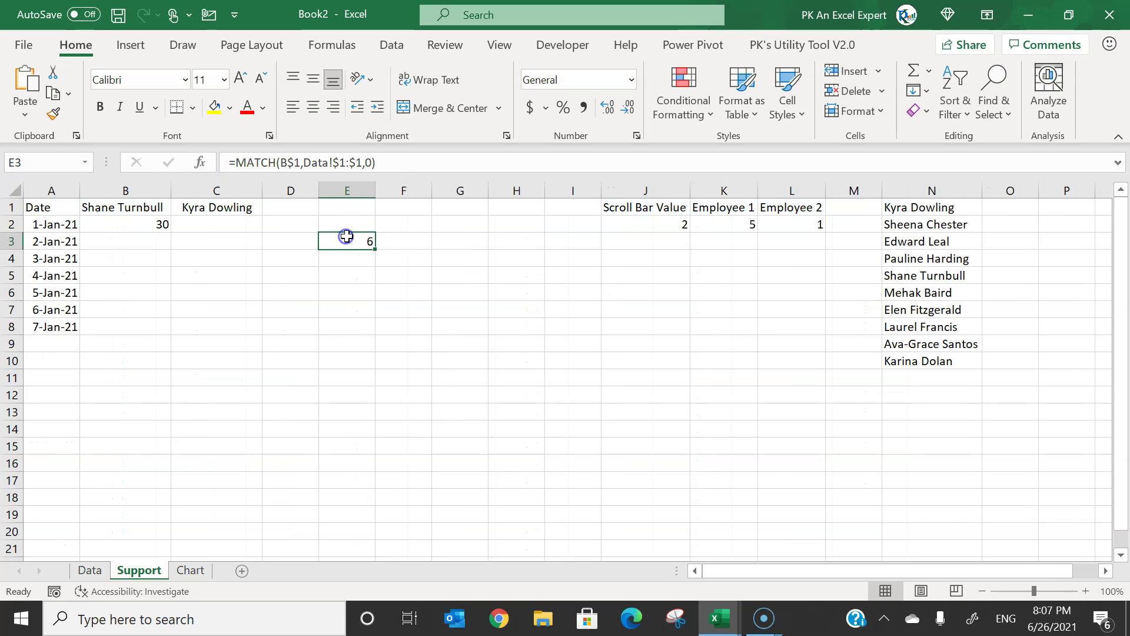
click(189, 569)
click(397, 259)
click(335, 276)
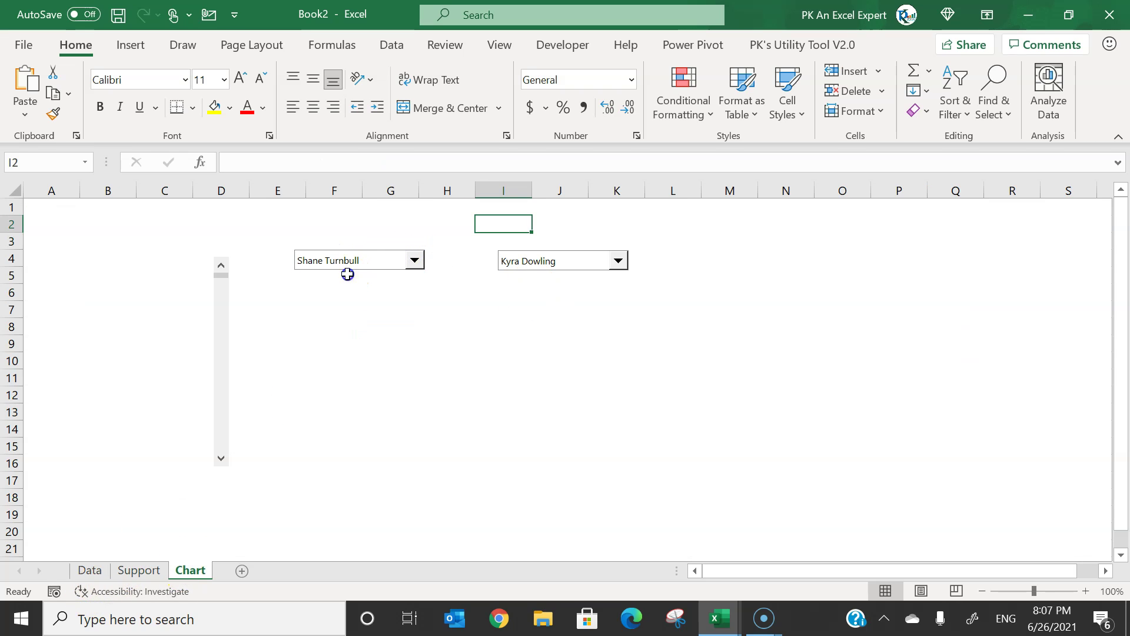
click(135, 569)
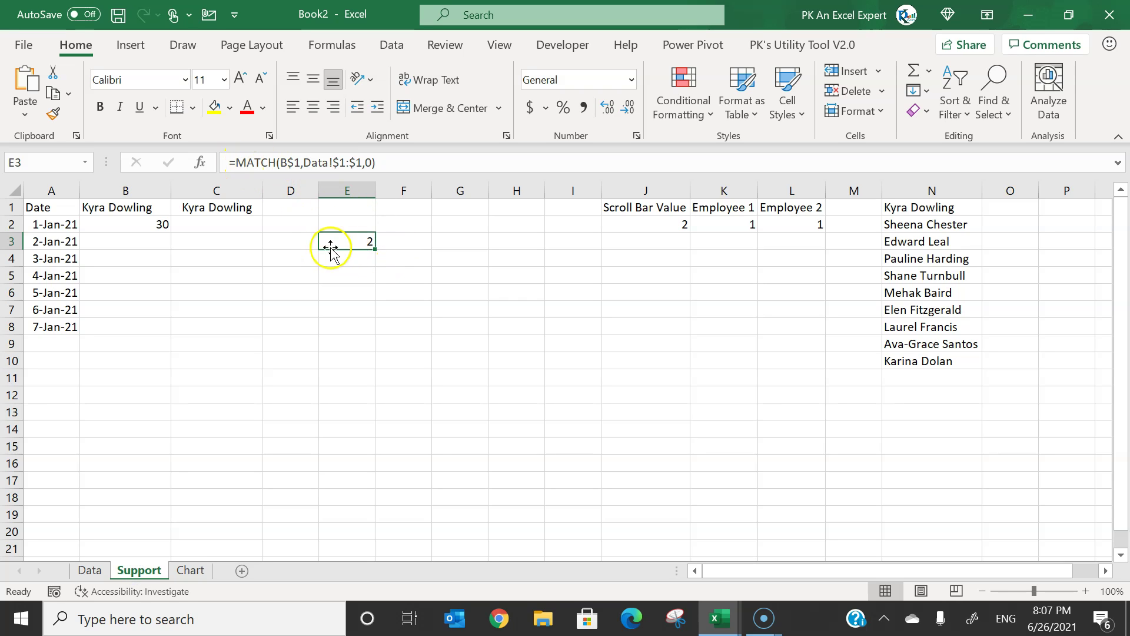
Replace B2's fixed VLOOKUP column index with MATCH(B$1,Data!$1:$1,0) copied from E3
drag(389, 162, 235, 163)
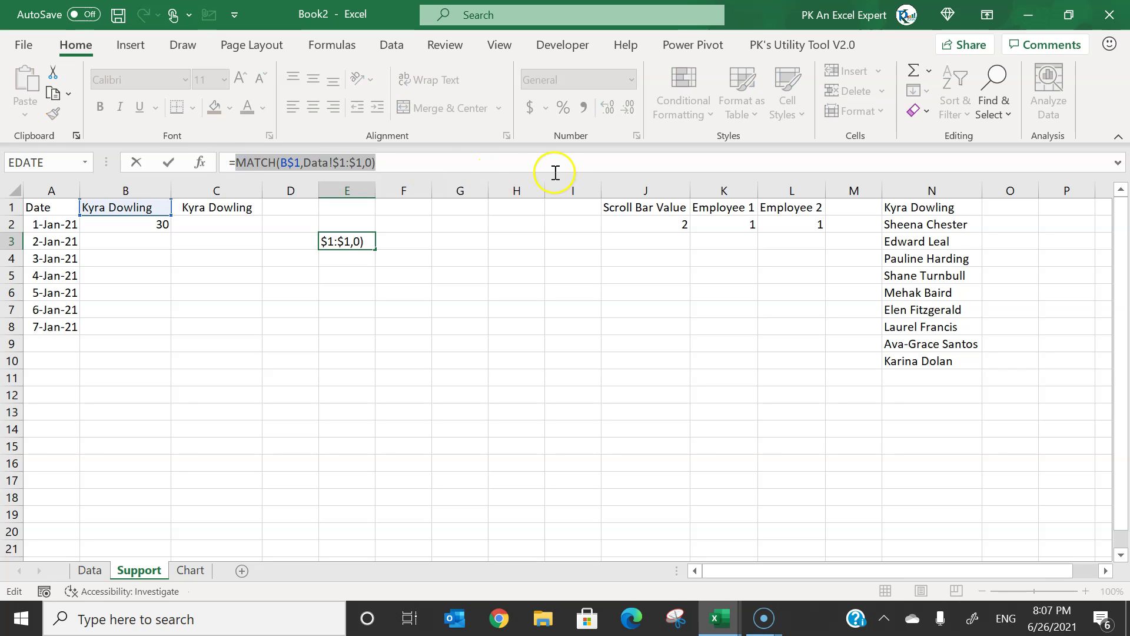
key(Escape)
click(147, 224)
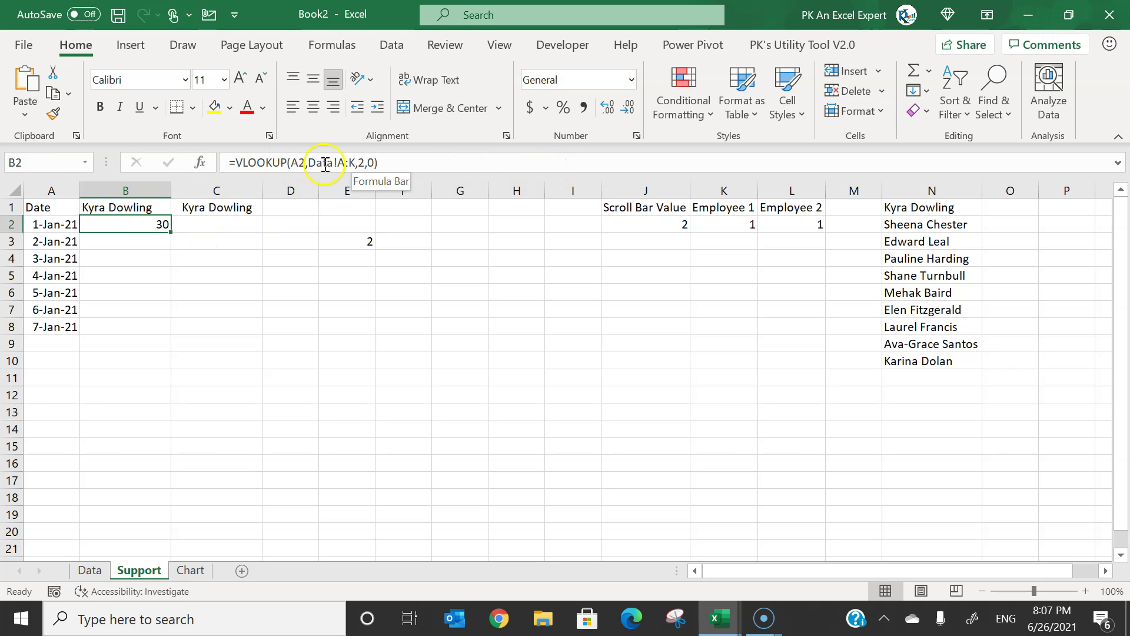
double_click(359, 163)
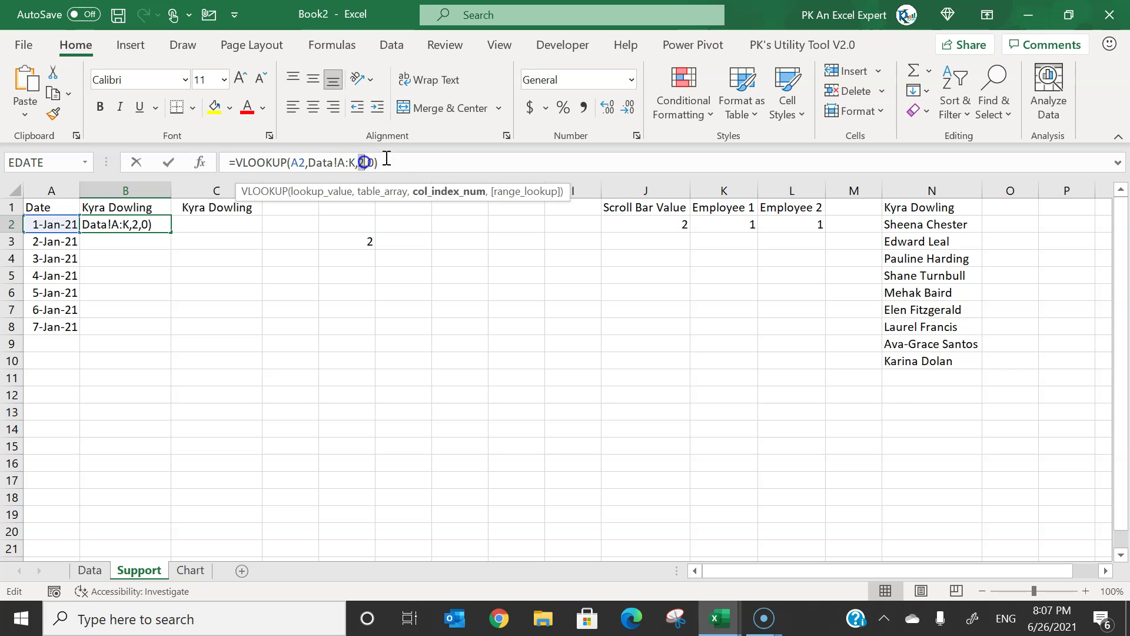
key(ctrl+v)
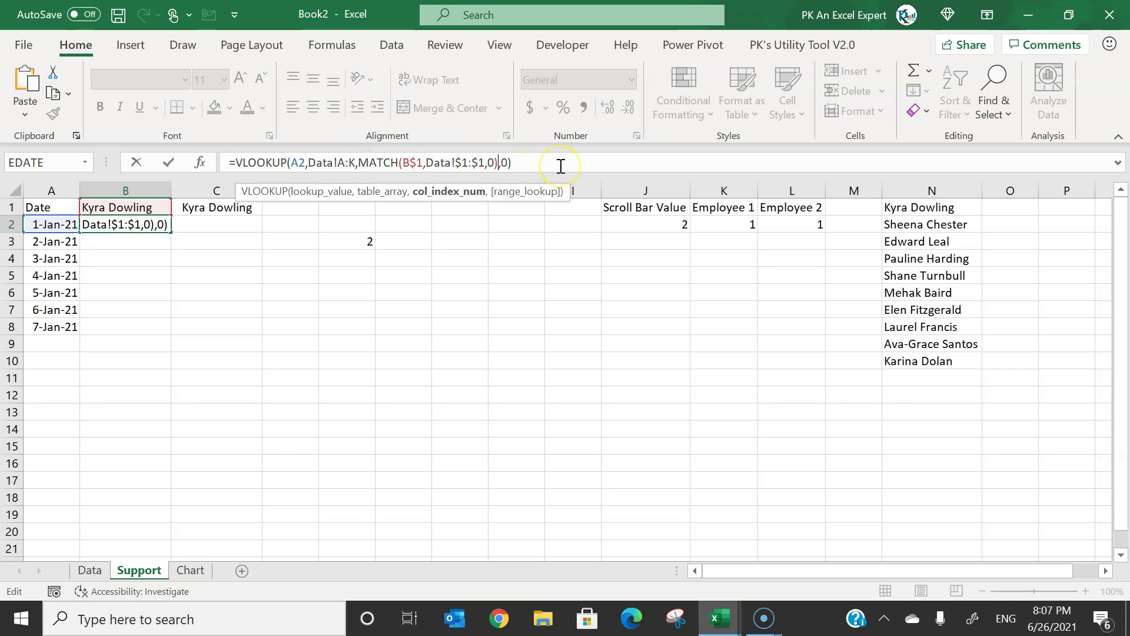
key(Return)
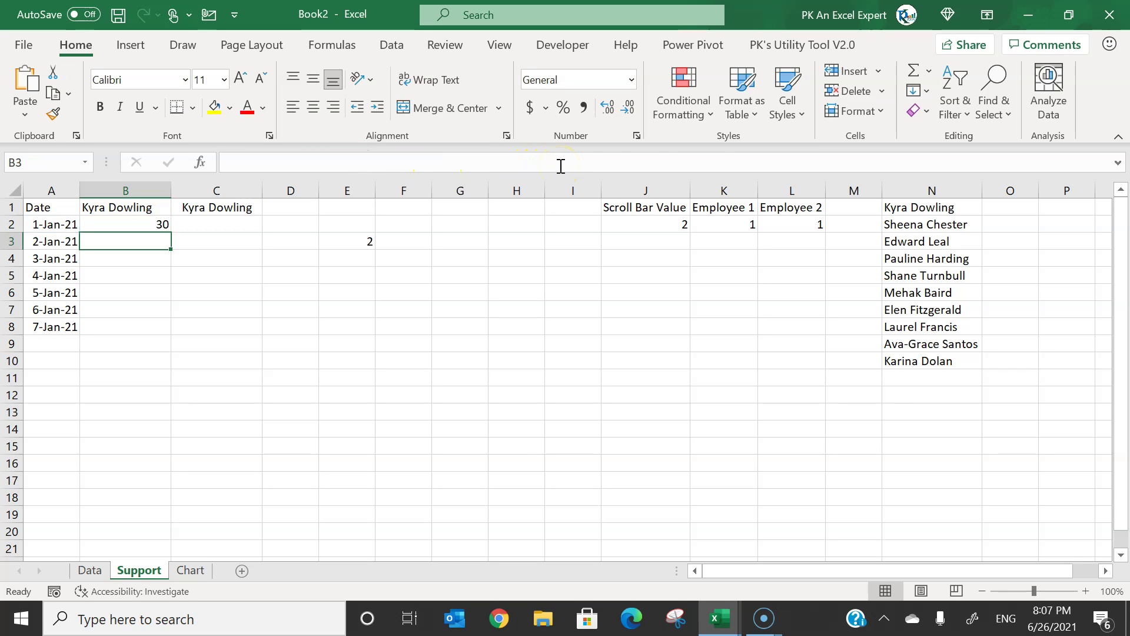
click(152, 224)
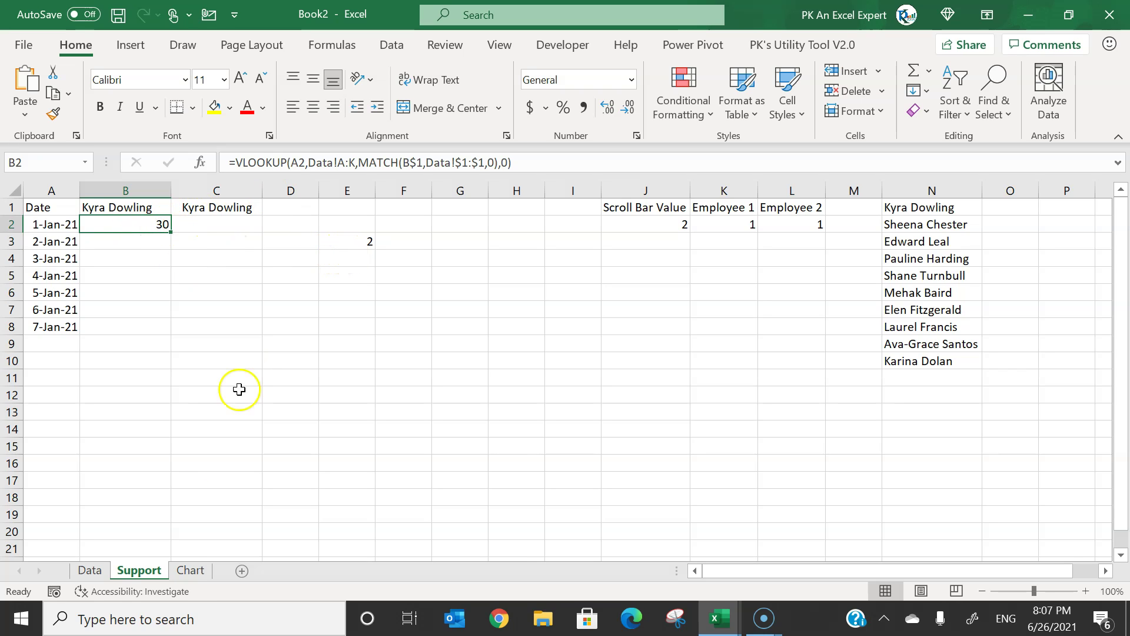
click(189, 570)
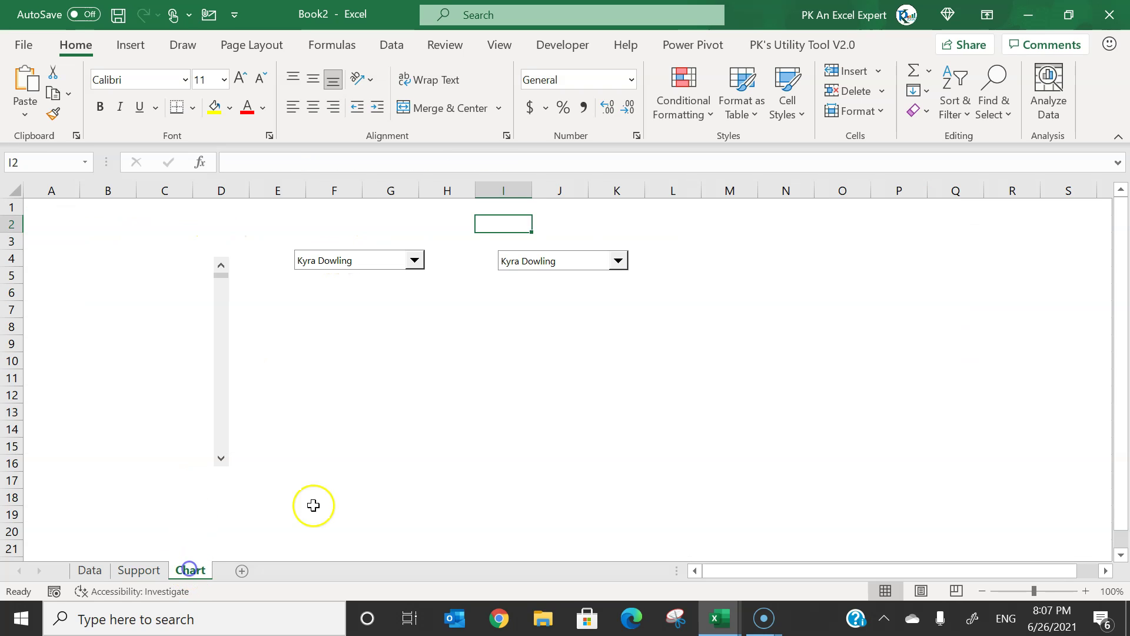
click(400, 261)
click(352, 313)
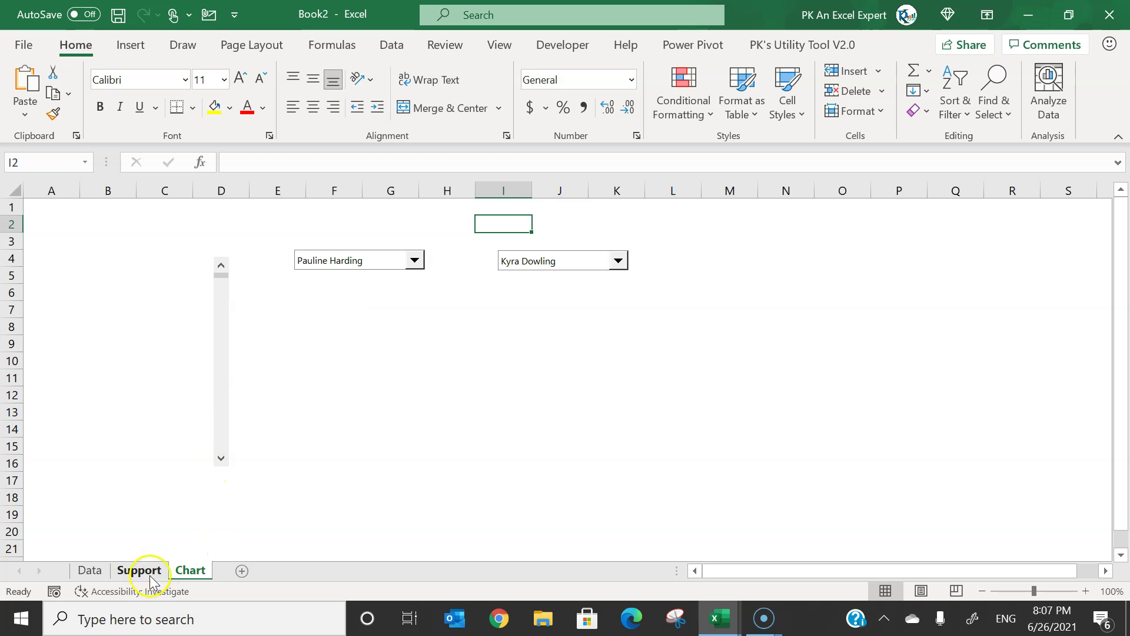
click(139, 570)
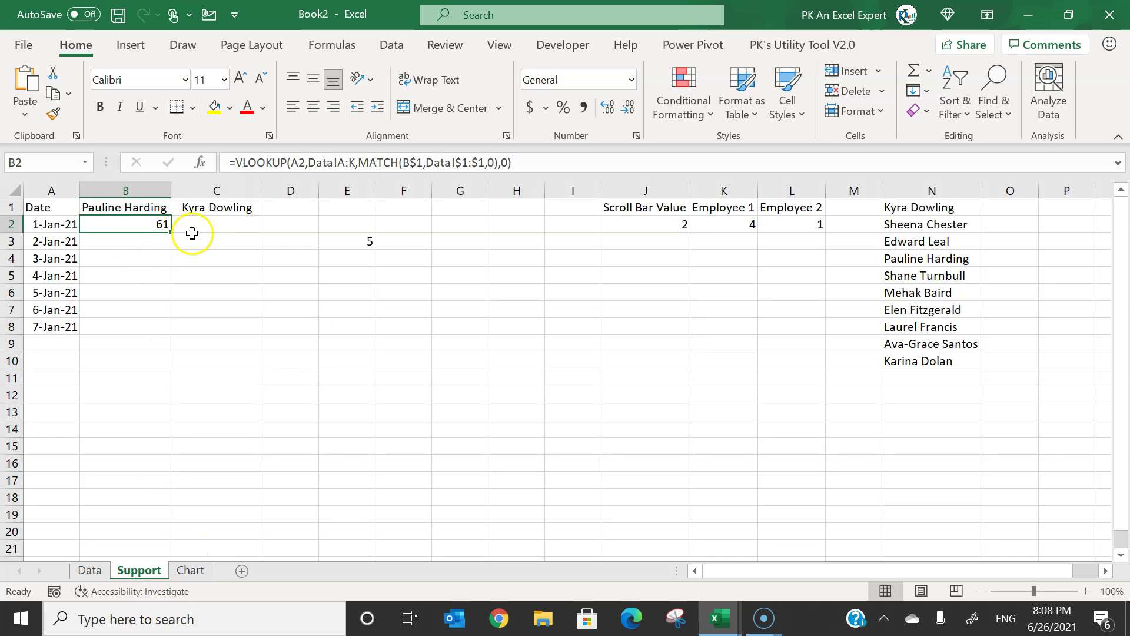
click(371, 243)
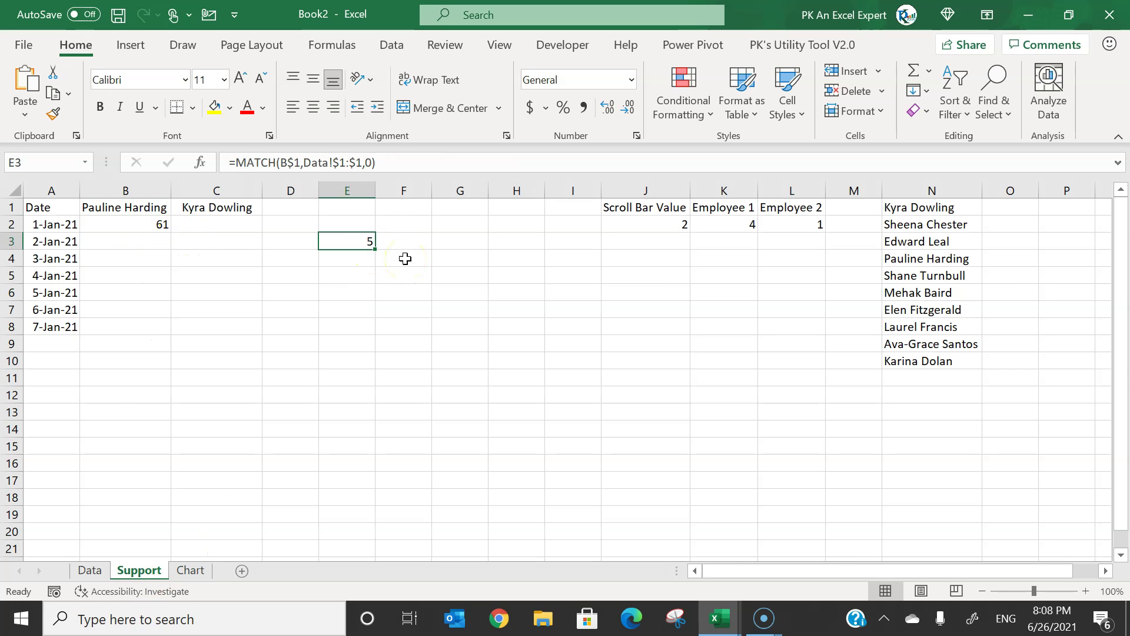
Undo the E3 test value and copy B2's lookup into C2, referencing C$1
key(ctrl+z)
click(546, 161)
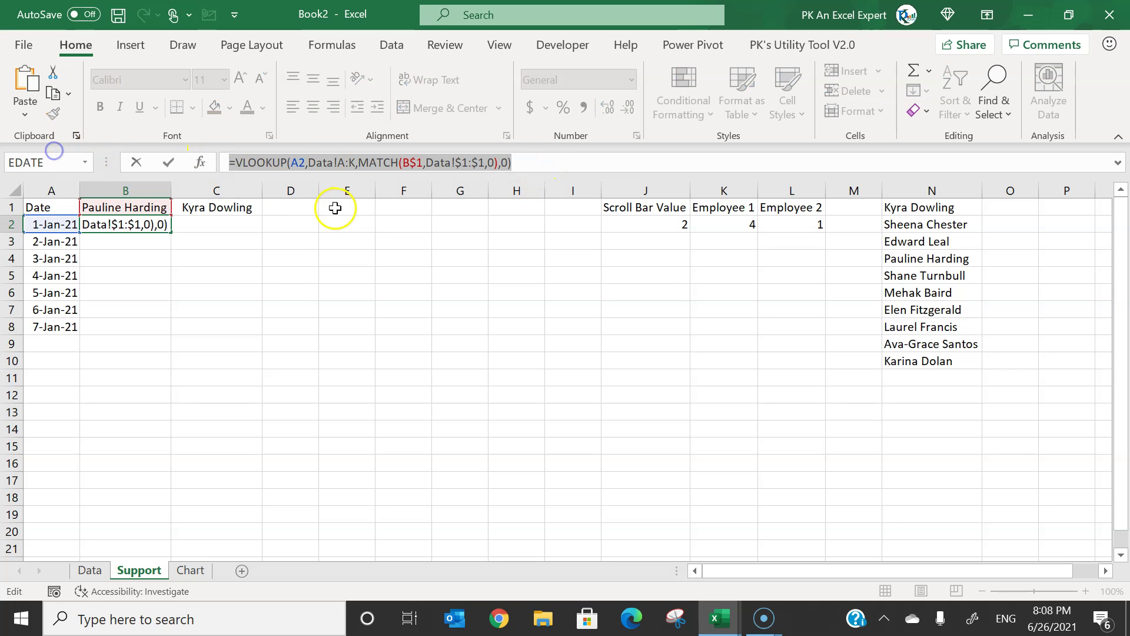
key(Escape)
click(231, 225)
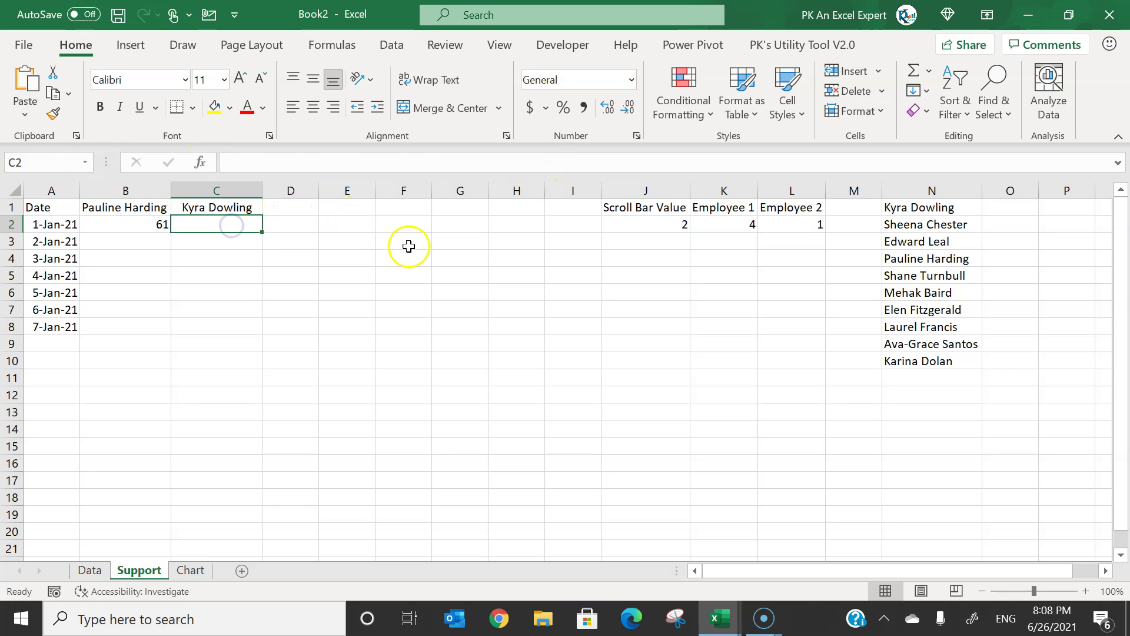
text(=VLOOKUP(A2,Data!A:K,MATCH(B$1,Data!$1:$1,0),0))
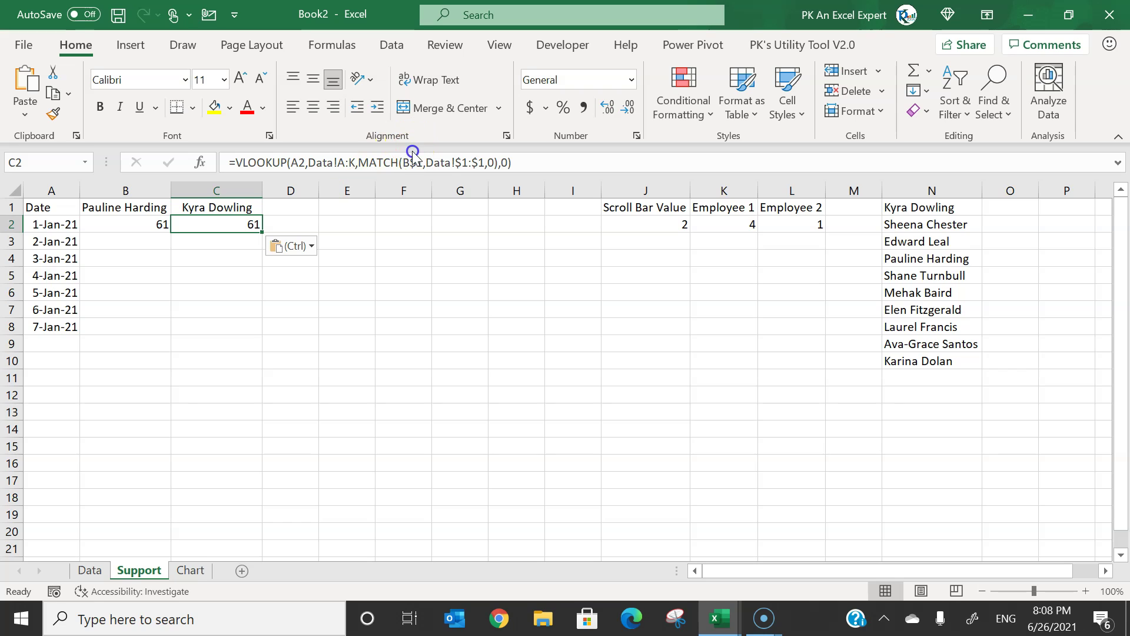
click(403, 161)
drag(141, 219, 217, 210)
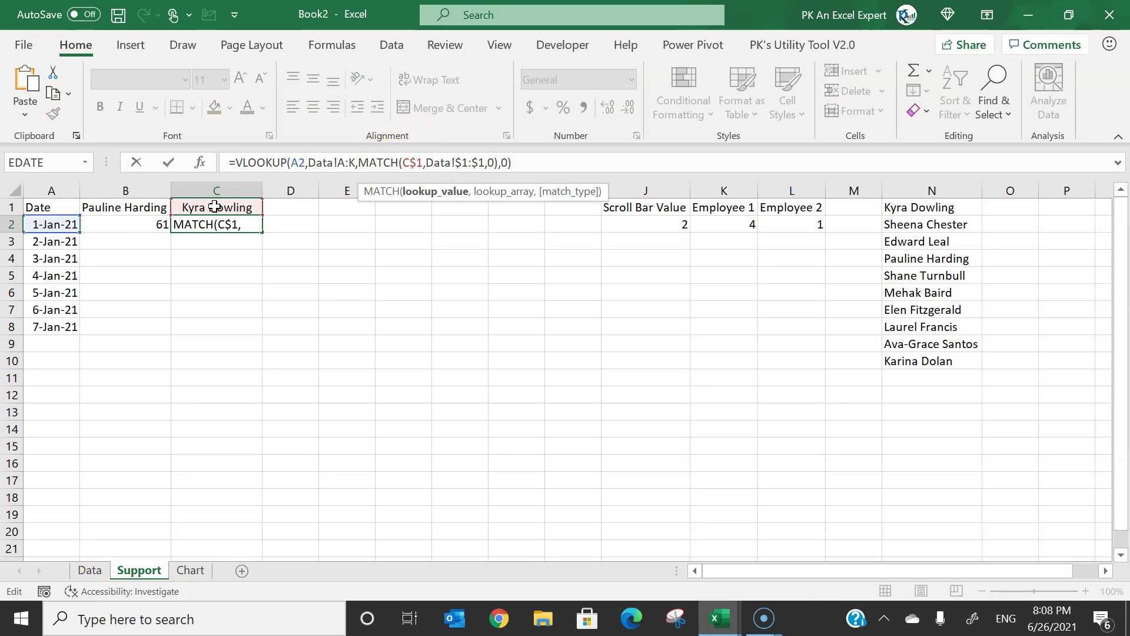
key(Return)
Fill the B2:C2 lookup formulas down to row 8 with Ctrl+D
mouse_move(149, 223)
mouse_down()
mouse_move(233, 225)
mouse_move(222, 321)
mouse_up()
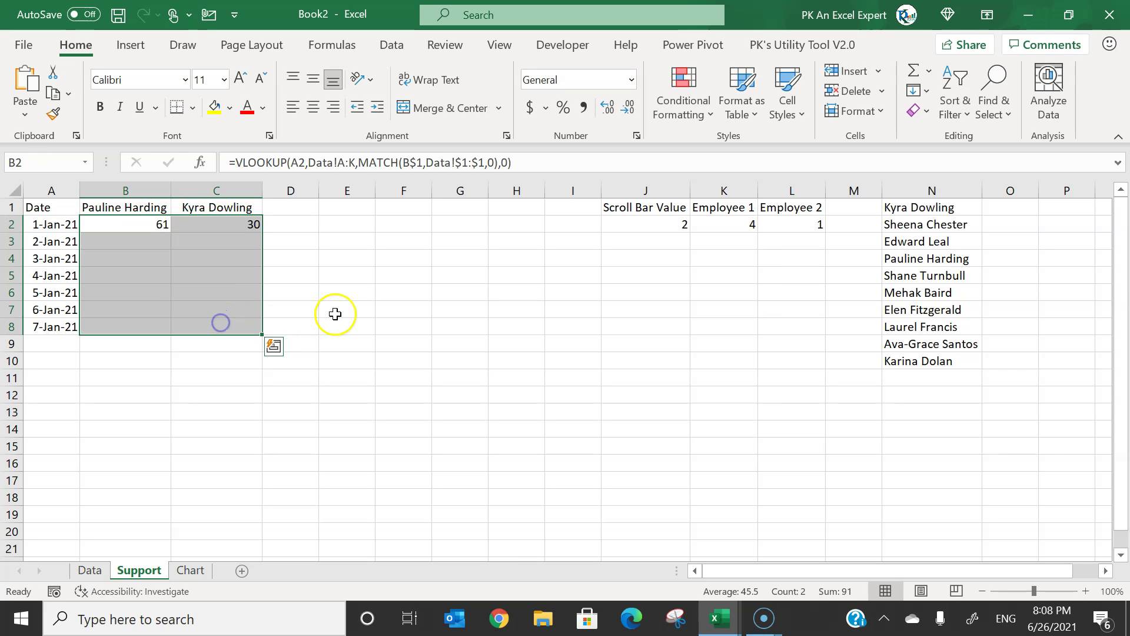
key(ctrl+d)
click(252, 256)
click(339, 242)
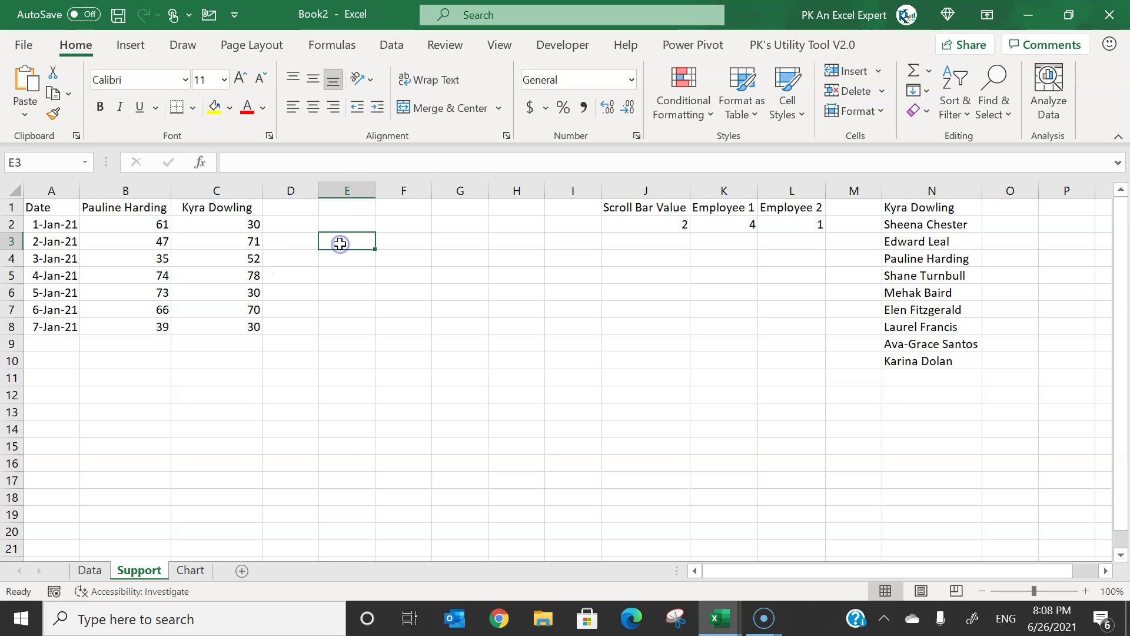
click(139, 222)
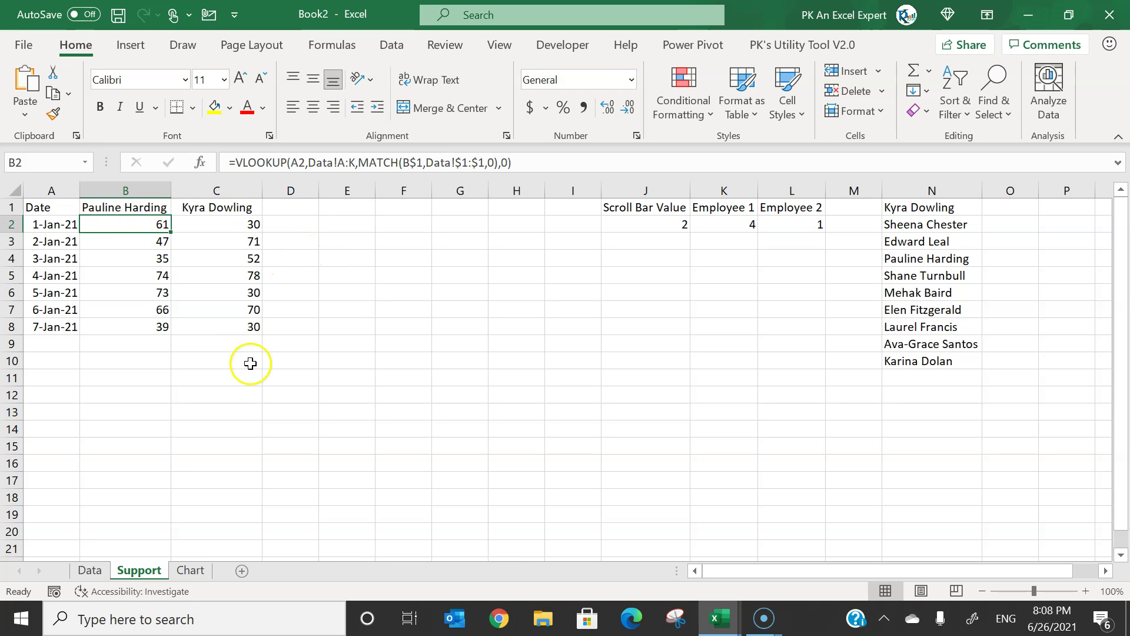
click(312, 212)
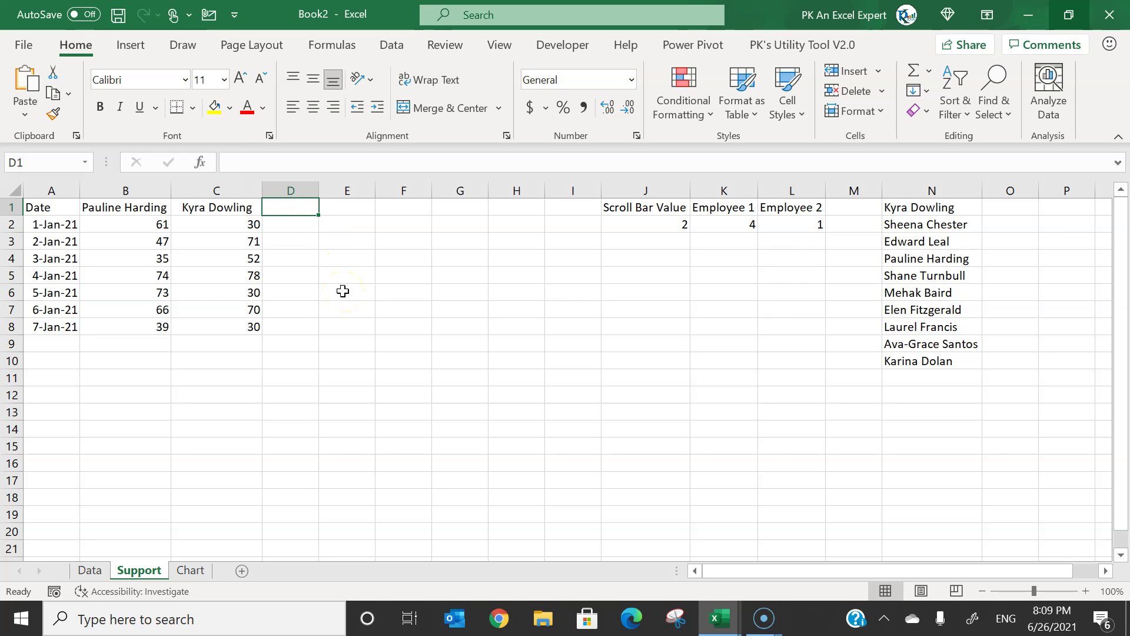
Enter the header 'Left Padding' in Support D1
text(Lef)
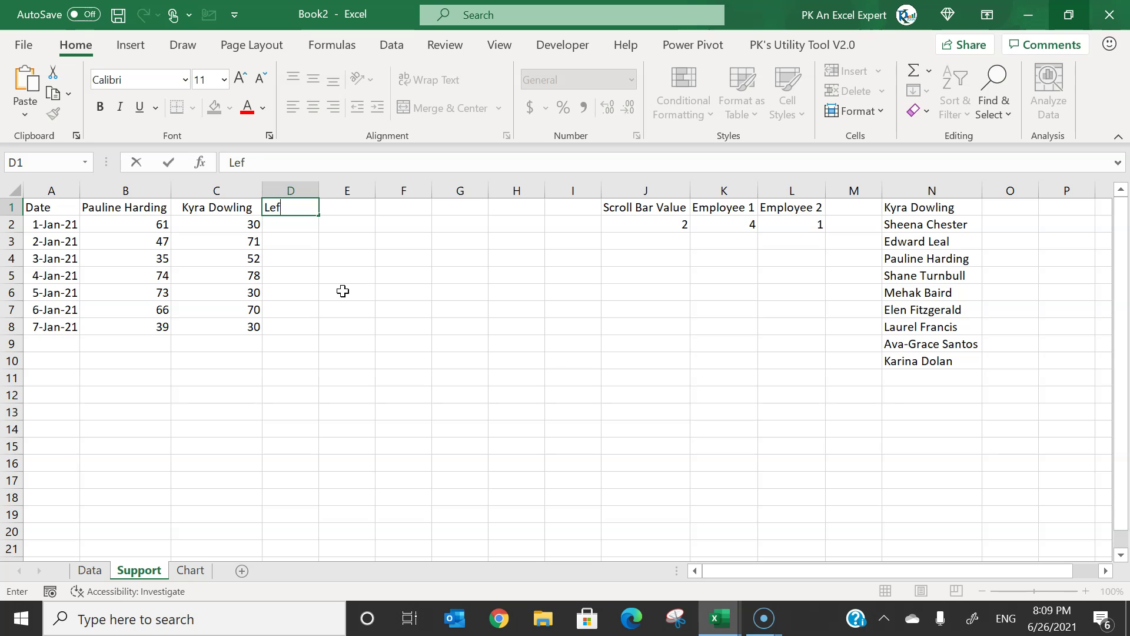
text(t Padding)
key(ctrl+Return)
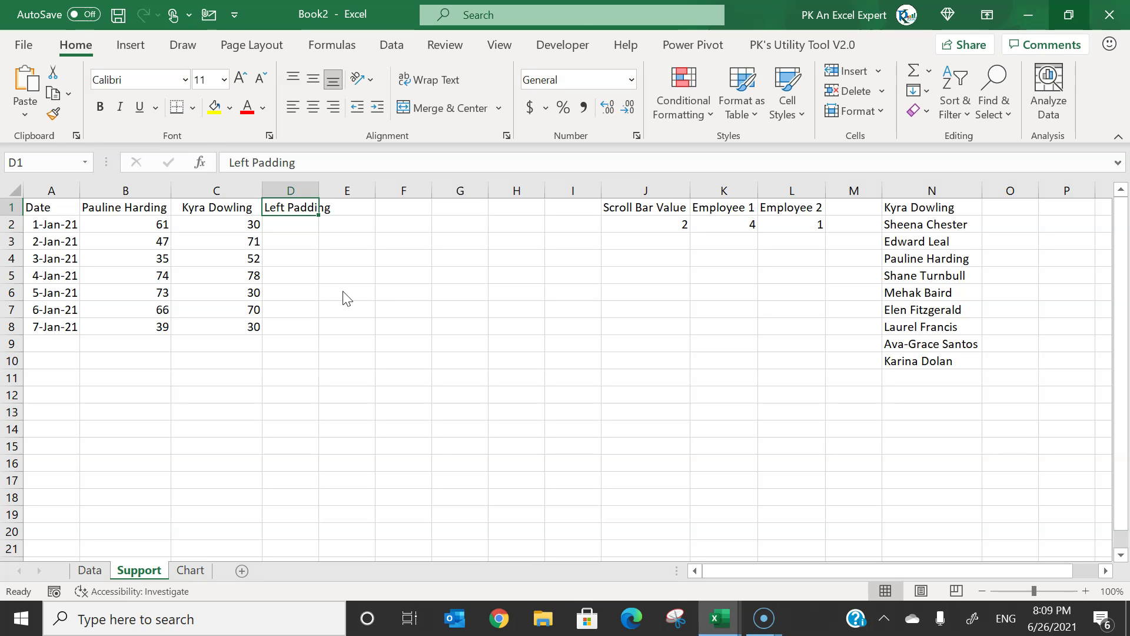
key(Down)
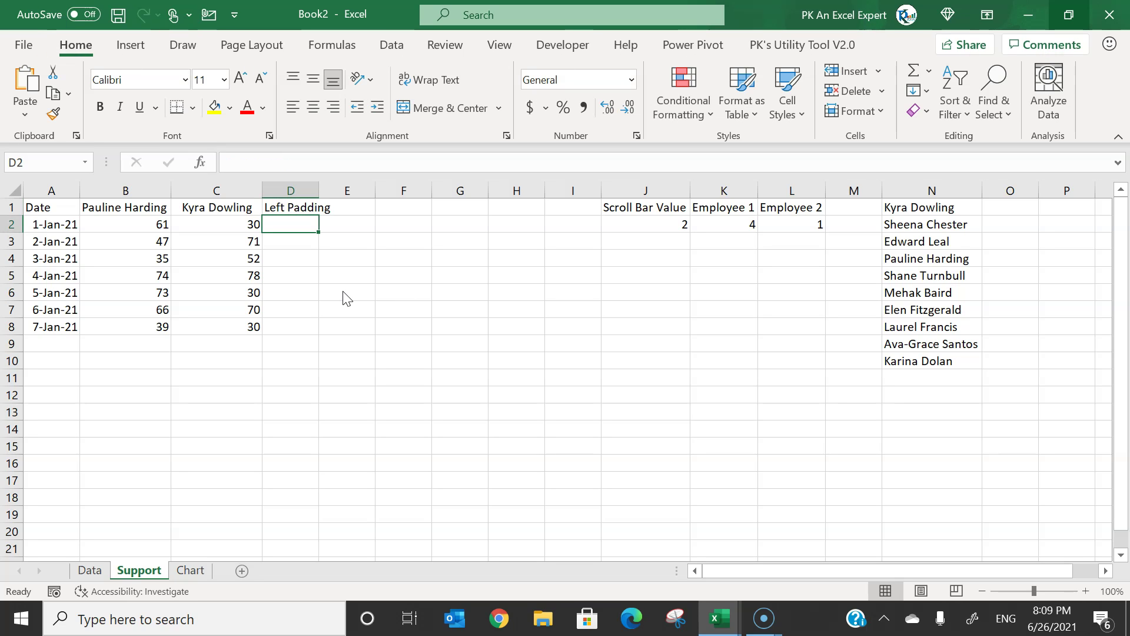
Enter =MAX($B$2:$B$8)-B2 in D2
text(=max)
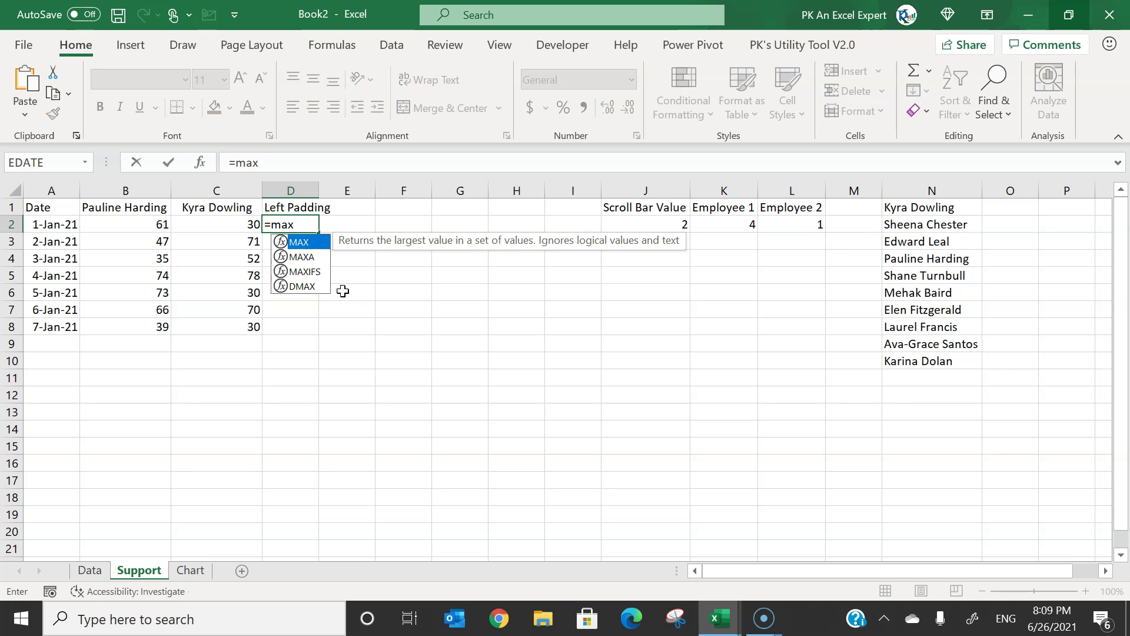
key(Tab)
key(Left)
key(Left)
key(ctrl+shift+Down)
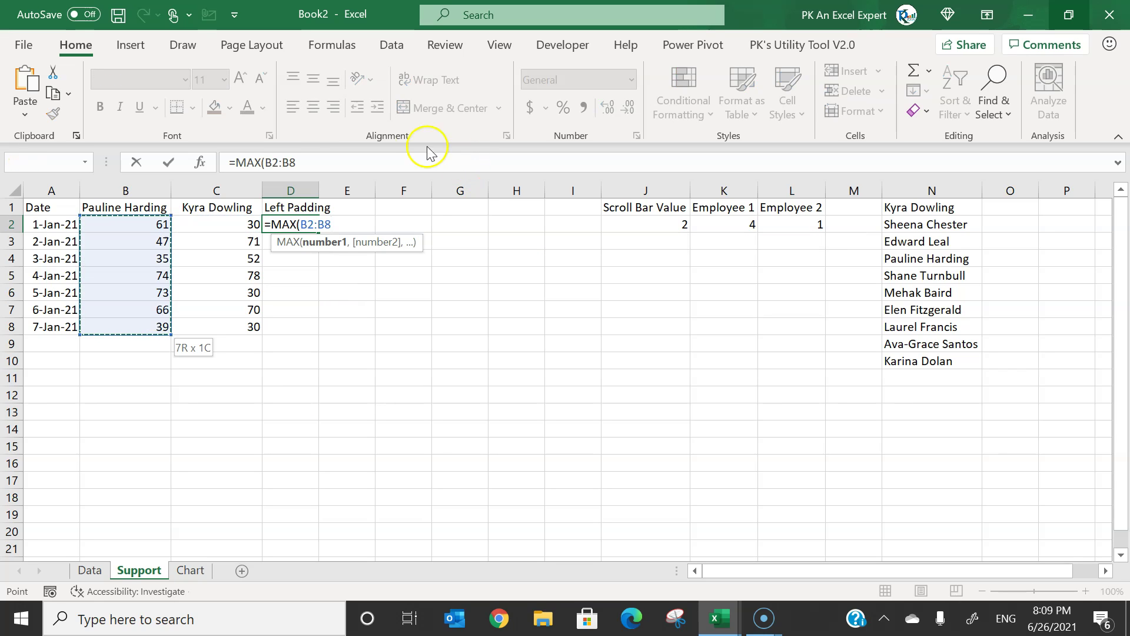
drag(267, 162, 296, 162)
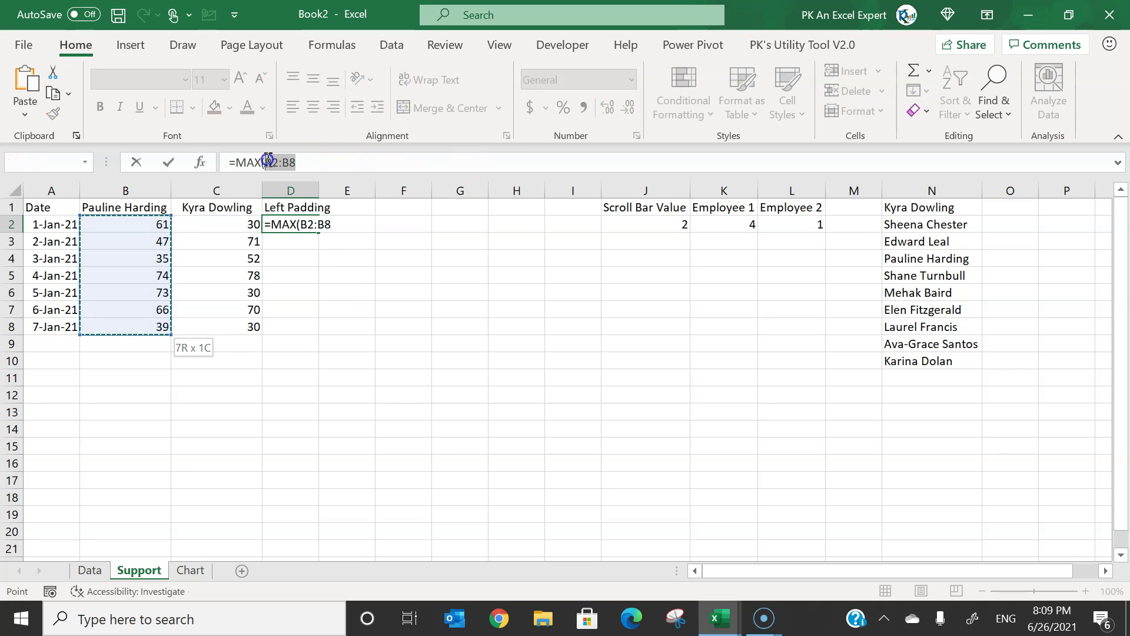
key(F4)
click(354, 161)
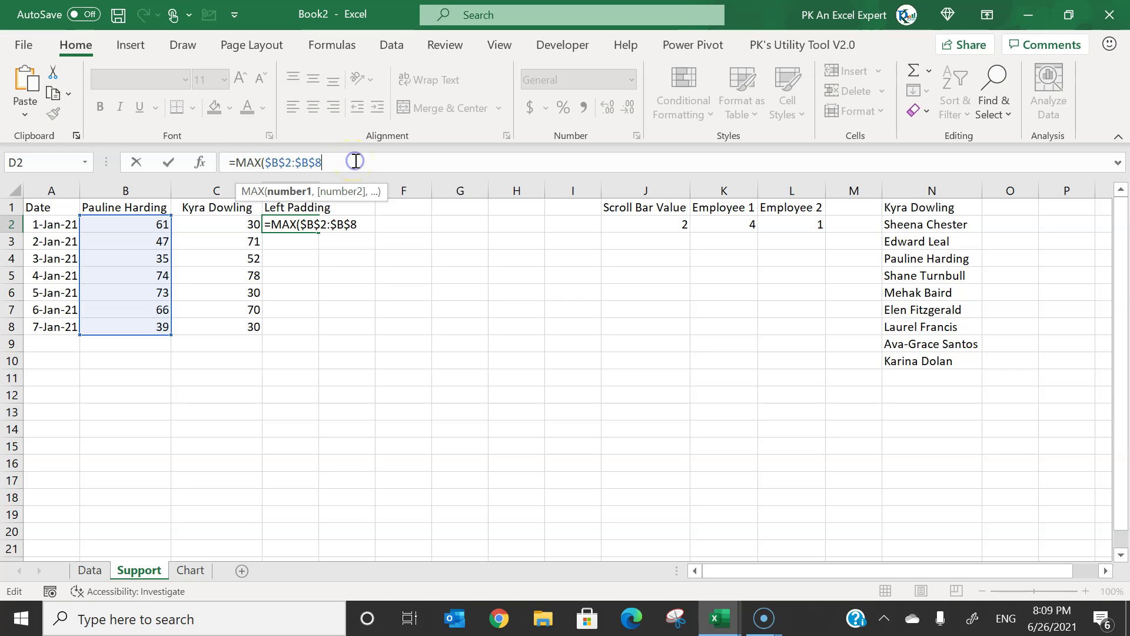
text(,)
key(BackSpace)
text()-)
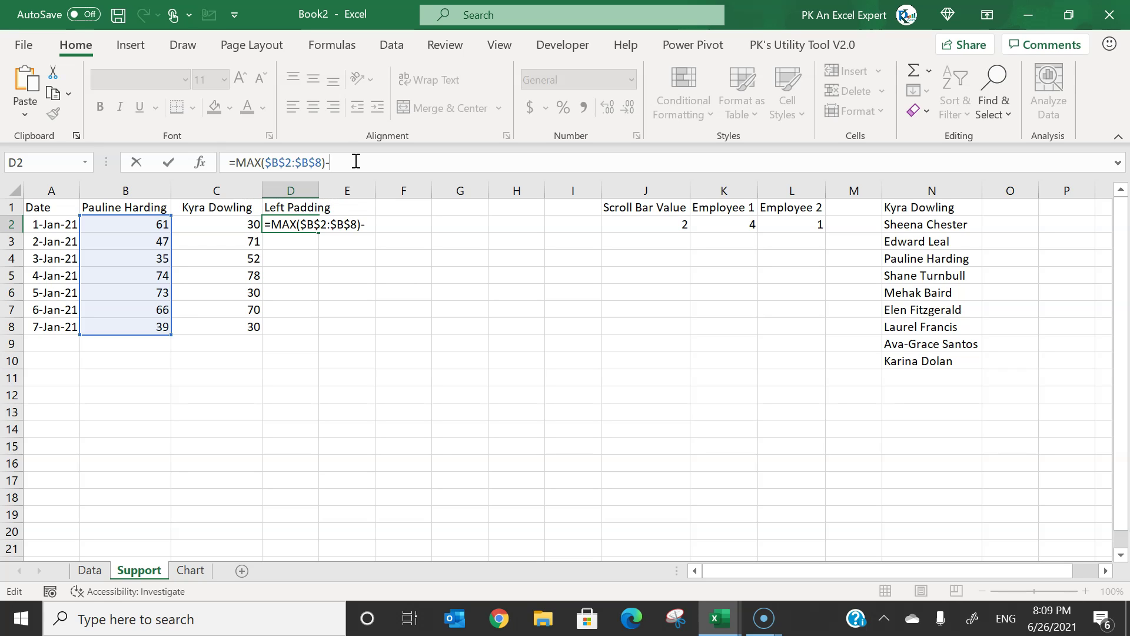
click(160, 224)
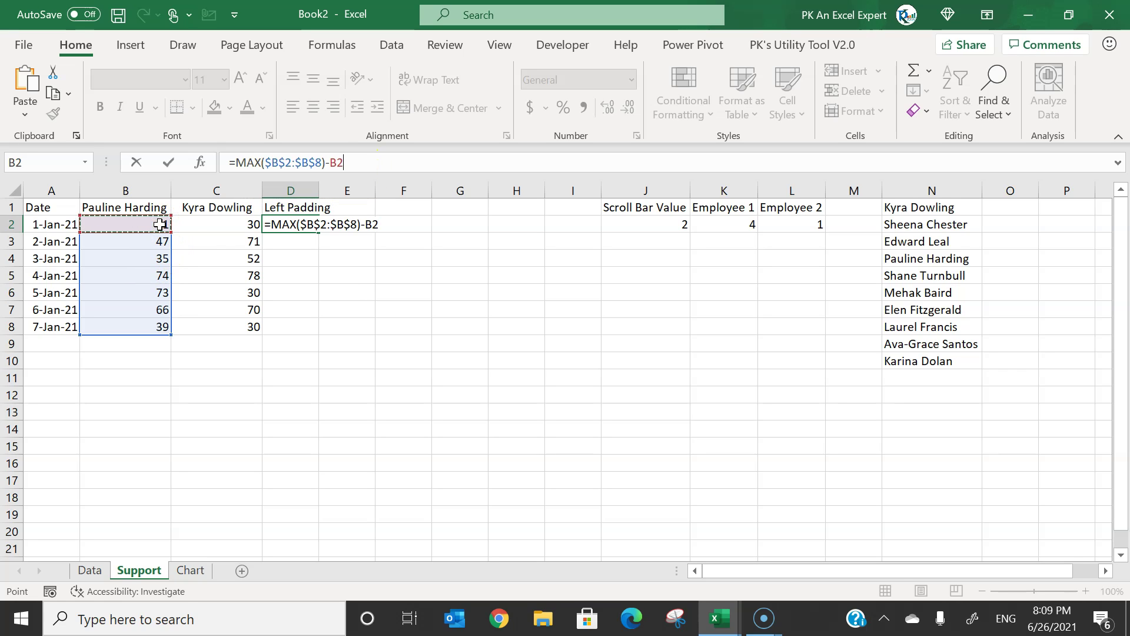
key(Return)
Fill the padding formula down D2:D8, giving 13, 27, 39, 0, 1, 8, 35
key(Up)
key(Left)
key(ctrl+Down)
key(Right)
key(ctrl+shift+Up)
key(ctrl+d)
key(Up)
key(Up)
key(Up)
key(Up)
key(Down)
key(Left)
key(Left)
key(Right)
key(Right)
key(Up)
key(Up)
key(Up)
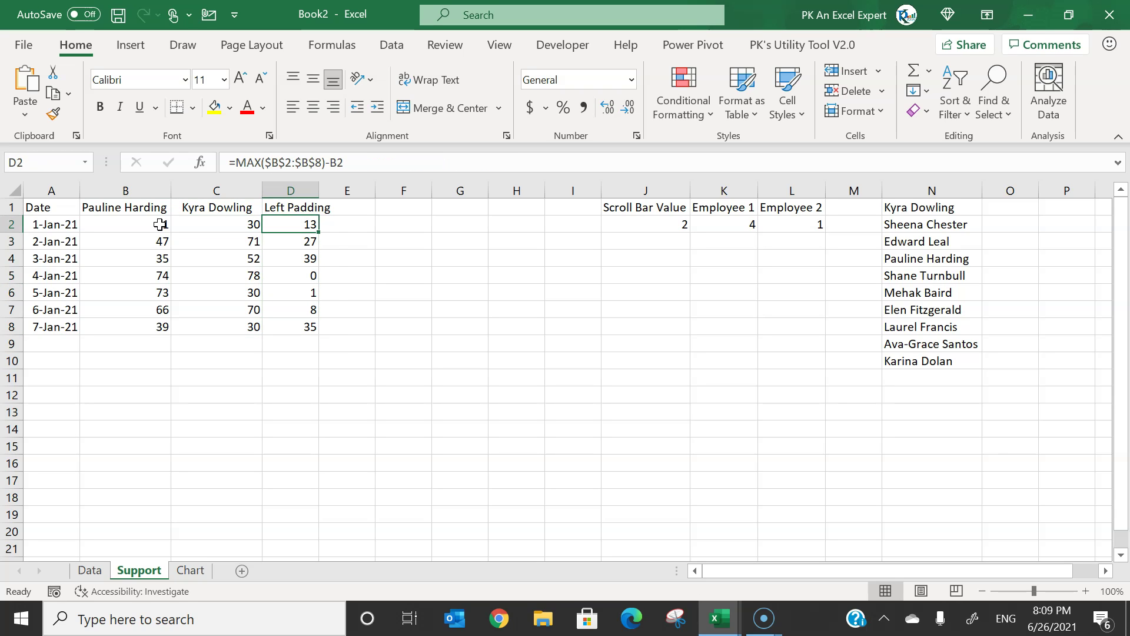
key(ctrl+shift+Down)
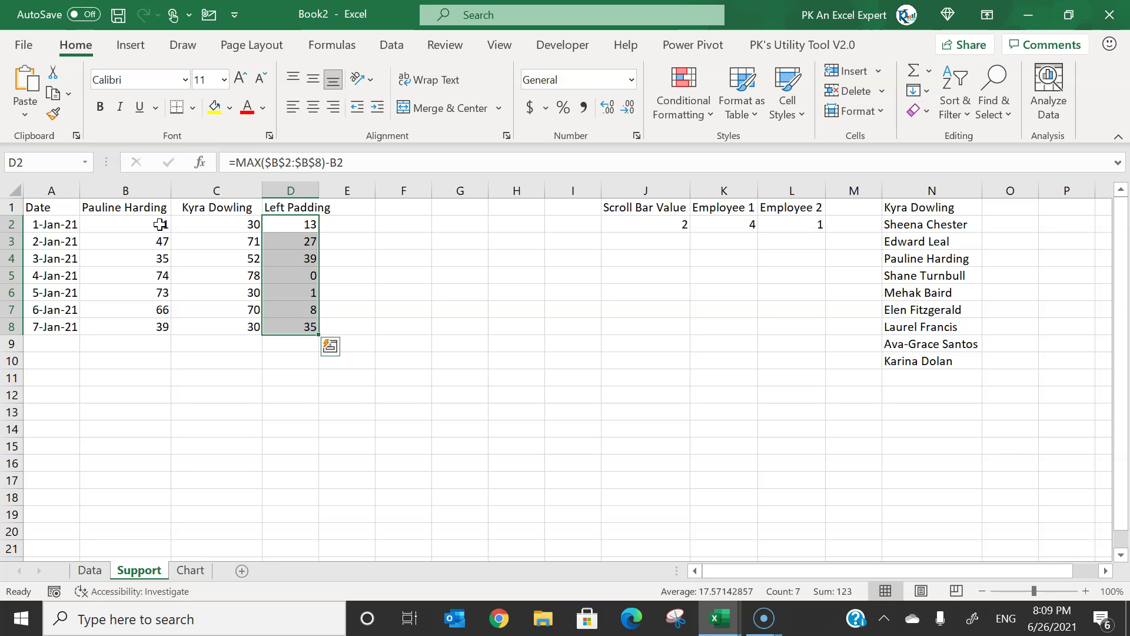
Enter the header 'Space' in Support E1
key(Up)
key(Right)
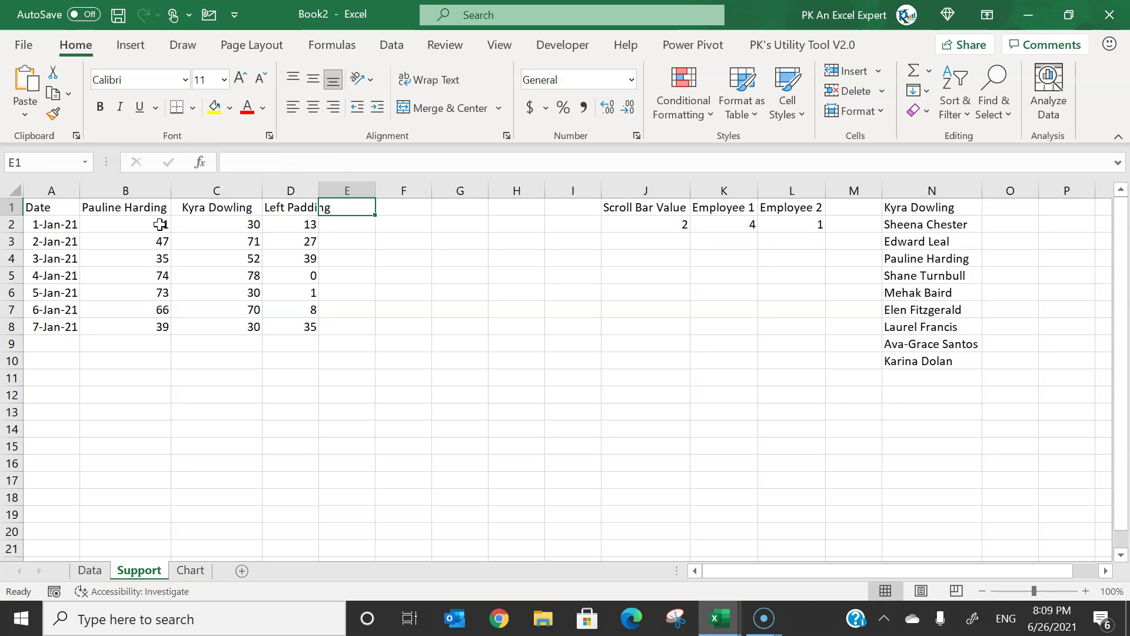
text(Space)
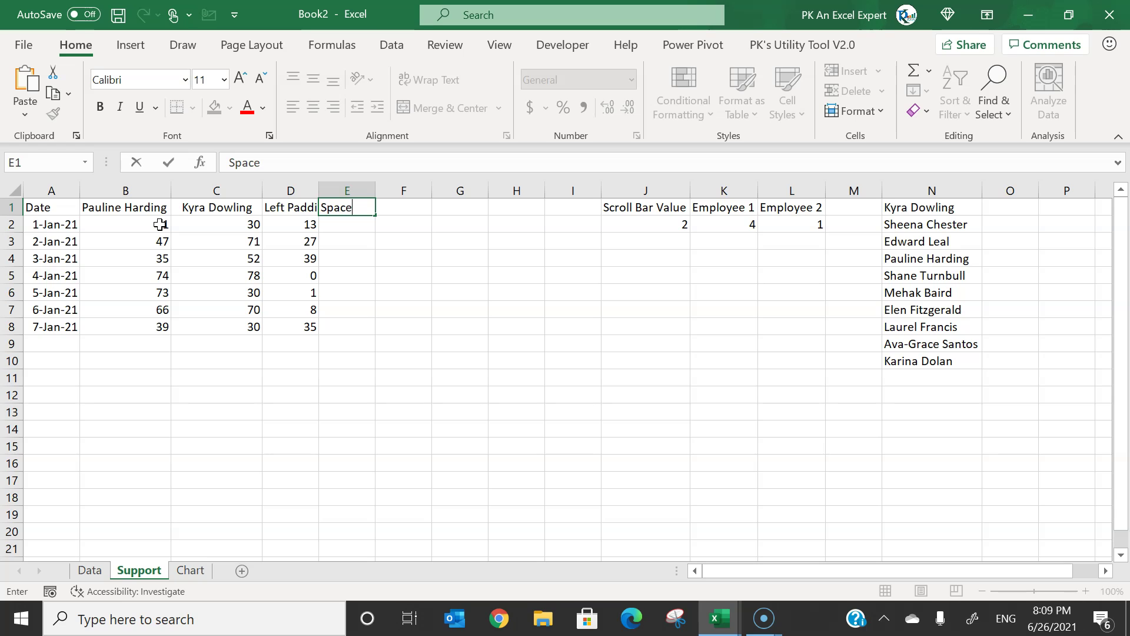
key(Return)
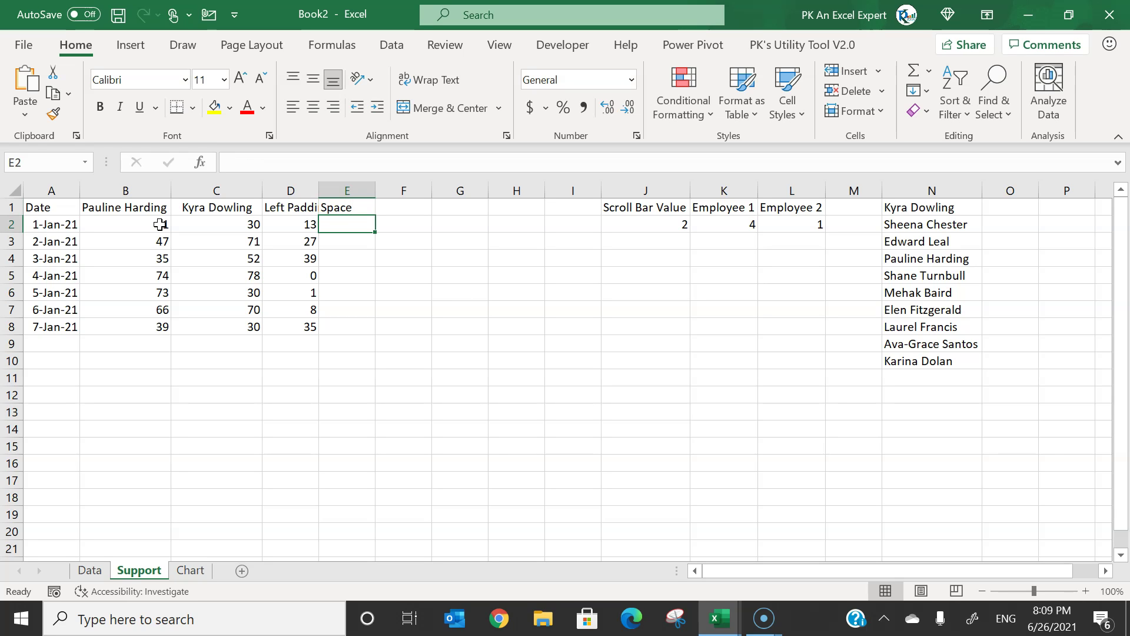
Enter =AVERAGE(Data!$B$2:$K$49) in E2, returning 55.3875
text(=av)
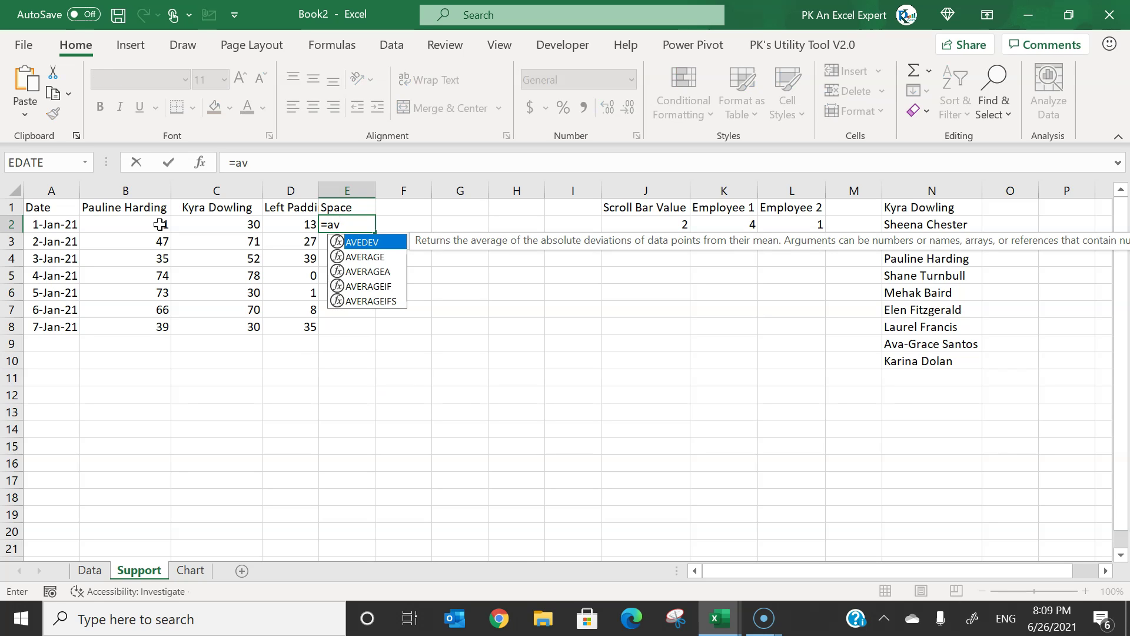
key(Down)
key(Tab)
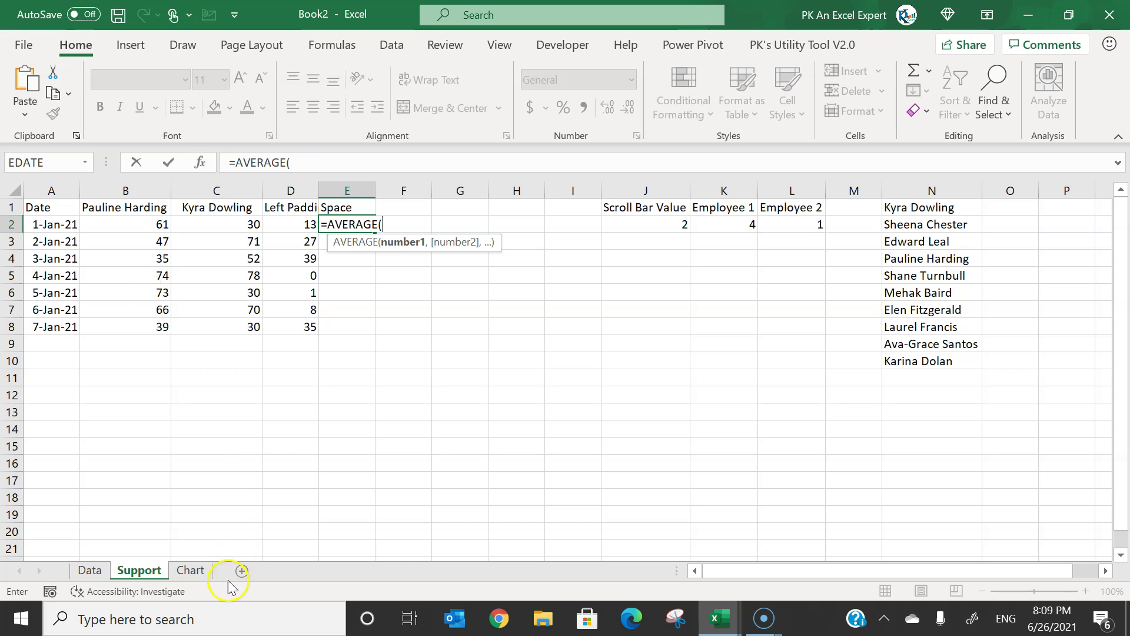
click(90, 569)
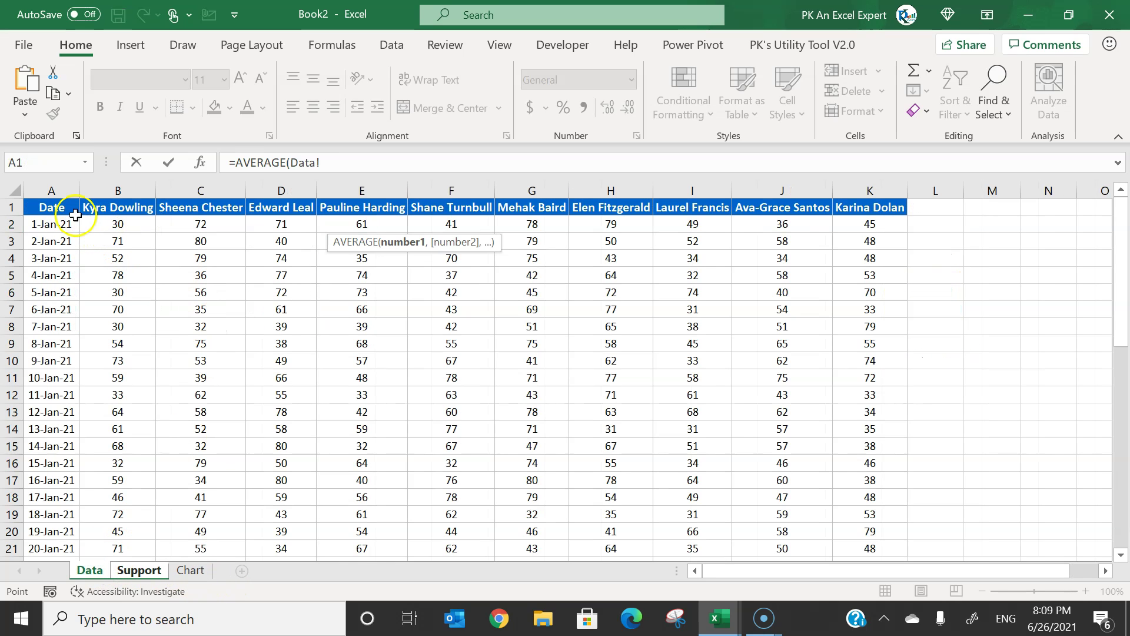
click(91, 217)
key(ctrl+shift+Down)
key(ctrl+shift+Right)
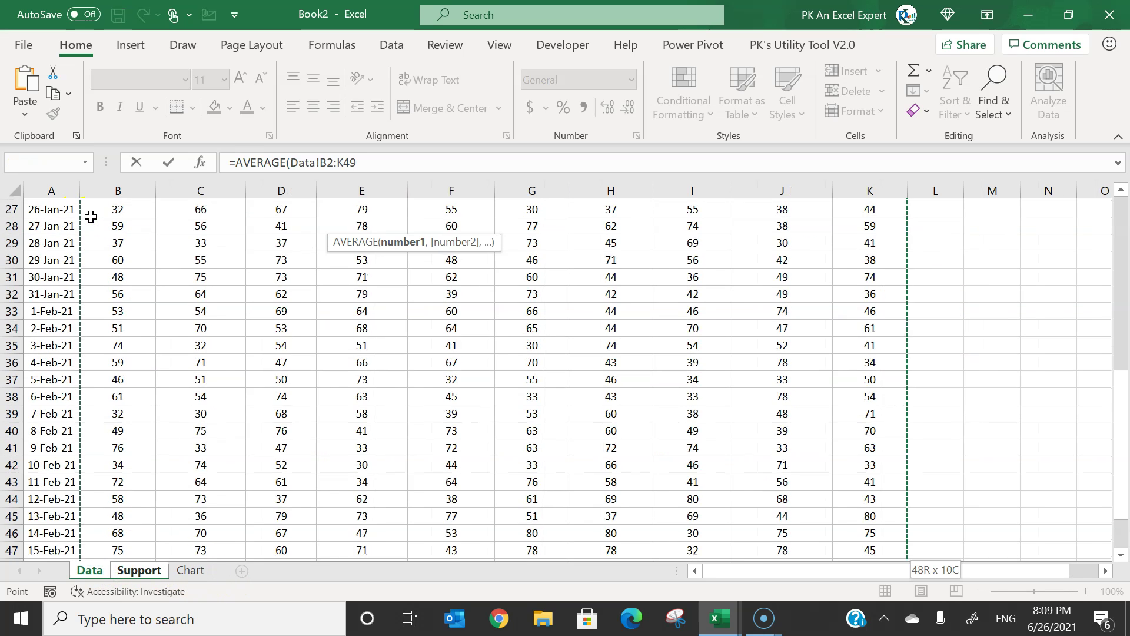
key(Return)
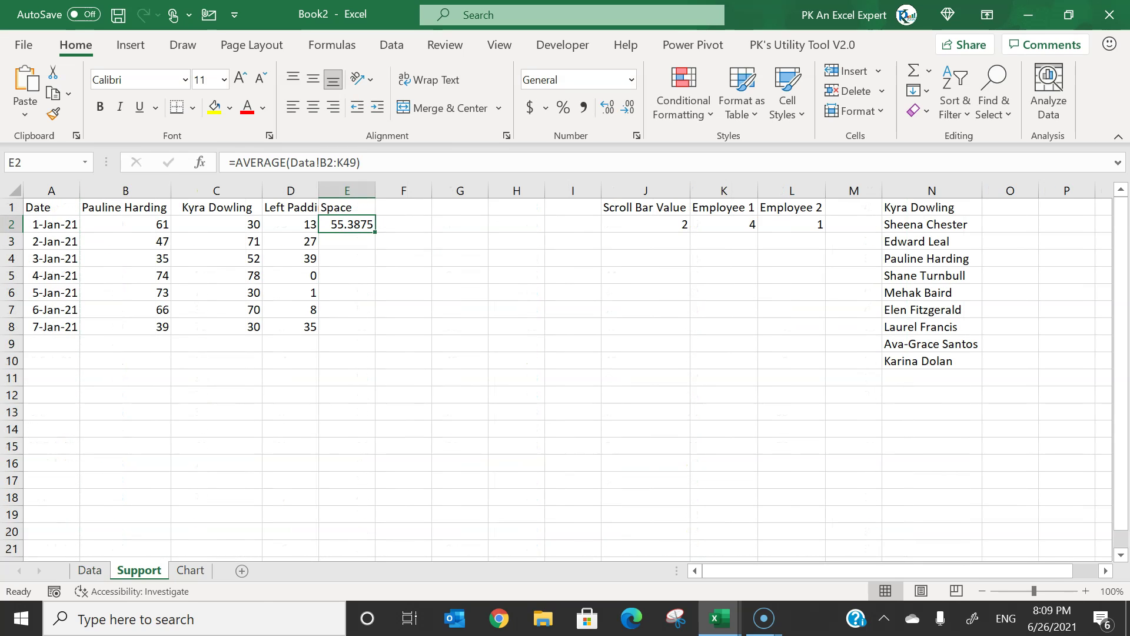
drag(356, 161, 319, 162)
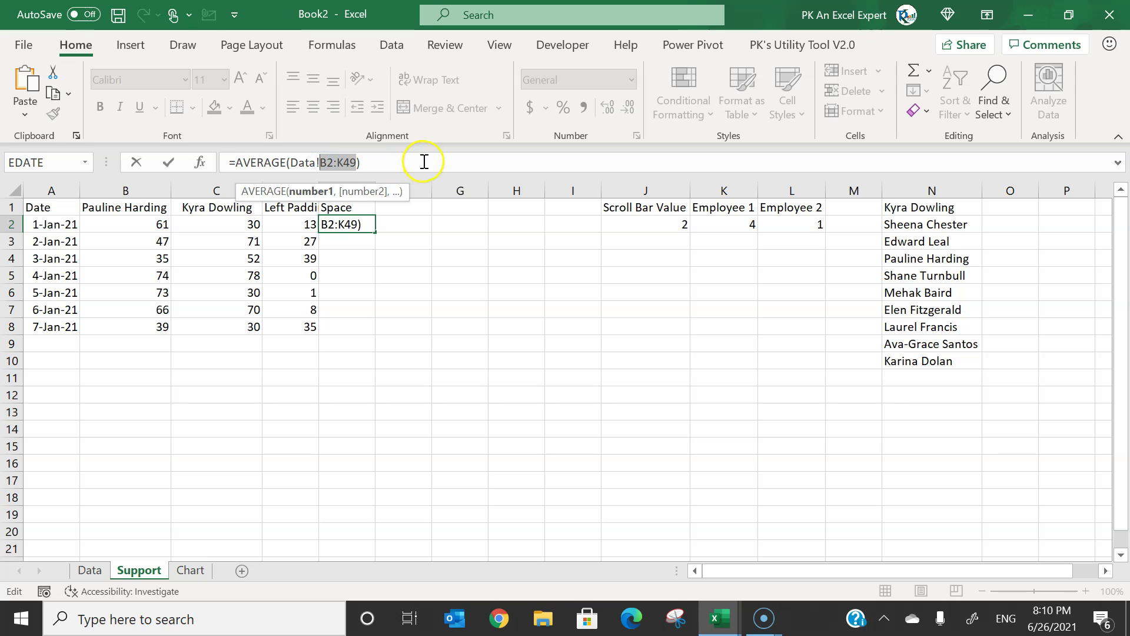
key(F4)
key(Return)
Fill the average formula down E2:E8 with Ctrl+D
key(Up)
key(Left)
key(ctrl+Down)
key(Right)
key(ctrl+shift+Up)
key(ctrl+d)
key(ctrl+Up)
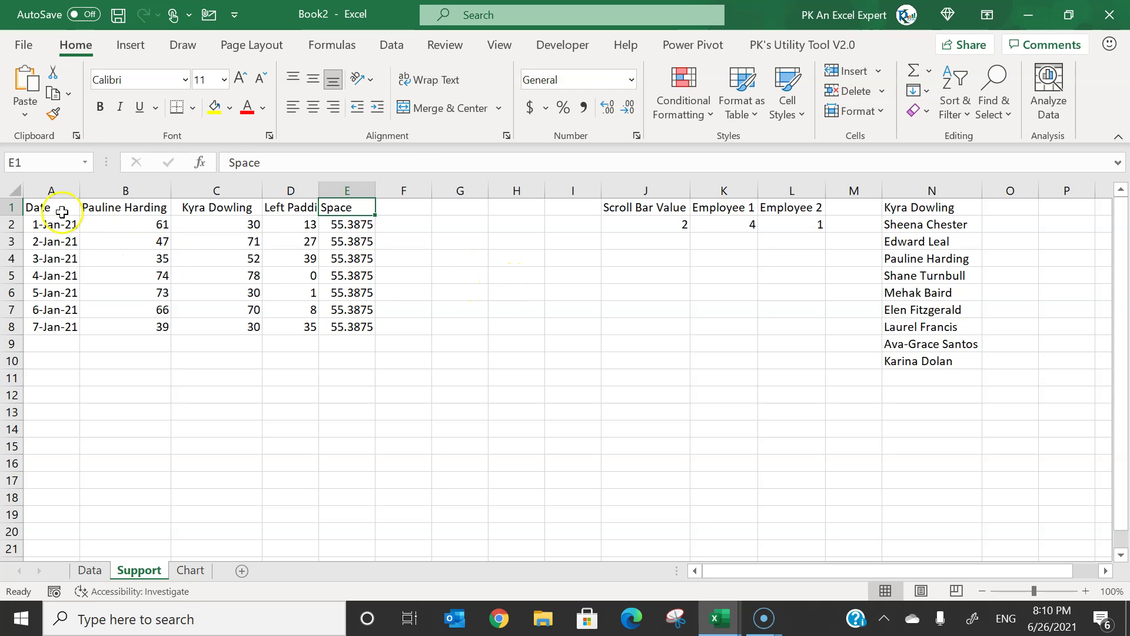
click(32, 206)
Insert a 3-D Stacked Bar chart from the Support table A1:E8
key(ctrl+a)
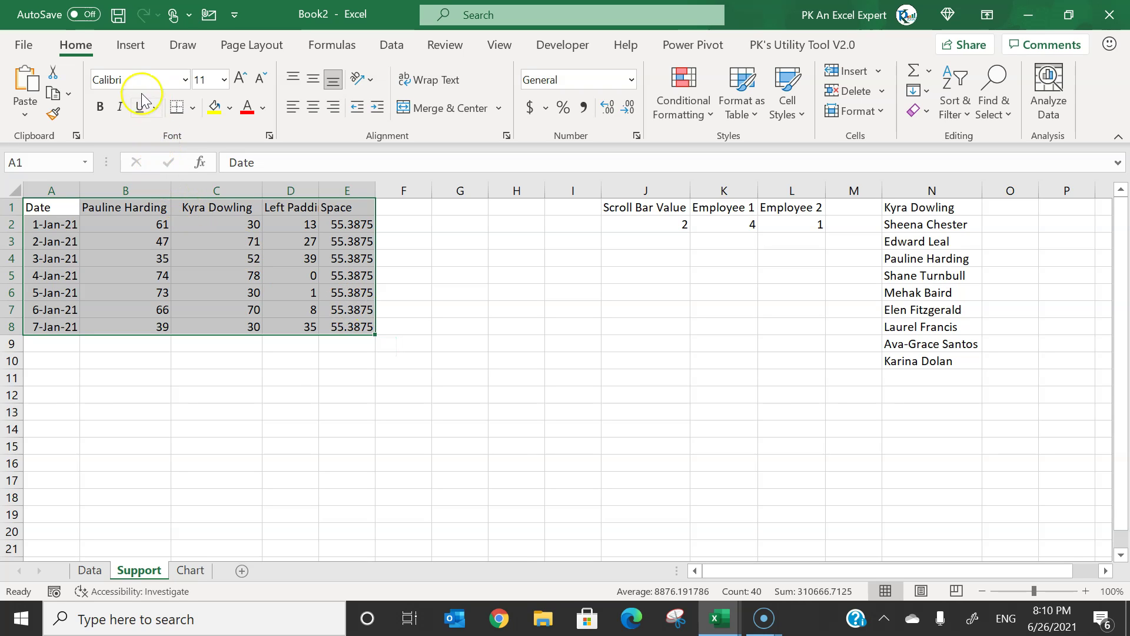
click(132, 46)
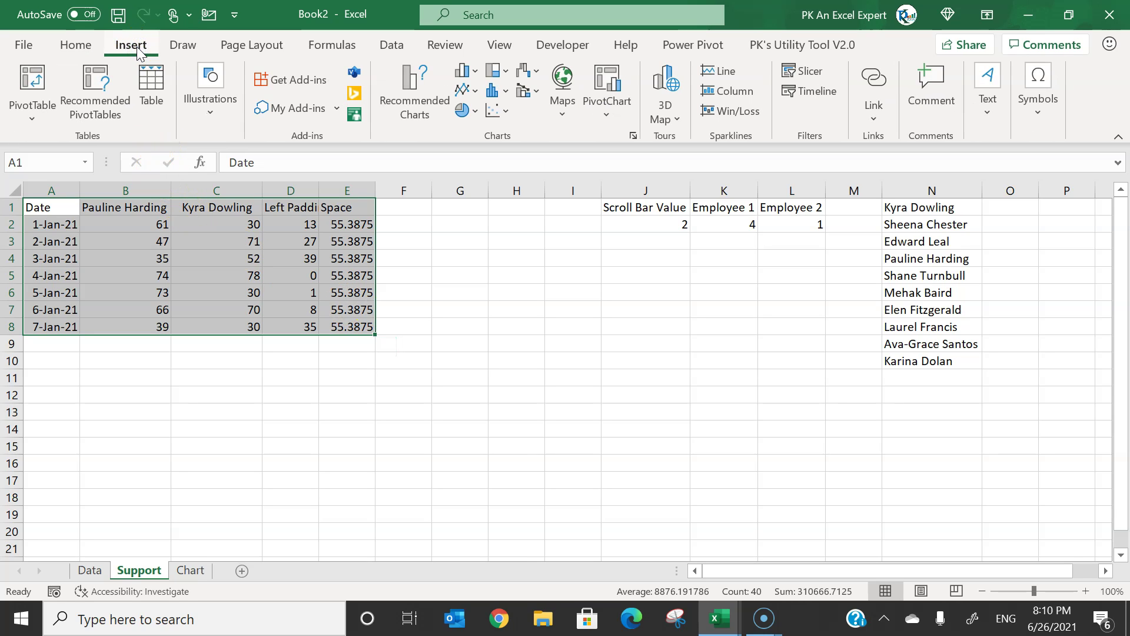
click(474, 75)
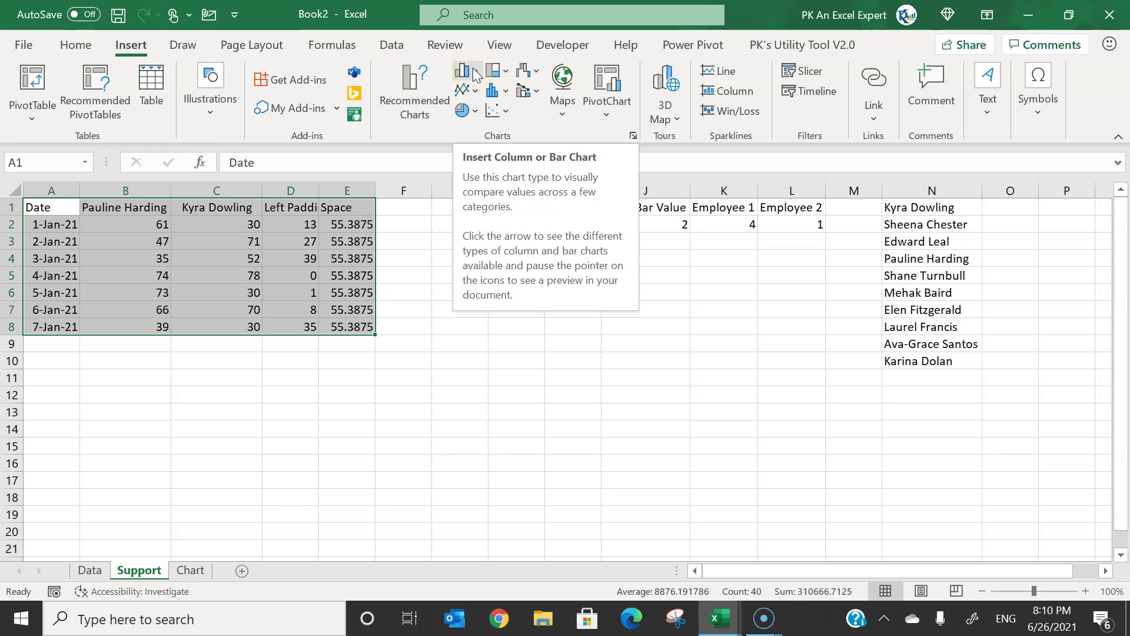
click(474, 73)
click(524, 389)
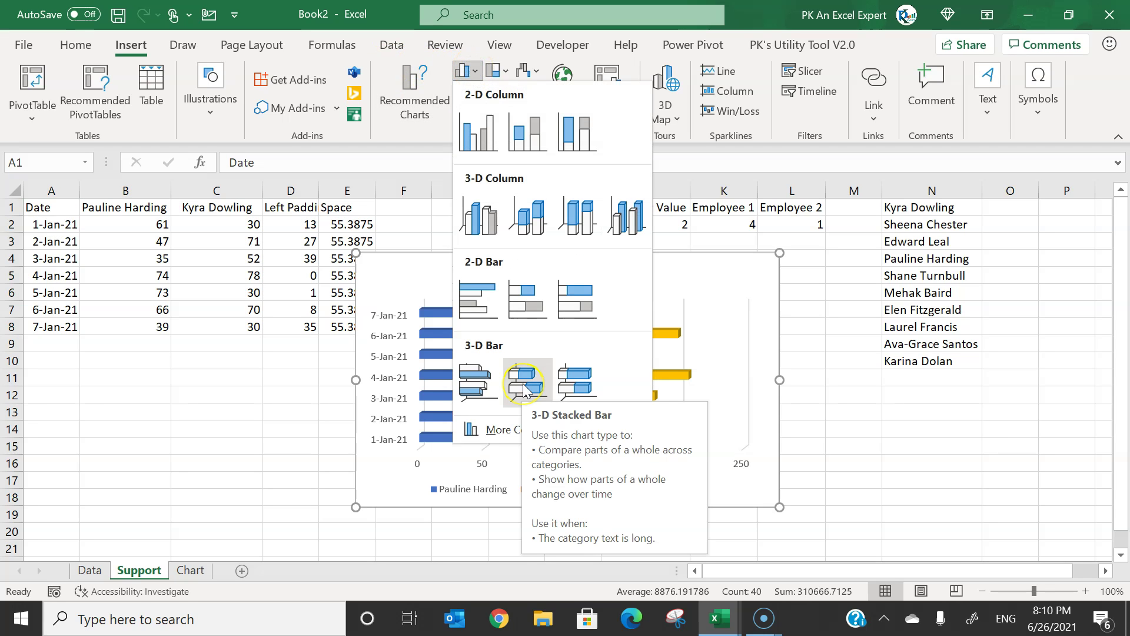
click(525, 390)
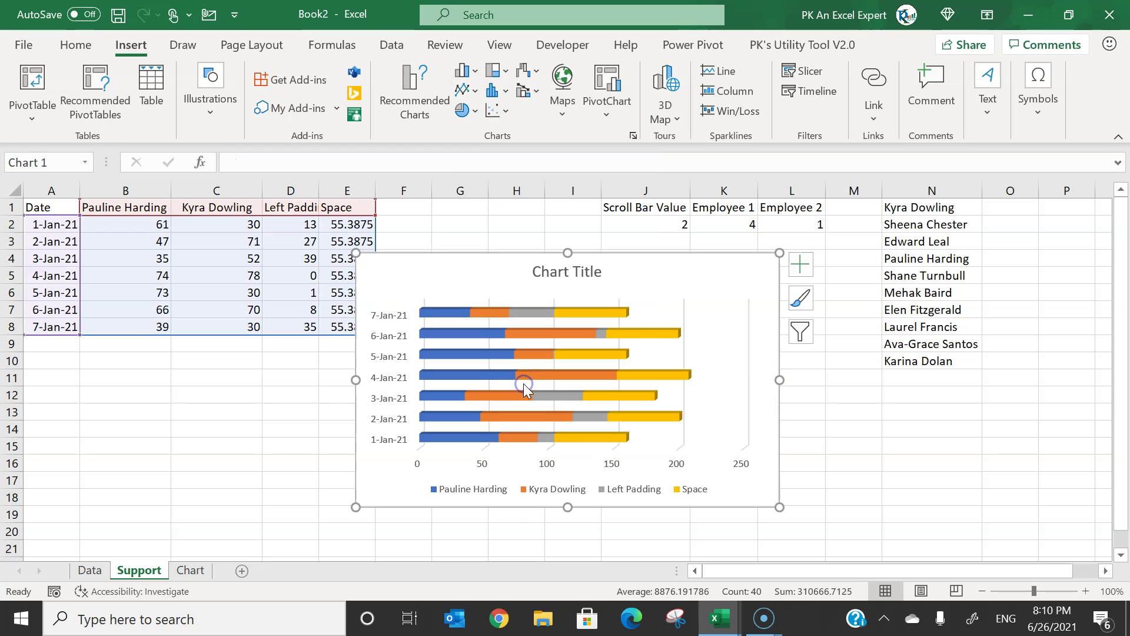
Enlarge the chart, move it beside the table, and turn off its gridlines
drag(779, 506, 849, 540)
drag(403, 249, 319, 224)
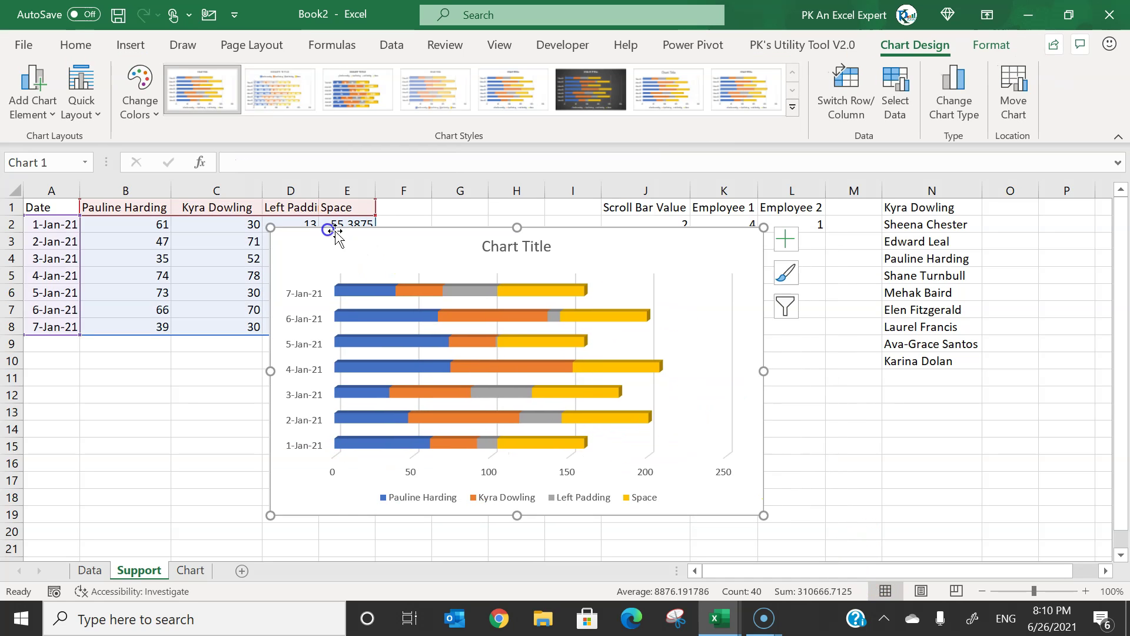
click(785, 238)
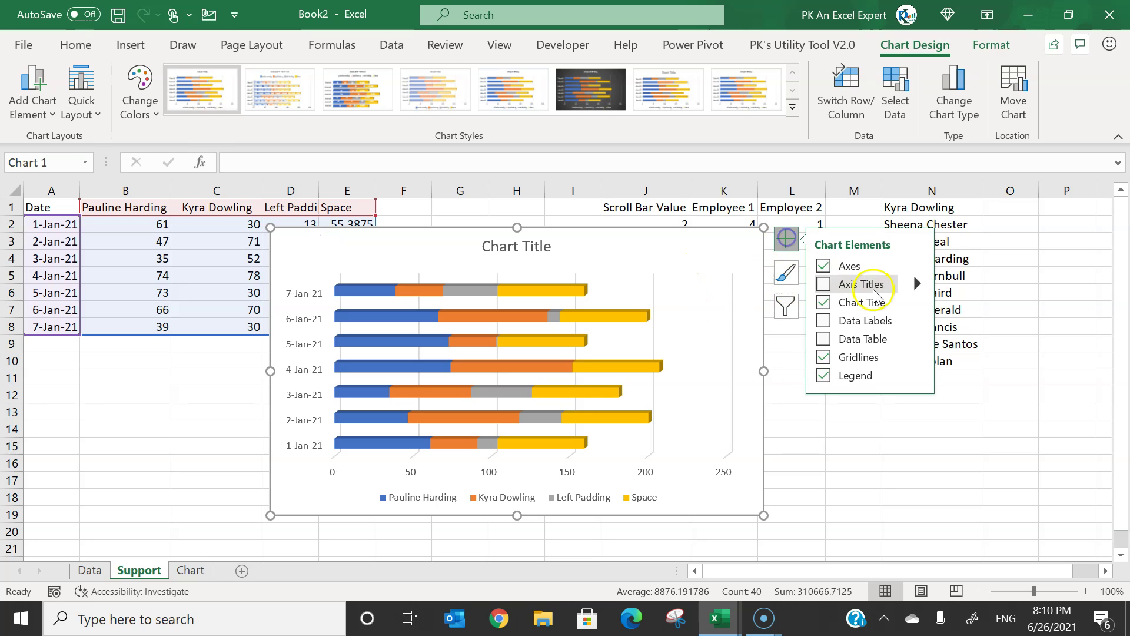
click(824, 357)
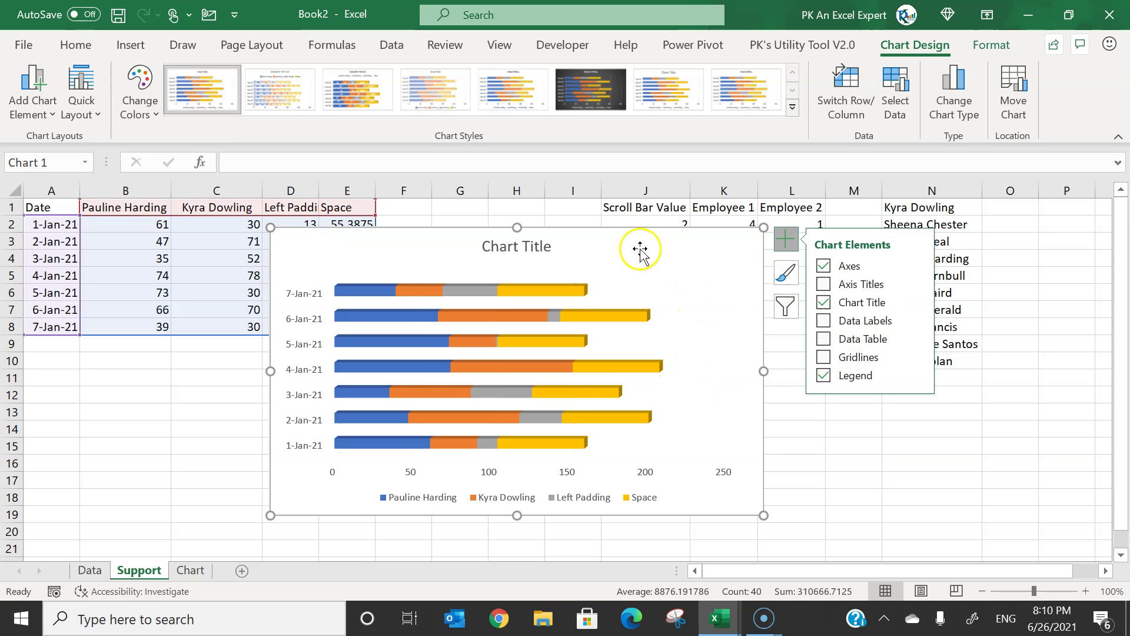
right_click(566, 291)
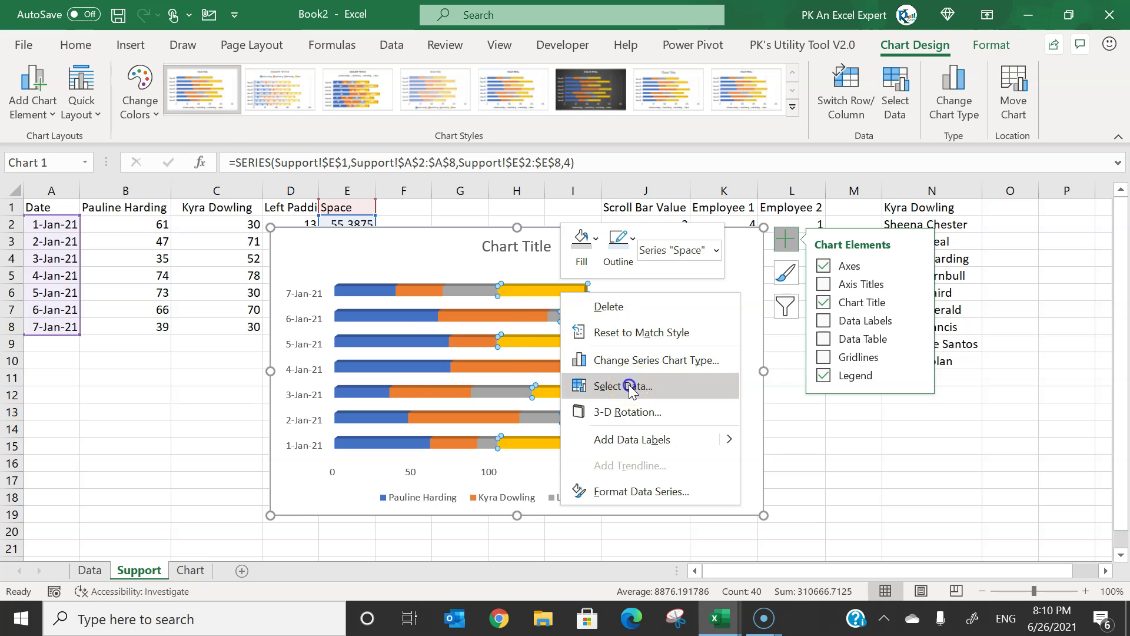
click(627, 383)
drag(292, 290, 564, 239)
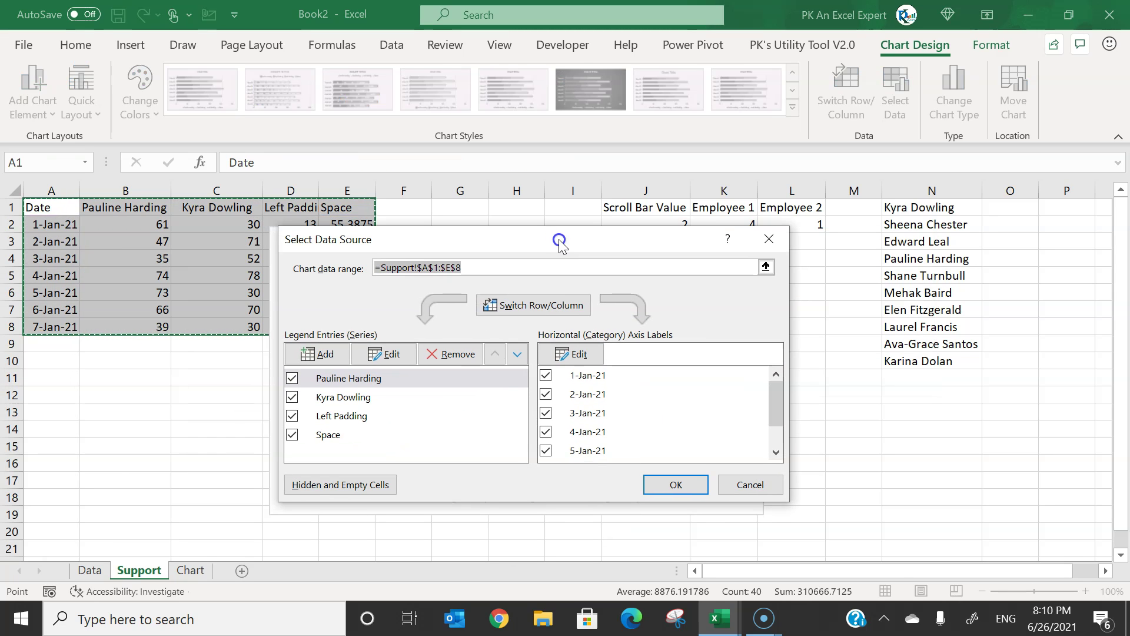
click(355, 416)
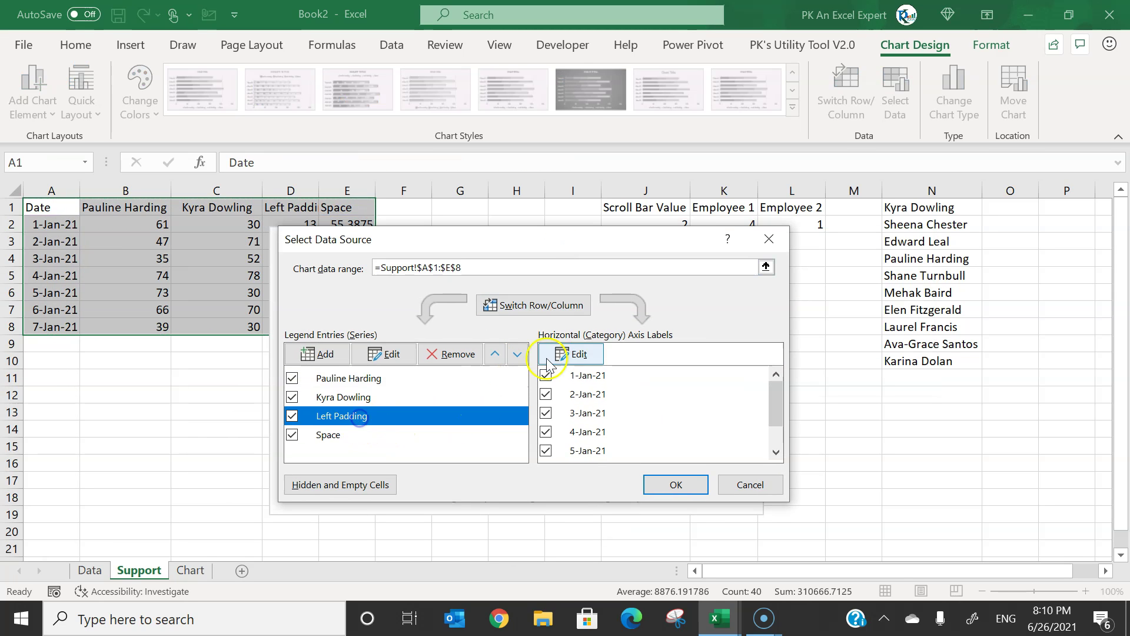
click(496, 355)
click(495, 355)
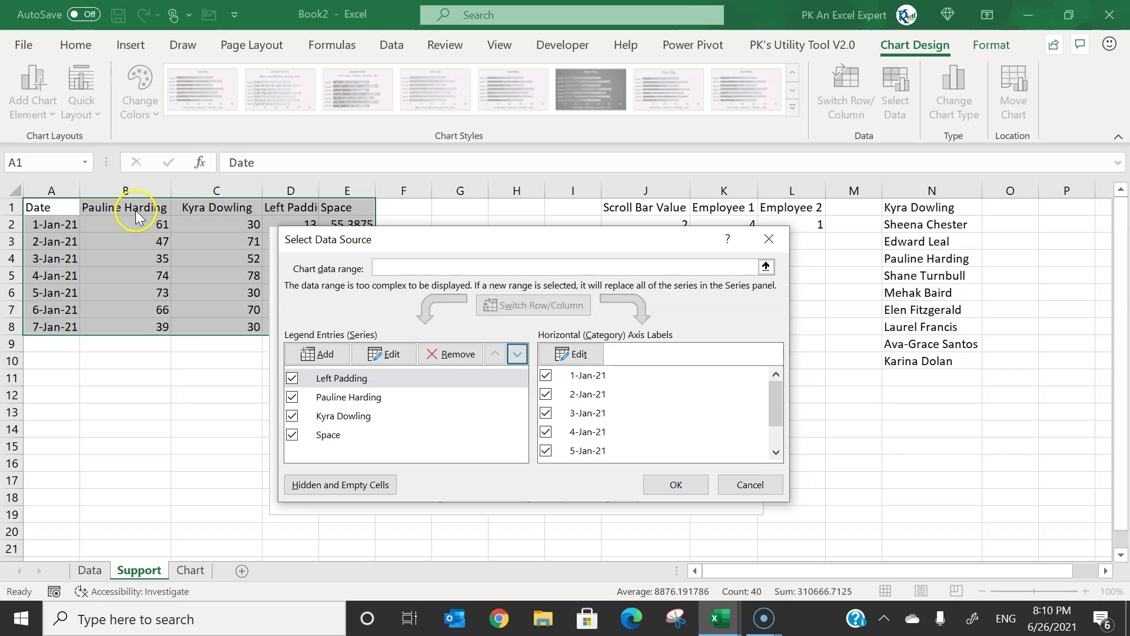
click(337, 436)
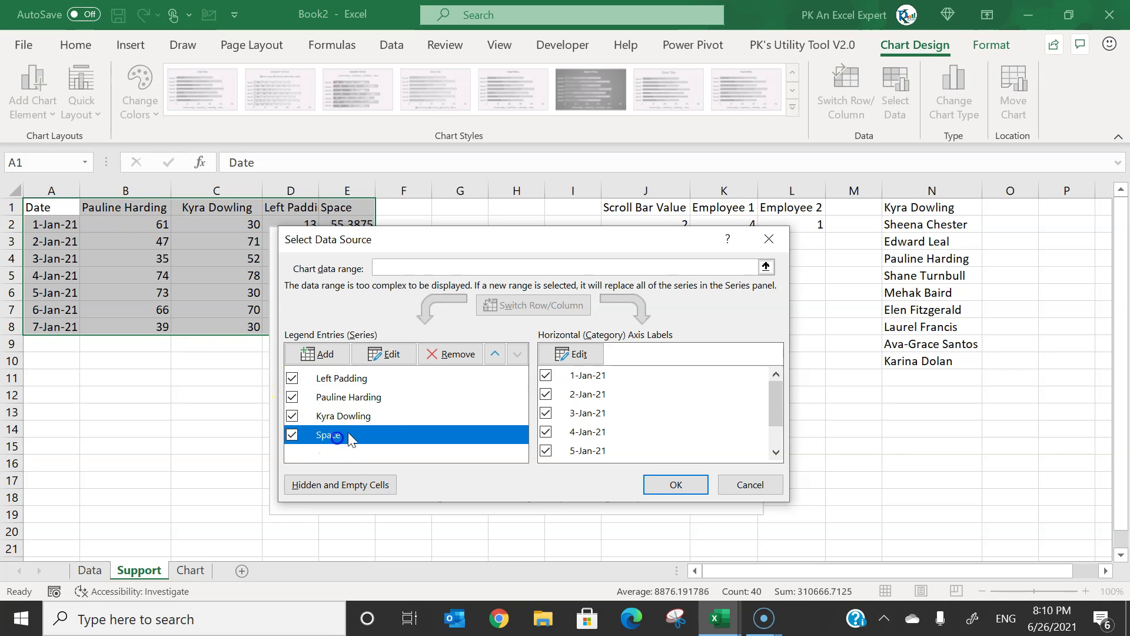
click(495, 354)
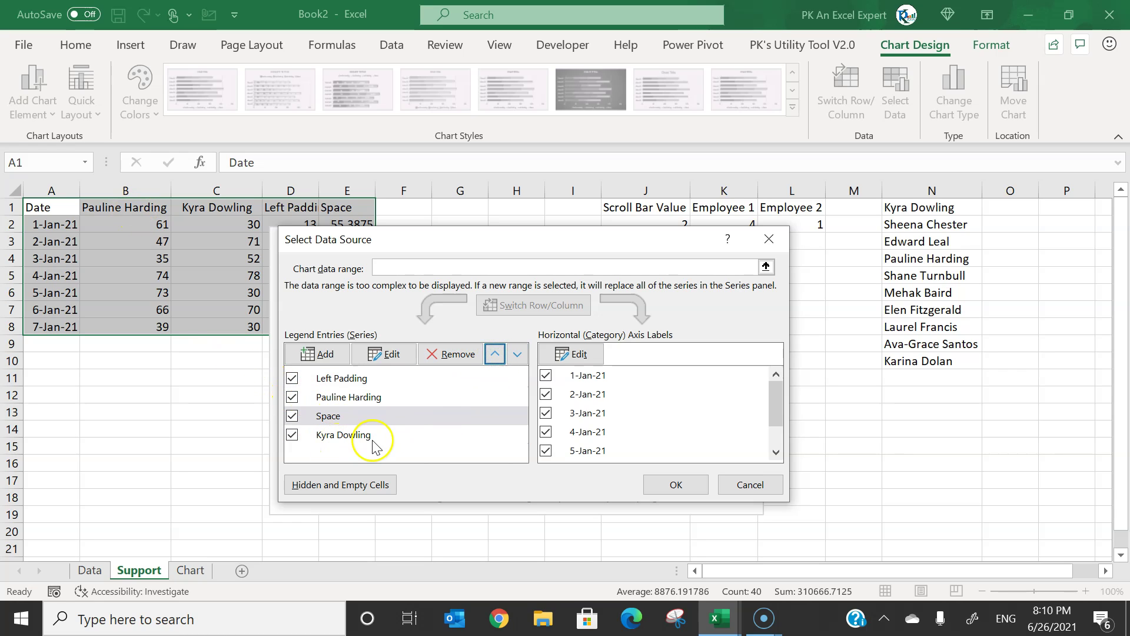
click(676, 484)
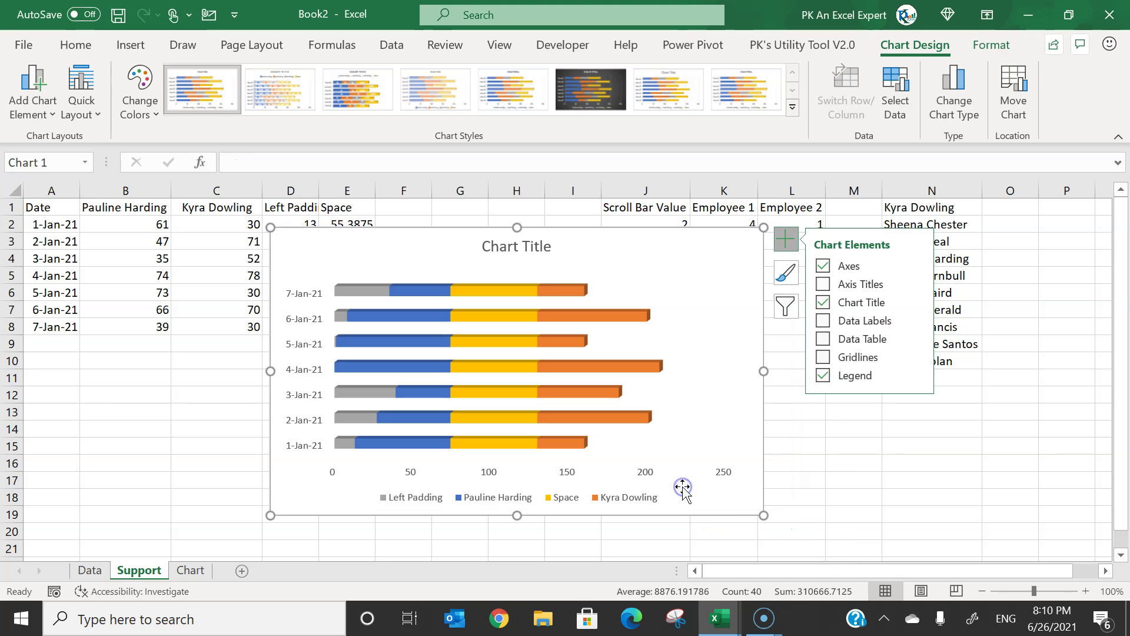
Set the chart's 3-D rotation to X 0° and Y 0°
right_click(552, 362)
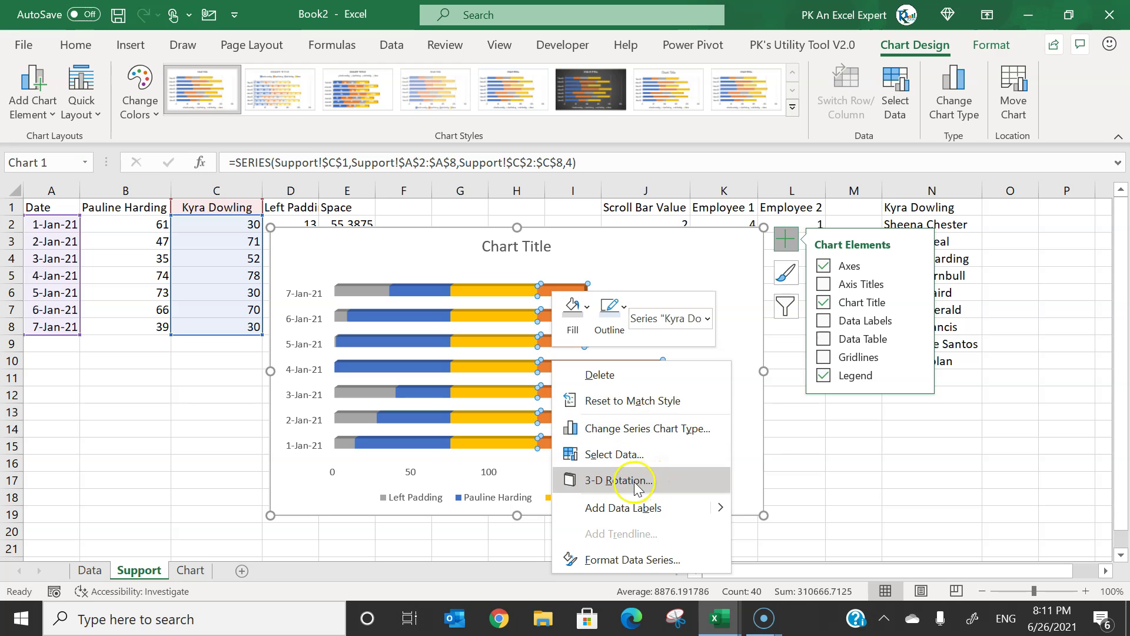
click(624, 479)
drag(1112, 469, 1111, 443)
click(1035, 424)
click(1034, 424)
click(1035, 395)
click(1034, 395)
click(1092, 255)
click(1110, 201)
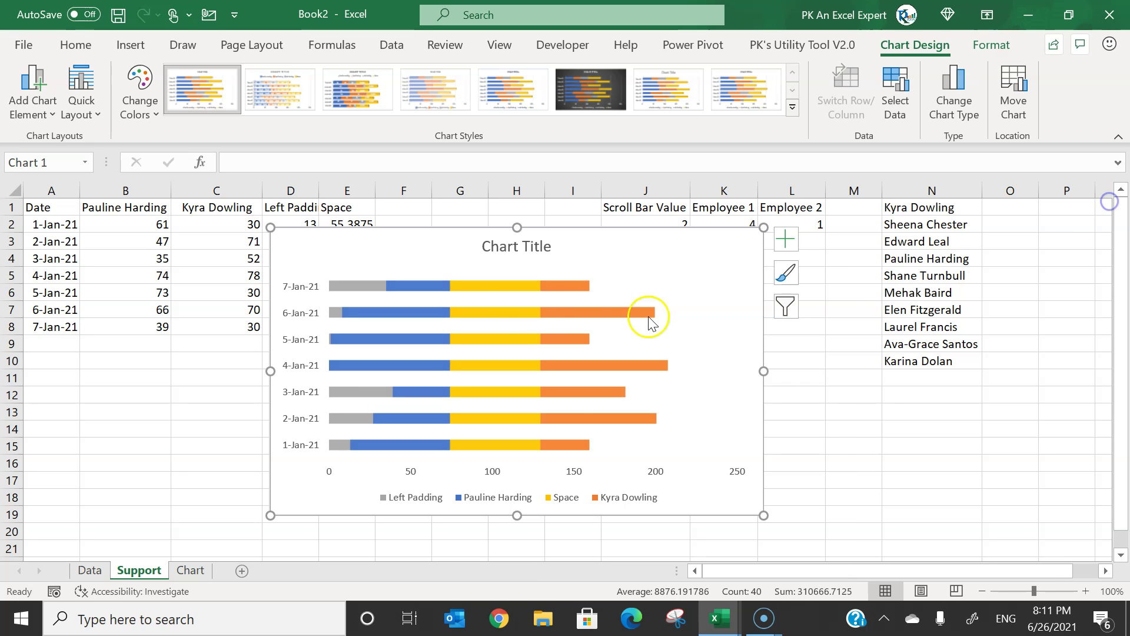
Format the data series as cylinders with a 15% gap width
right_click(504, 311)
click(594, 507)
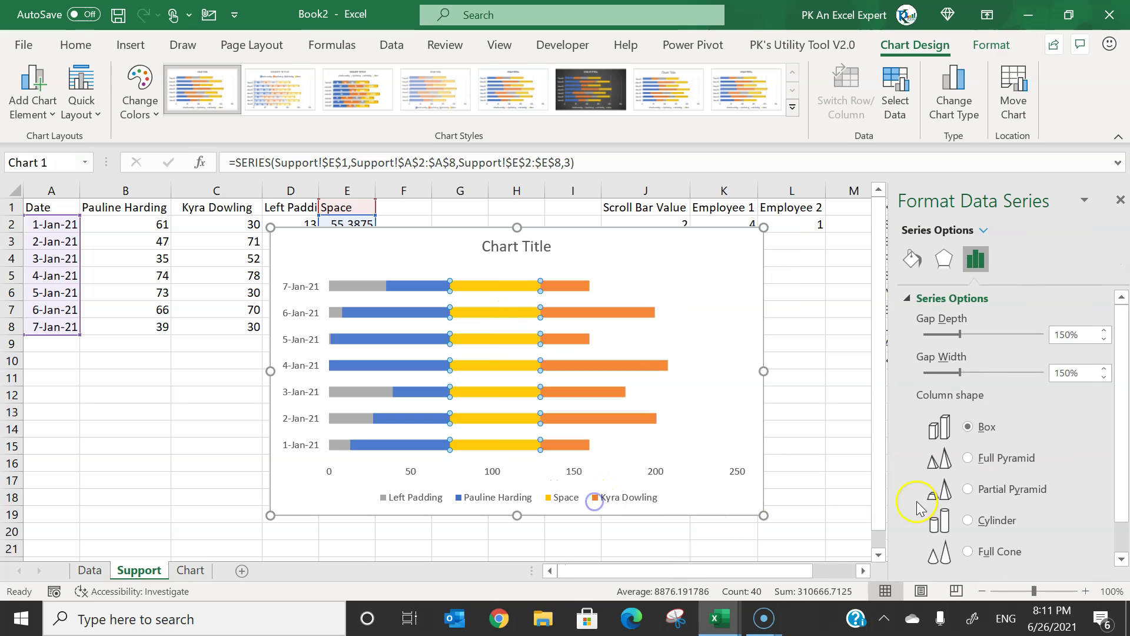
click(987, 521)
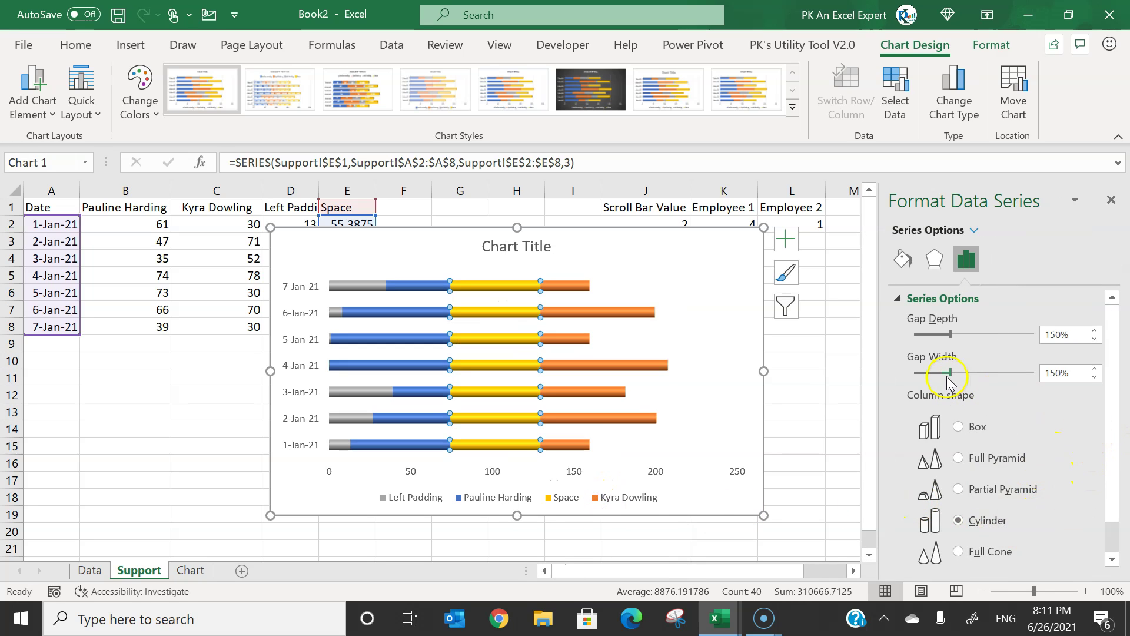
drag(928, 375, 920, 376)
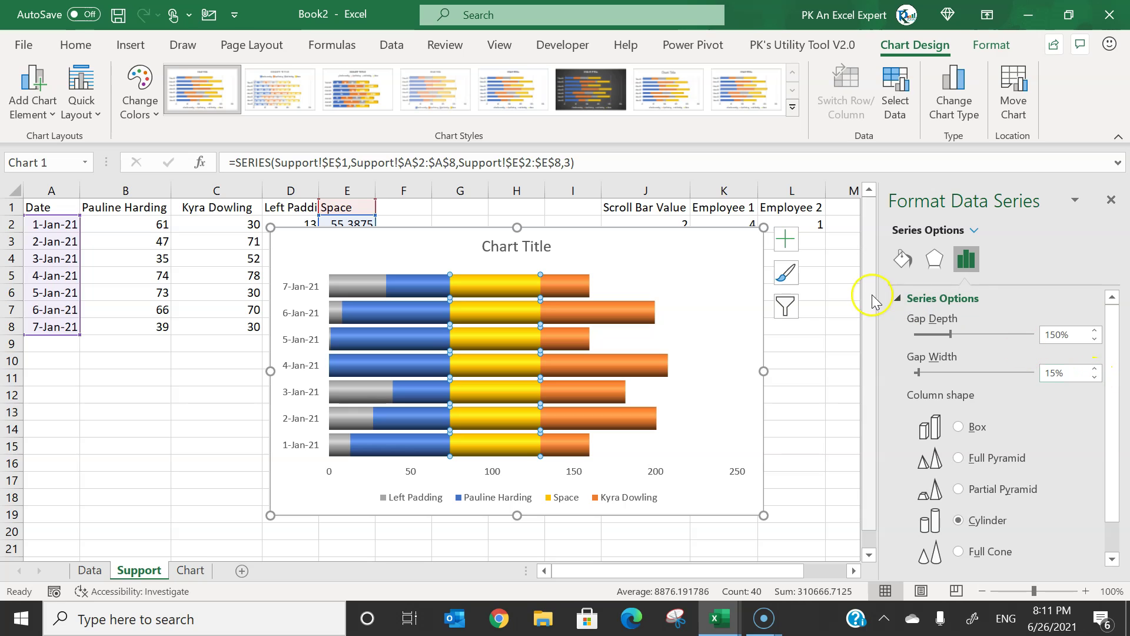
click(1111, 199)
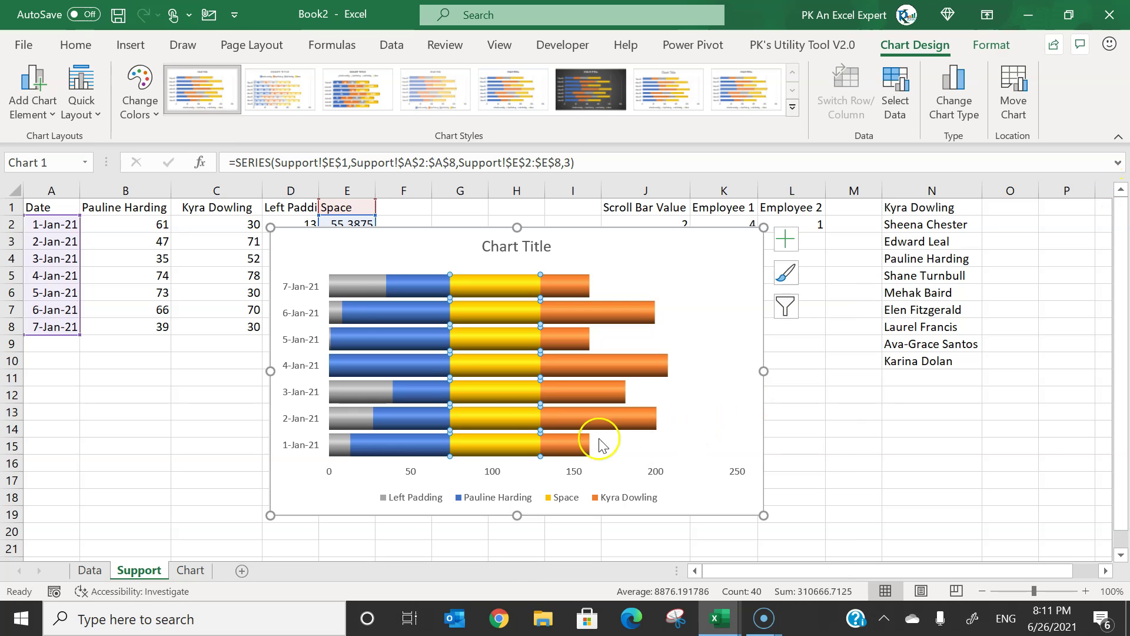
click(363, 282)
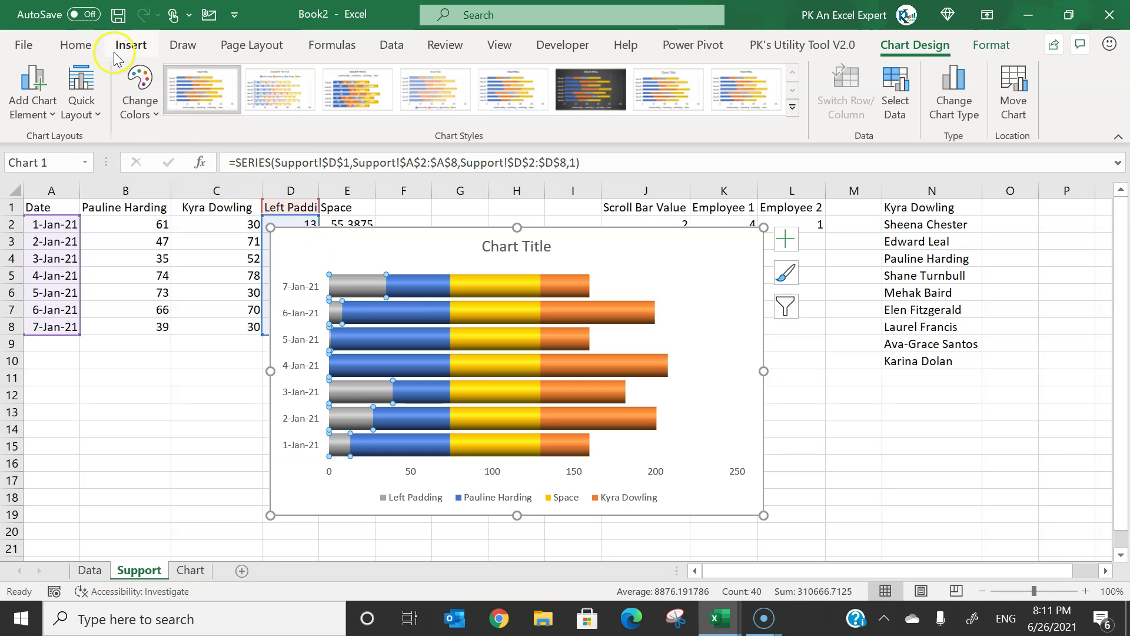
Remove the fill from the Left Padding bars and fill the Space bars white
click(88, 45)
click(229, 107)
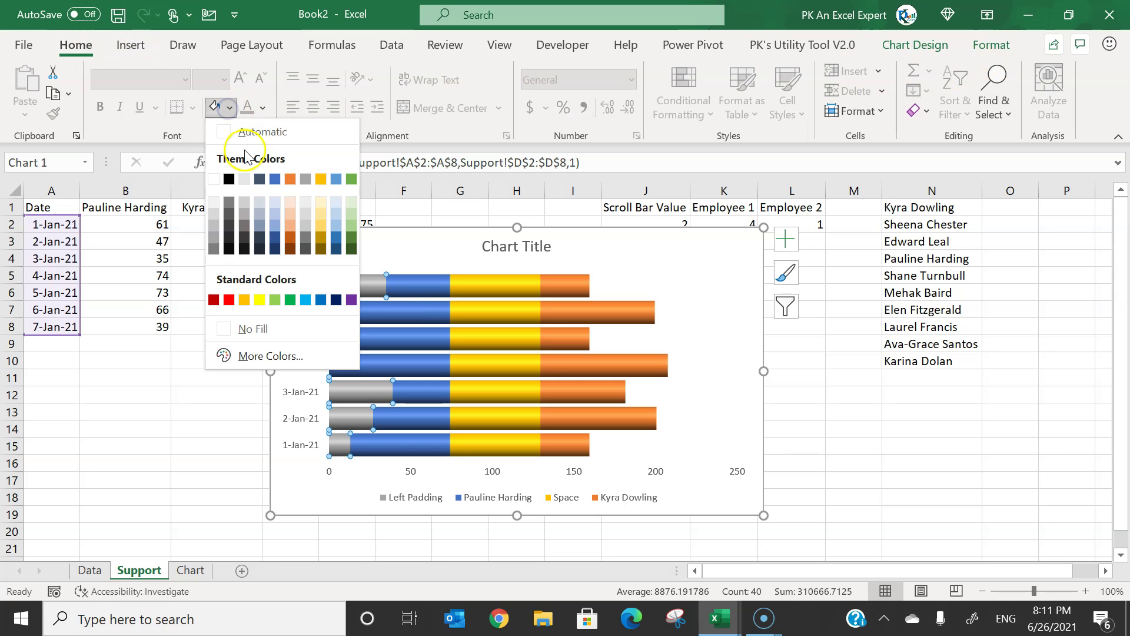
click(241, 328)
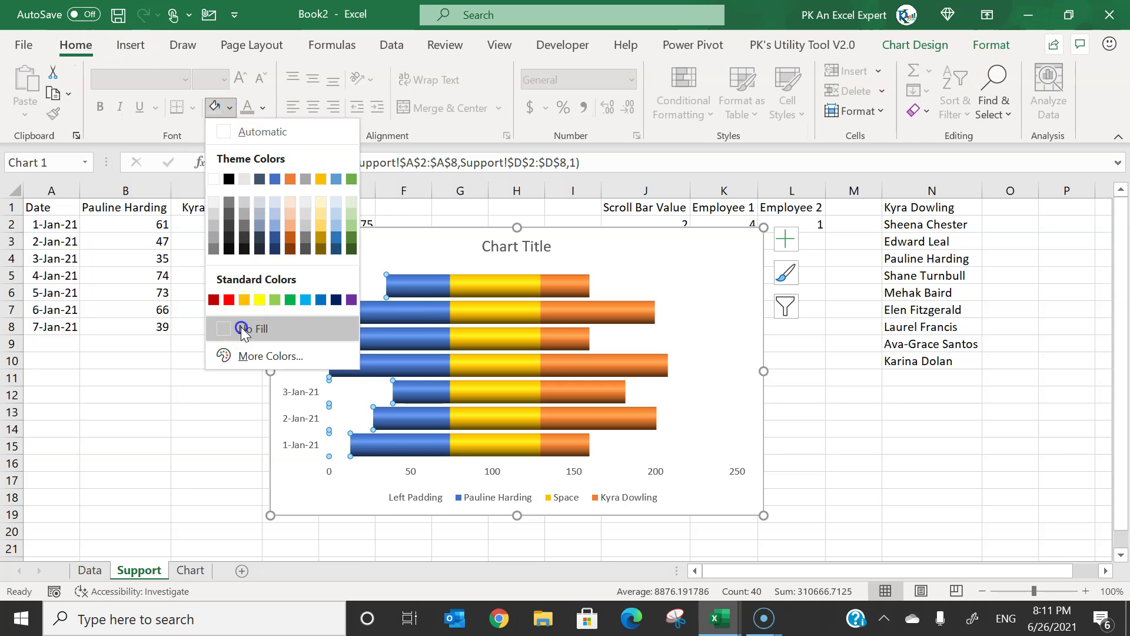
click(507, 286)
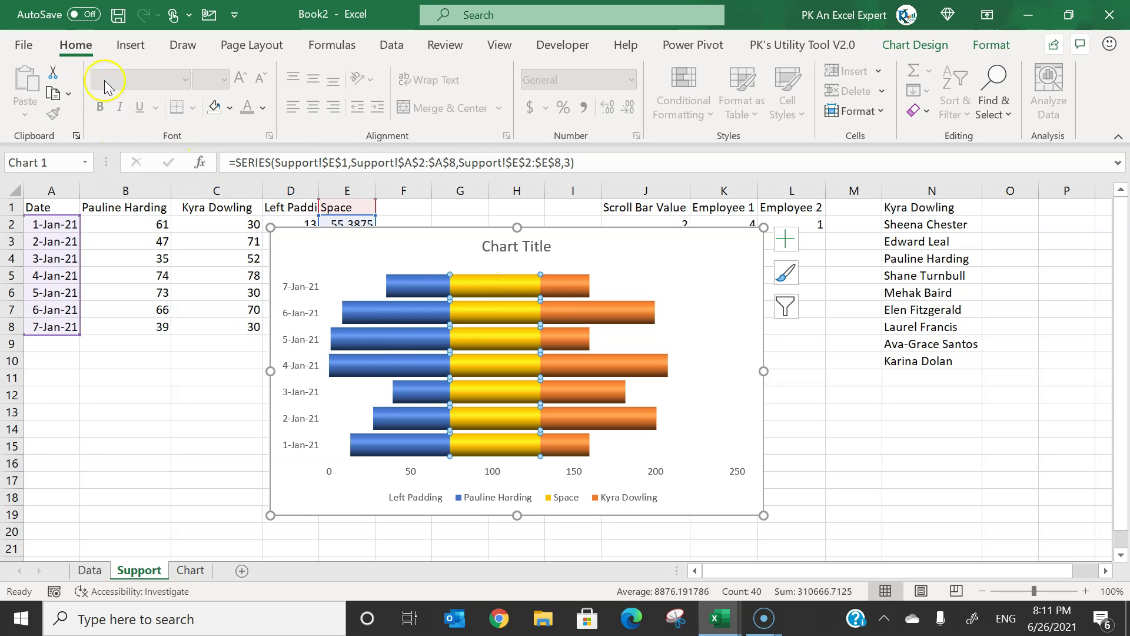
click(229, 107)
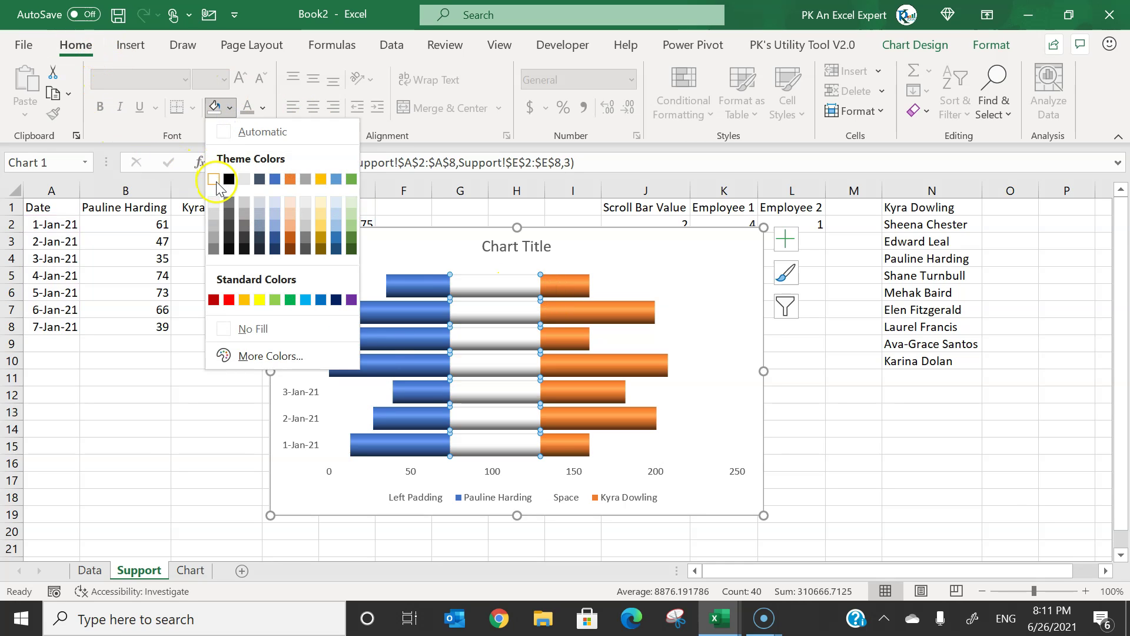
click(217, 184)
click(415, 287)
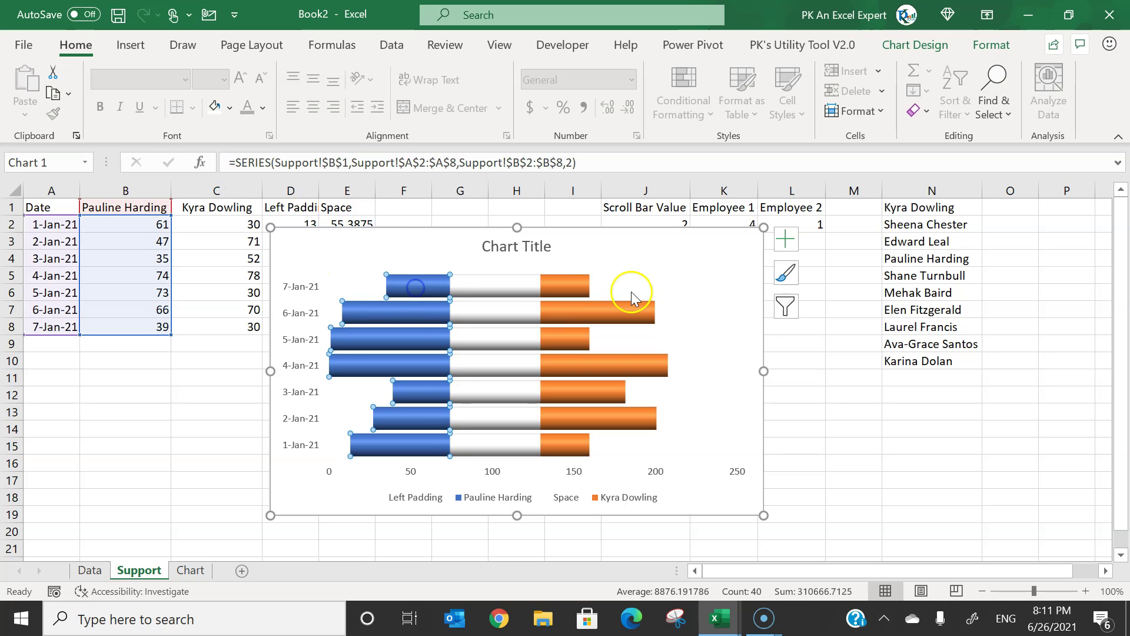
click(229, 107)
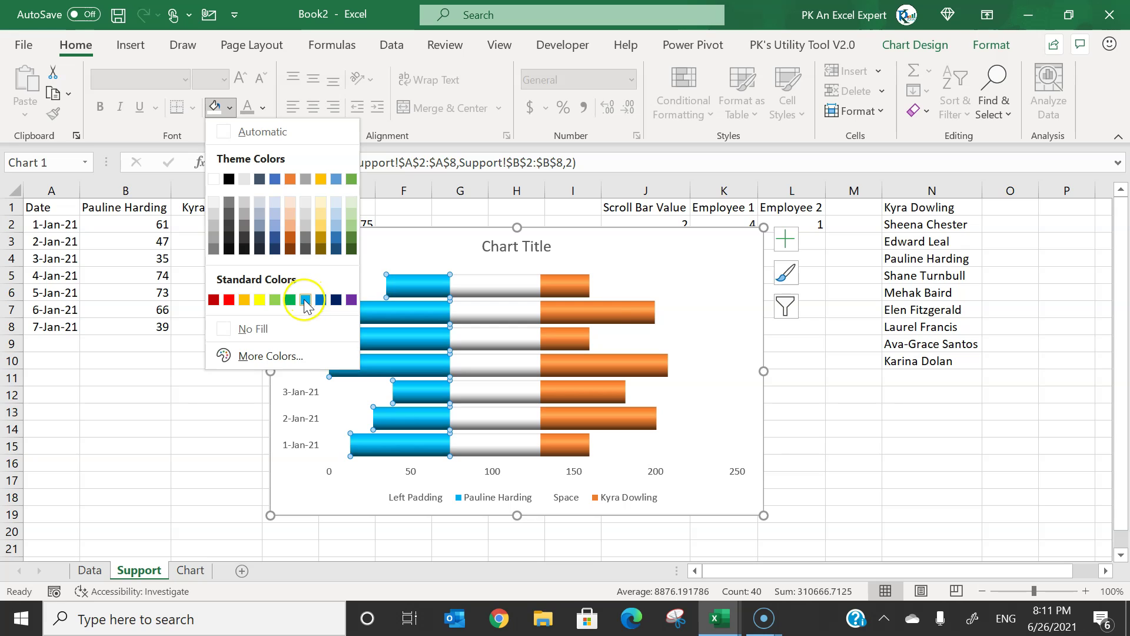
click(306, 300)
click(575, 285)
click(229, 107)
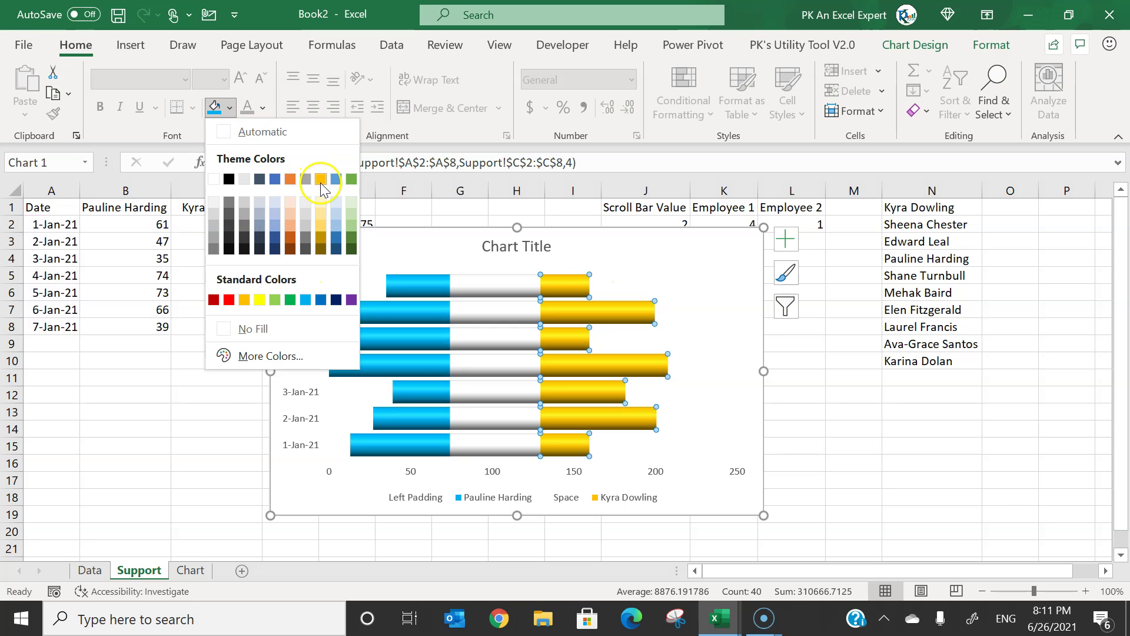
click(322, 182)
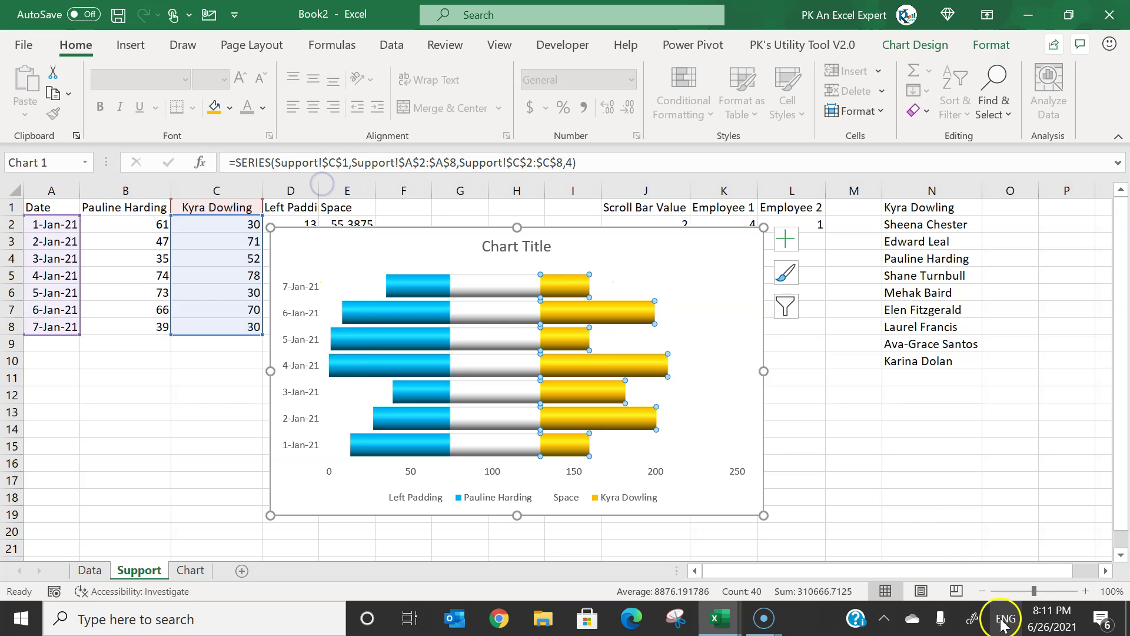
key(Escape)
key(Escape)
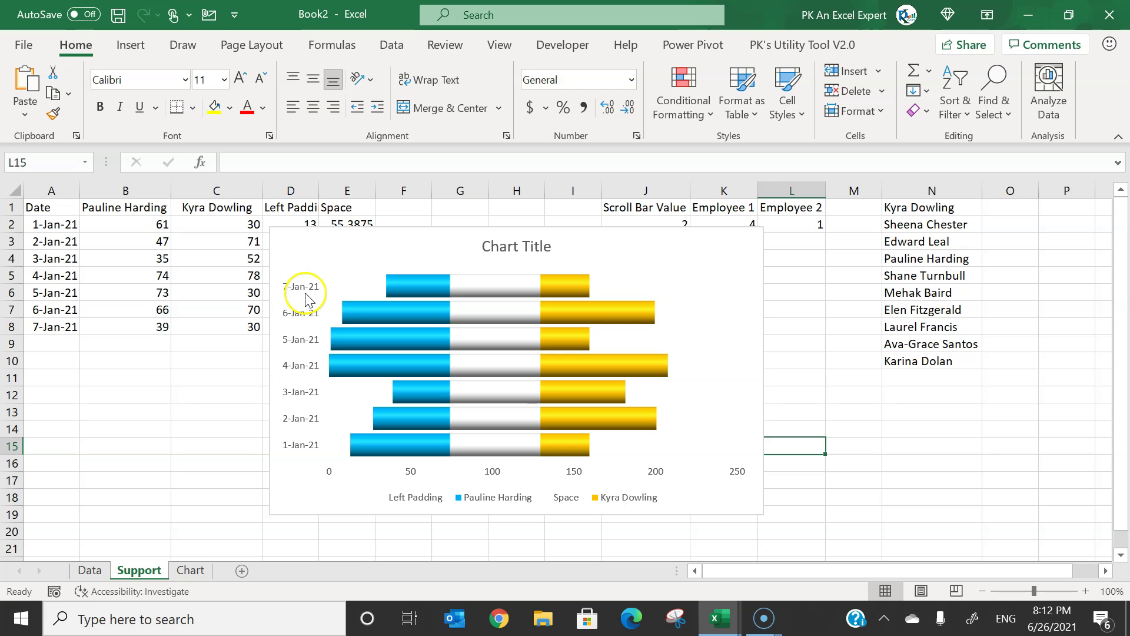
Set the date axis to Dates in reverse order so 1-Jan-21 sits at the top
click(302, 329)
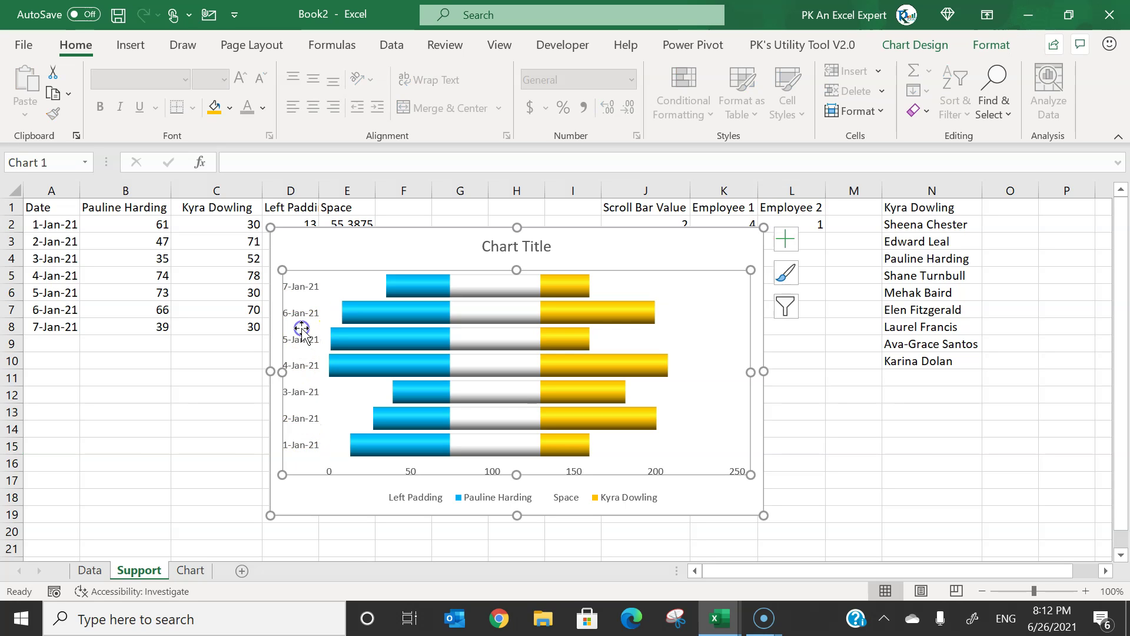
right_click(302, 318)
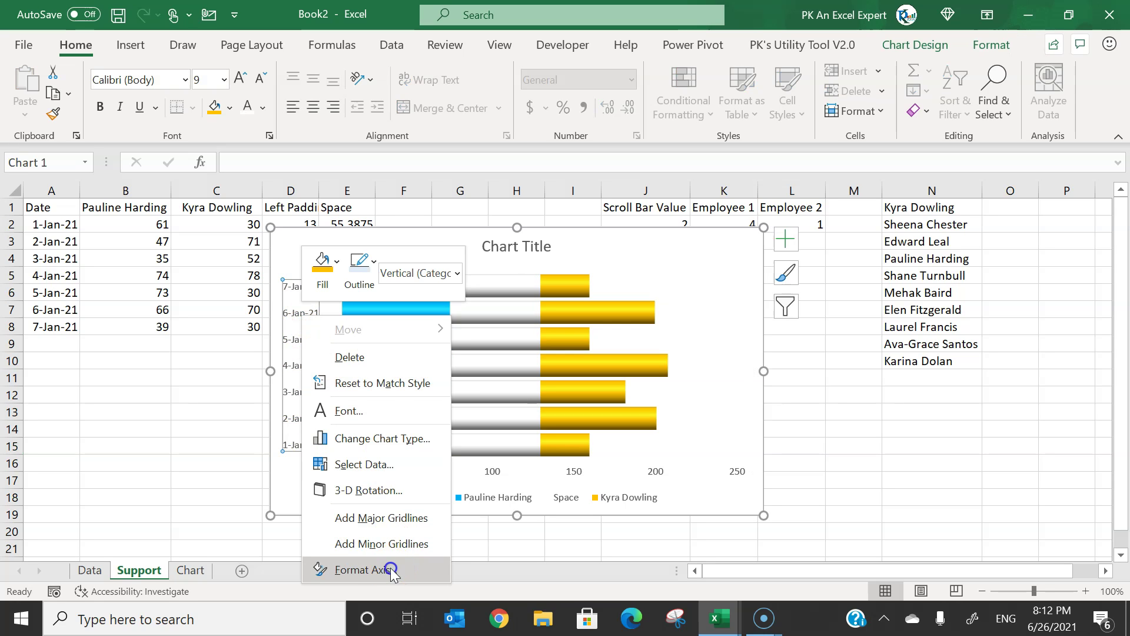
click(391, 570)
drag(1110, 365, 1108, 468)
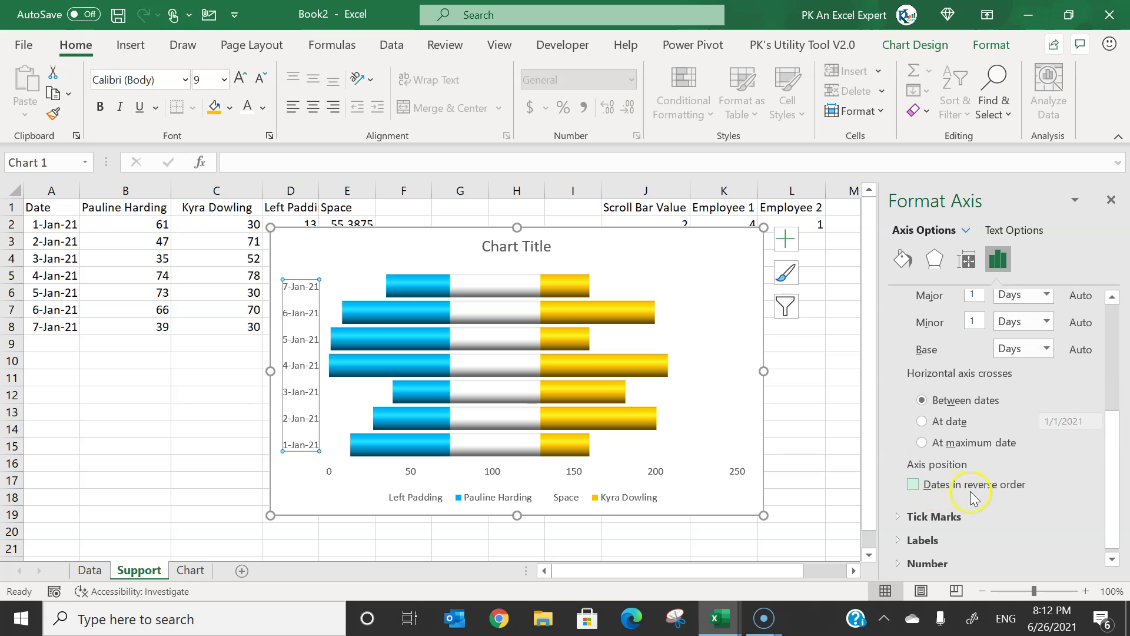
click(987, 485)
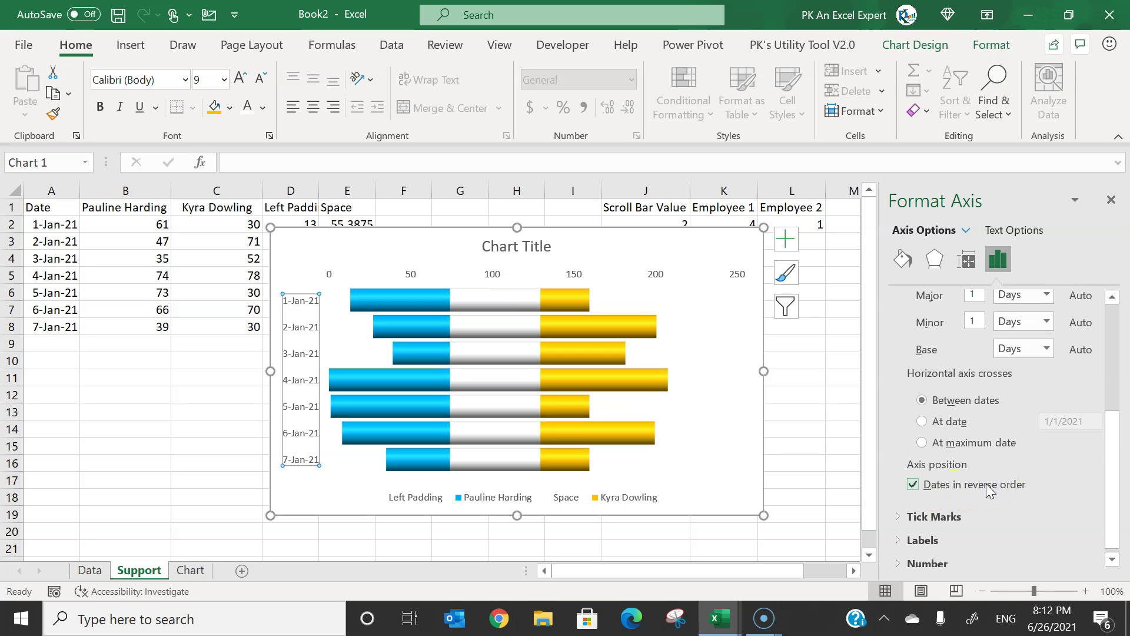
click(1112, 200)
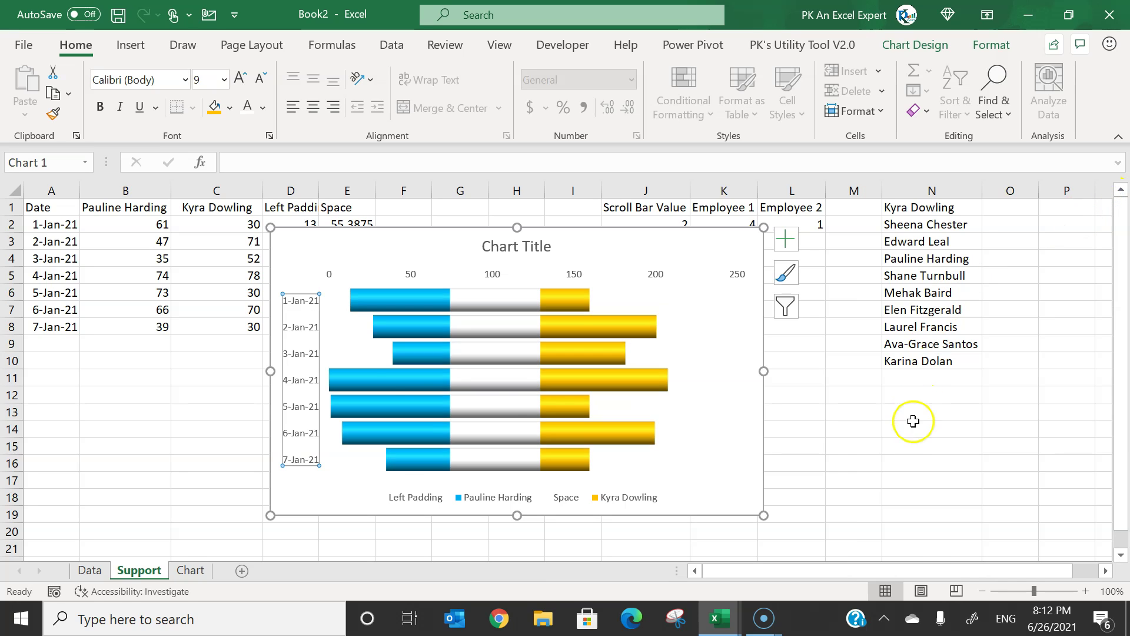
click(821, 390)
click(758, 337)
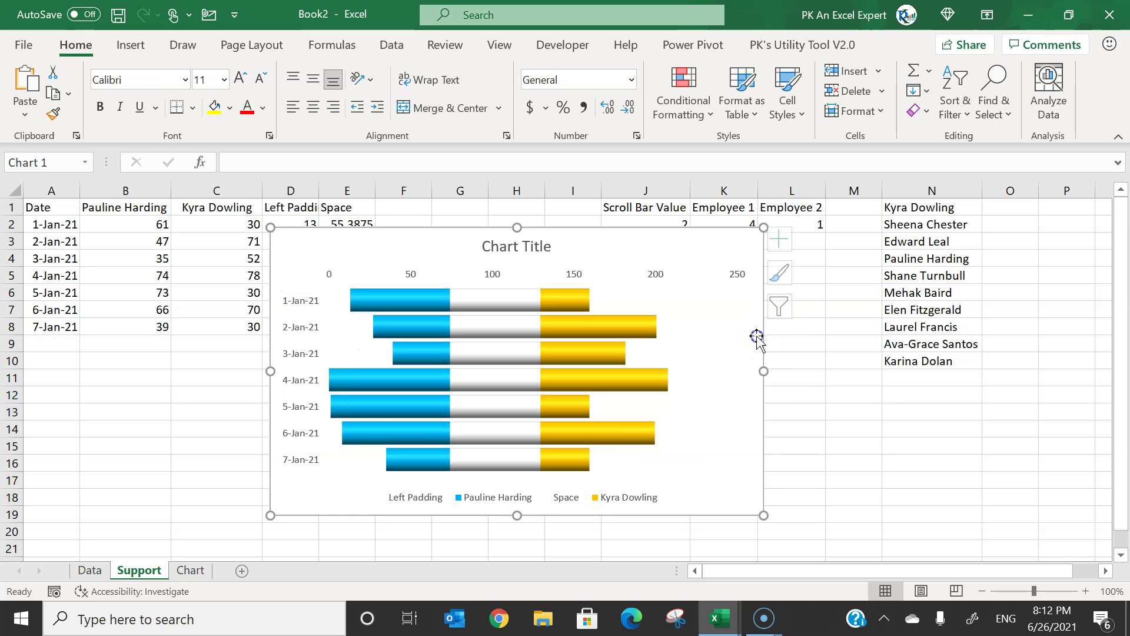
click(787, 239)
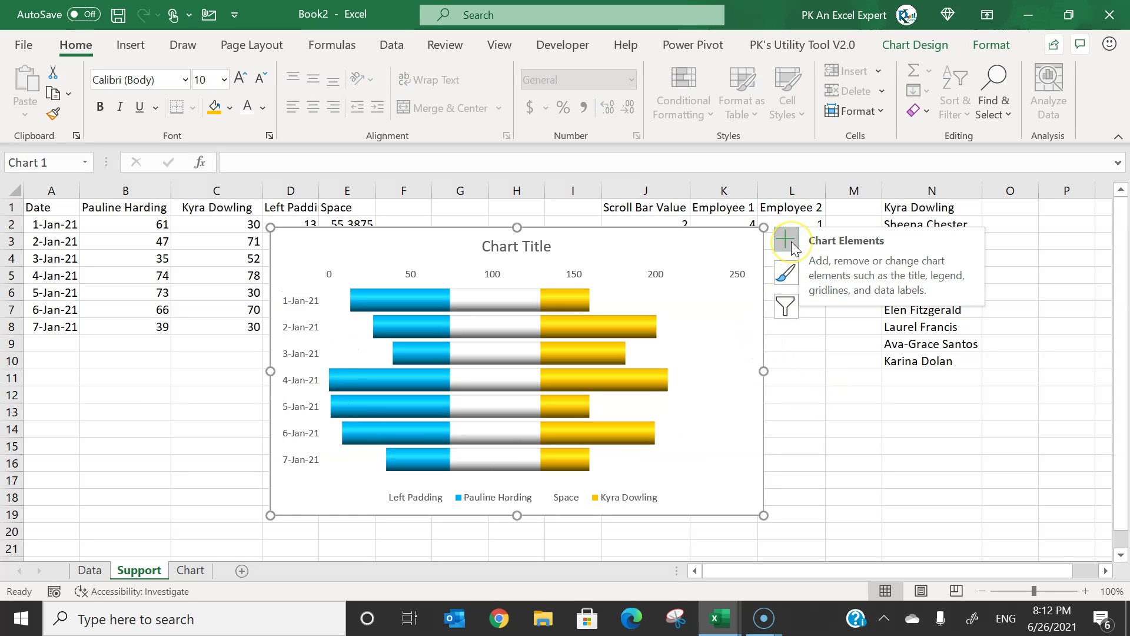
Turn off the chart's axes, title and legend, and turn on data labels
click(792, 243)
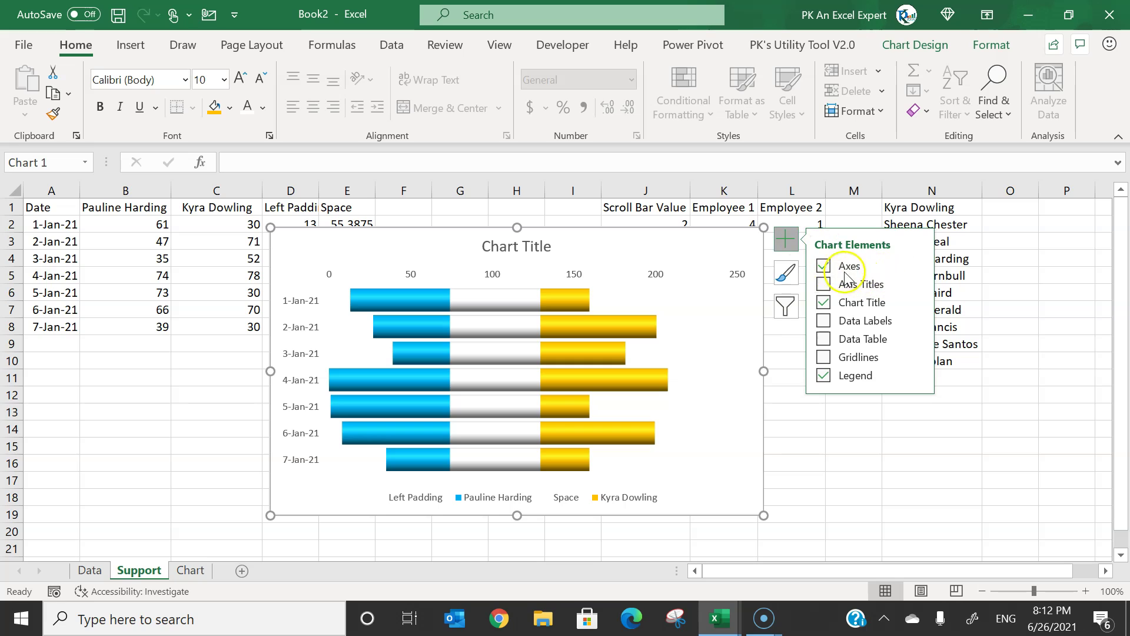
click(824, 267)
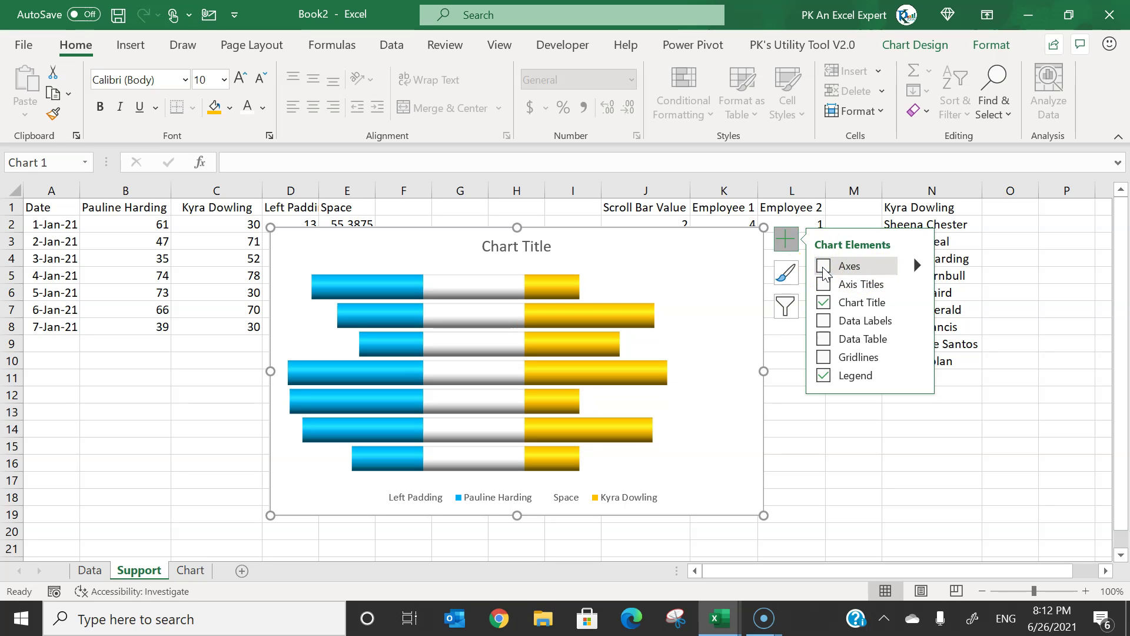
click(824, 304)
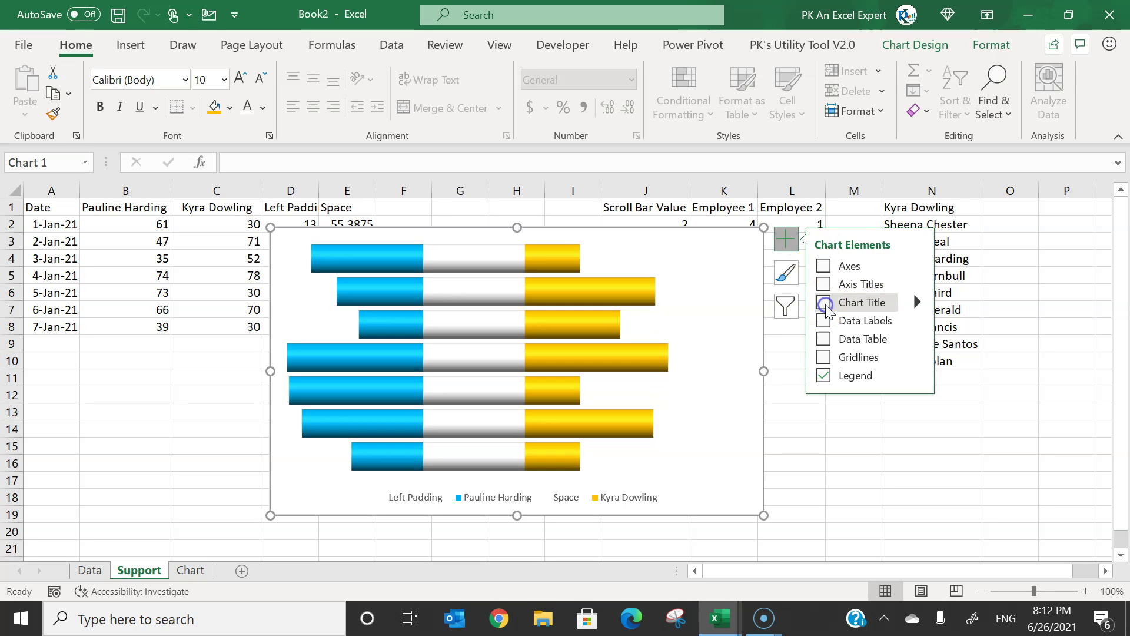
click(823, 376)
click(803, 427)
click(787, 236)
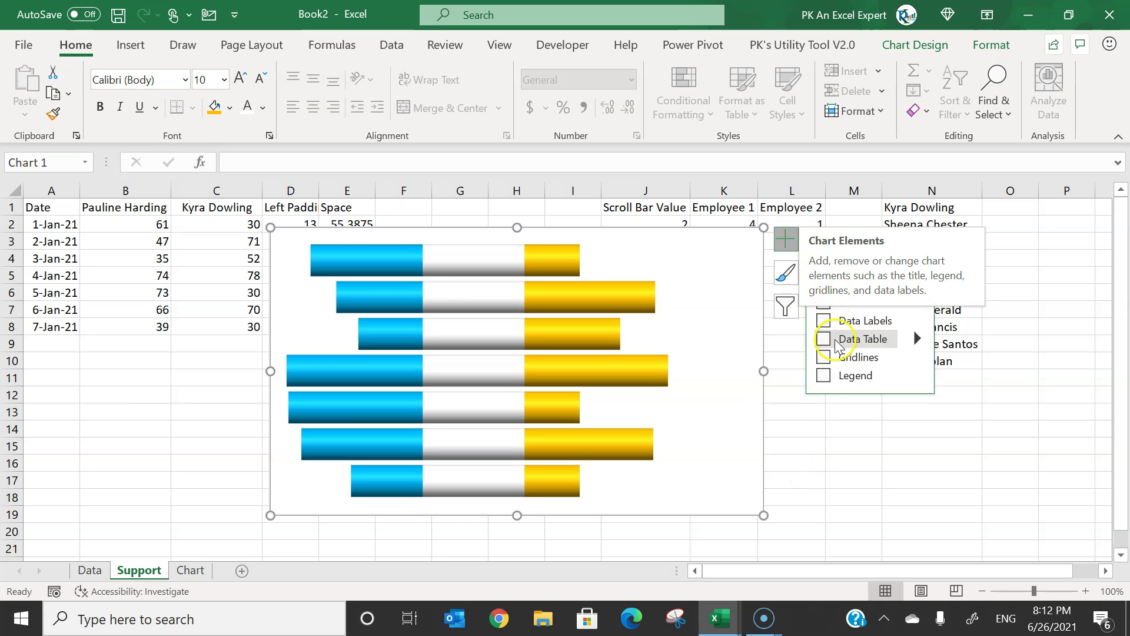
click(824, 320)
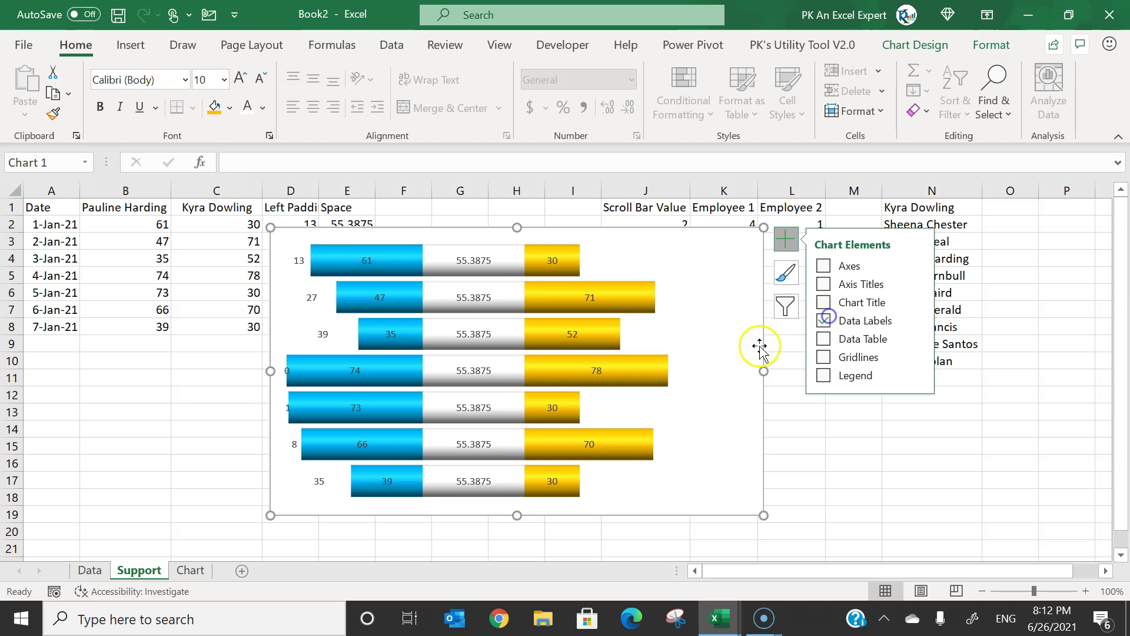
Move the chart right beside the data and delete the Left Padding labels (13, 27, 39)
drag(762, 410, 926, 431)
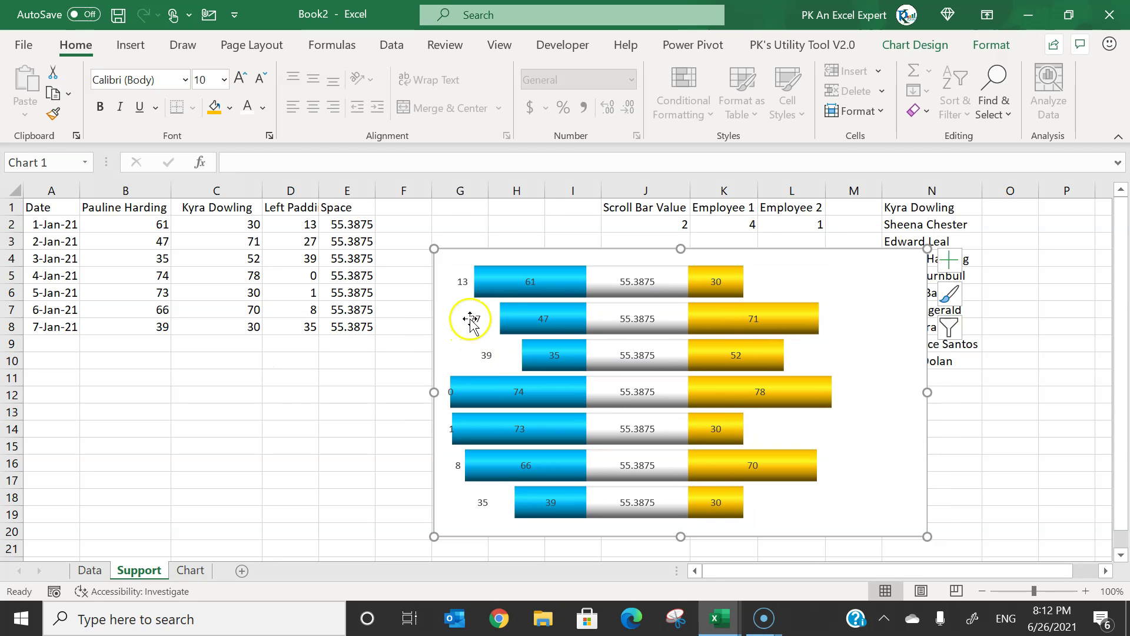
click(474, 318)
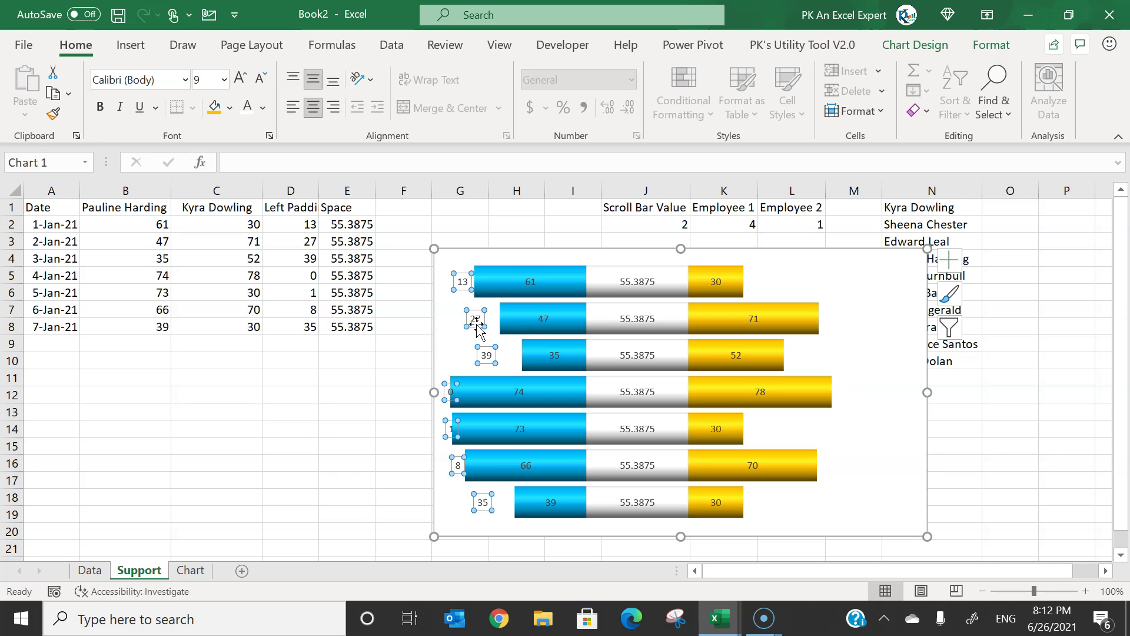
key(Delete)
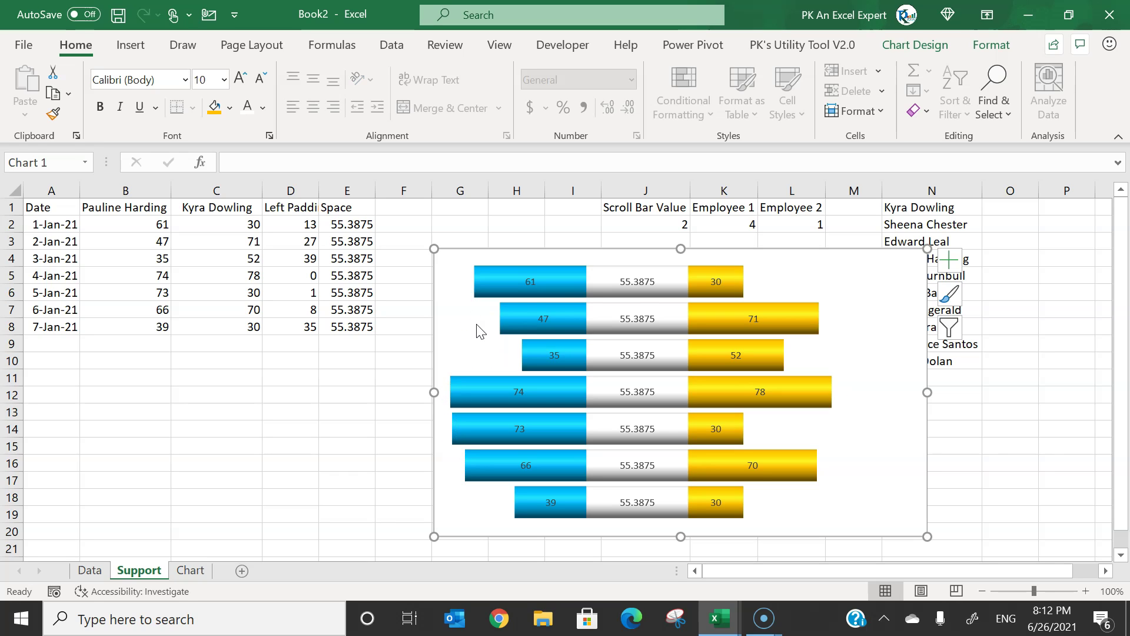
click(623, 281)
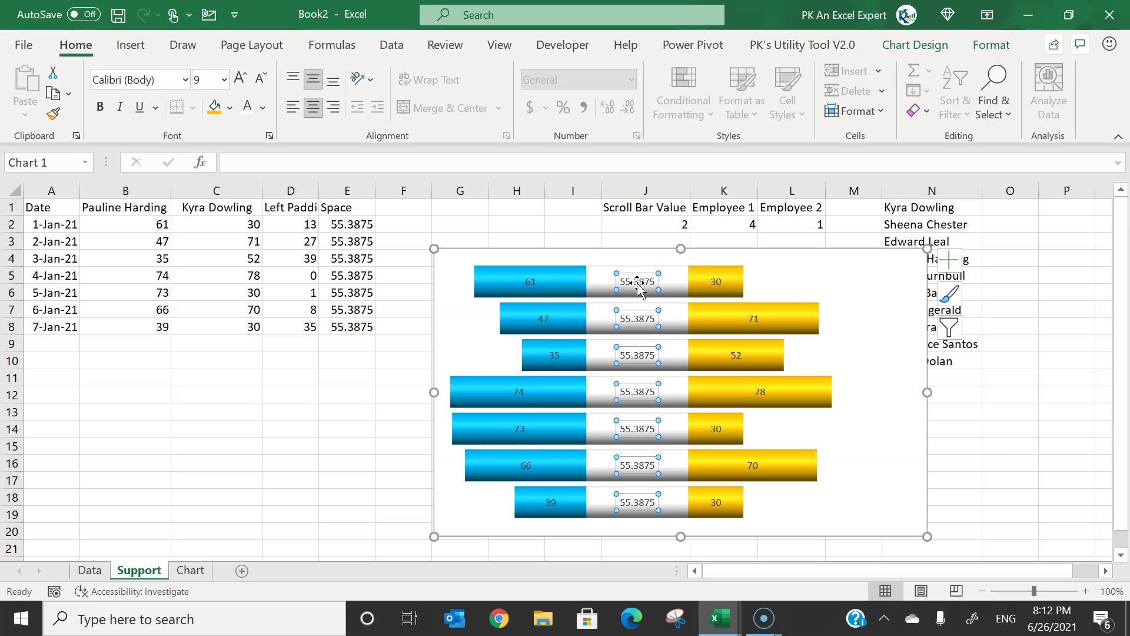
Label the white middle bars with the dates from A2:A8 instead of the 55.3875 value
right_click(638, 286)
click(724, 510)
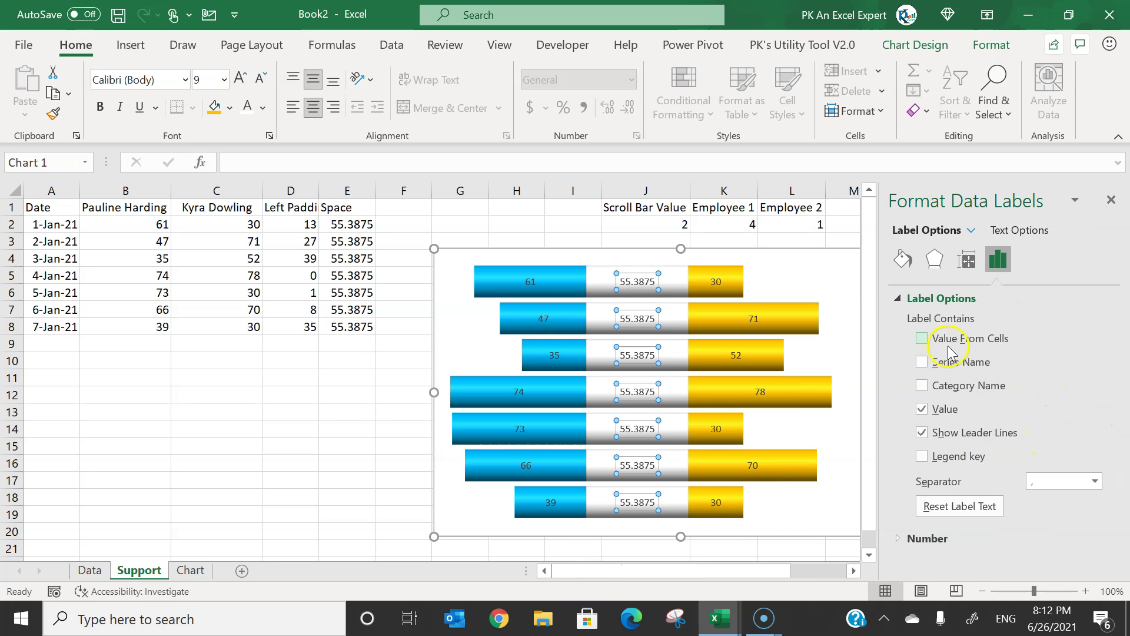
click(922, 339)
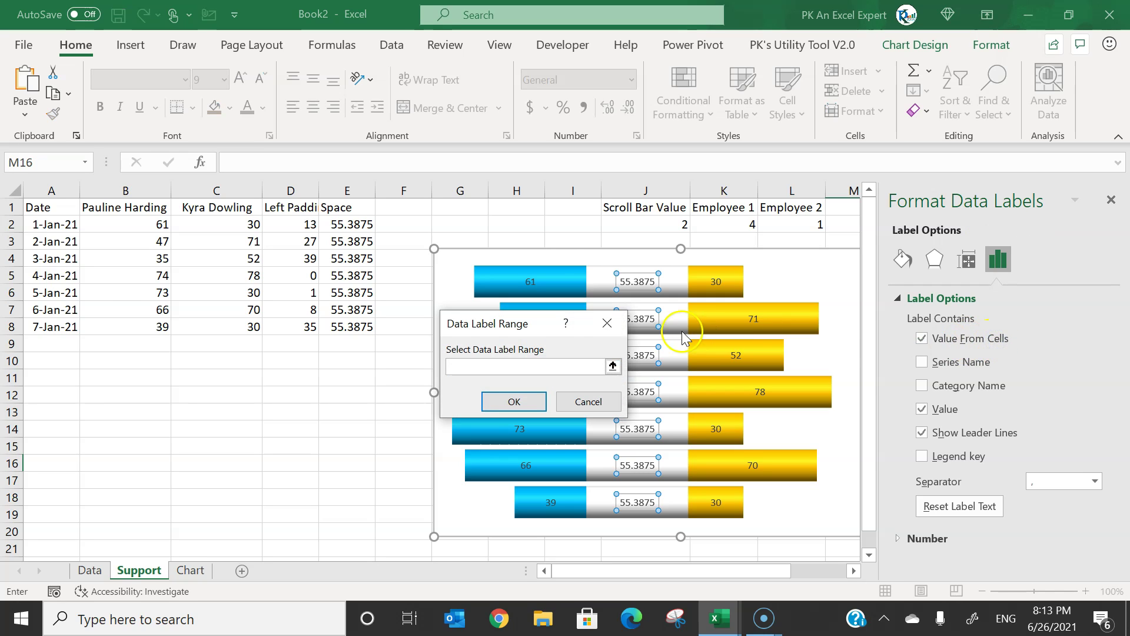
drag(44, 224, 49, 326)
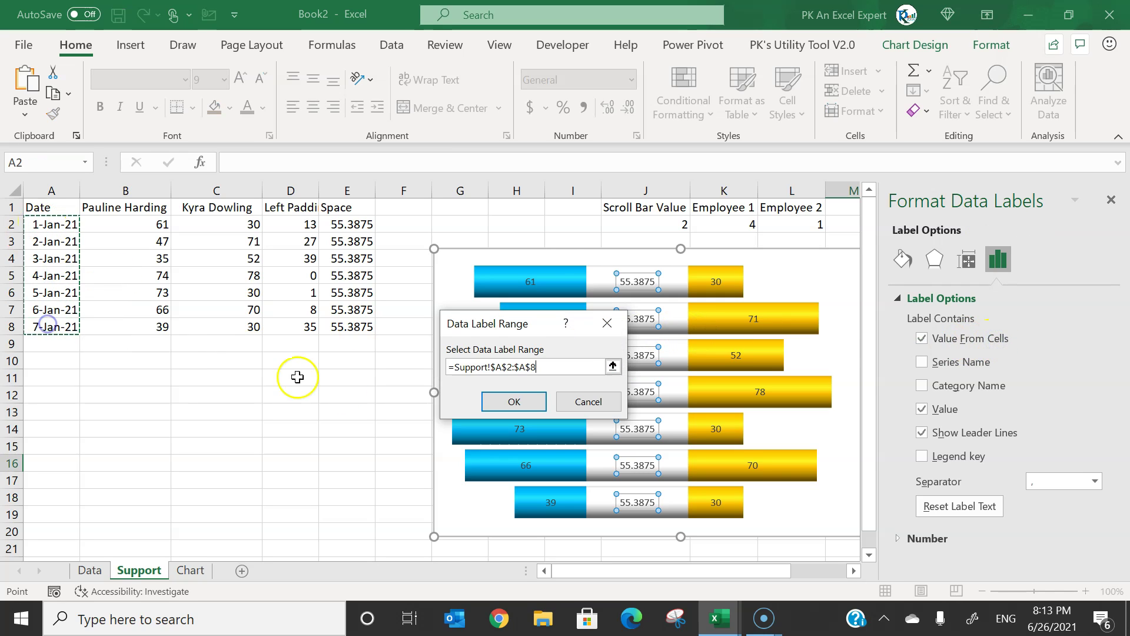
click(512, 401)
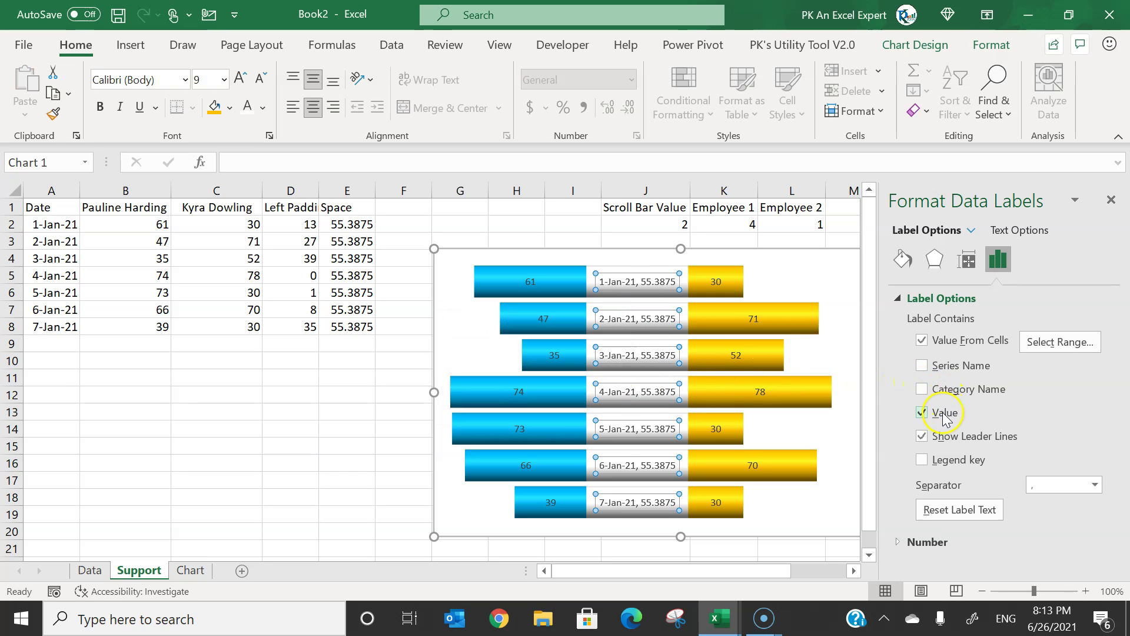
click(922, 413)
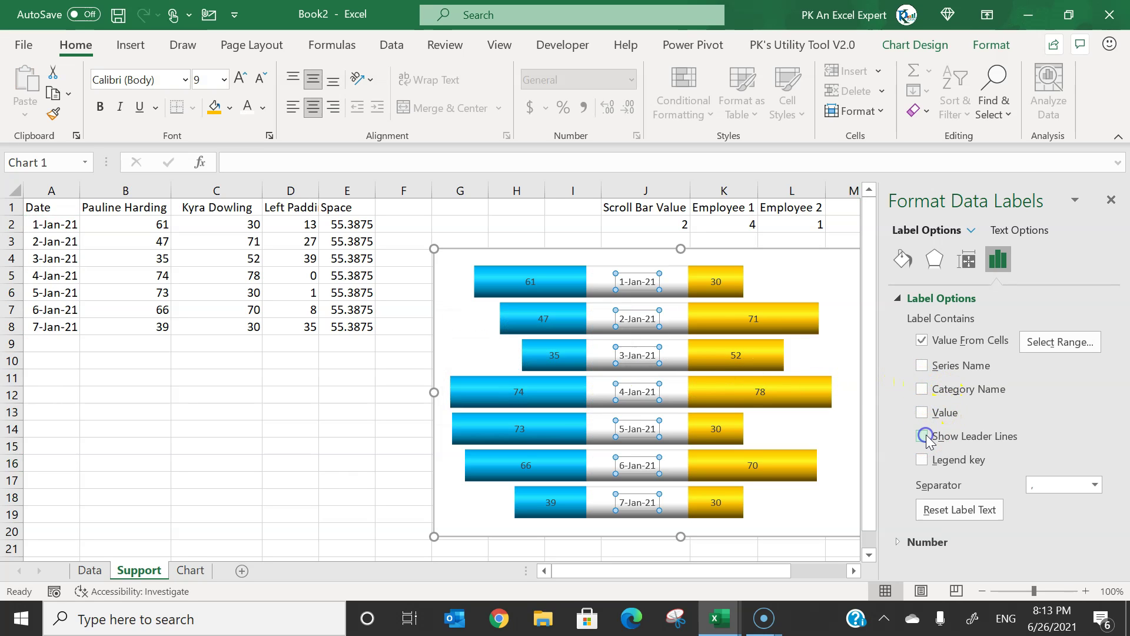
click(1110, 201)
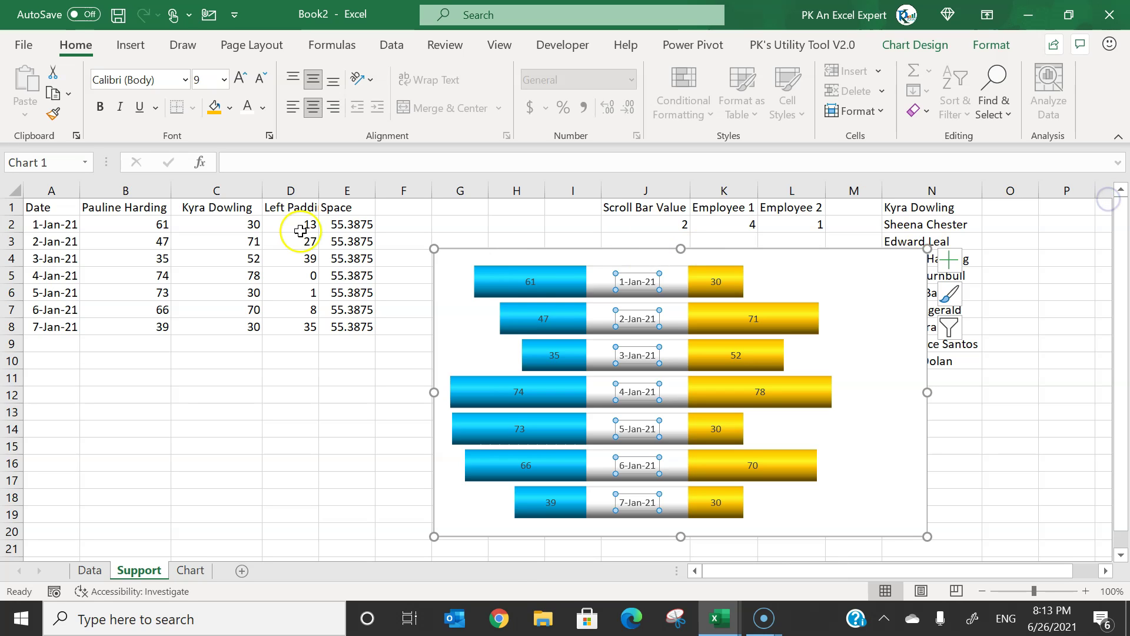
Make the date labels and both sets of value labels bold and black
click(266, 108)
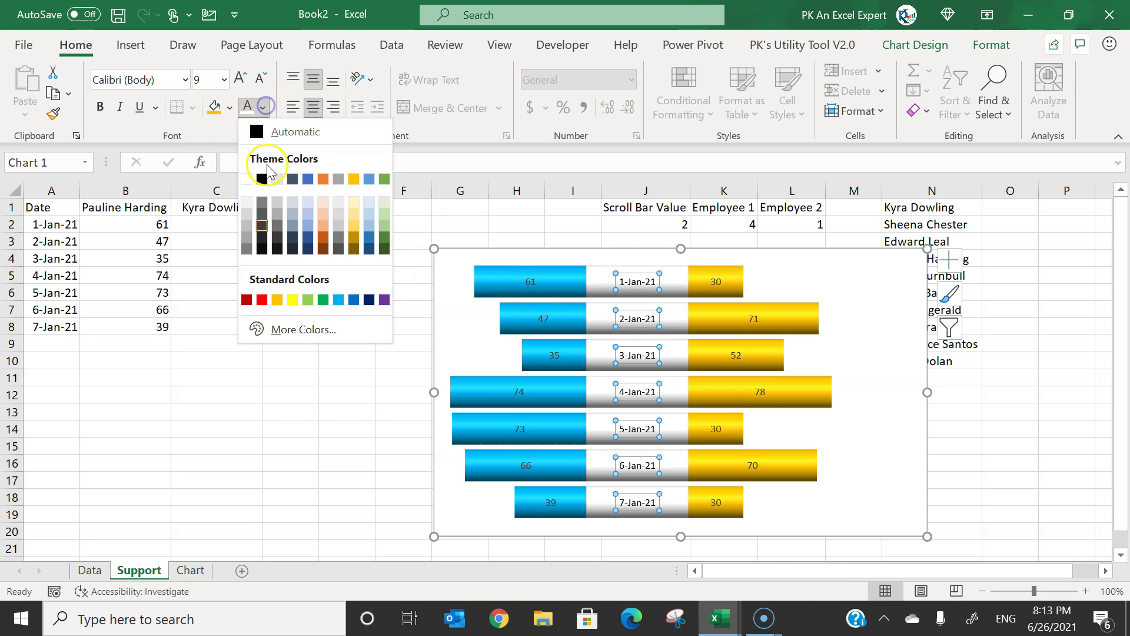
click(262, 178)
click(100, 108)
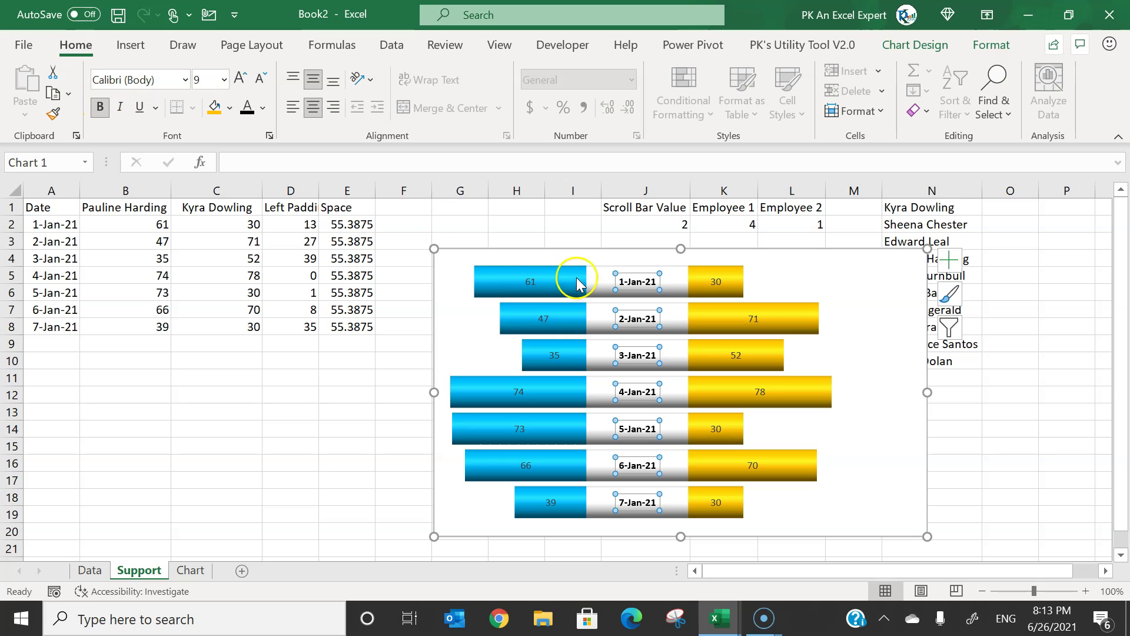
click(531, 281)
click(247, 108)
click(100, 108)
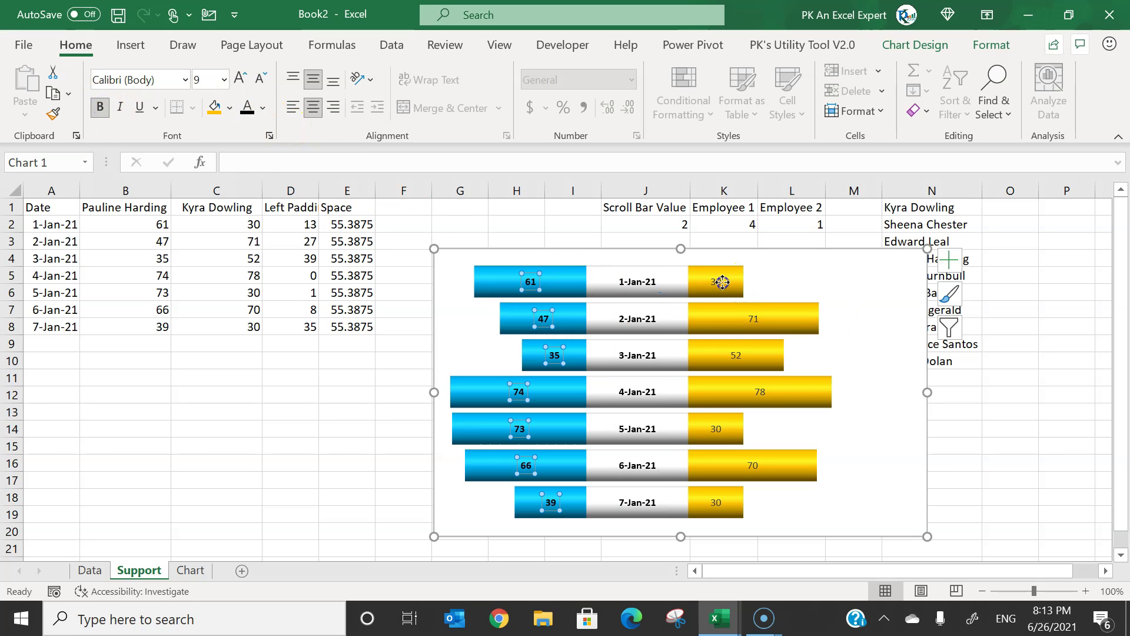
click(723, 282)
click(248, 108)
click(100, 108)
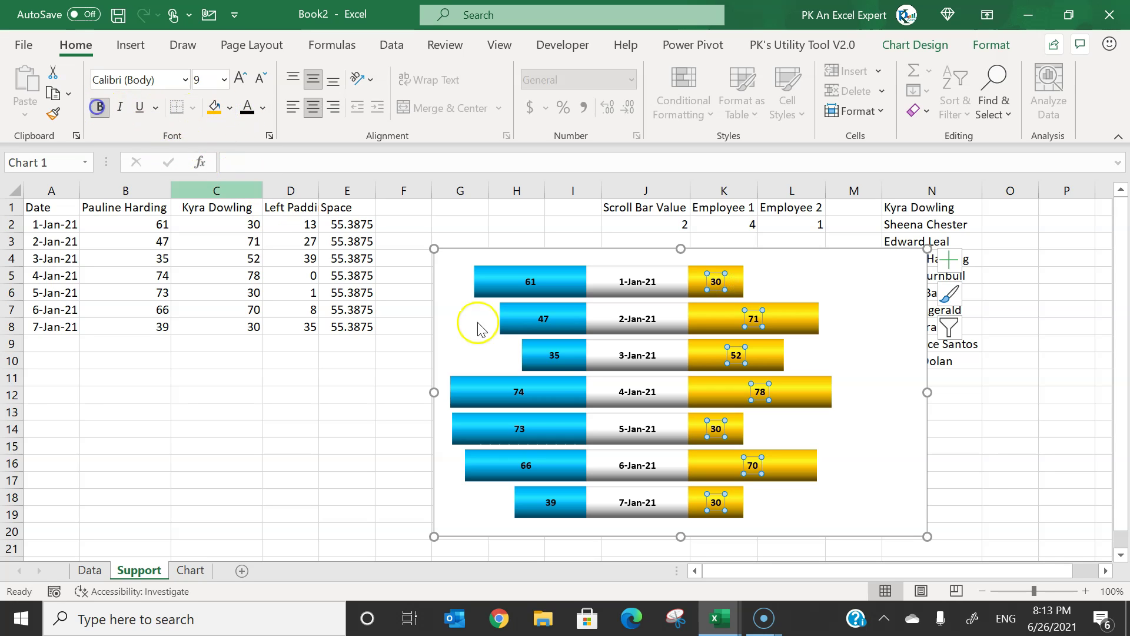
click(971, 497)
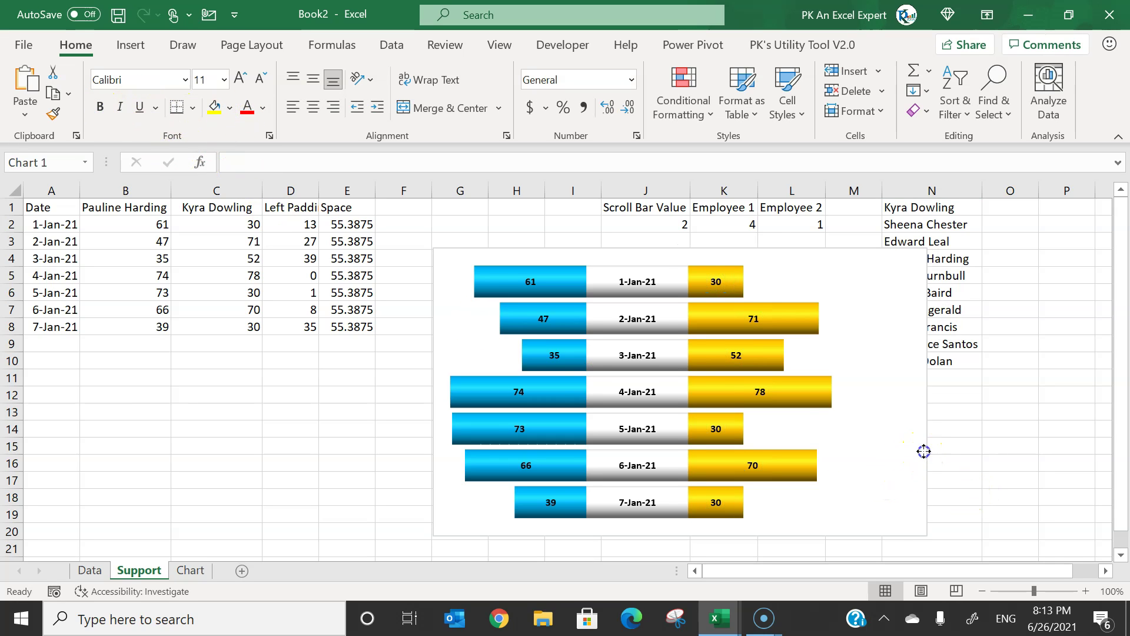
Enlarge the plot area within the chart
drag(924, 451, 890, 455)
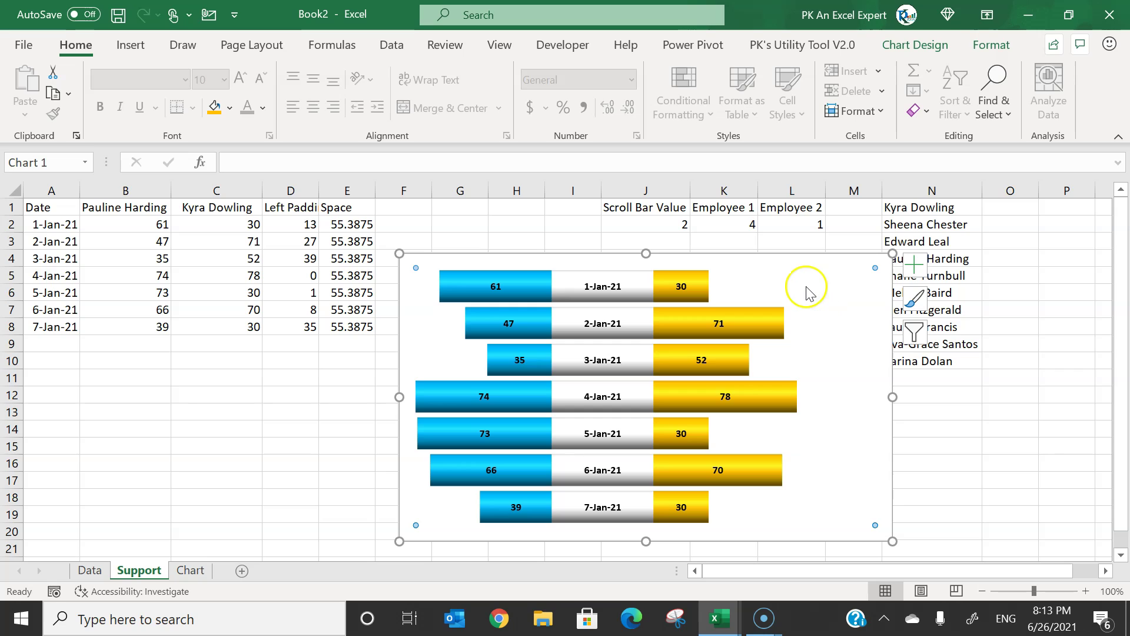
click(870, 257)
click(978, 49)
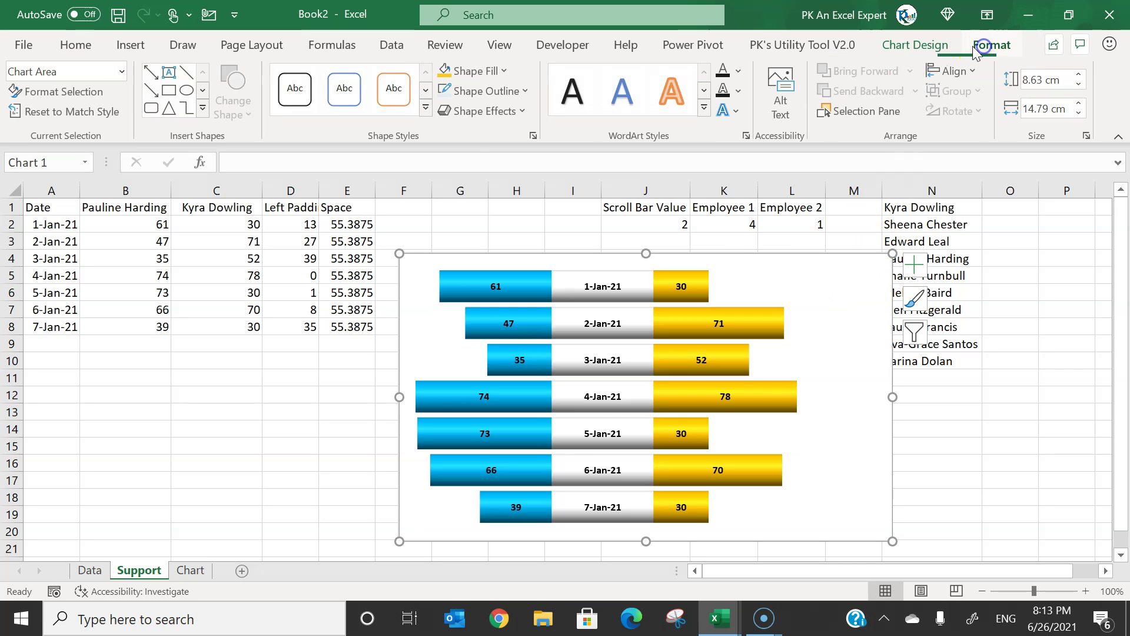
click(124, 76)
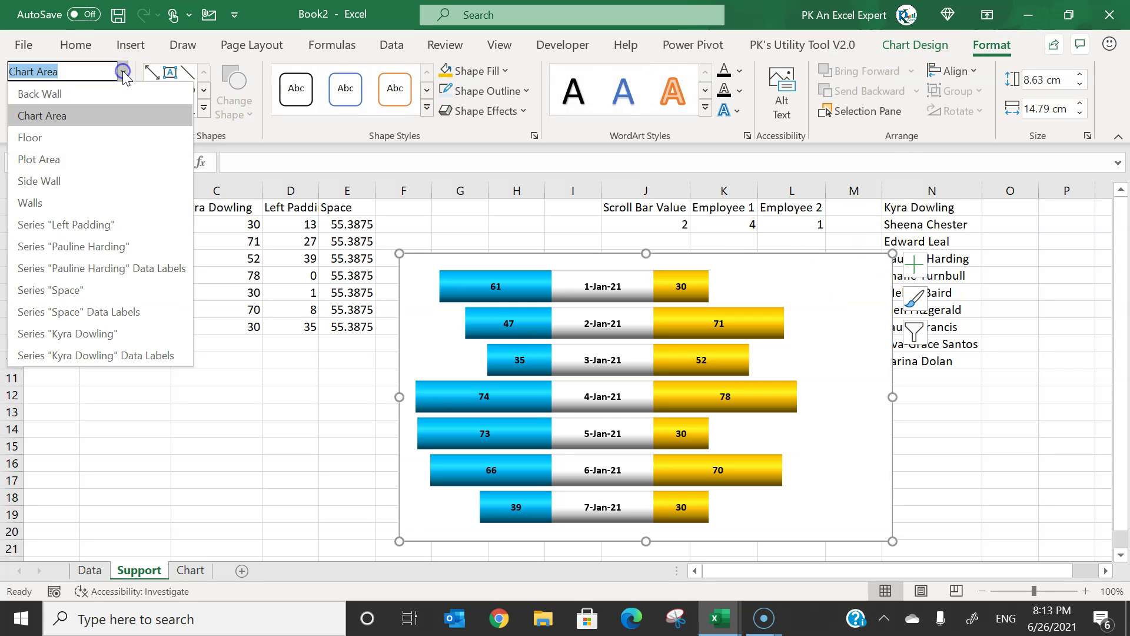
click(89, 161)
mouse_move(410, 265)
mouse_down()
mouse_move(462, 263)
mouse_move(479, 293)
mouse_up()
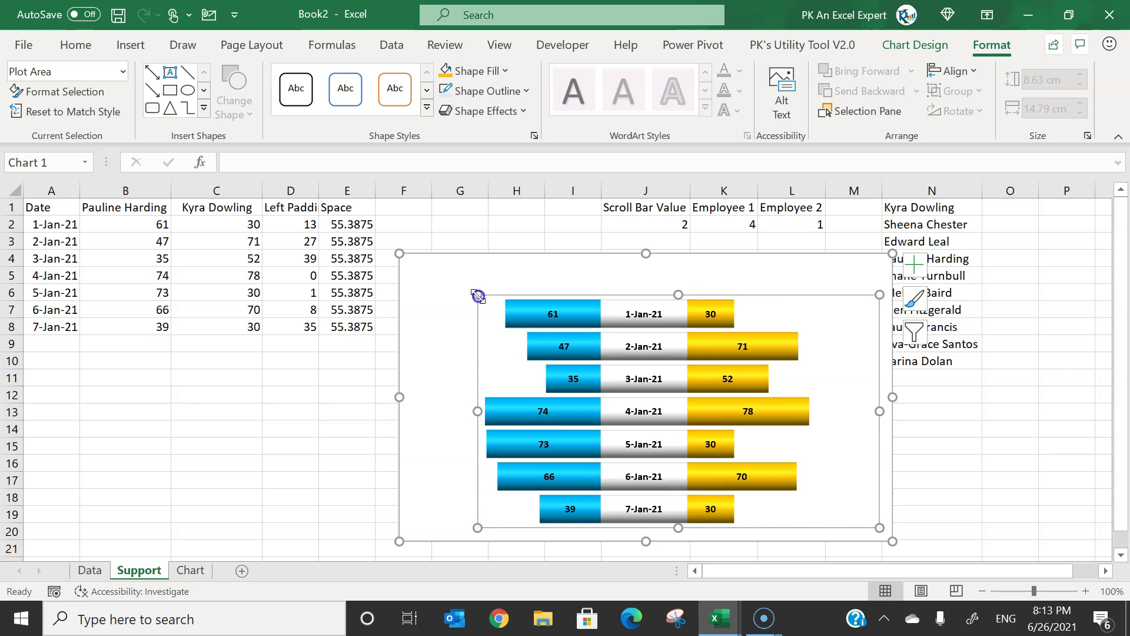
click(773, 259)
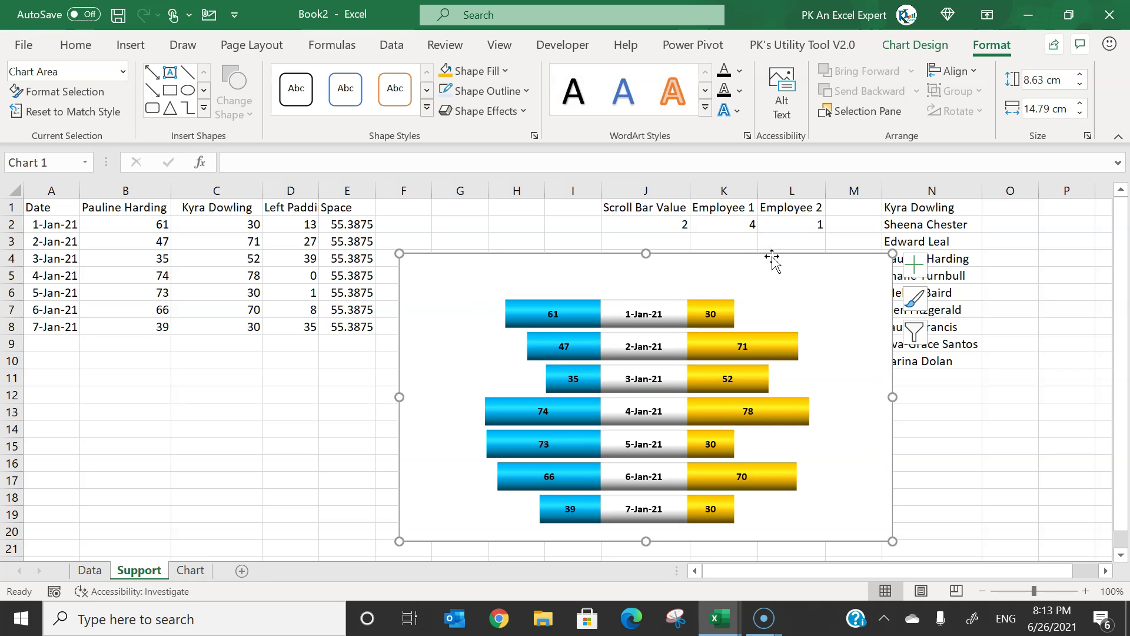
Cut the chart from the Support sheet and paste it near the dropdowns on the Chart sheet
key(ctrl+x)
click(190, 570)
click(511, 411)
key(ctrl+v)
mouse_move(569, 402)
mouse_down()
mouse_move(376, 262)
mouse_move(337, 247)
mouse_up()
Send the chart behind the dropdowns and move the date scroll bar onto it
right_click(337, 247)
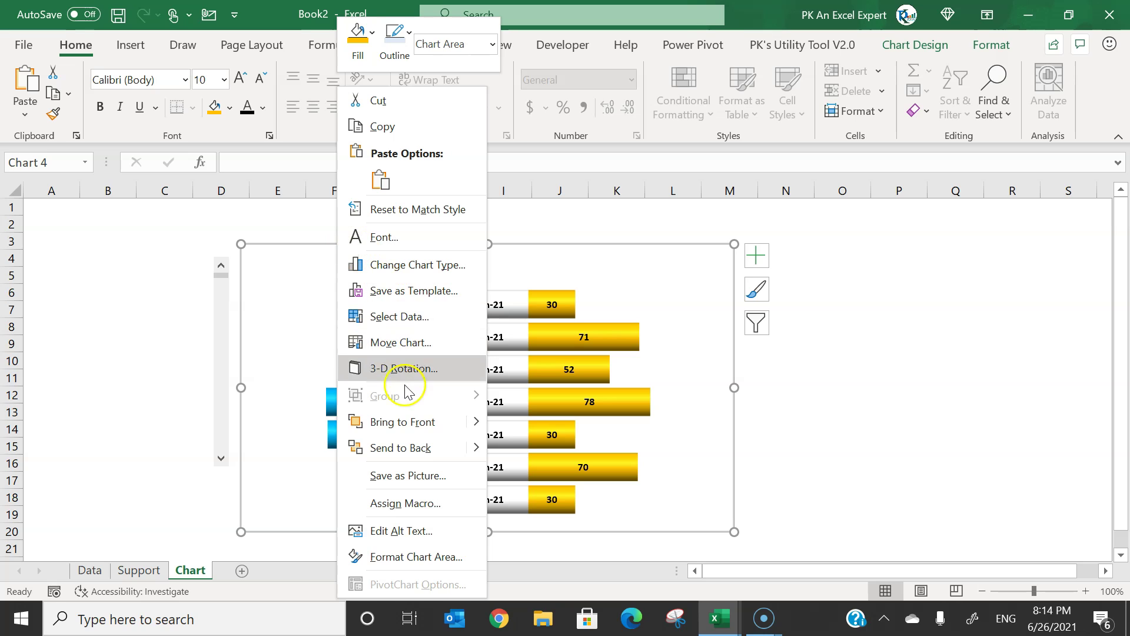
click(402, 445)
key(Escape)
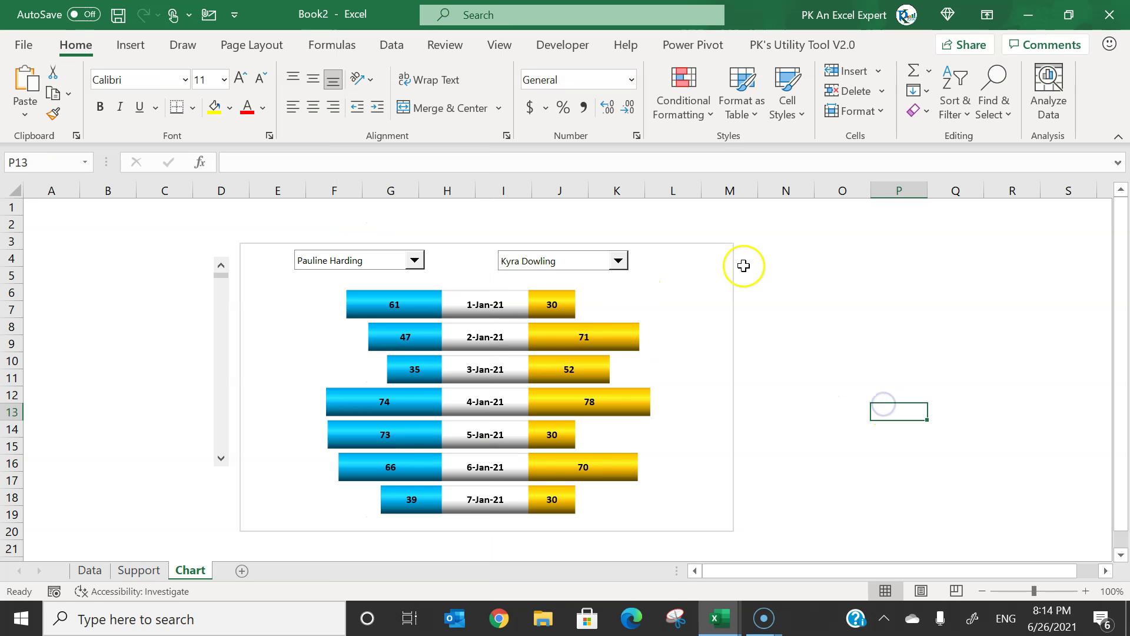
drag(734, 280, 723, 273)
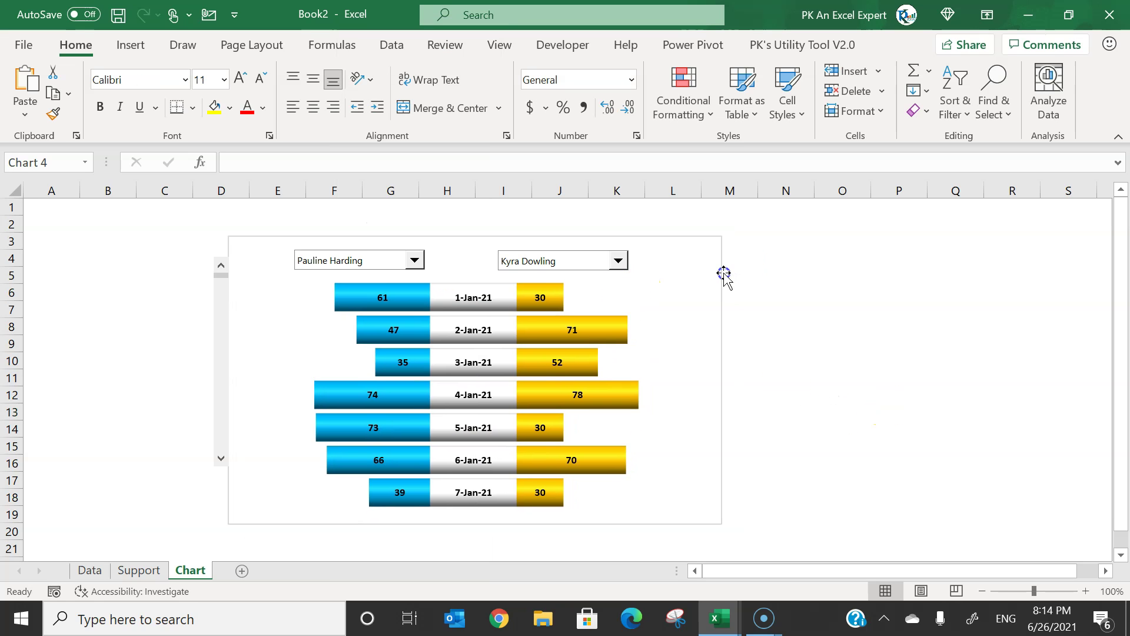
right_click(224, 349)
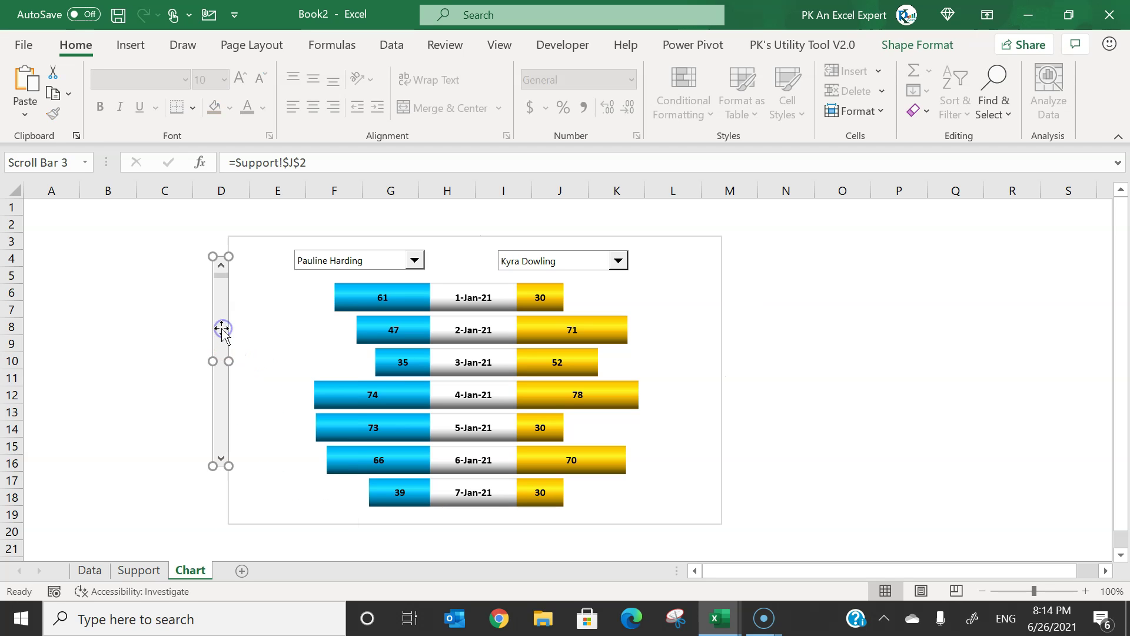
drag(224, 336, 260, 354)
click(840, 341)
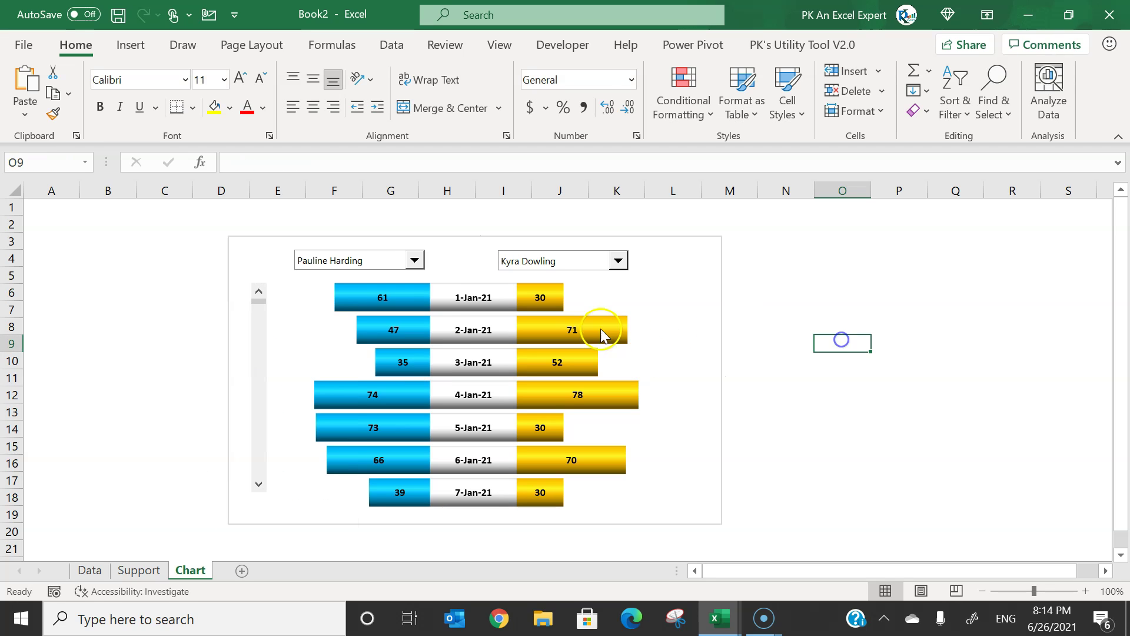
click(413, 259)
click(365, 276)
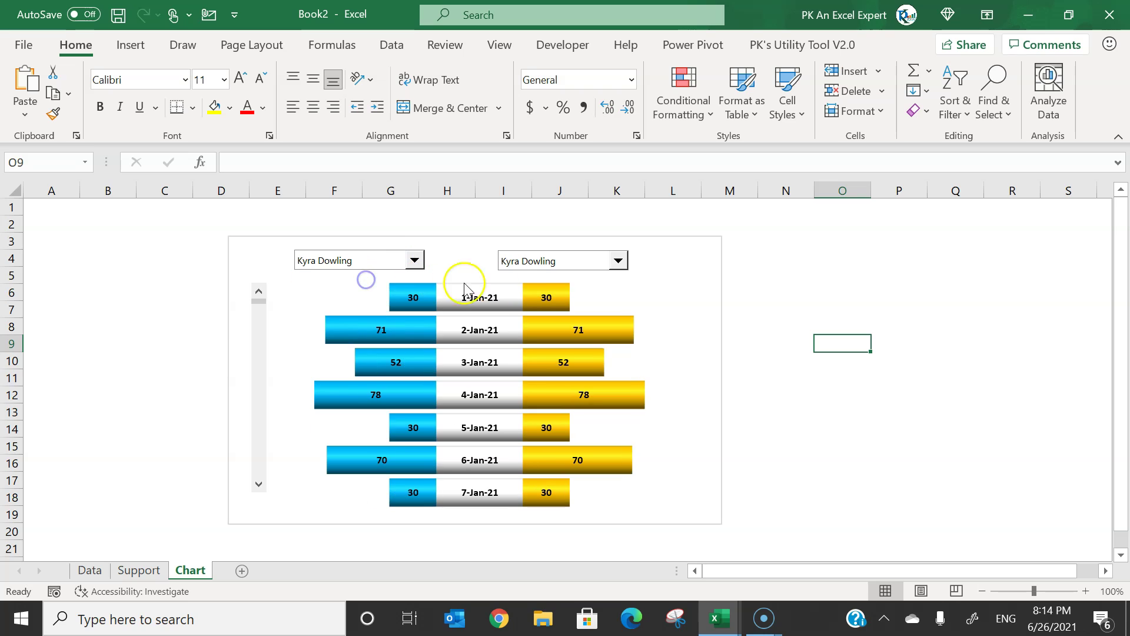
click(586, 261)
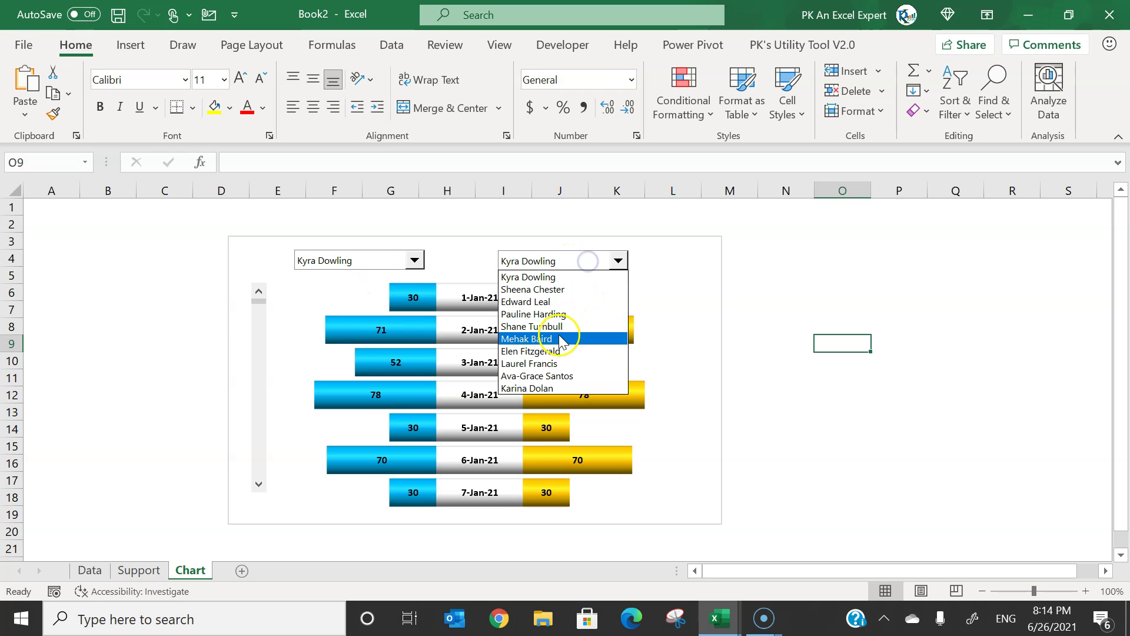
click(559, 333)
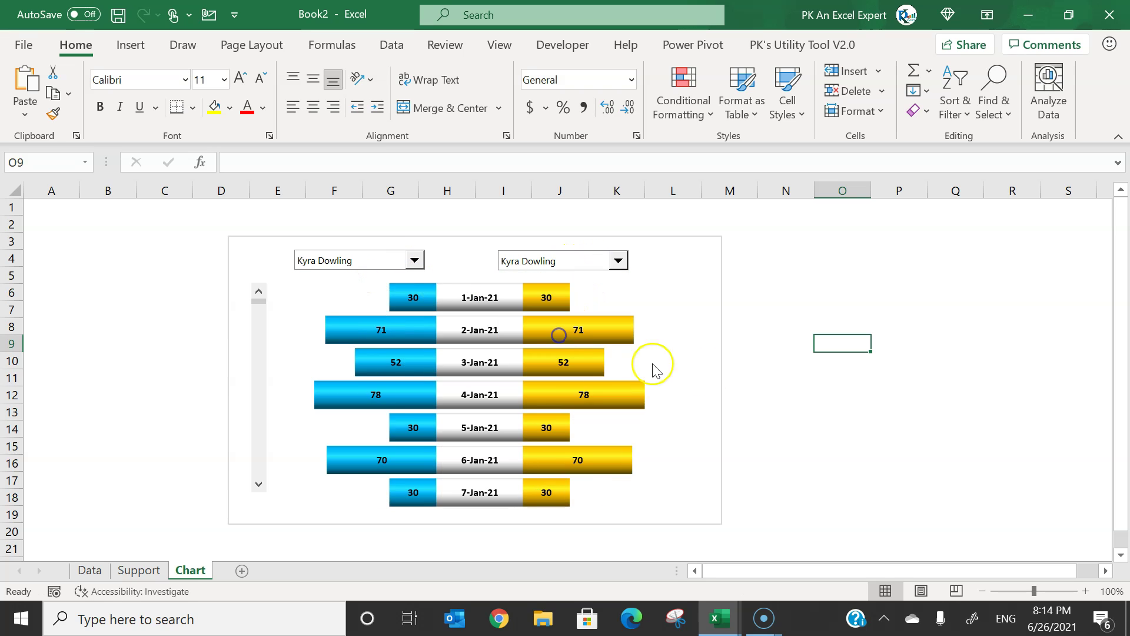
Scroll the chart's date window to show 4-Jan-21 through 10-Jan-21
click(259, 486)
click(259, 486)
click(259, 487)
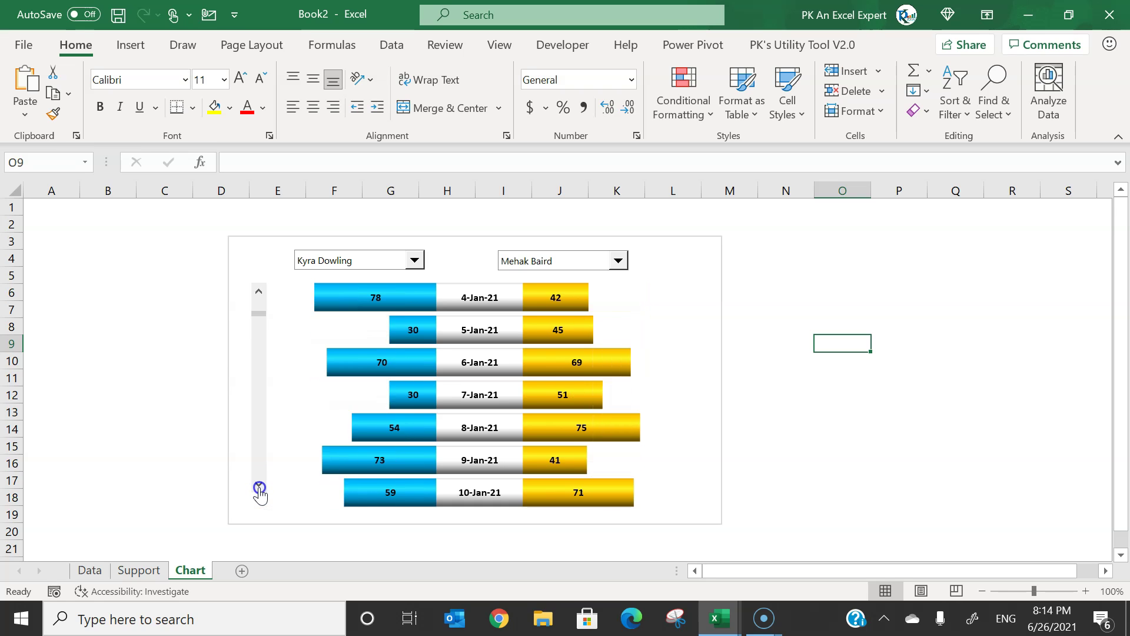
click(259, 486)
click(259, 486)
click(258, 291)
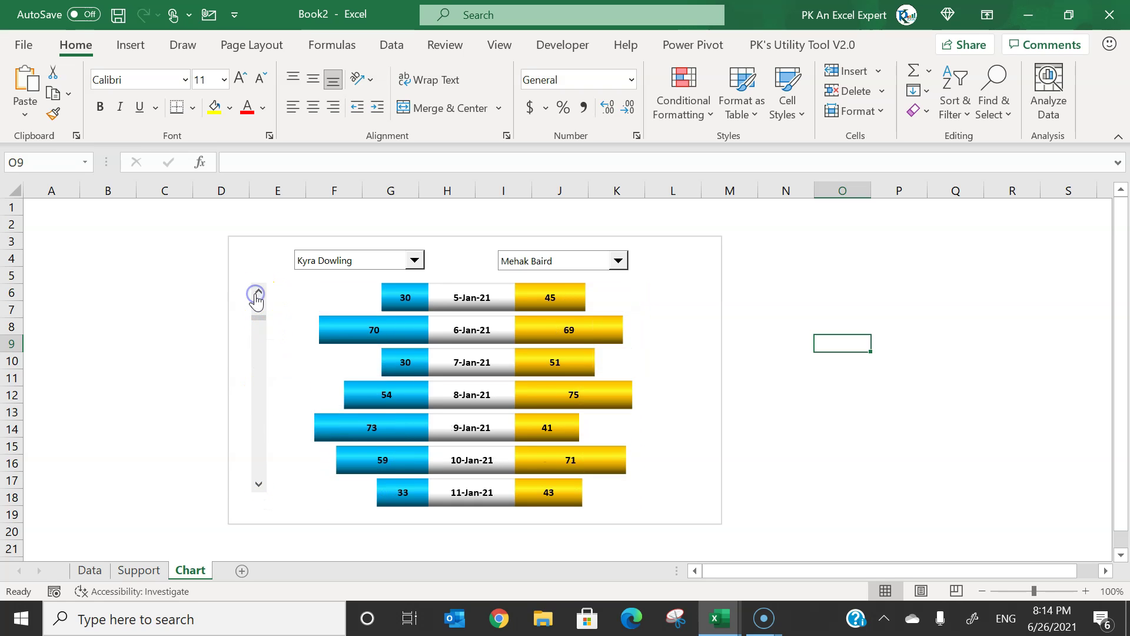
click(258, 290)
key(Up)
key(Up)
key(Up)
key(shift+Up)
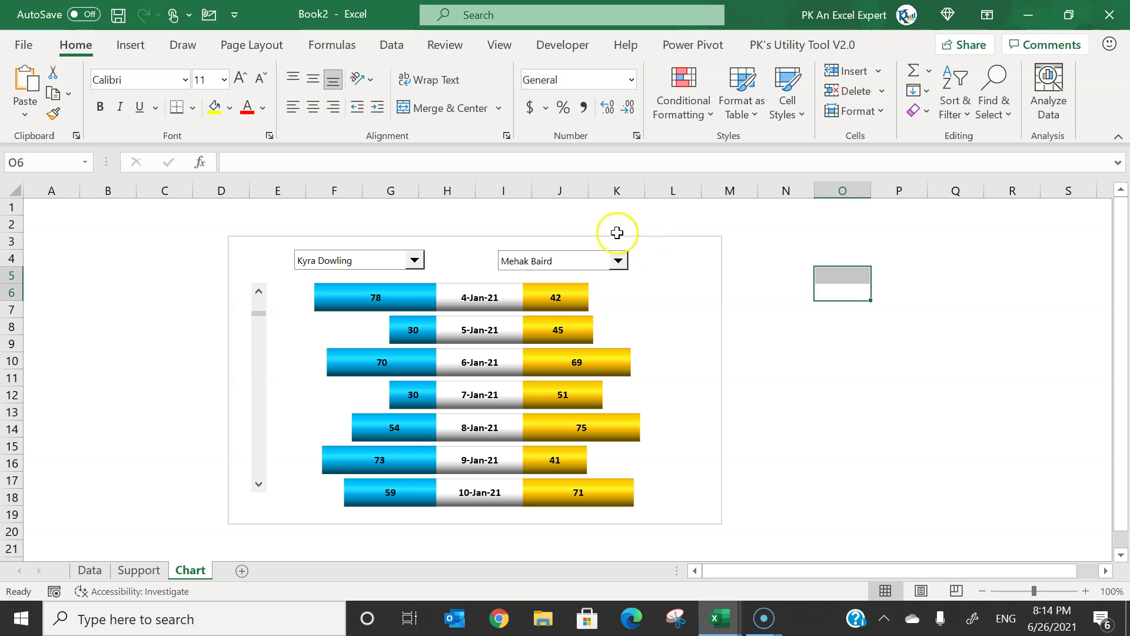
click(128, 45)
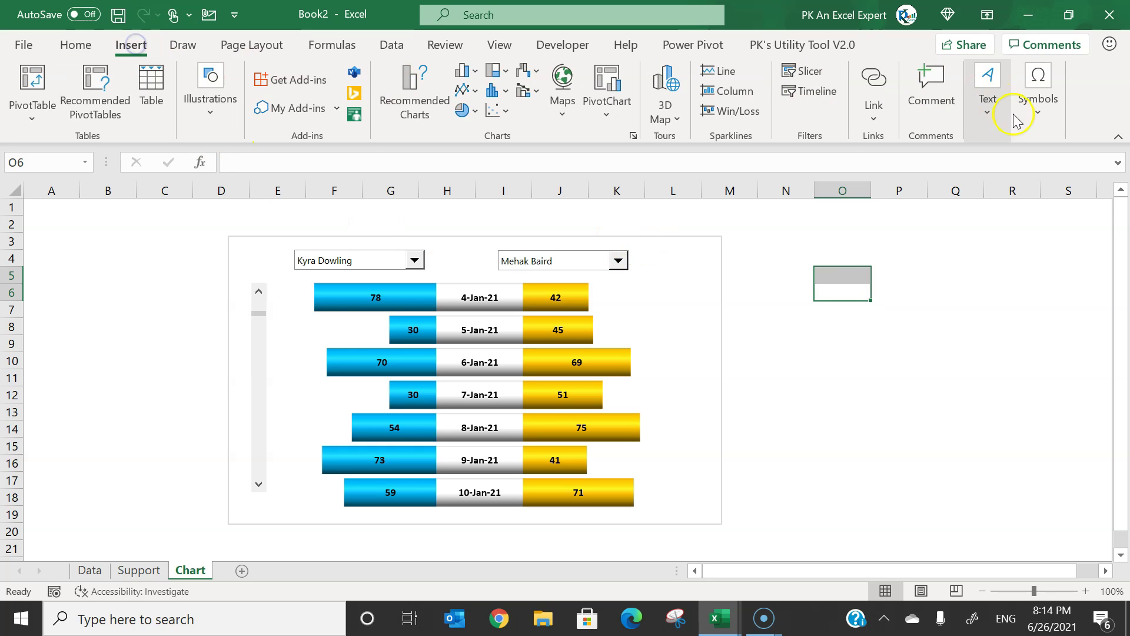
Insert a plain black WordArt 'Vs' at size 20 between the two dropdowns
click(995, 116)
click(1012, 177)
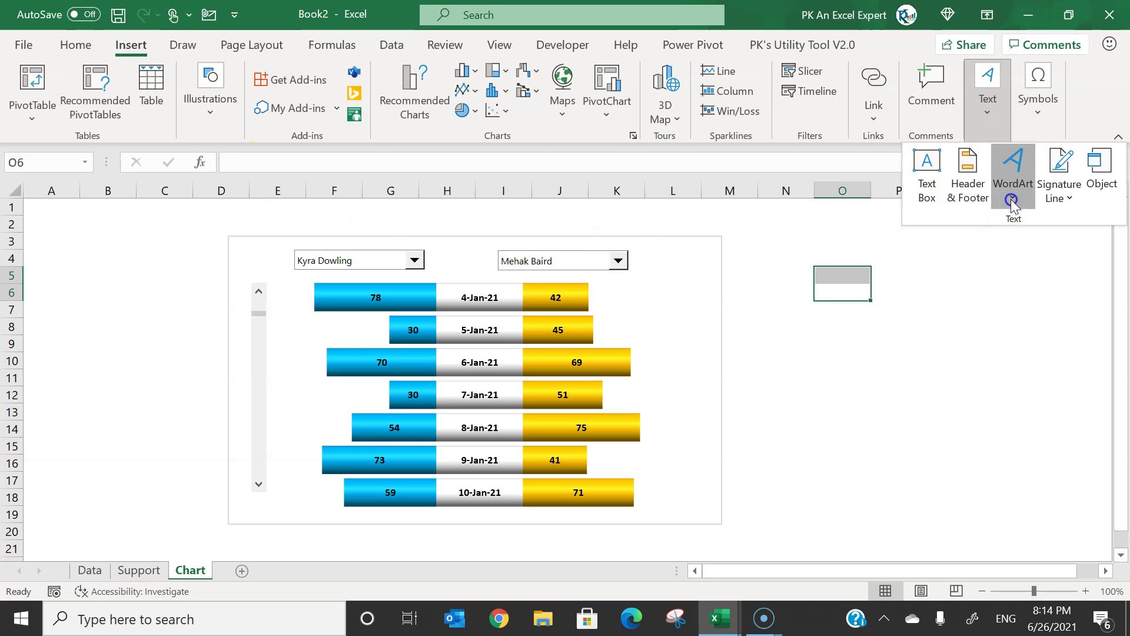
click(886, 239)
text(Vs)
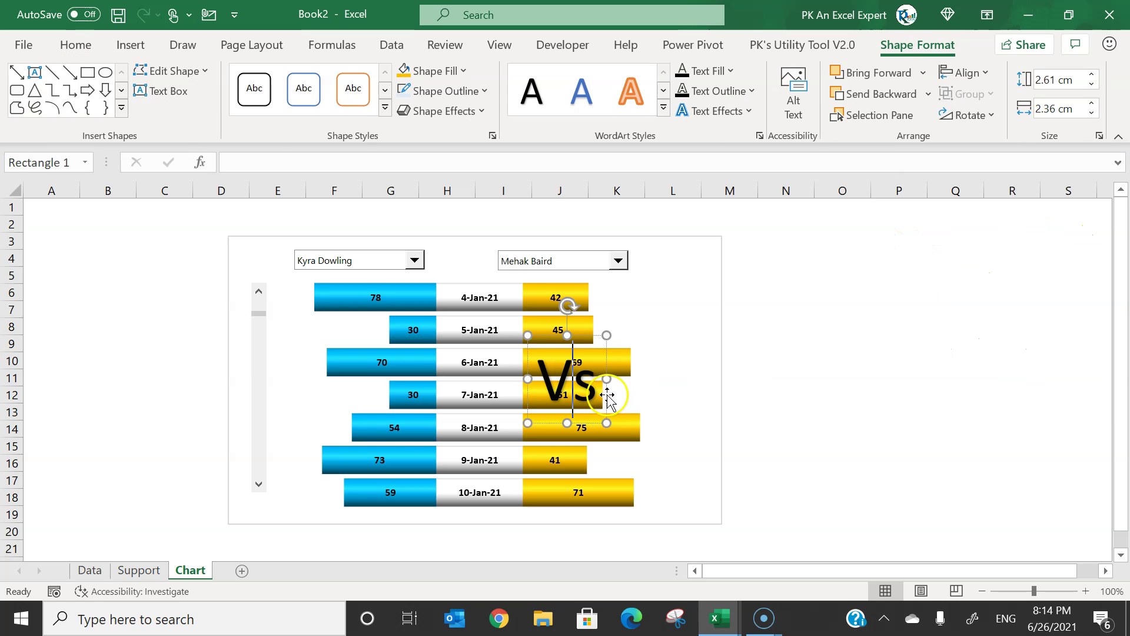
click(75, 45)
click(260, 80)
drag(580, 382, 478, 289)
Group the chart, dropdowns, scroll bar and 'Vs' label together
click(714, 282)
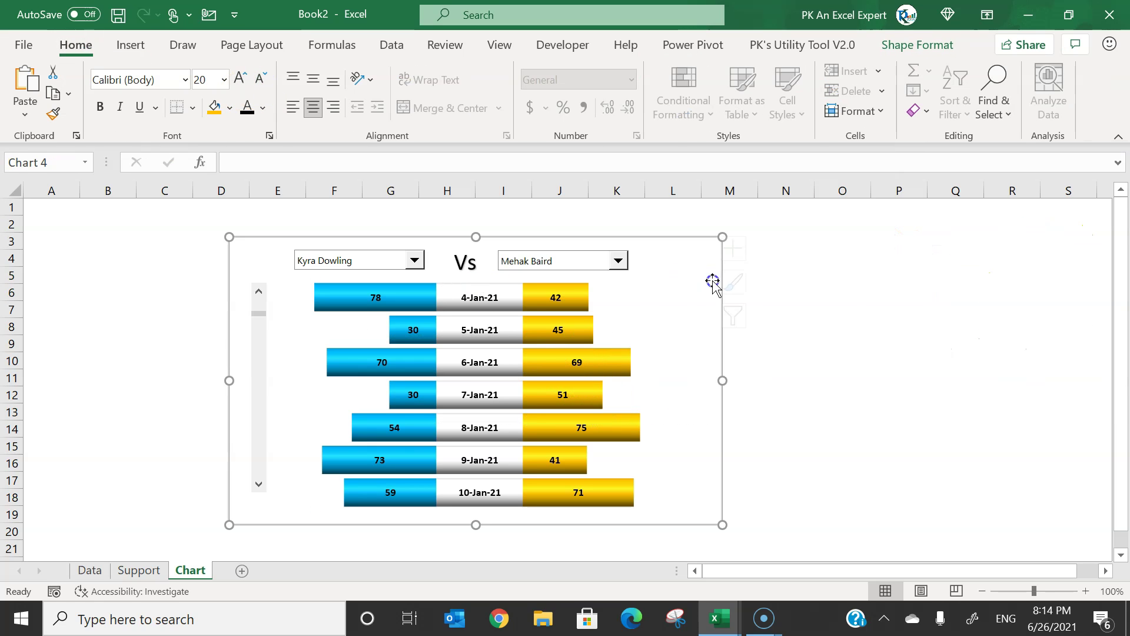
drag(714, 283, 718, 285)
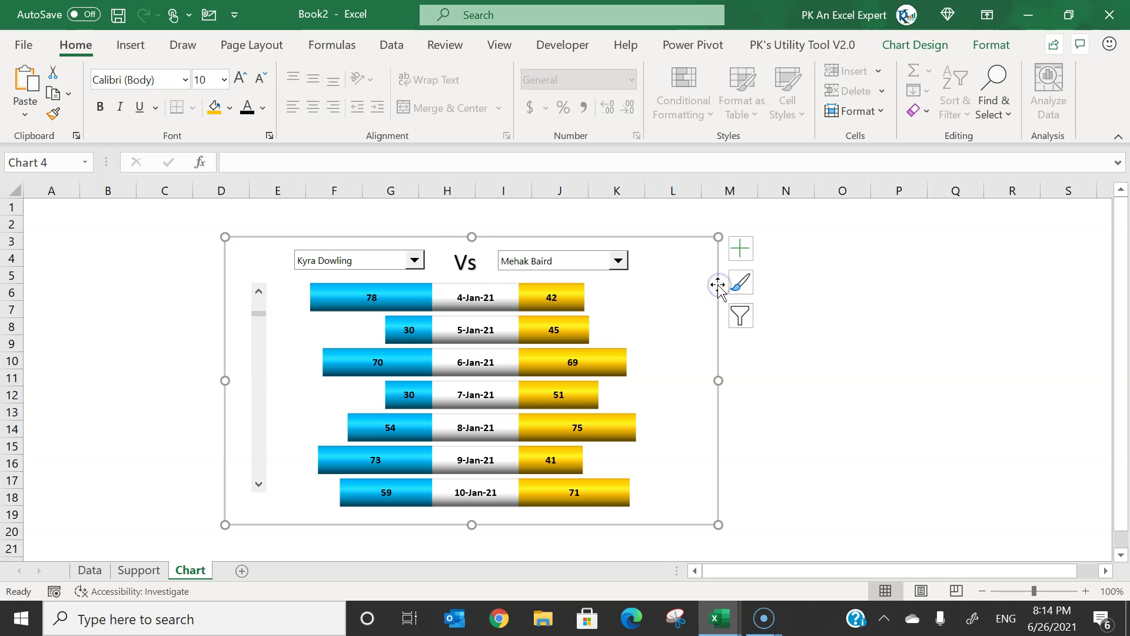
key(ctrl+a)
right_click(717, 285)
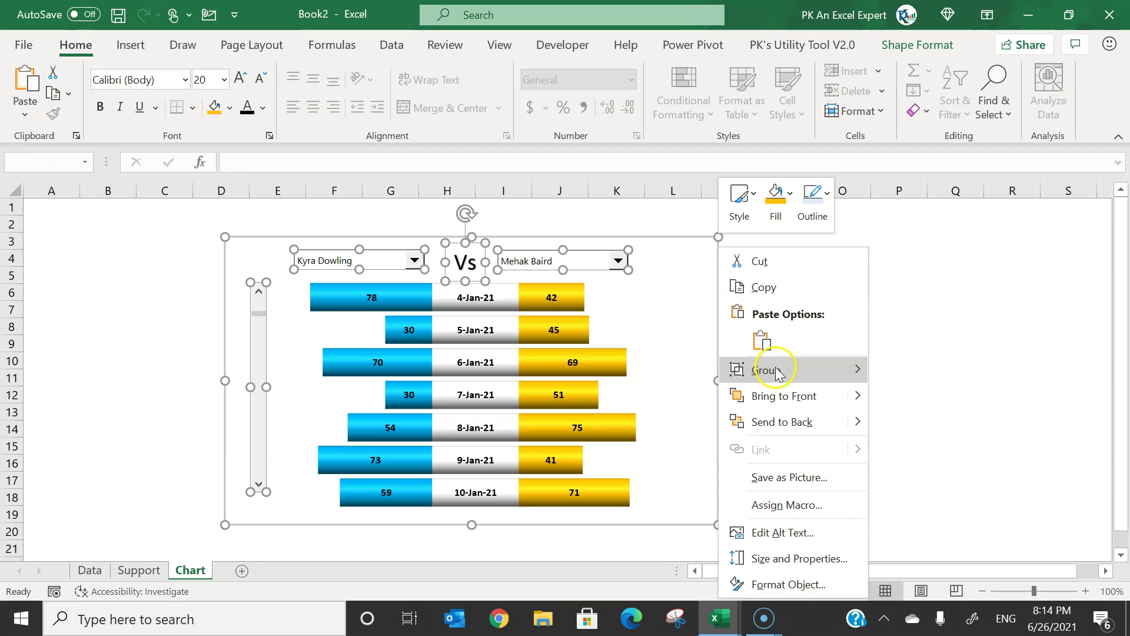
click(885, 367)
click(940, 343)
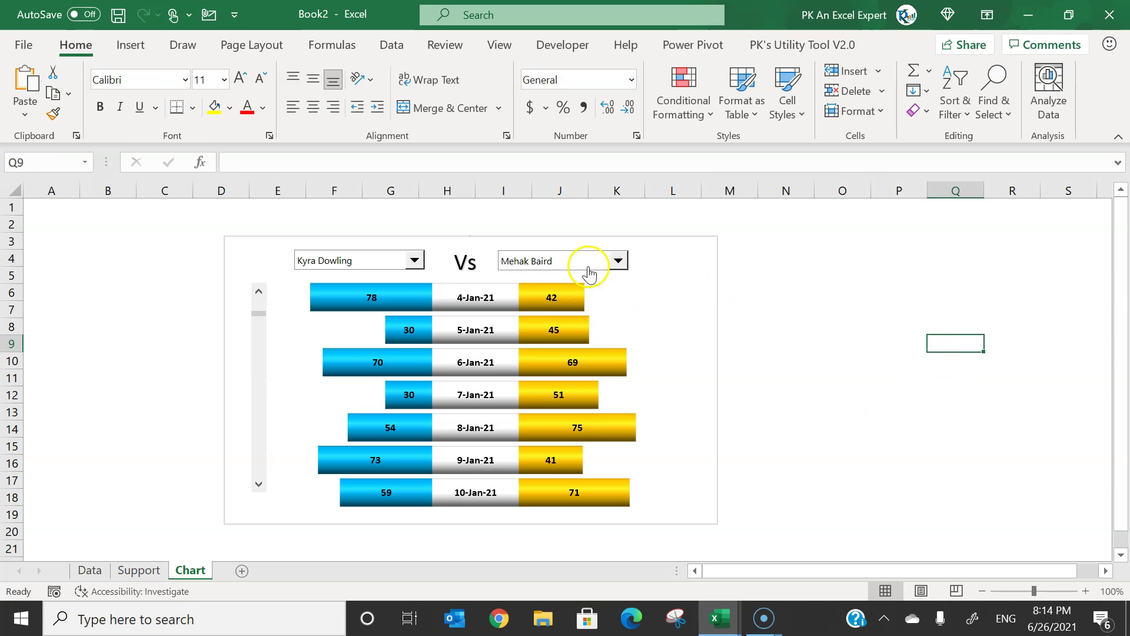
click(589, 272)
click(595, 363)
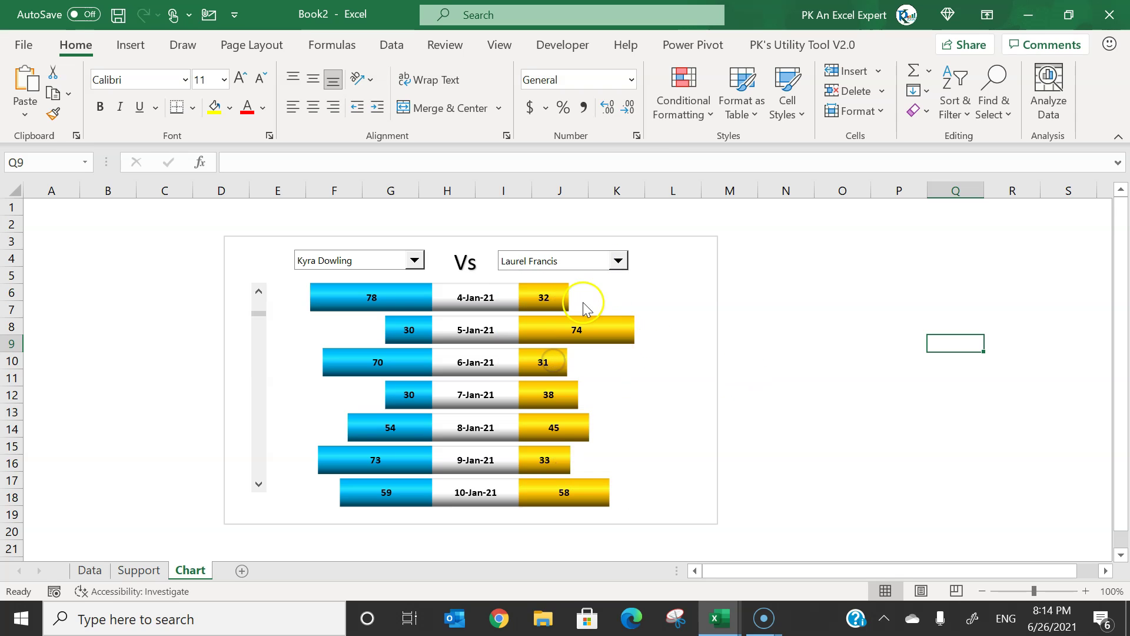
click(259, 485)
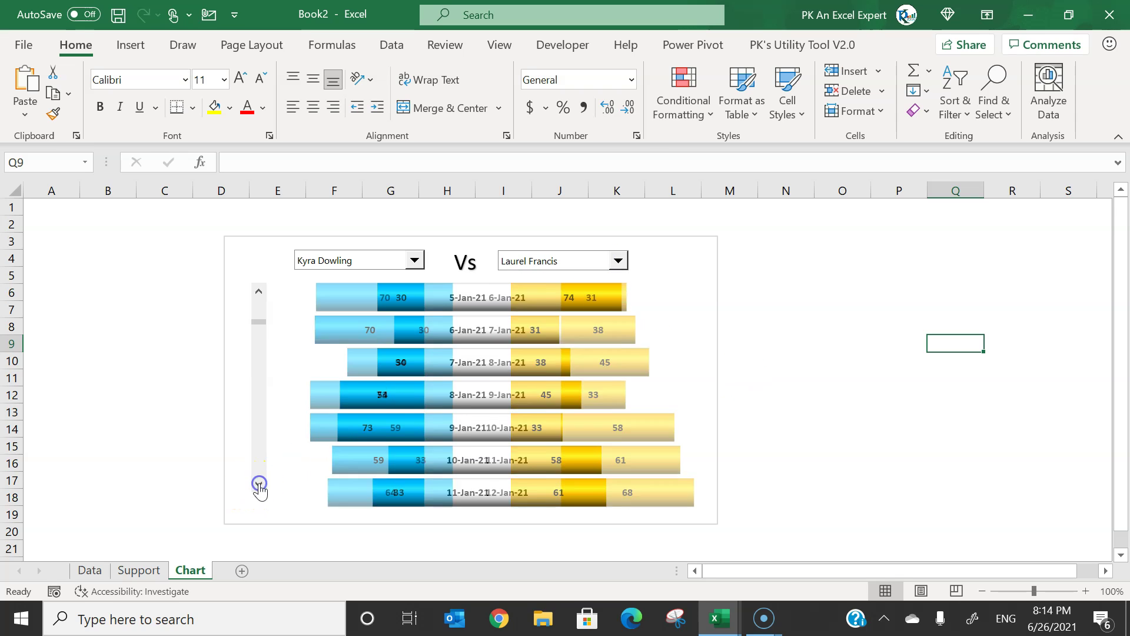